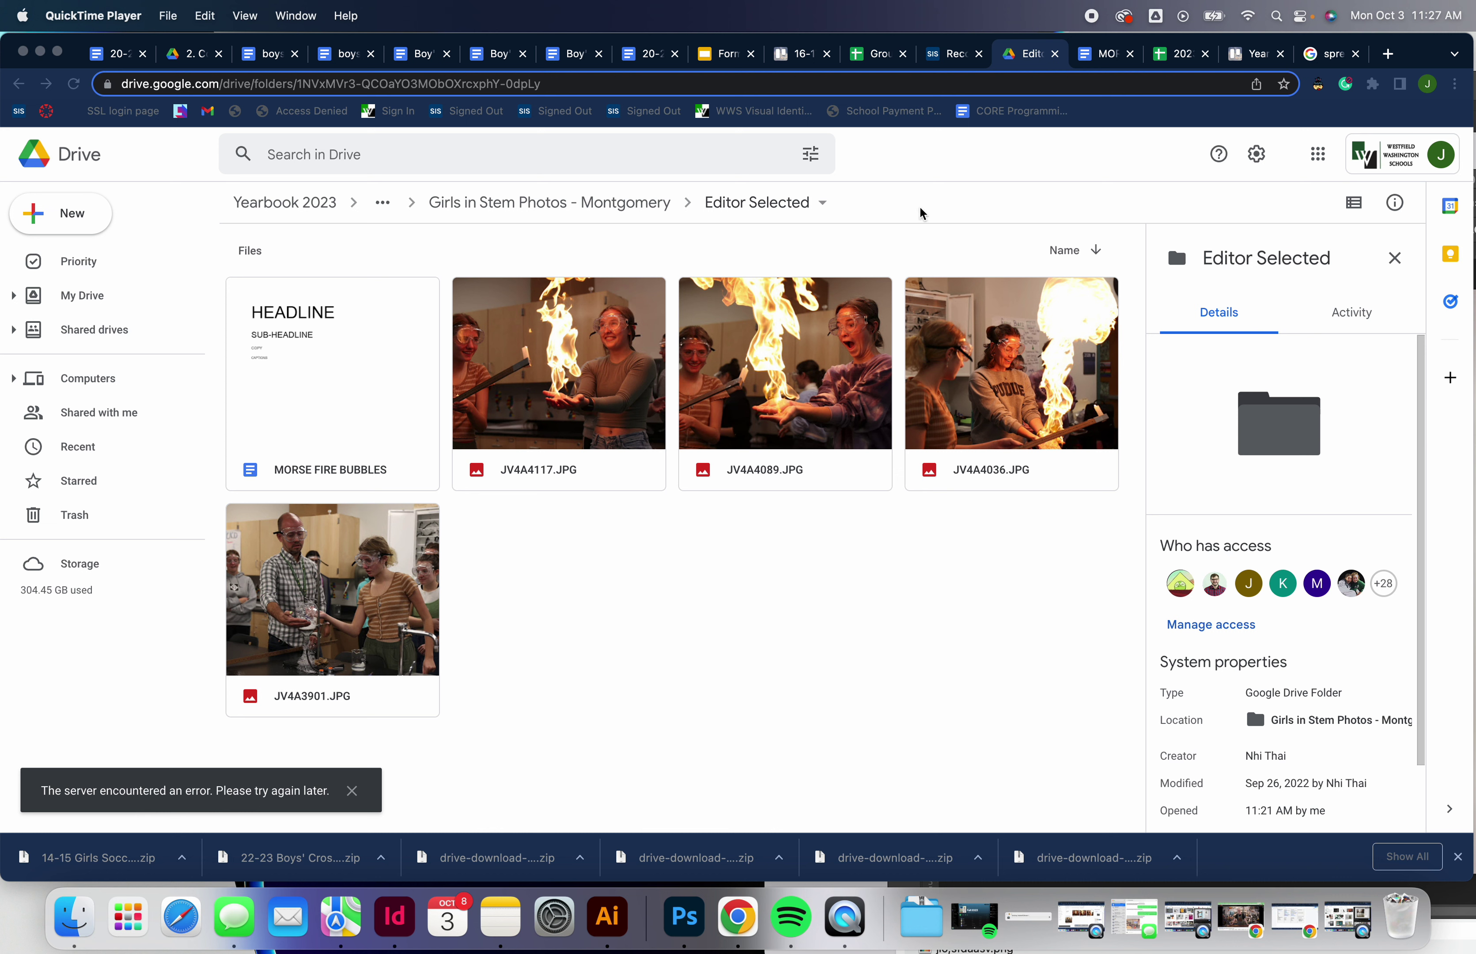
- Switch to InDesign and start a new document based on the blank Letter print preset
left_click(403, 915)
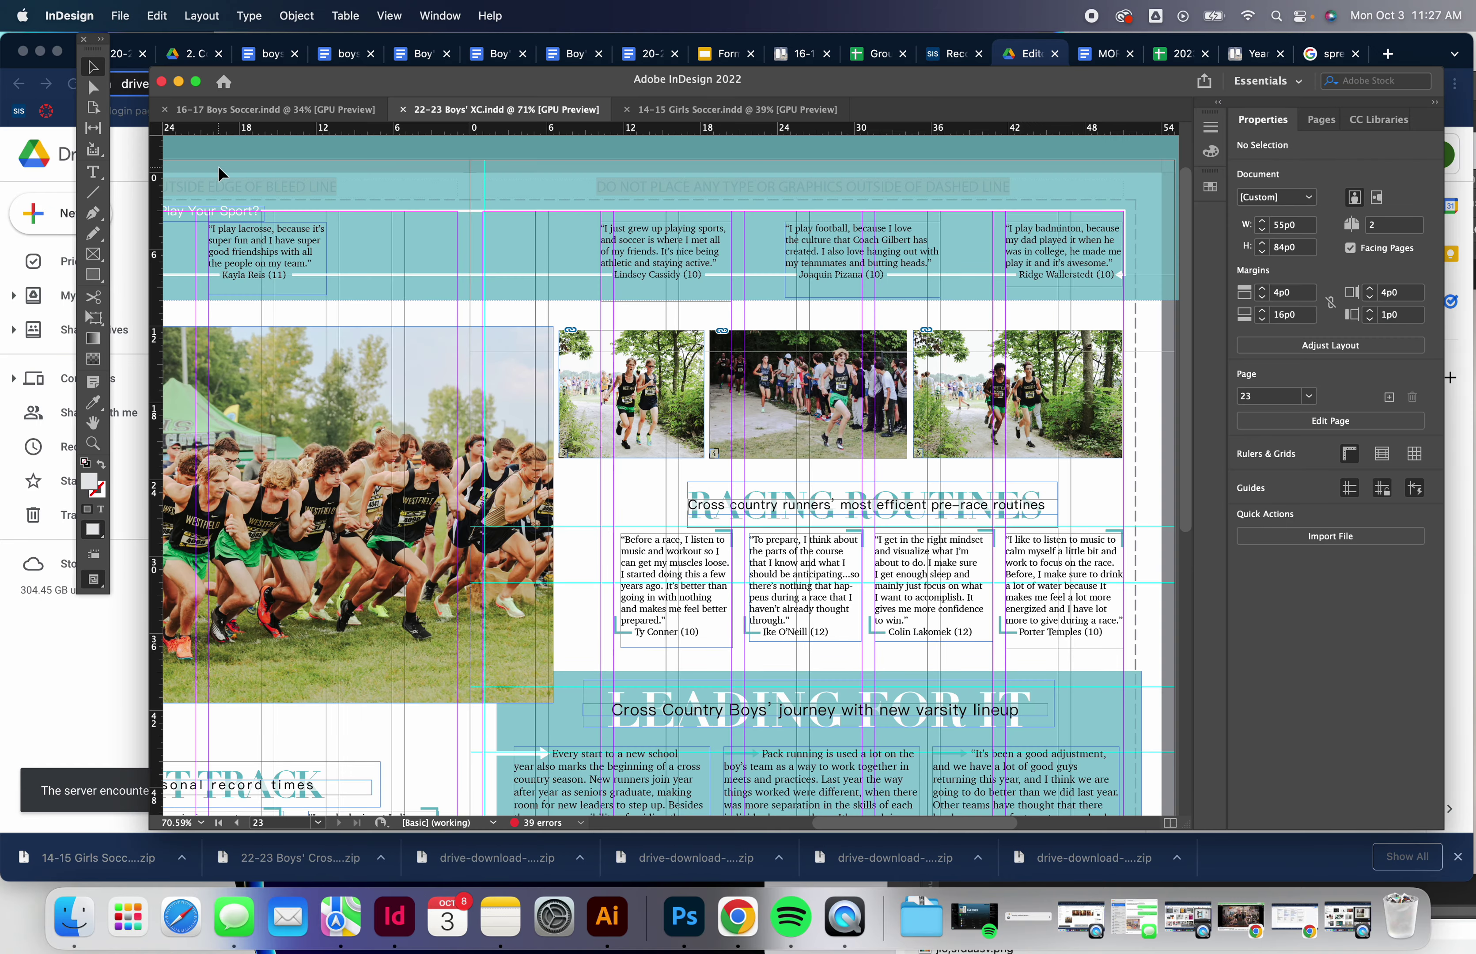
left_click_drag(283, 82, 250, 61)
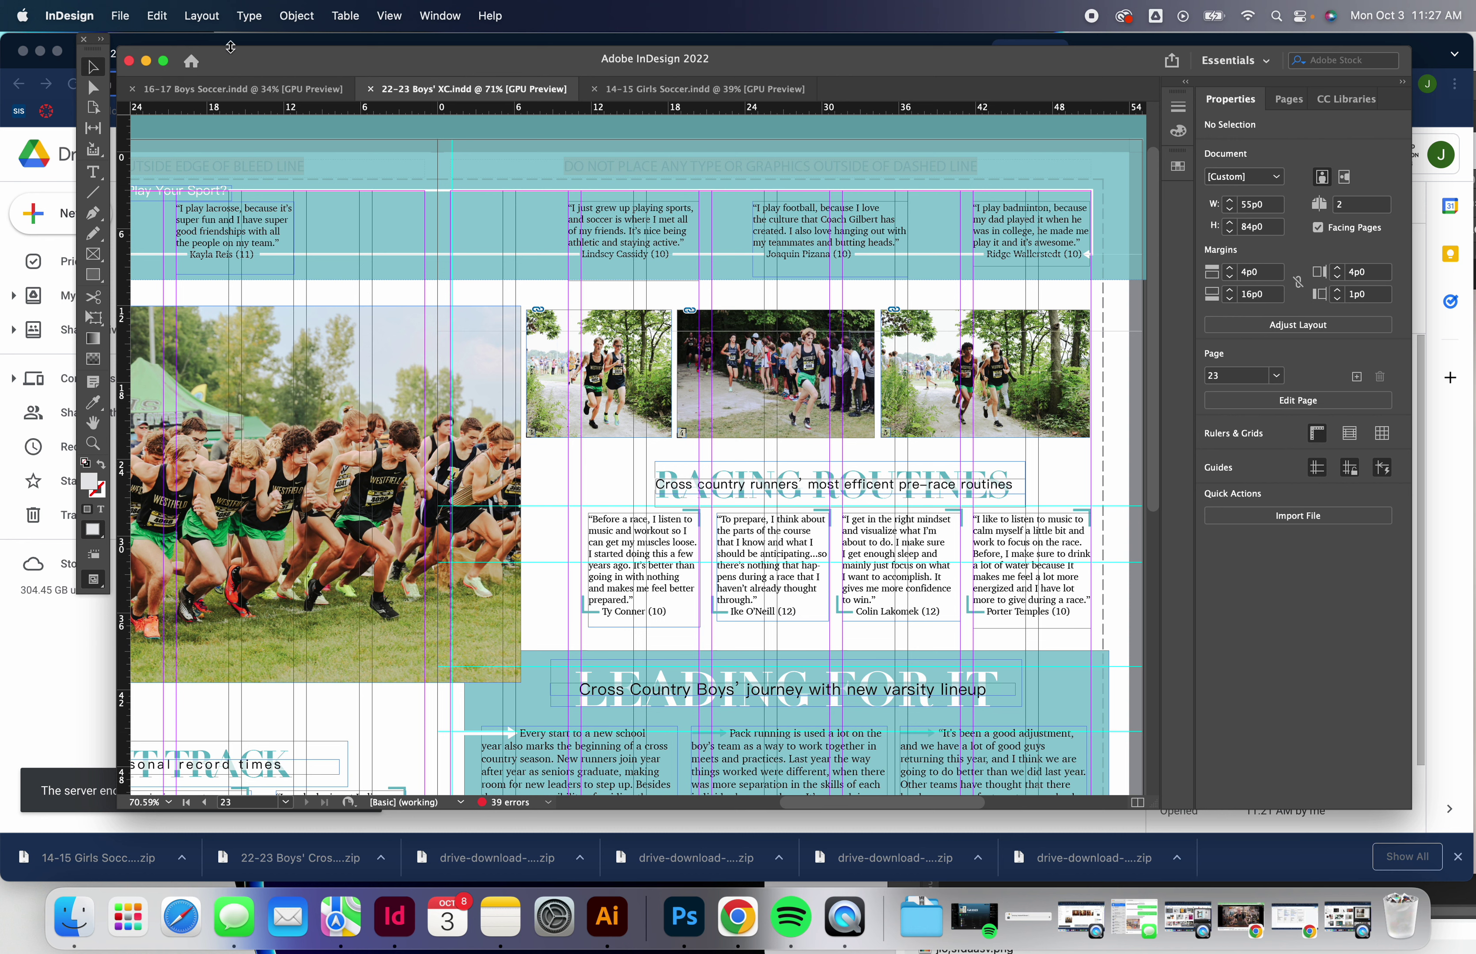
left_click(119, 15)
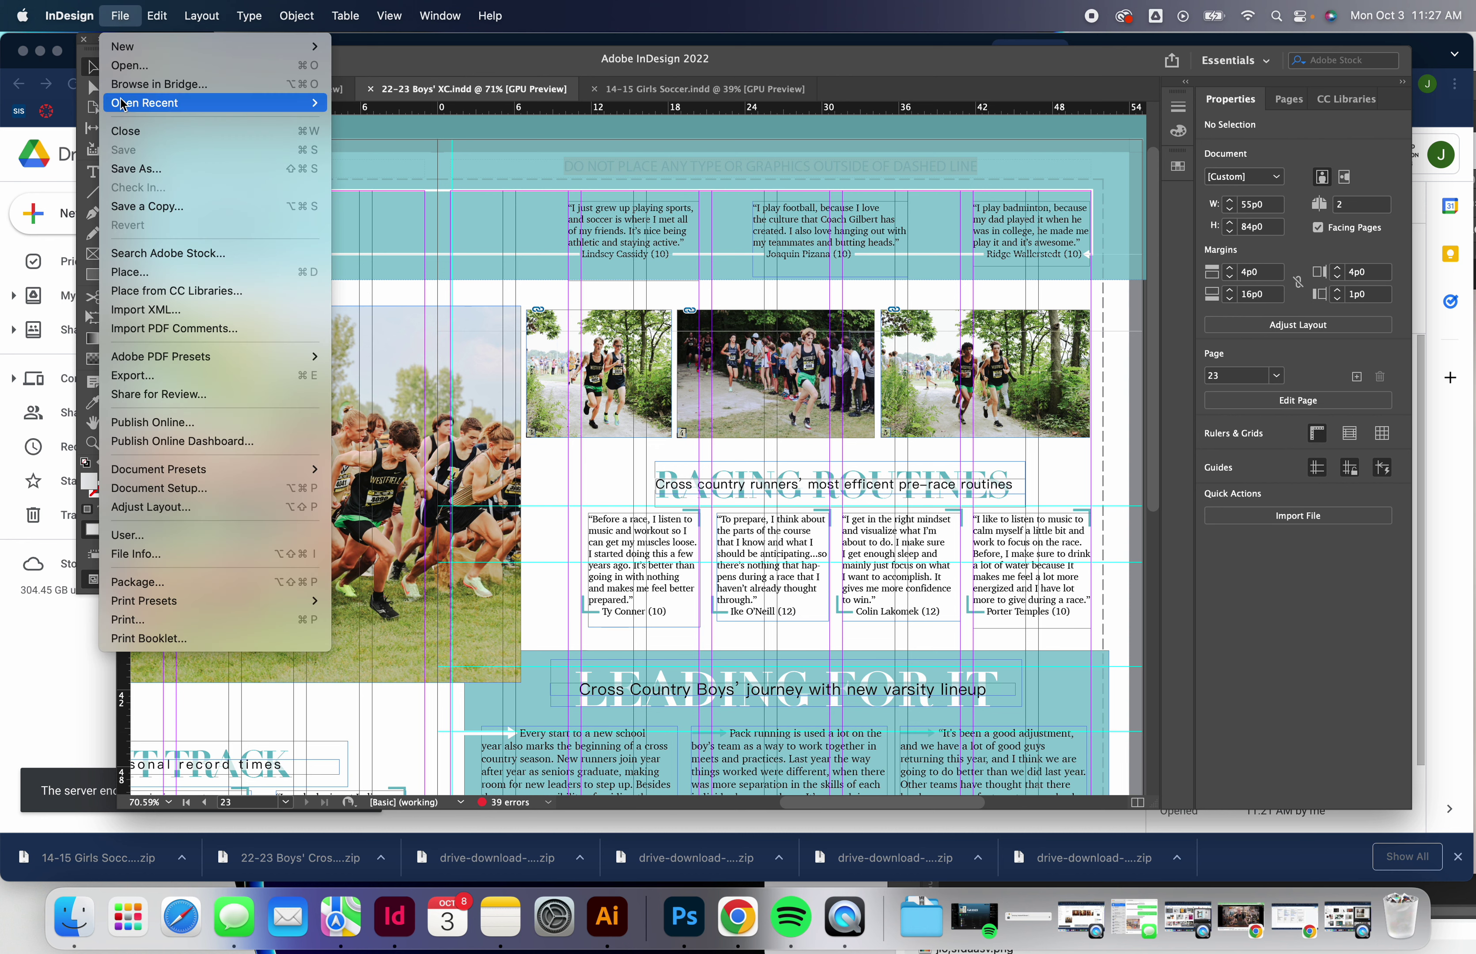
mouse_move(129, 113)
mouse_move(195, 46)
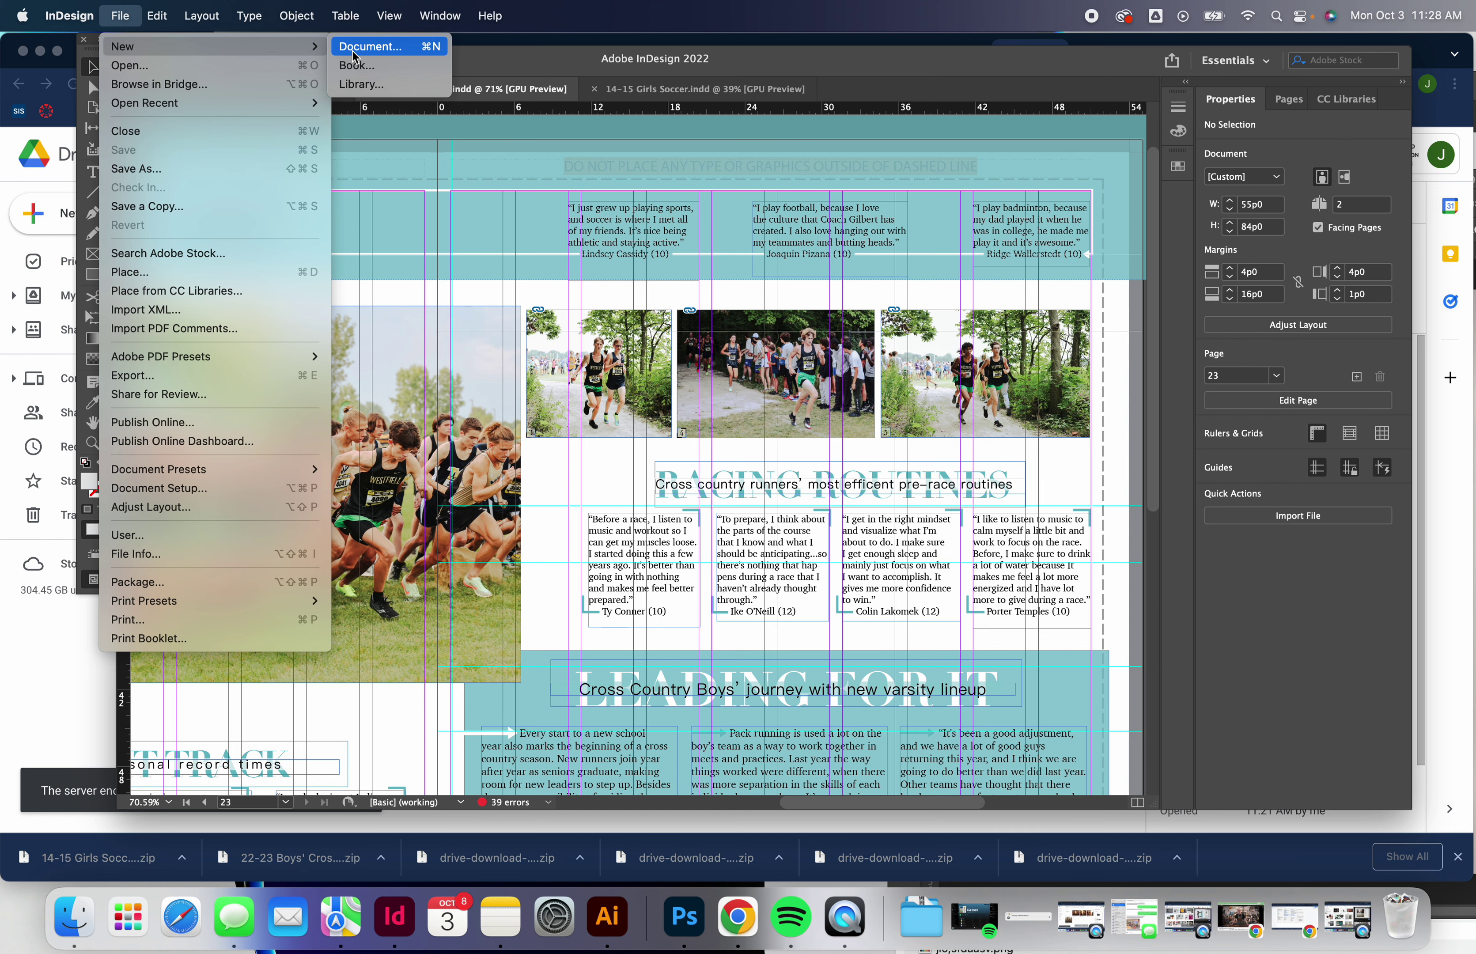
left_click(347, 53)
left_click_drag(658, 175, 594, 132)
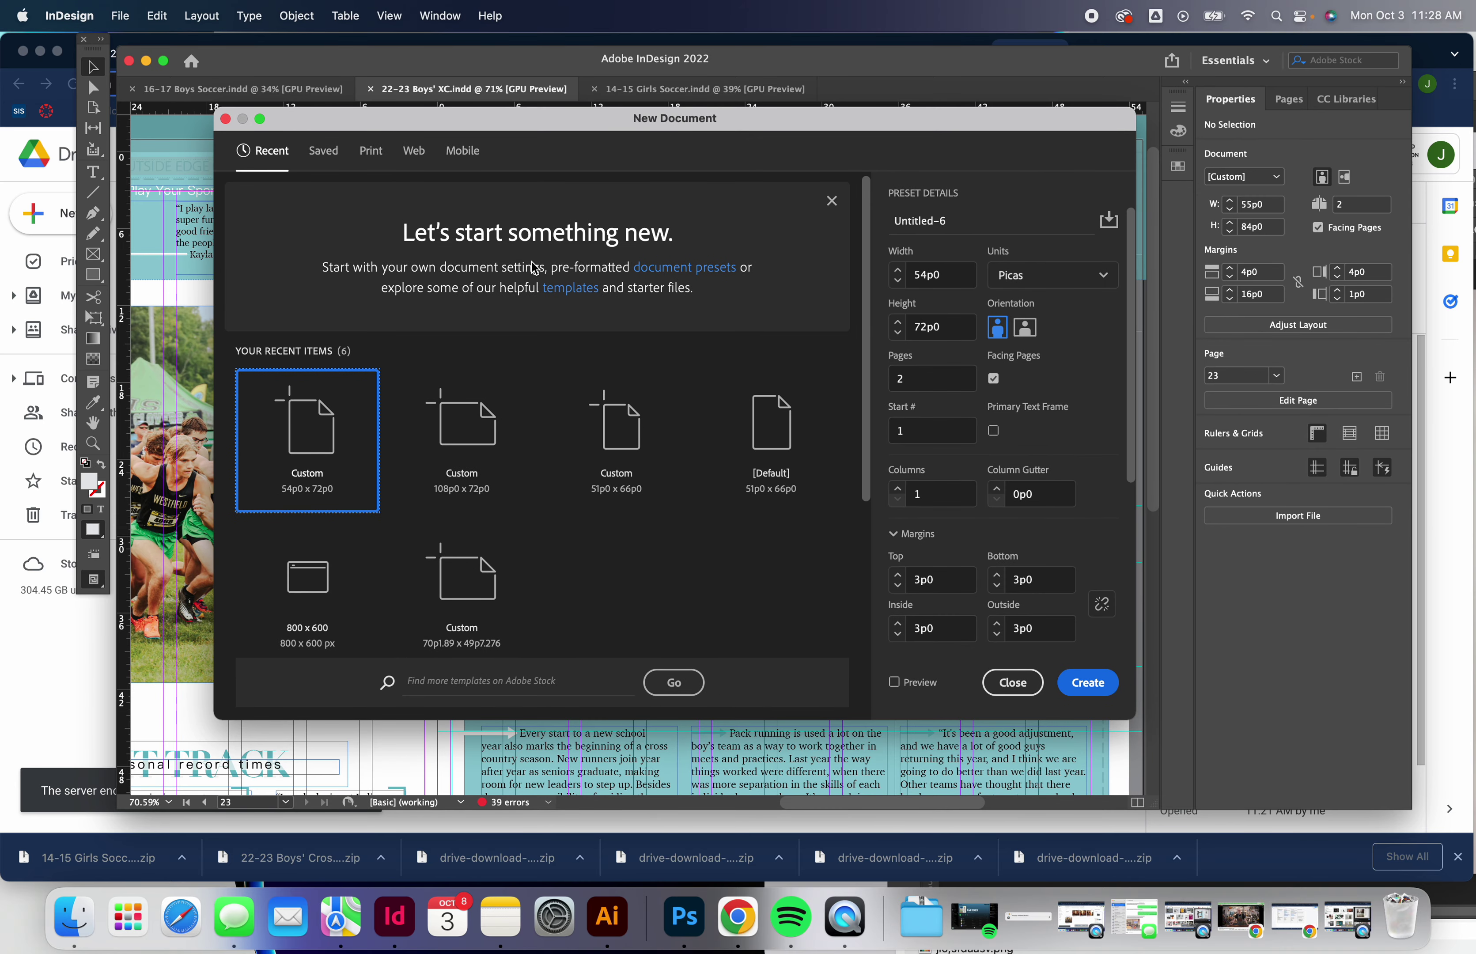
left_click(369, 153)
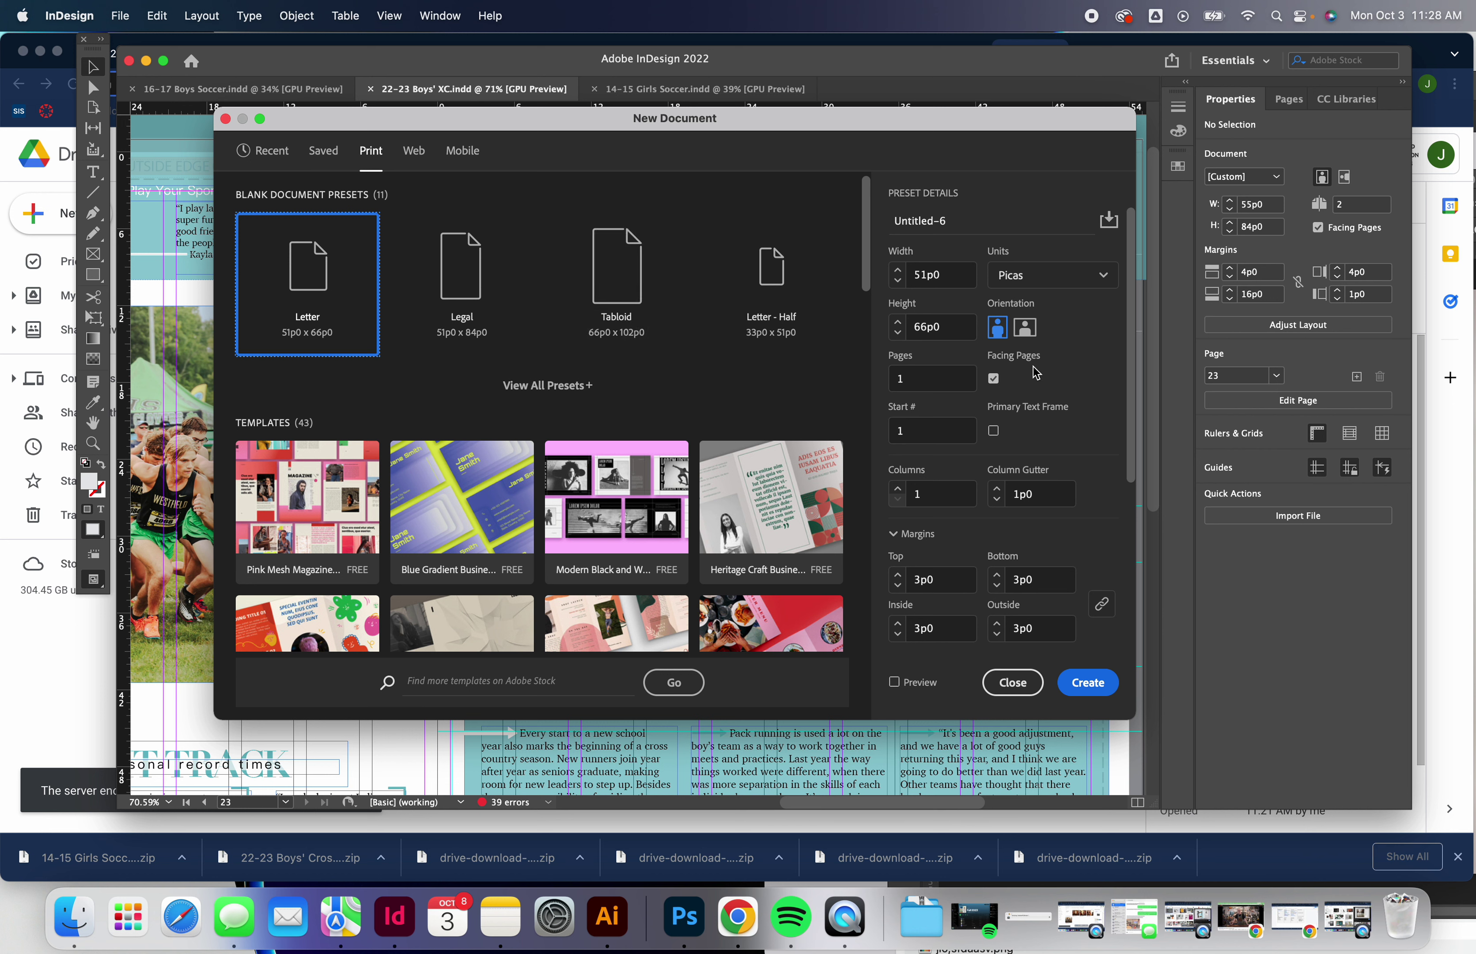
- Set the new document's units to inches and its page size to 9 in wide by 12 in high
left_click(1106, 284)
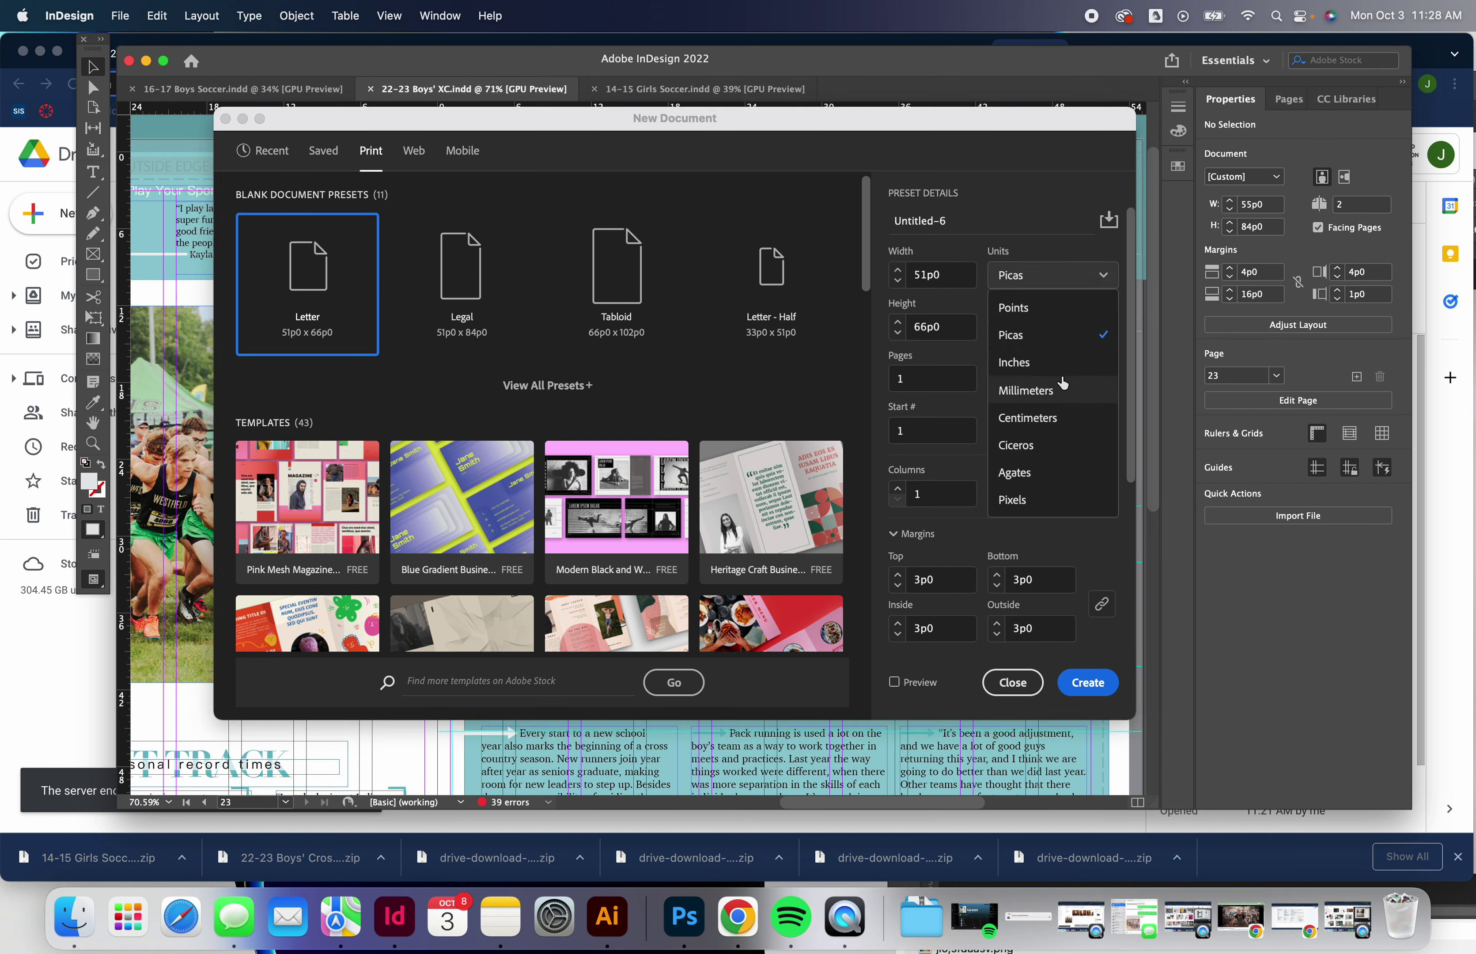
left_click(1071, 366)
left_click(957, 278)
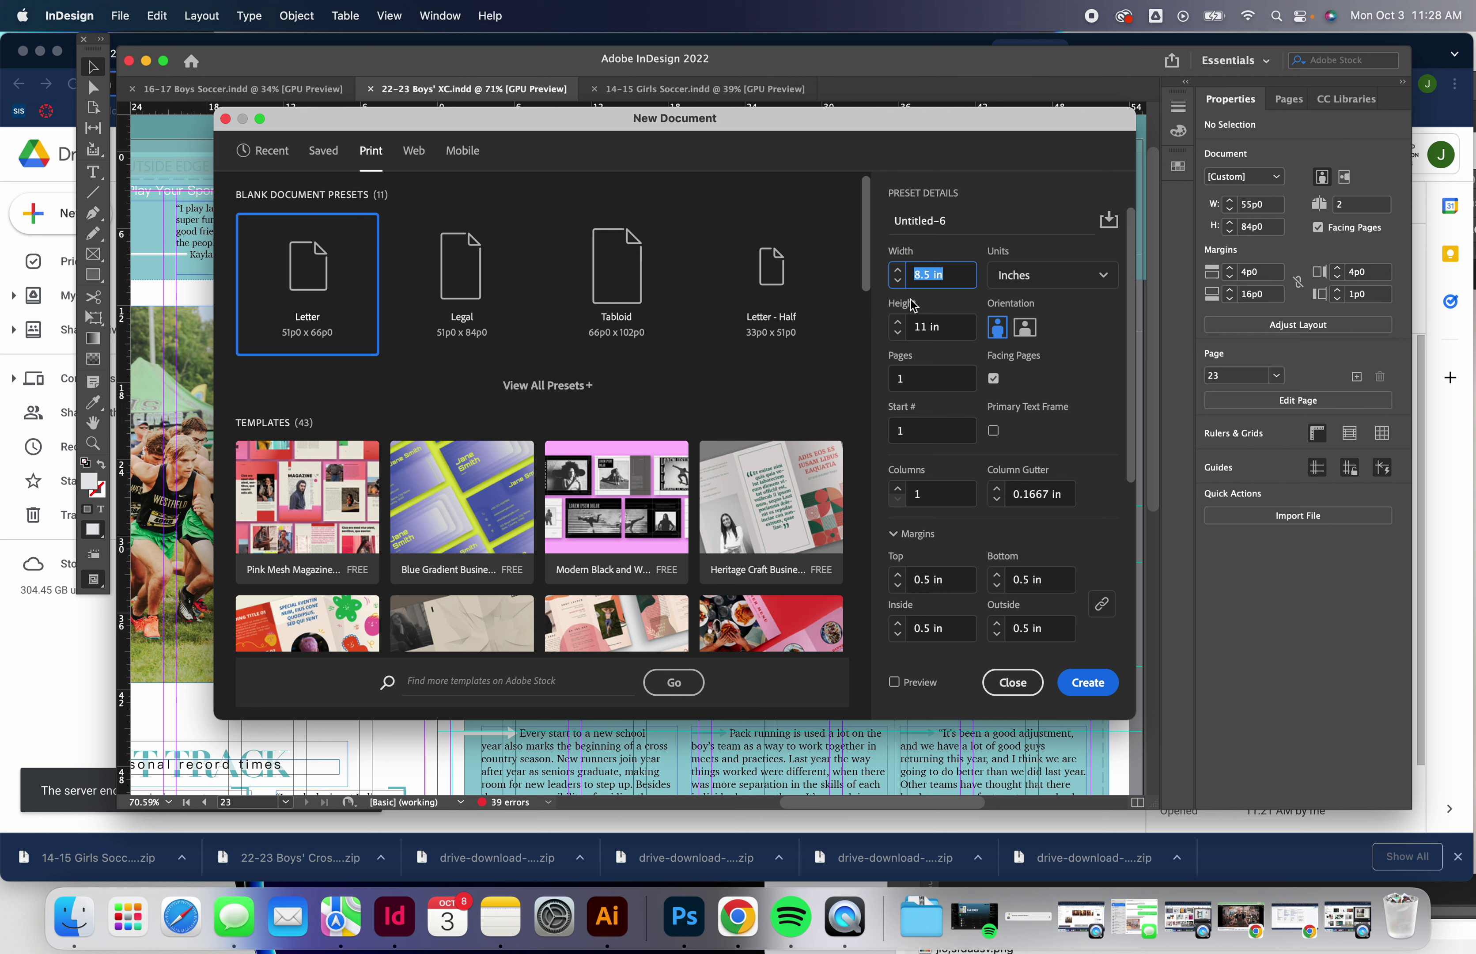
type("9")
left_click(959, 334)
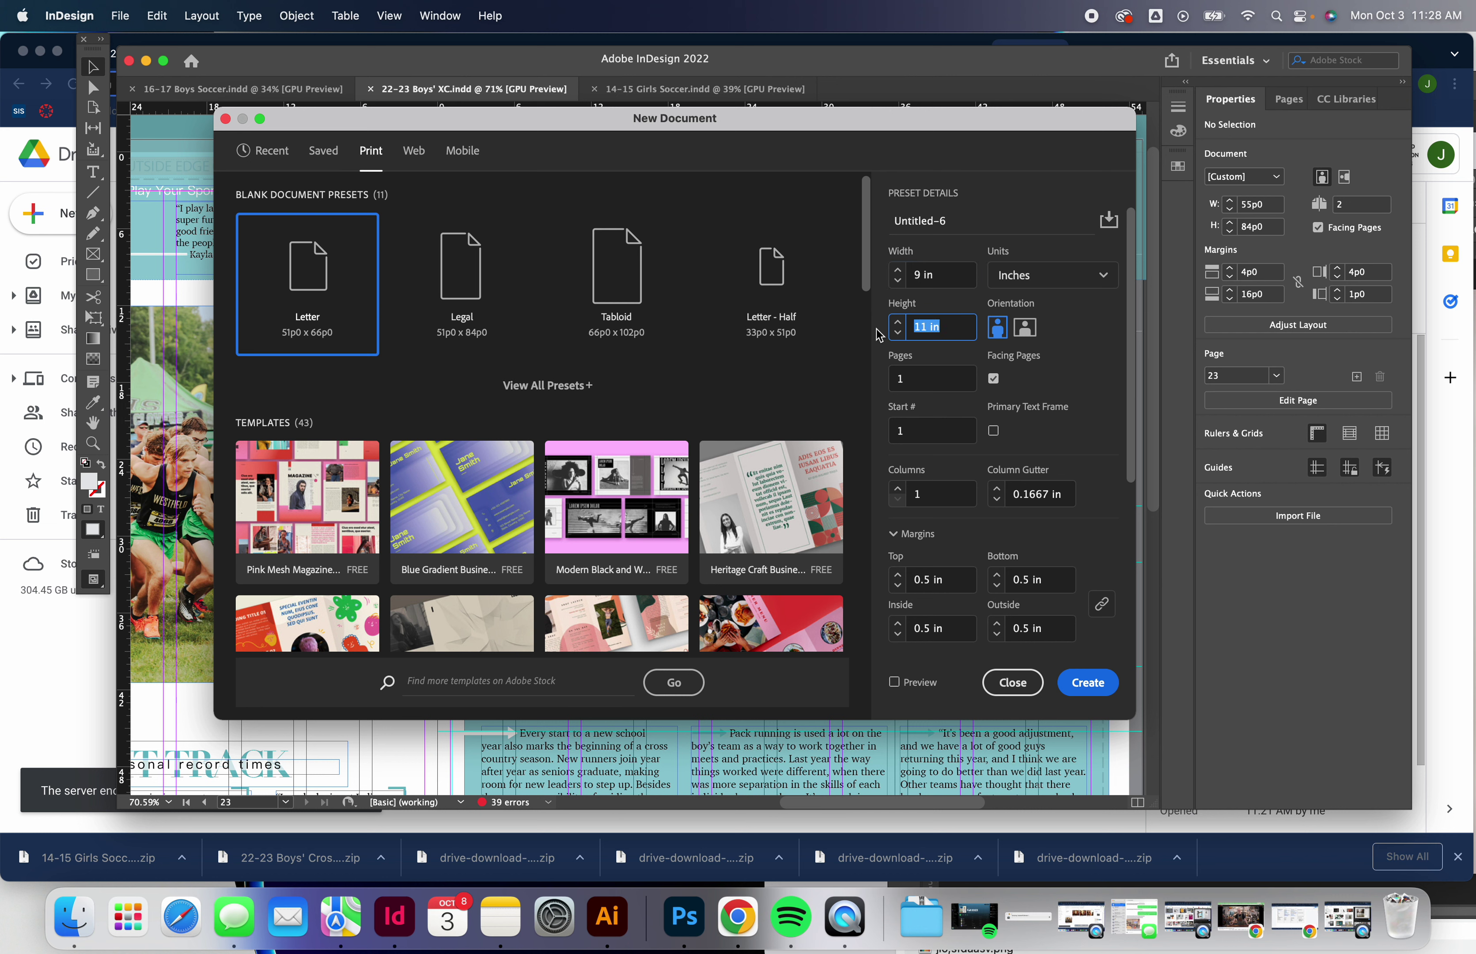
type("12")
- Give the document 2 pages and a 0.125 in bleed on all sides, and create it
left_click(942, 380)
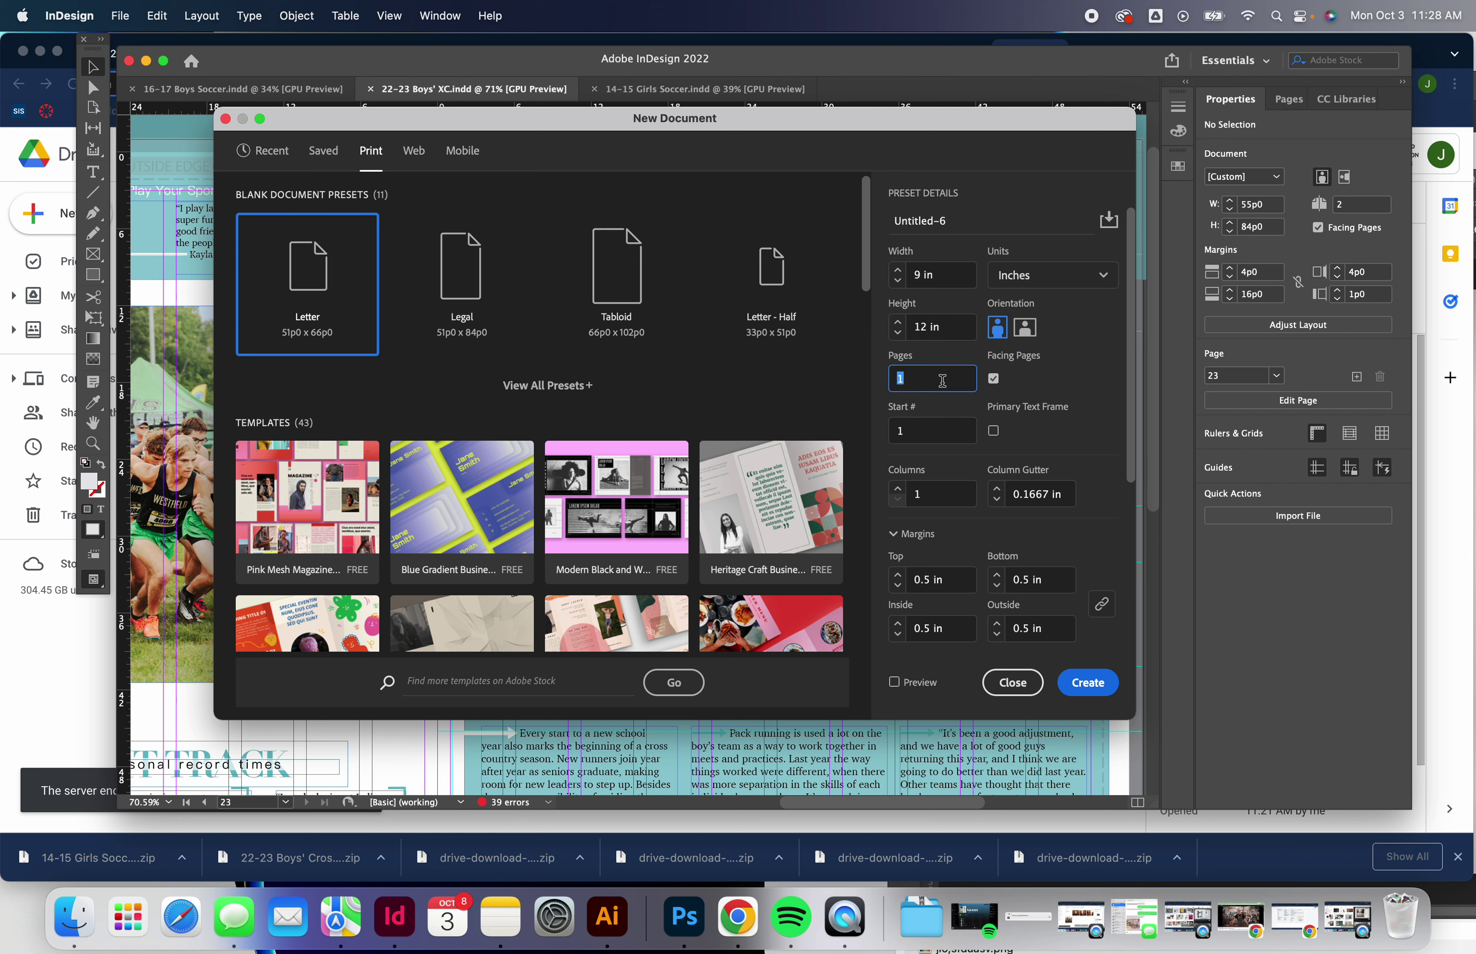
type("2")
scroll(1080, 419, "down", 3)
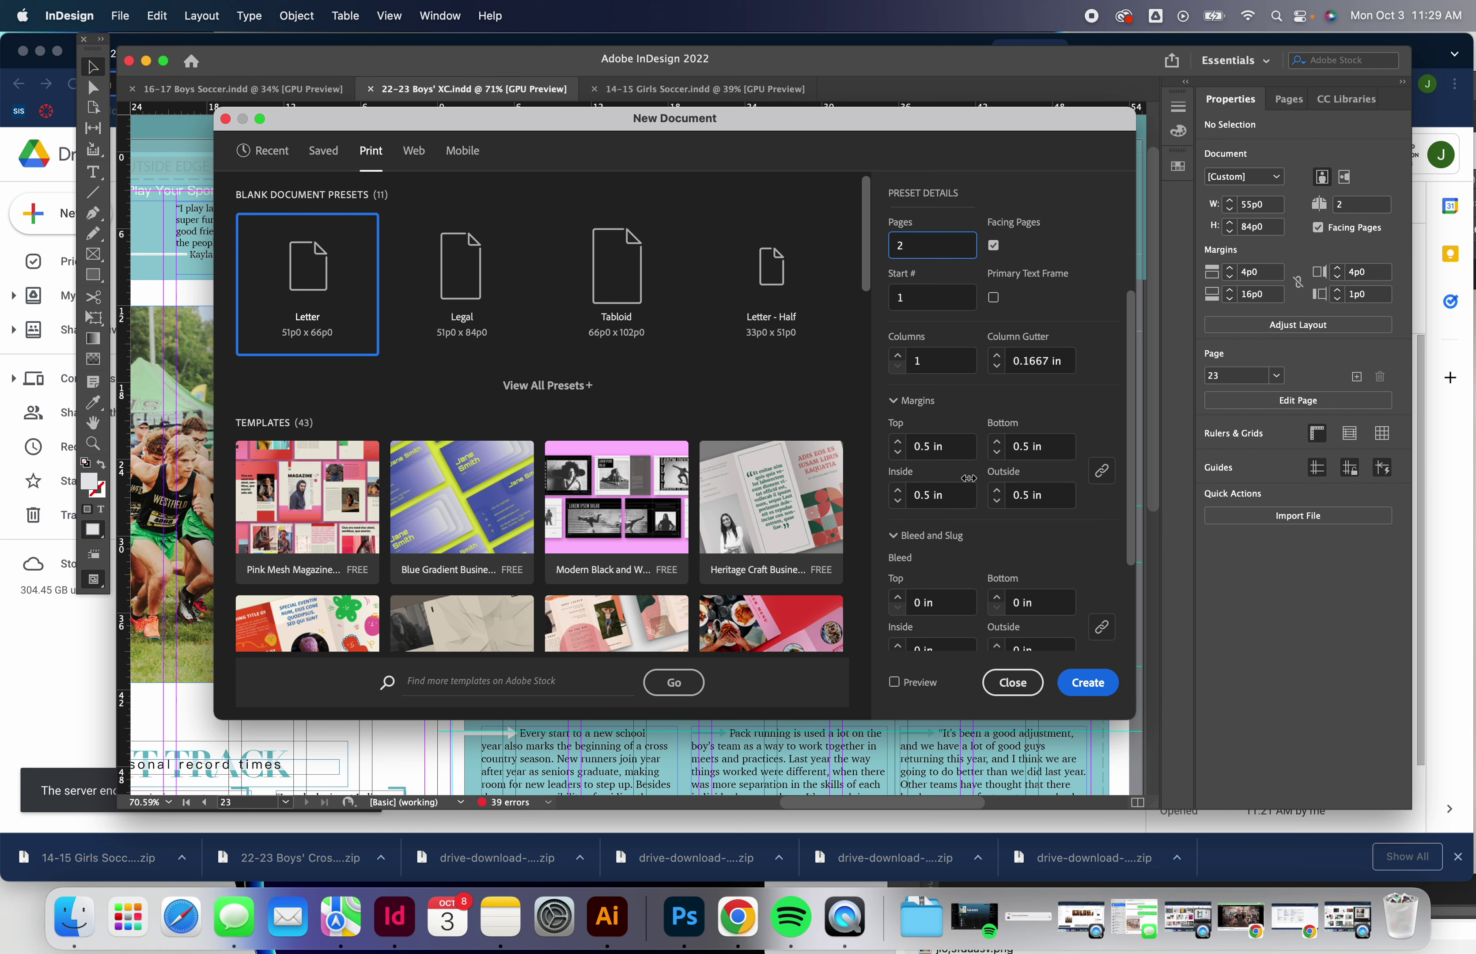
scroll(985, 477, "down", 3)
scroll(980, 471, "down", 2)
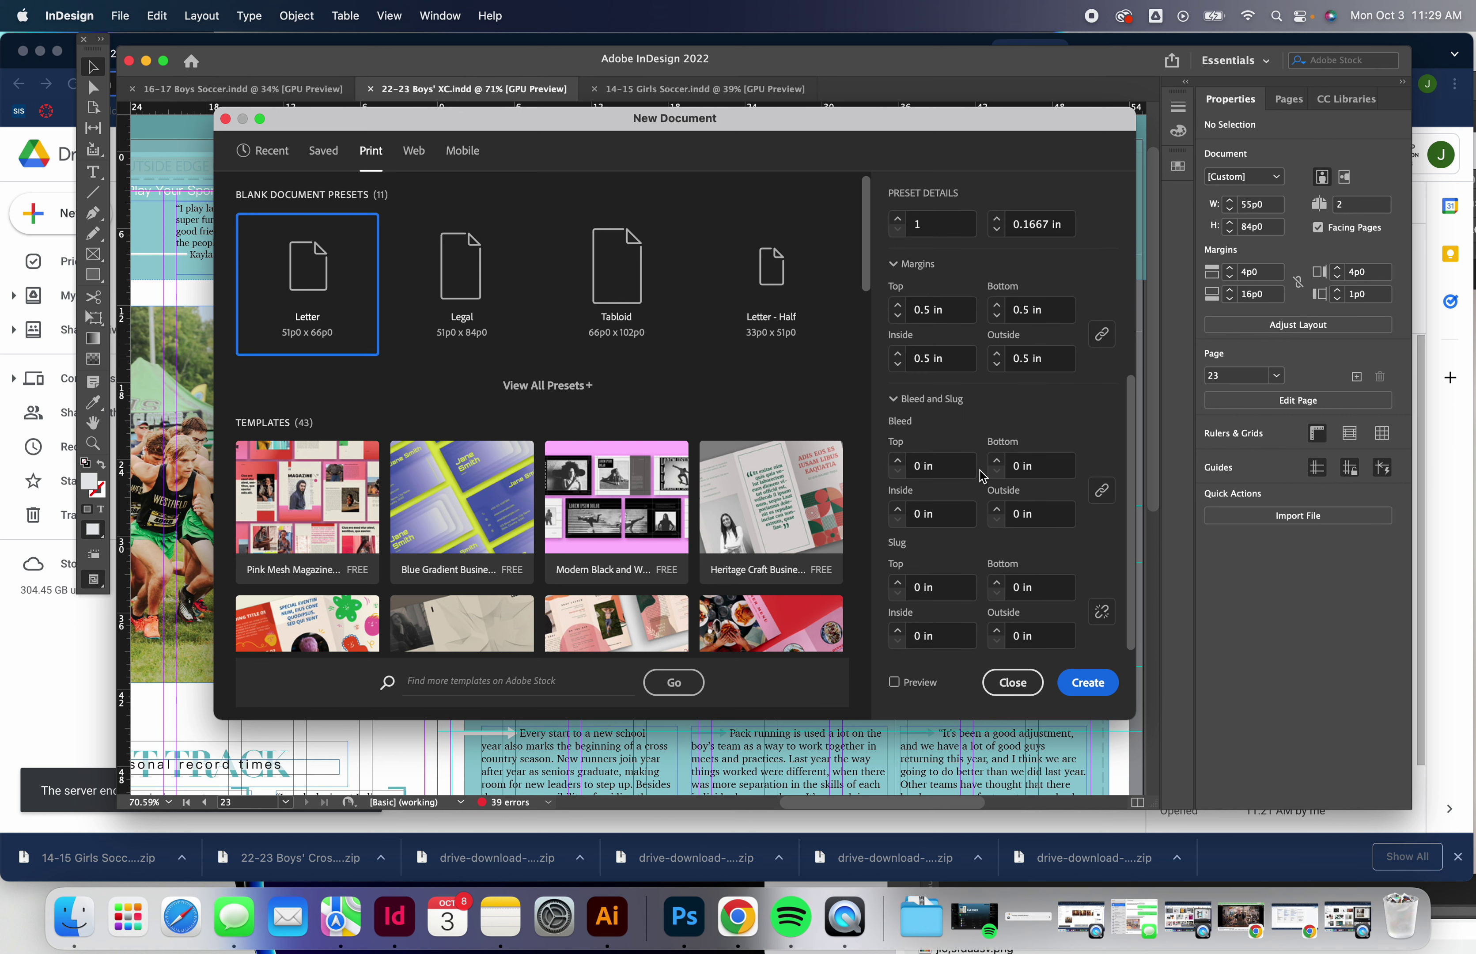
left_click(897, 462)
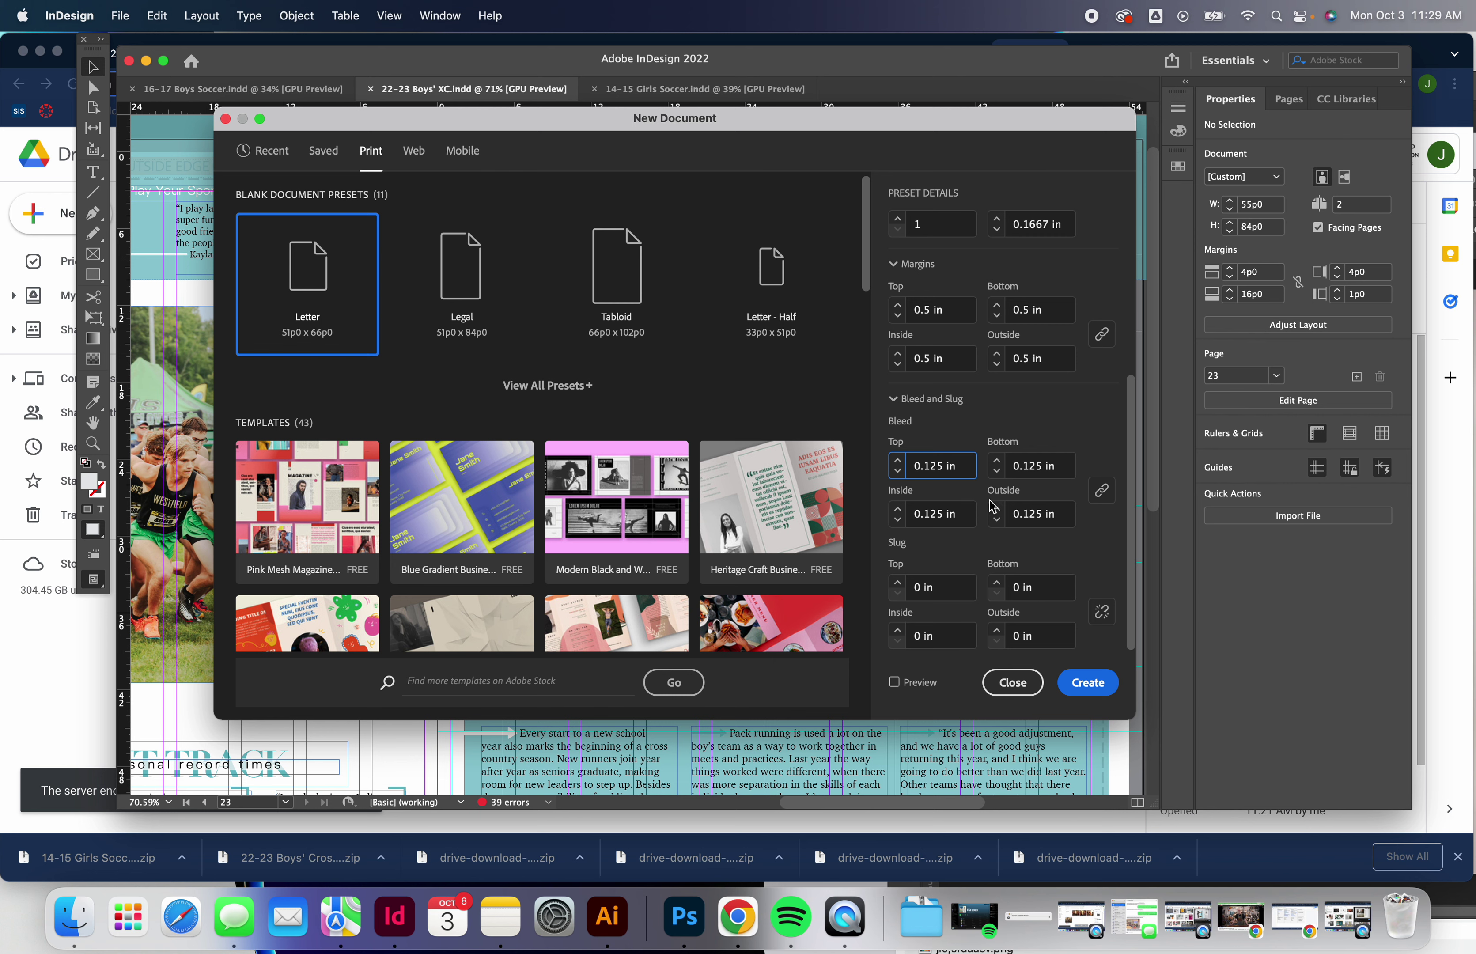
left_click(1086, 684)
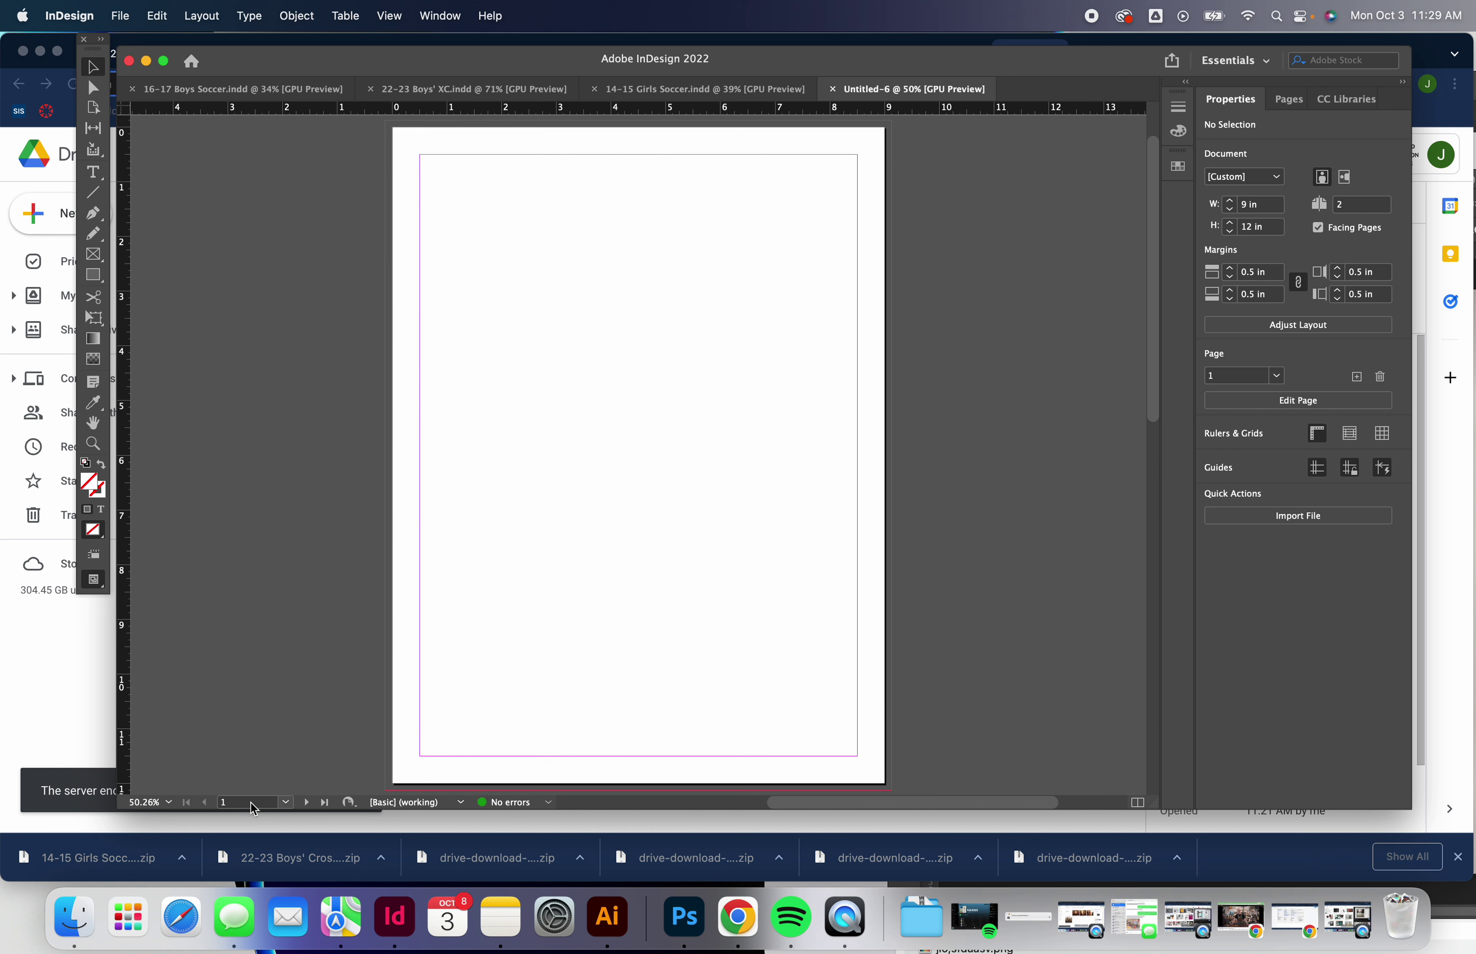
- Go to page 2 and from there to the A-Parent spread, fitting both facing pages in view
left_click(286, 802)
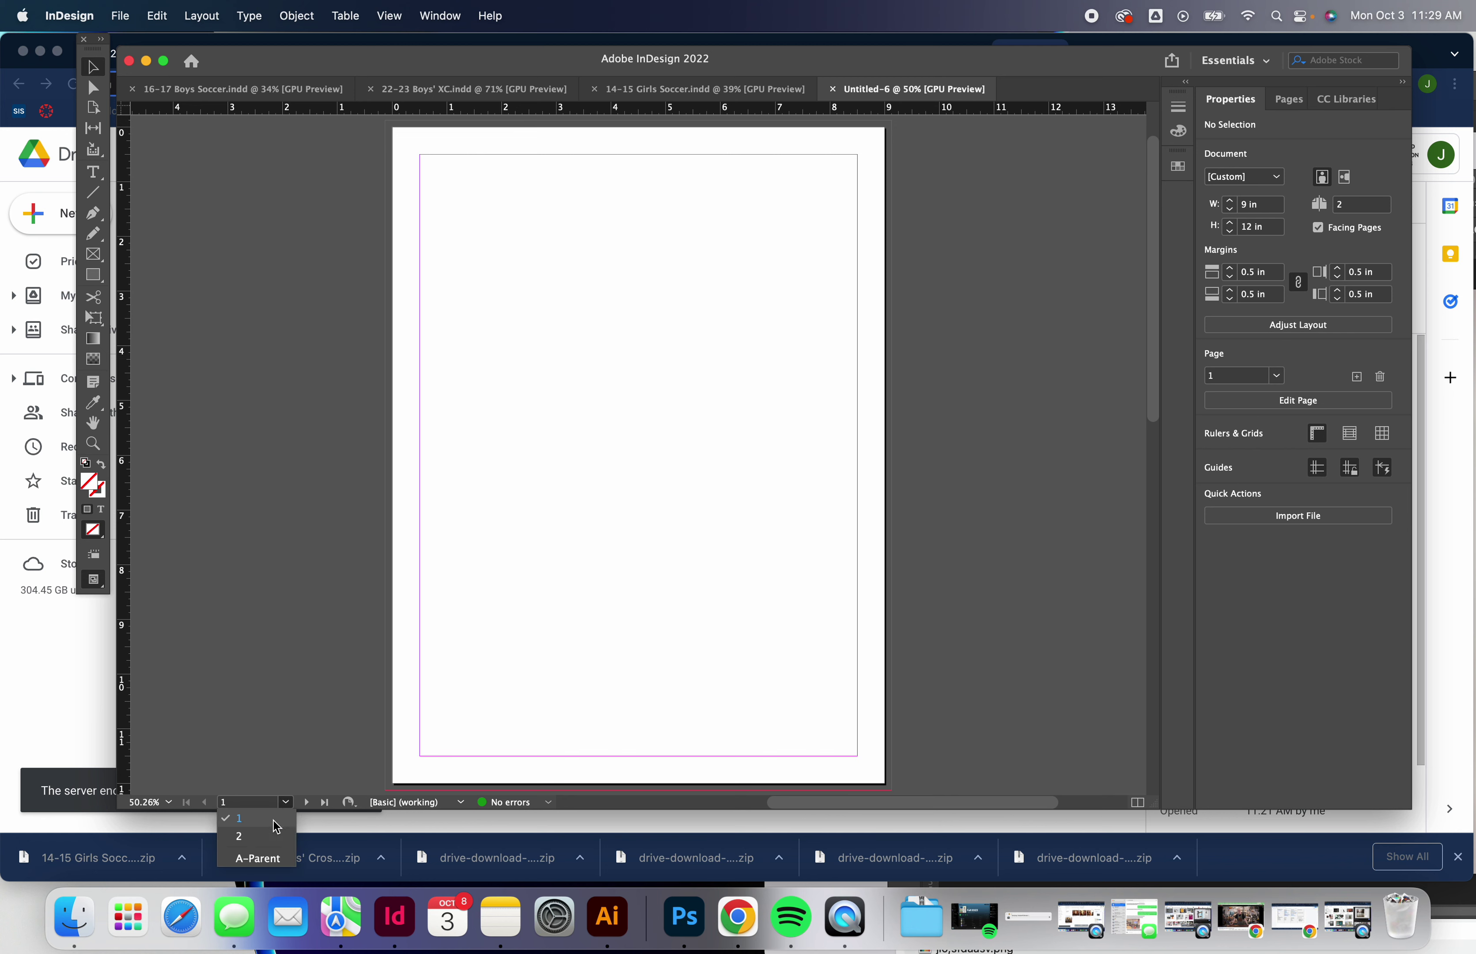
left_click(273, 838)
left_click(286, 802)
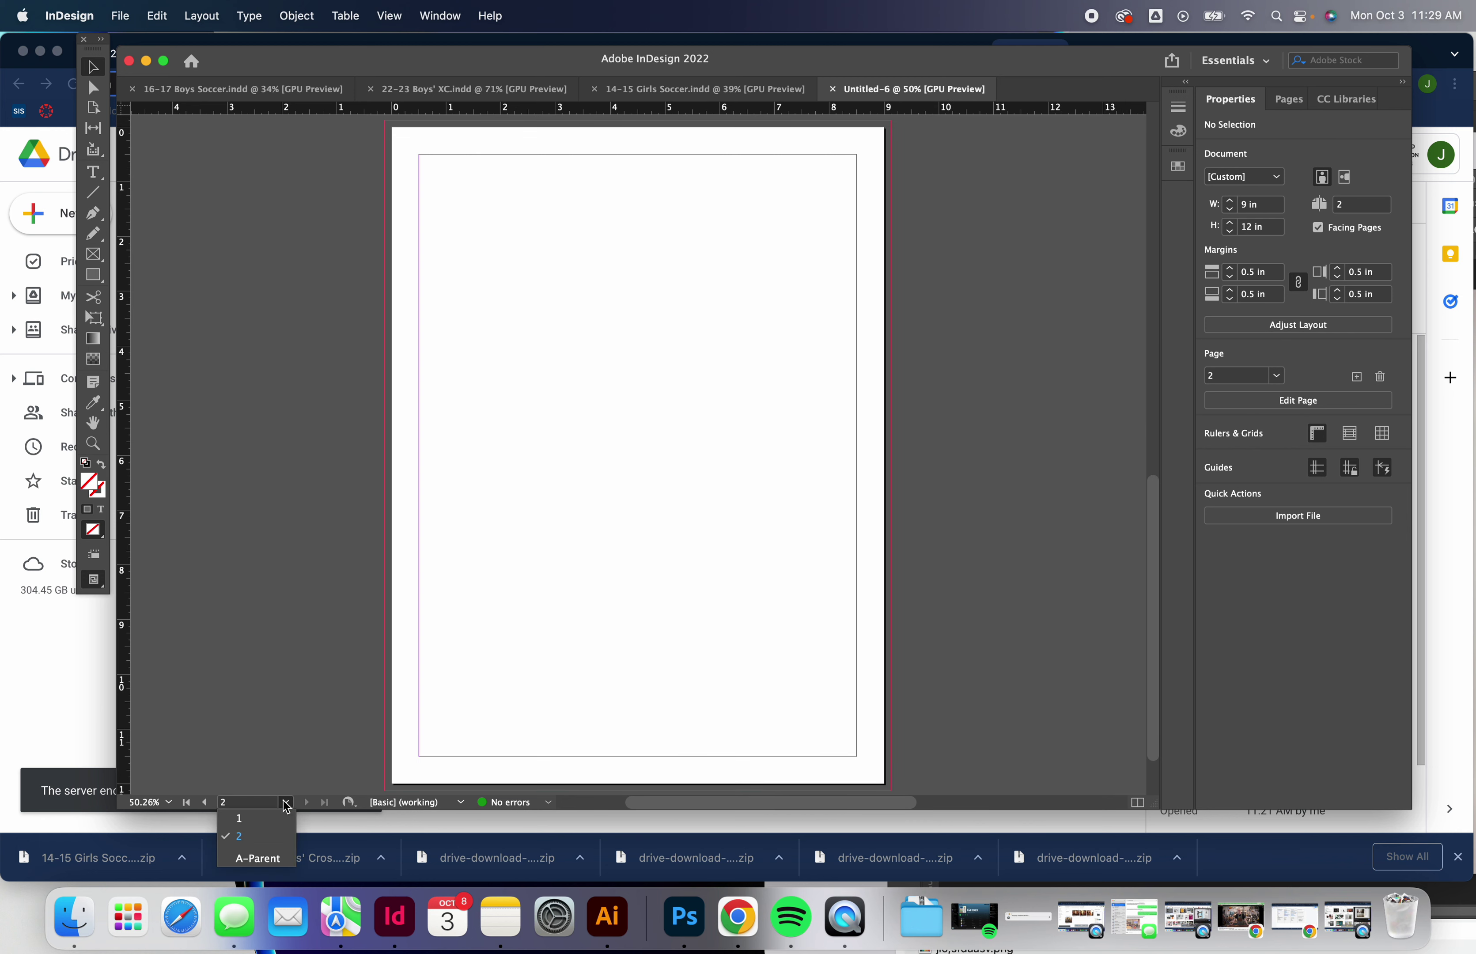
left_click(257, 858)
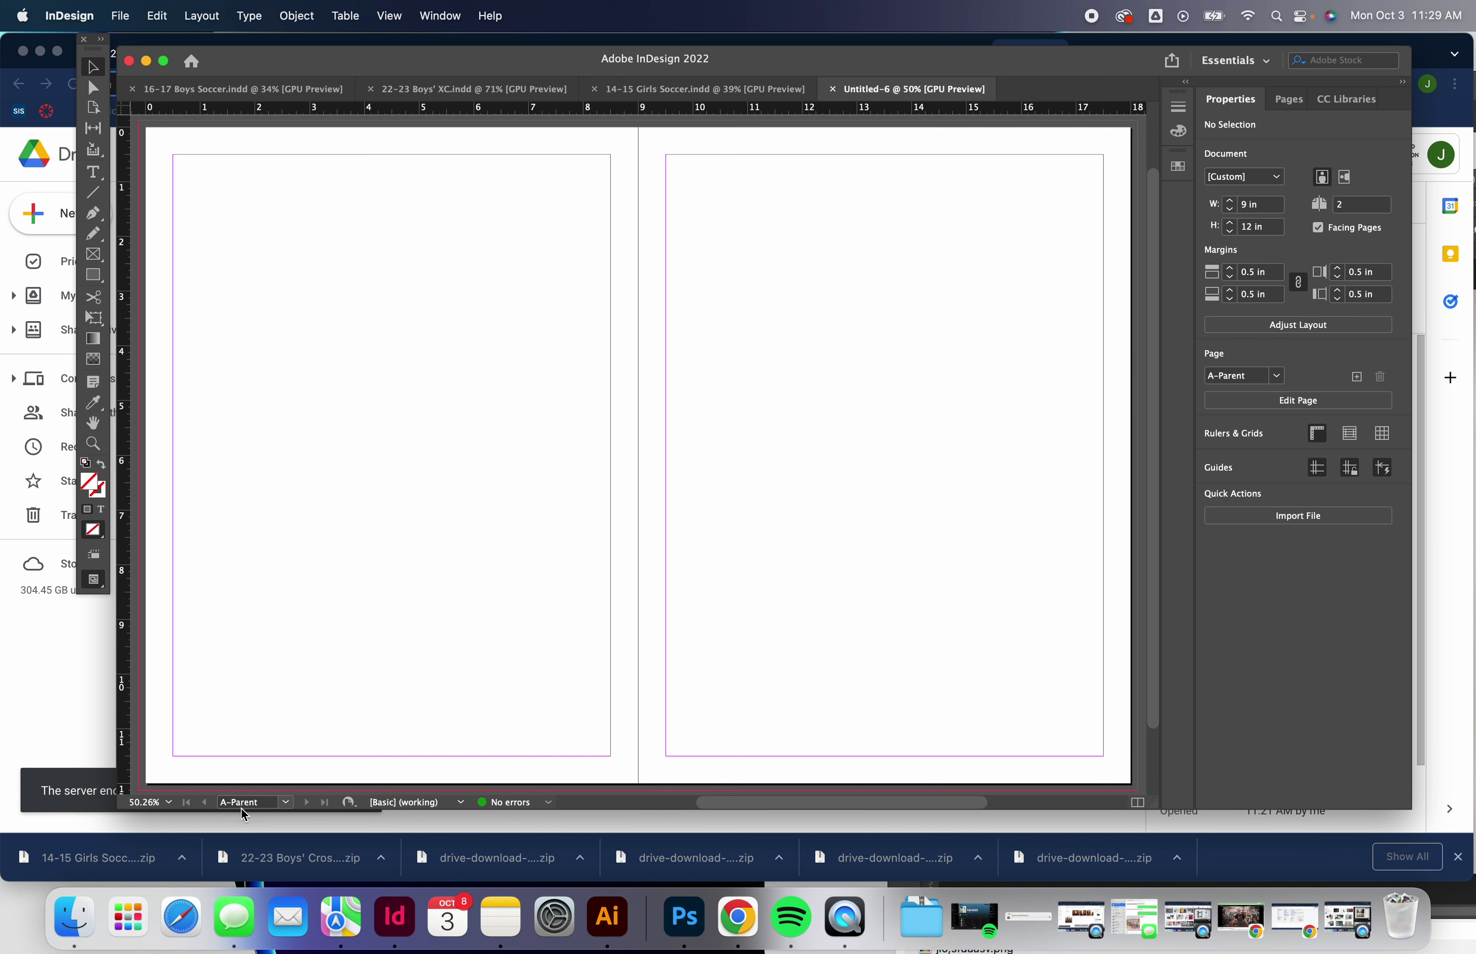
left_click(93, 443)
left_click(625, 468, "alt")
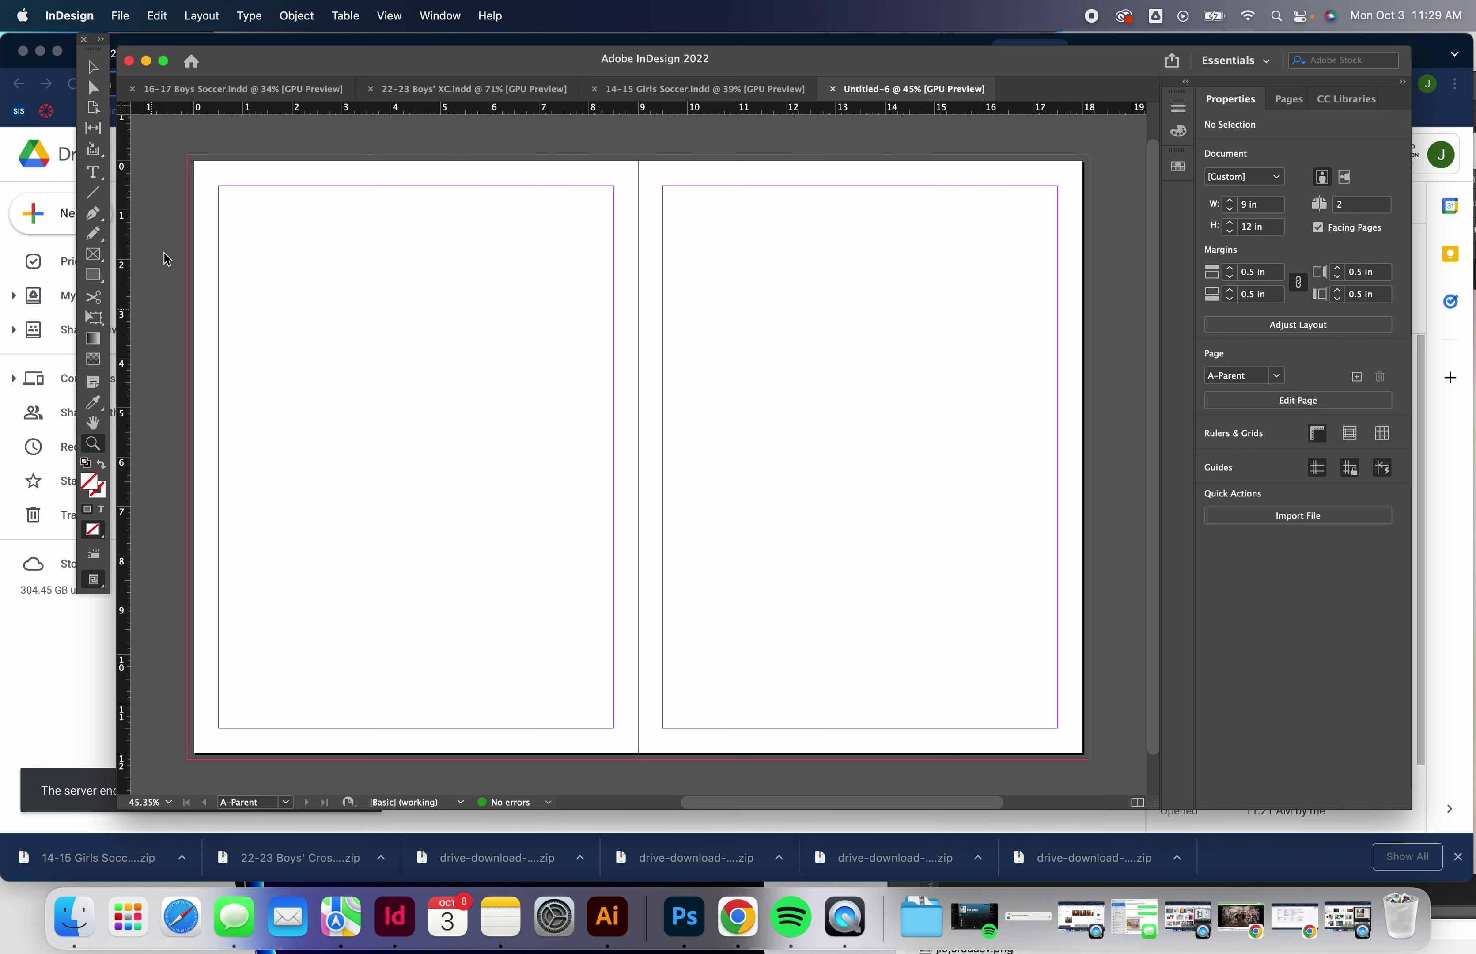
- Examine the page edge, bleed line and margin guides at the upper-left corner of the parent spread up close
left_click_drag(187, 161, 357, 290)
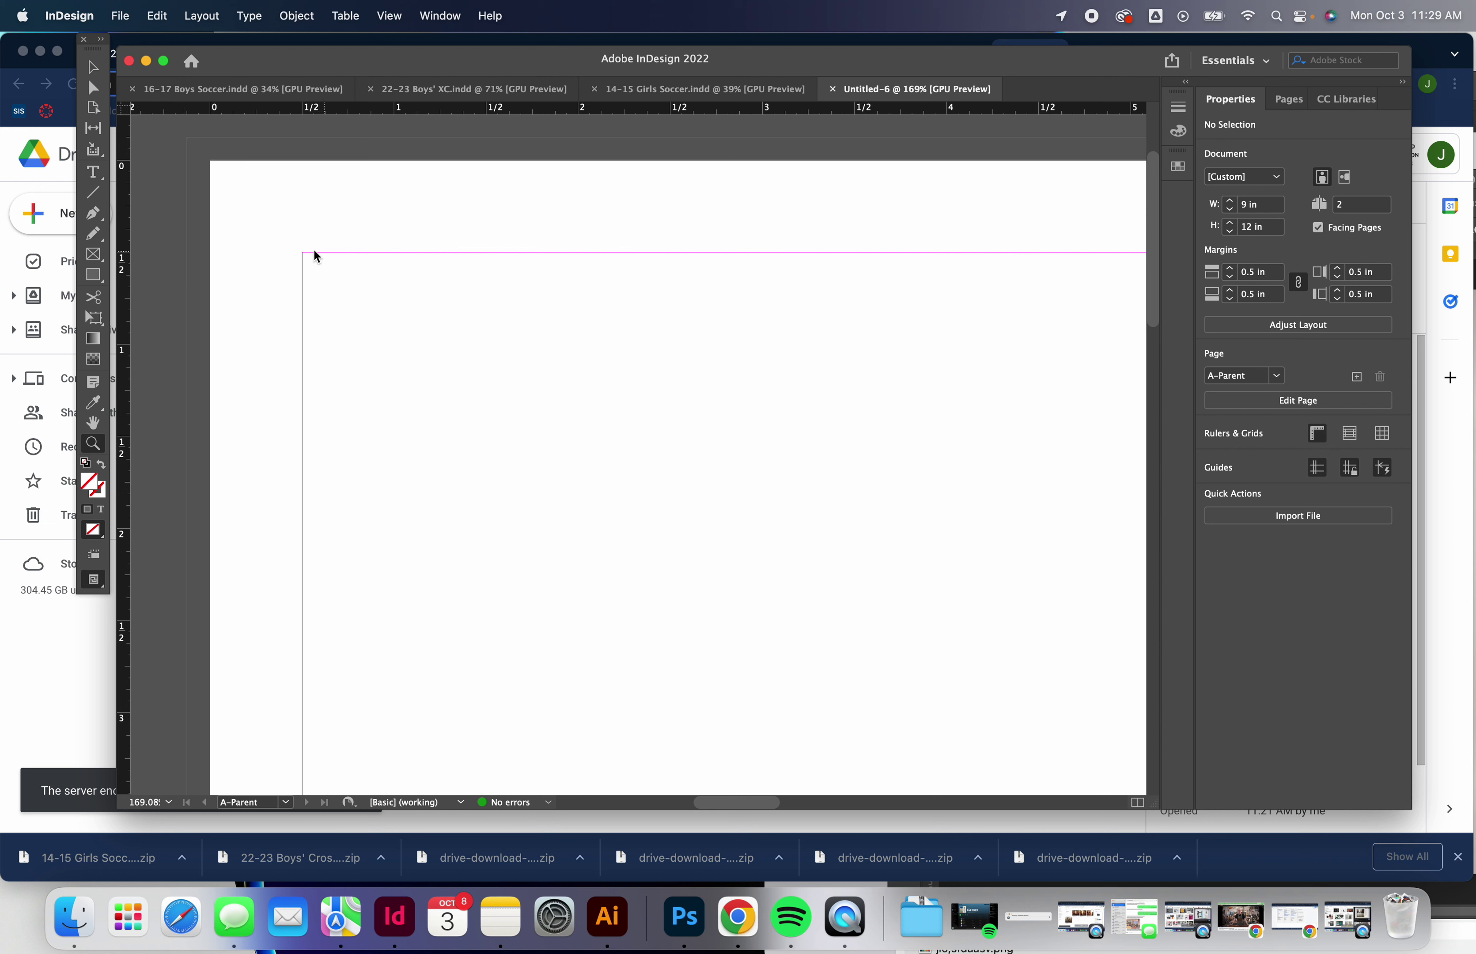
left_click_drag(744, 333, 593, 286)
scroll(611, 282, "down", 3)
scroll(611, 283, "right", 4)
left_click(613, 278, "alt")
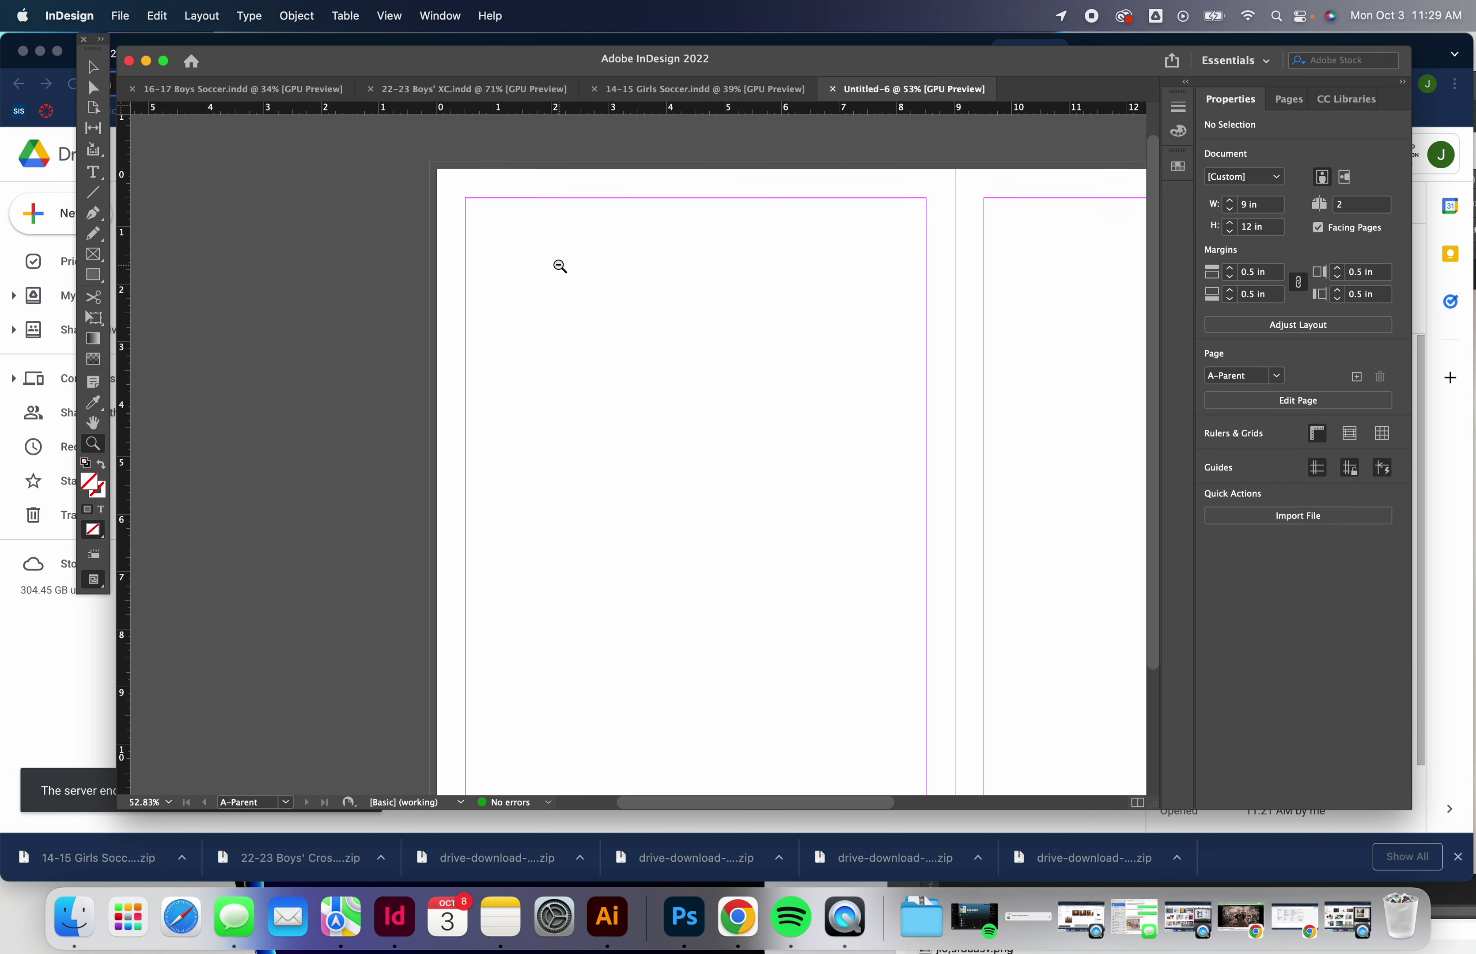
scroll(578, 274, "right", 5)
scroll(577, 274, "down", 1)
scroll(577, 274, "right", 4)
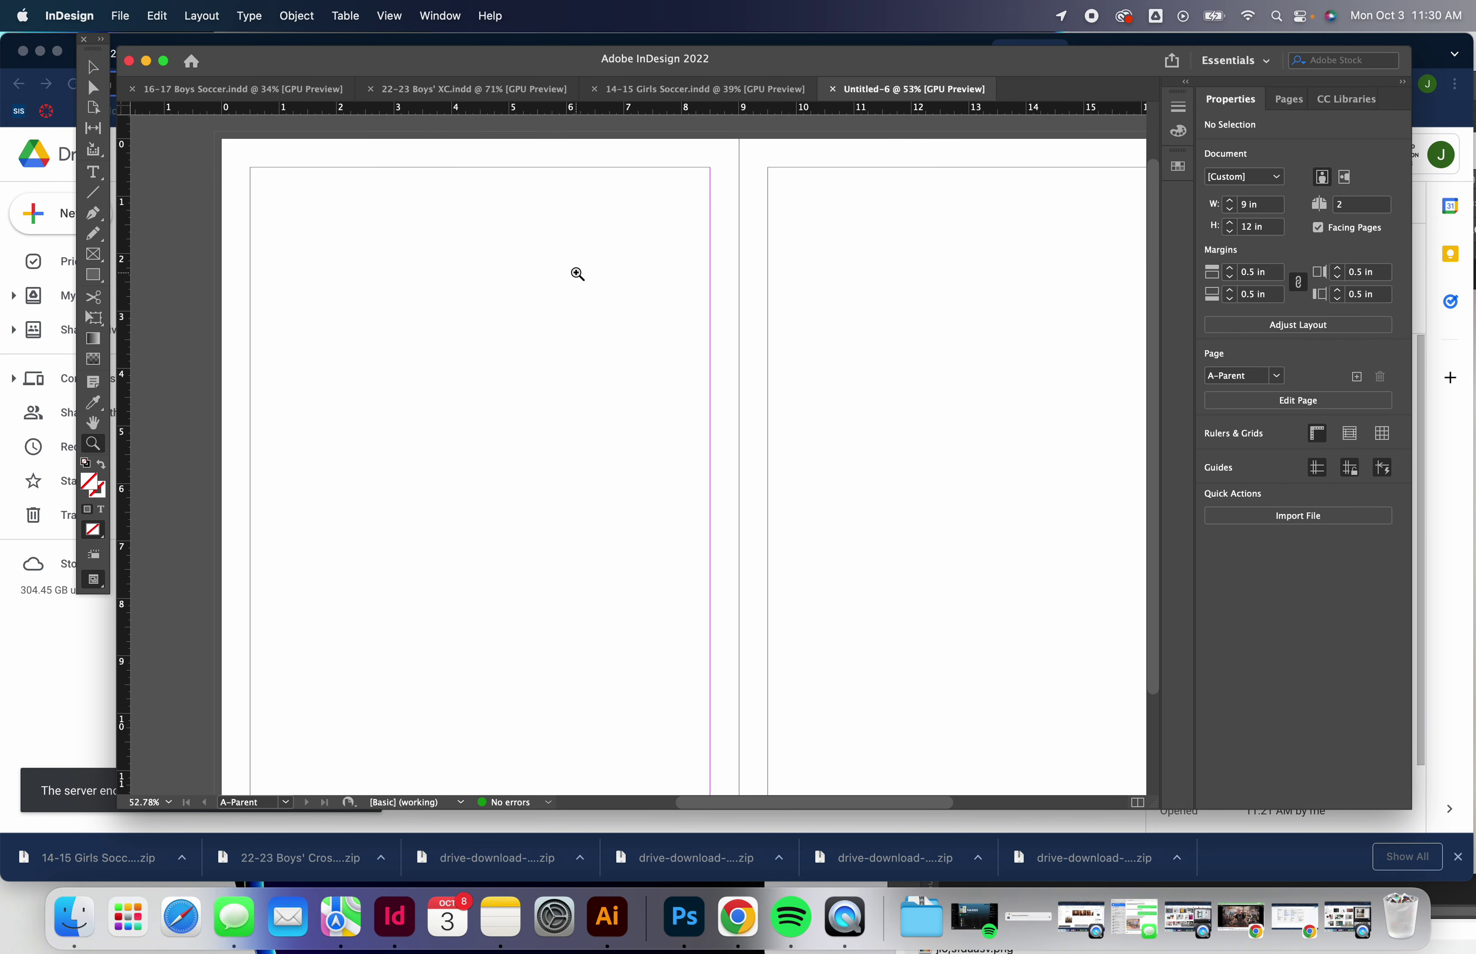
left_click(682, 296, "alt")
scroll(631, 294, "up", 3)
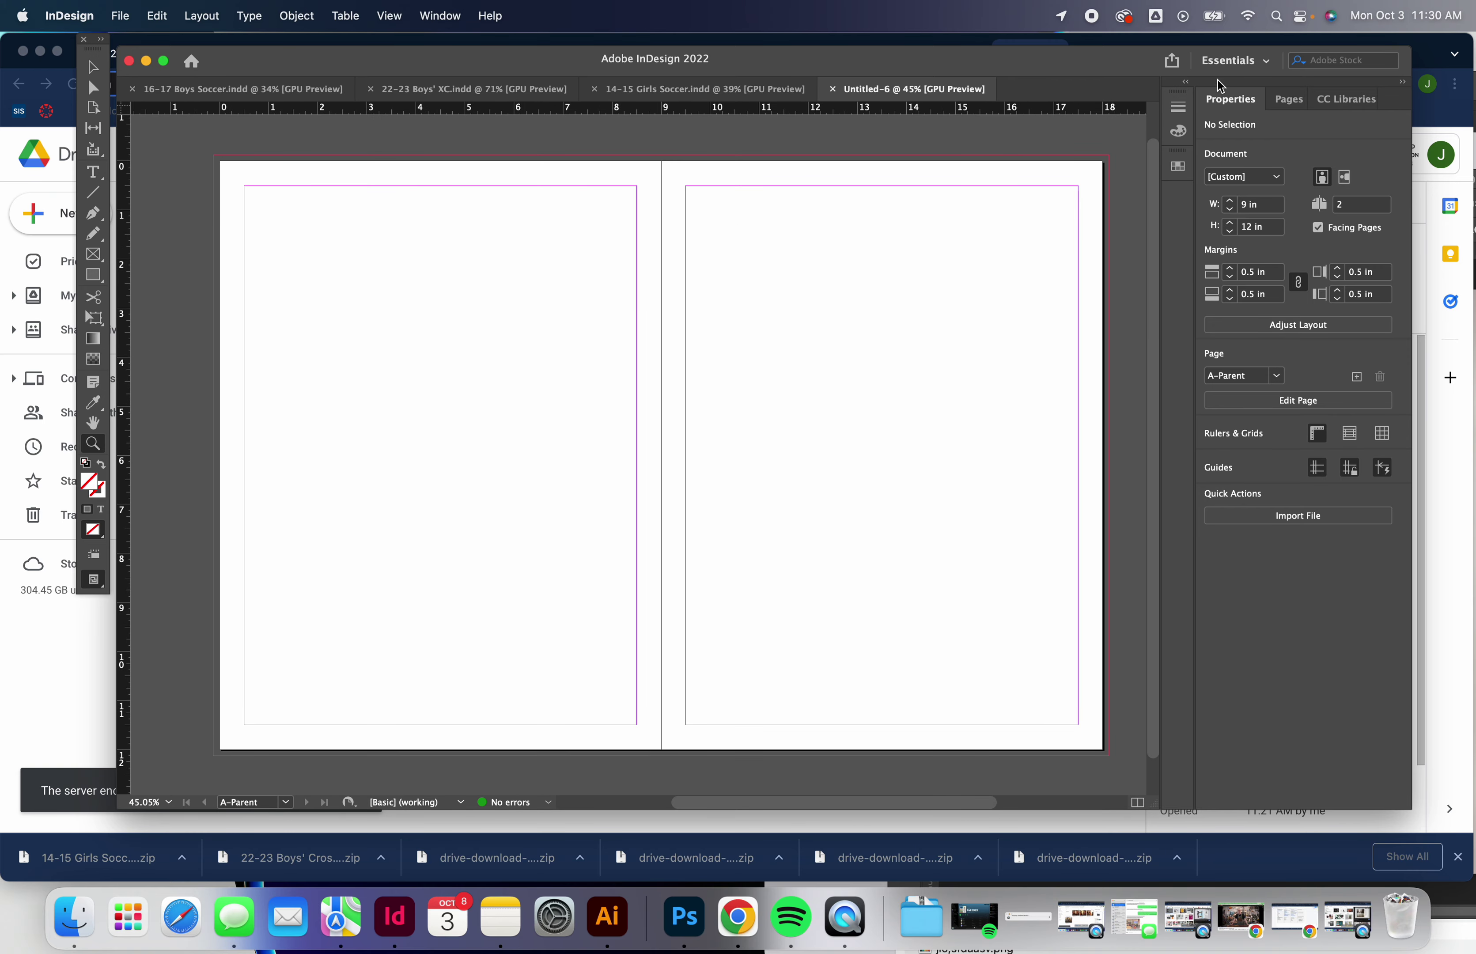
- Look through the document's list of colour swatches and close it again
left_click(451, 20)
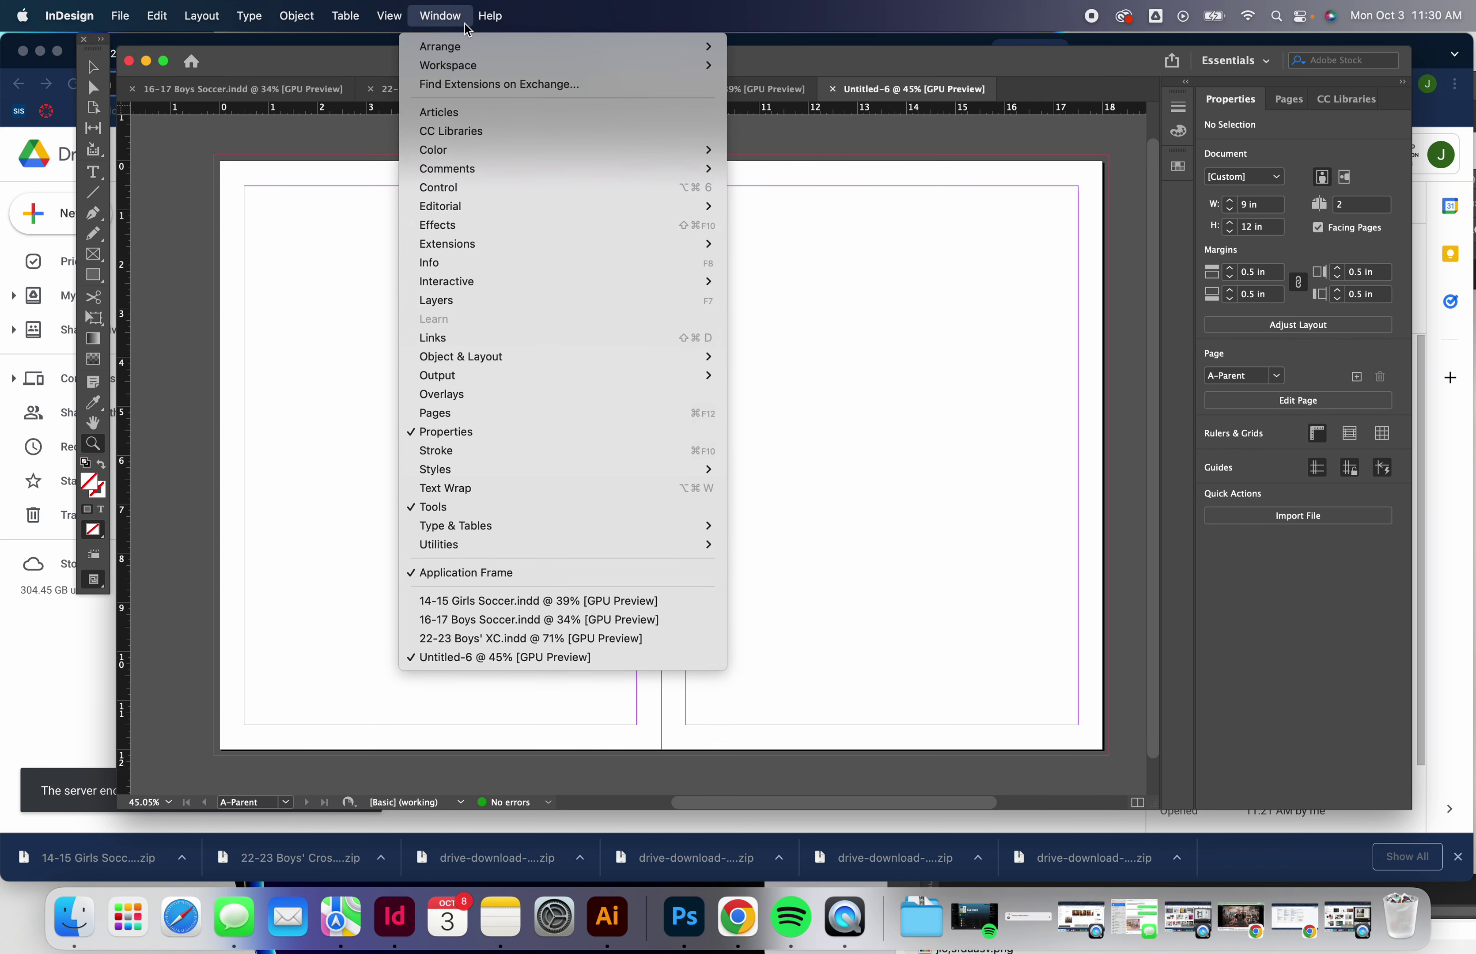
left_click(1155, 93)
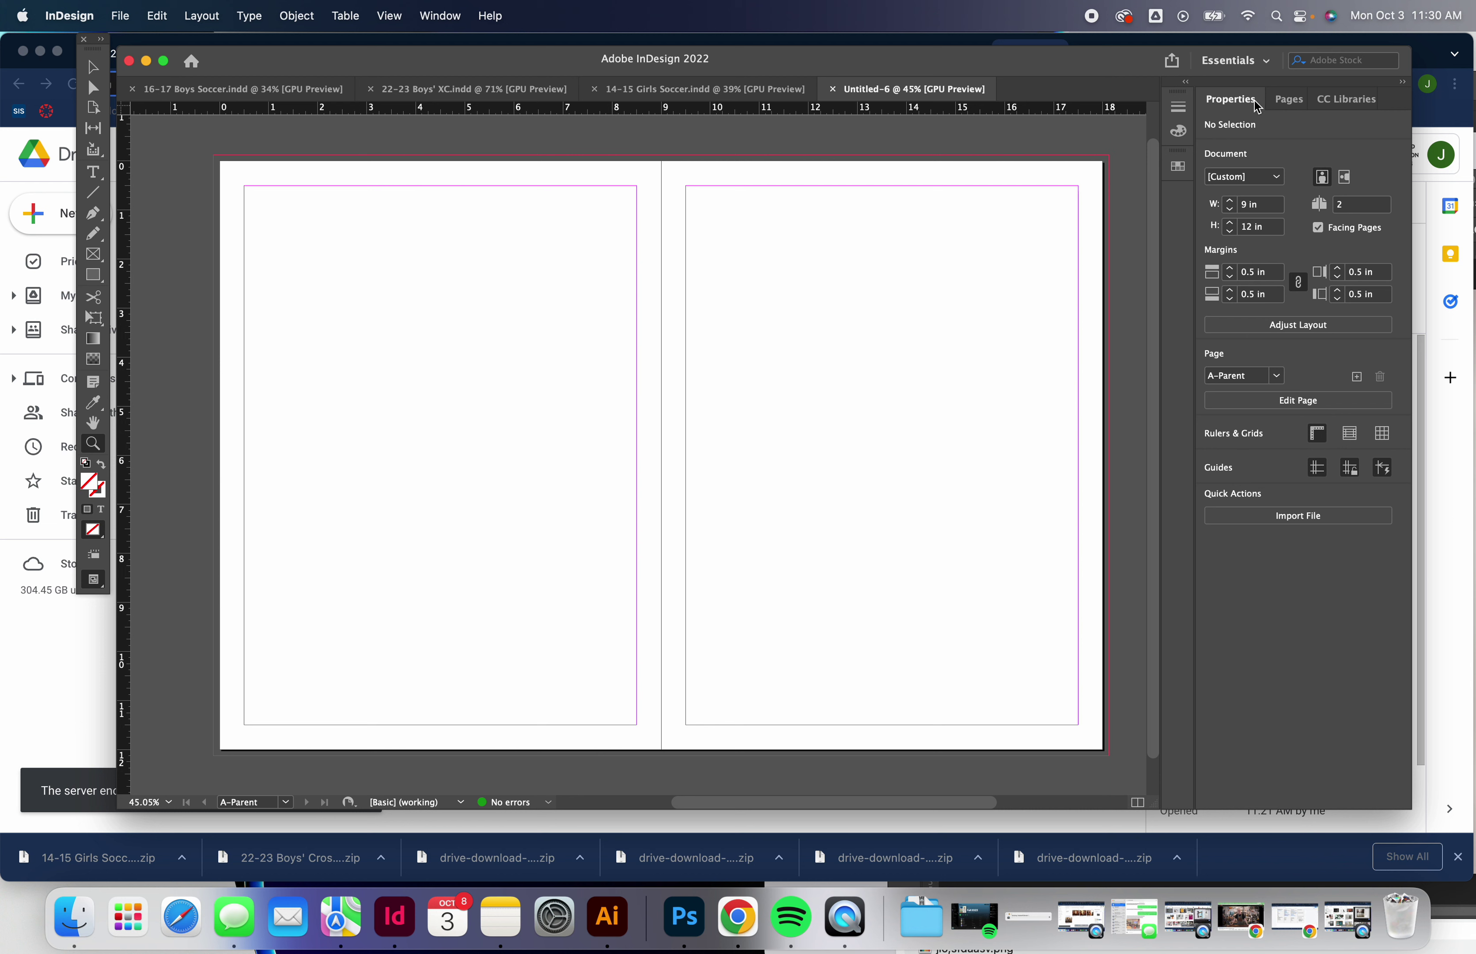
left_click(1178, 131)
left_click(1178, 131)
left_click(1178, 169)
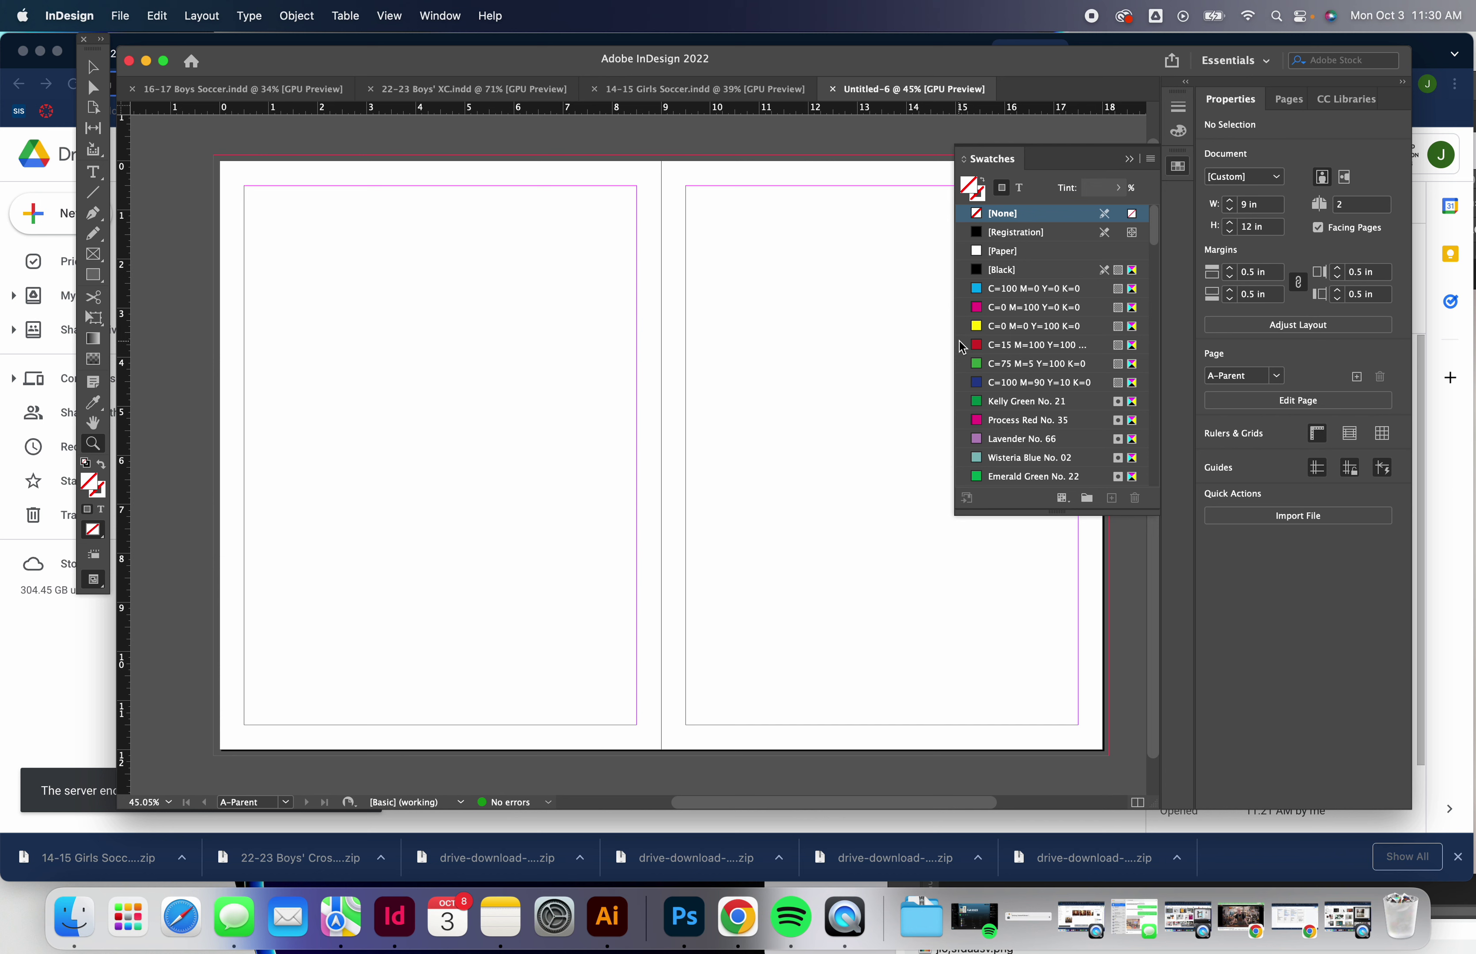
scroll(1022, 381, "down", 3)
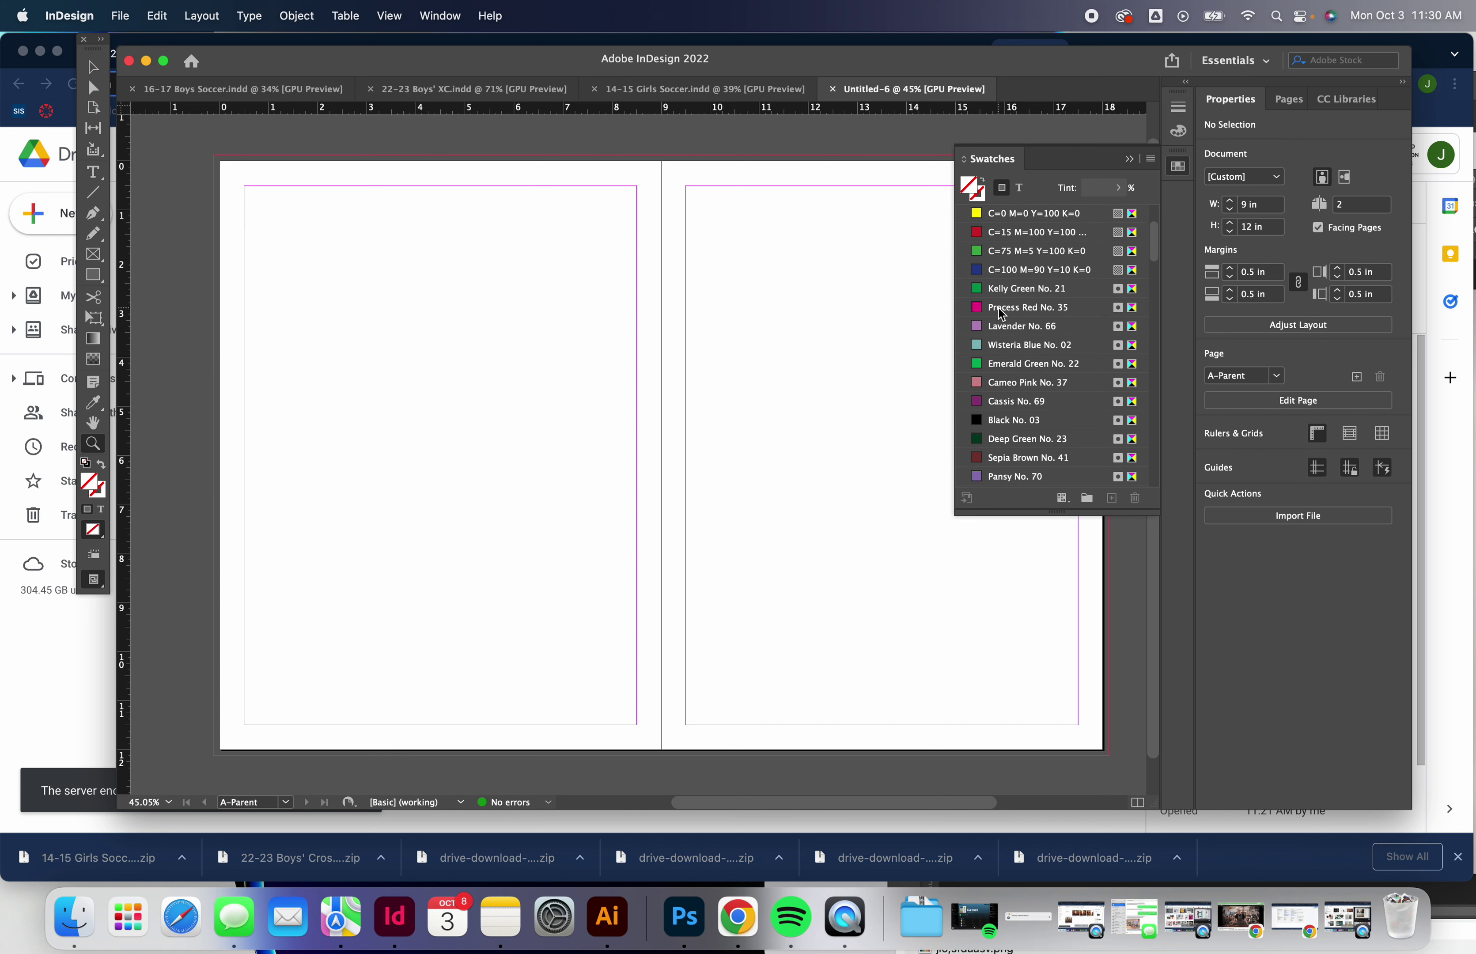
scroll(1035, 365, "down", 8)
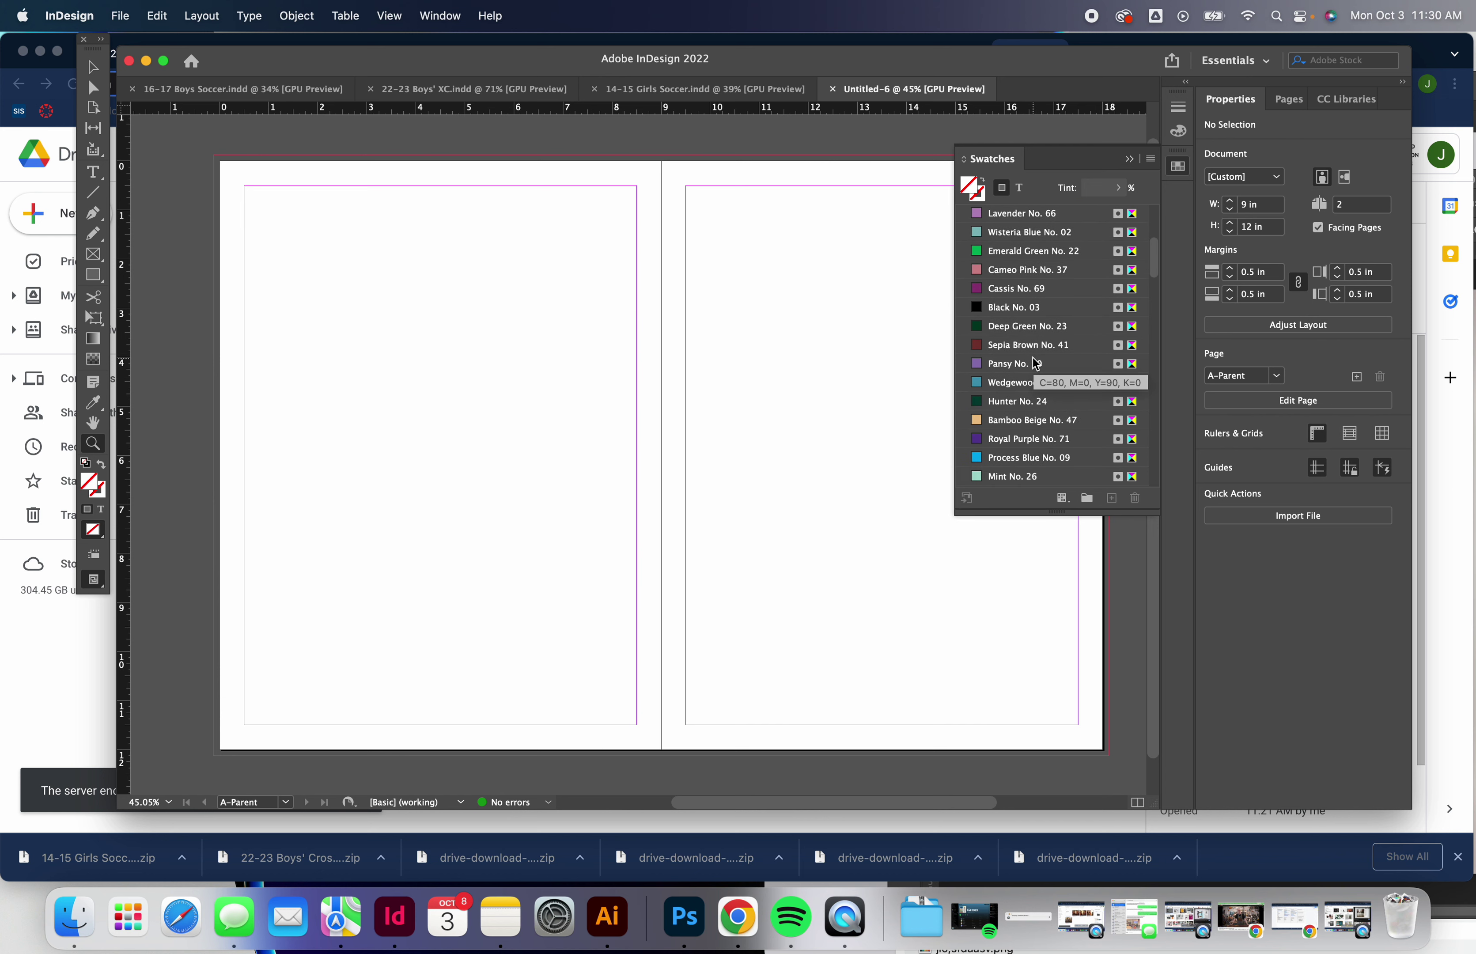
scroll(1029, 376, "down", 3)
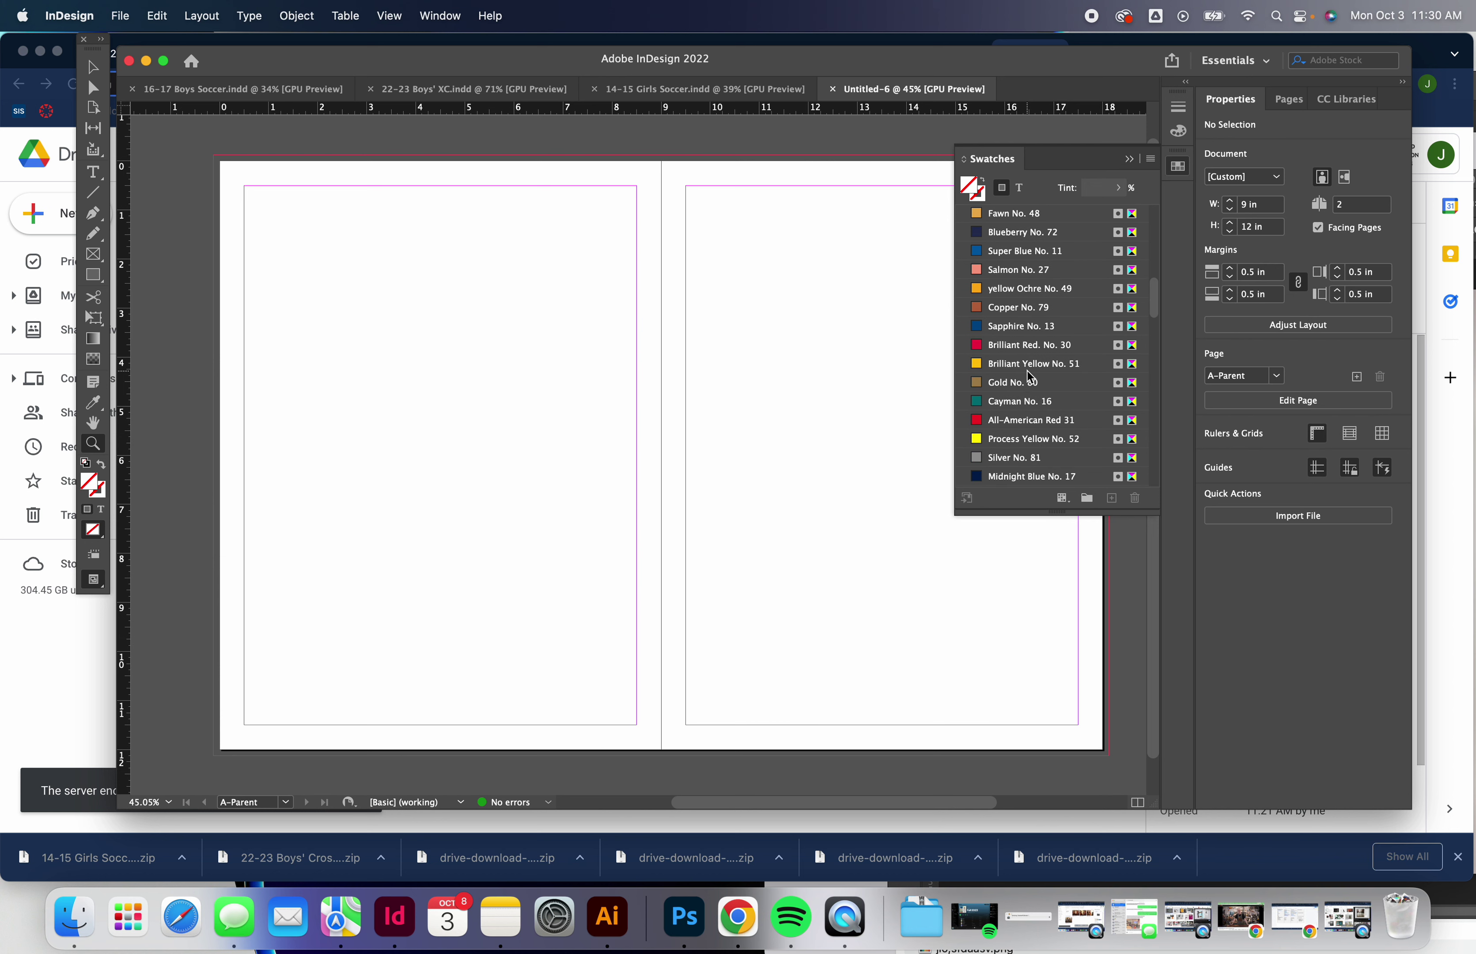
left_click(1127, 161)
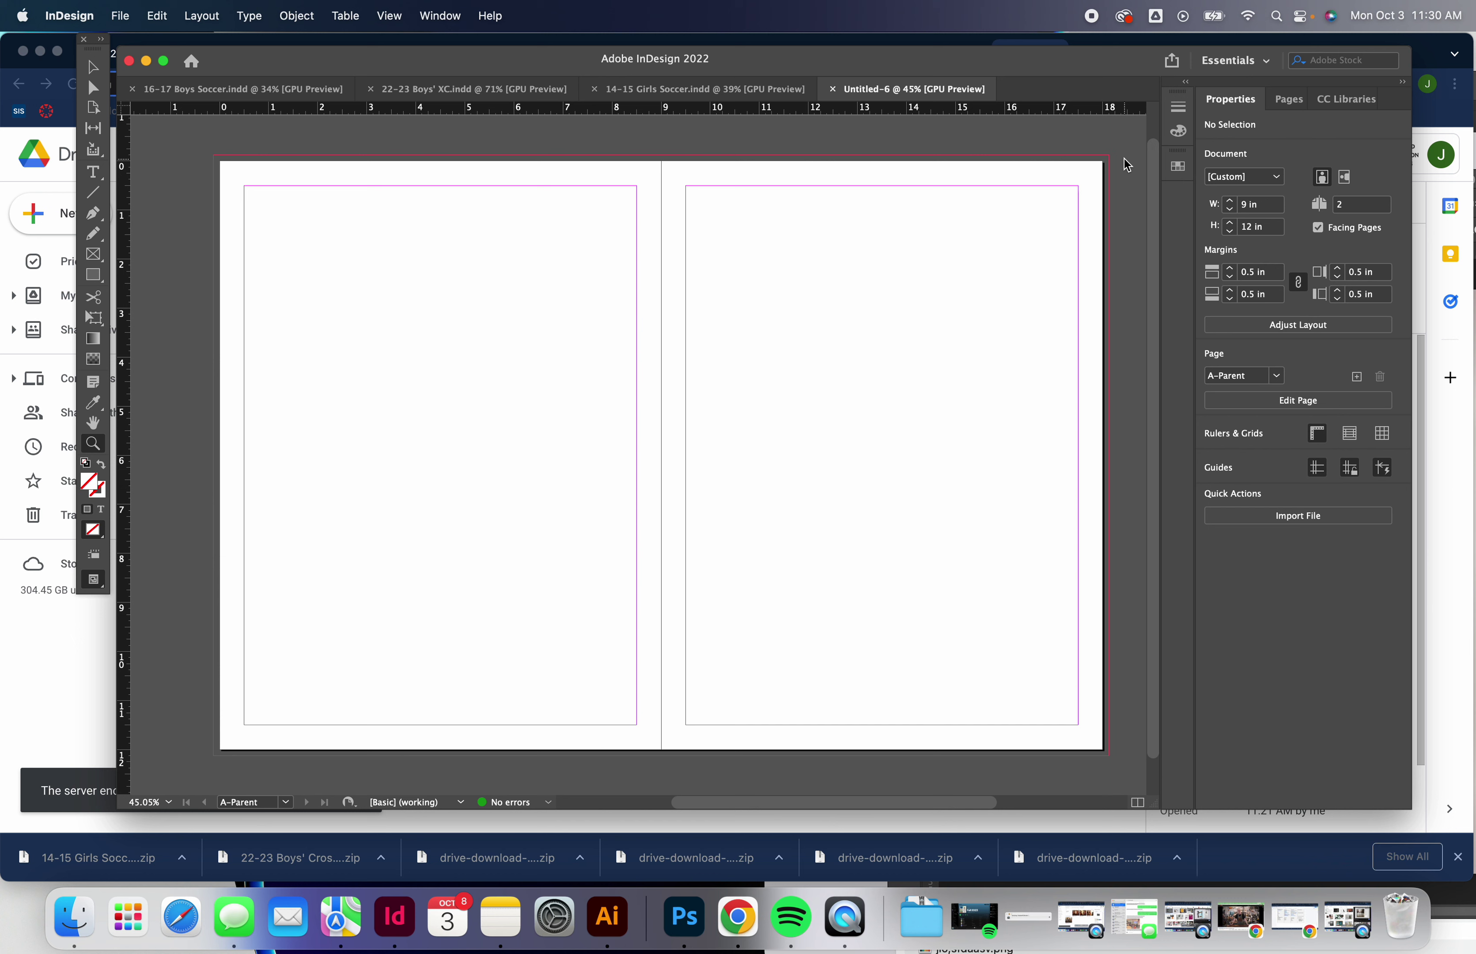
left_click(1179, 166)
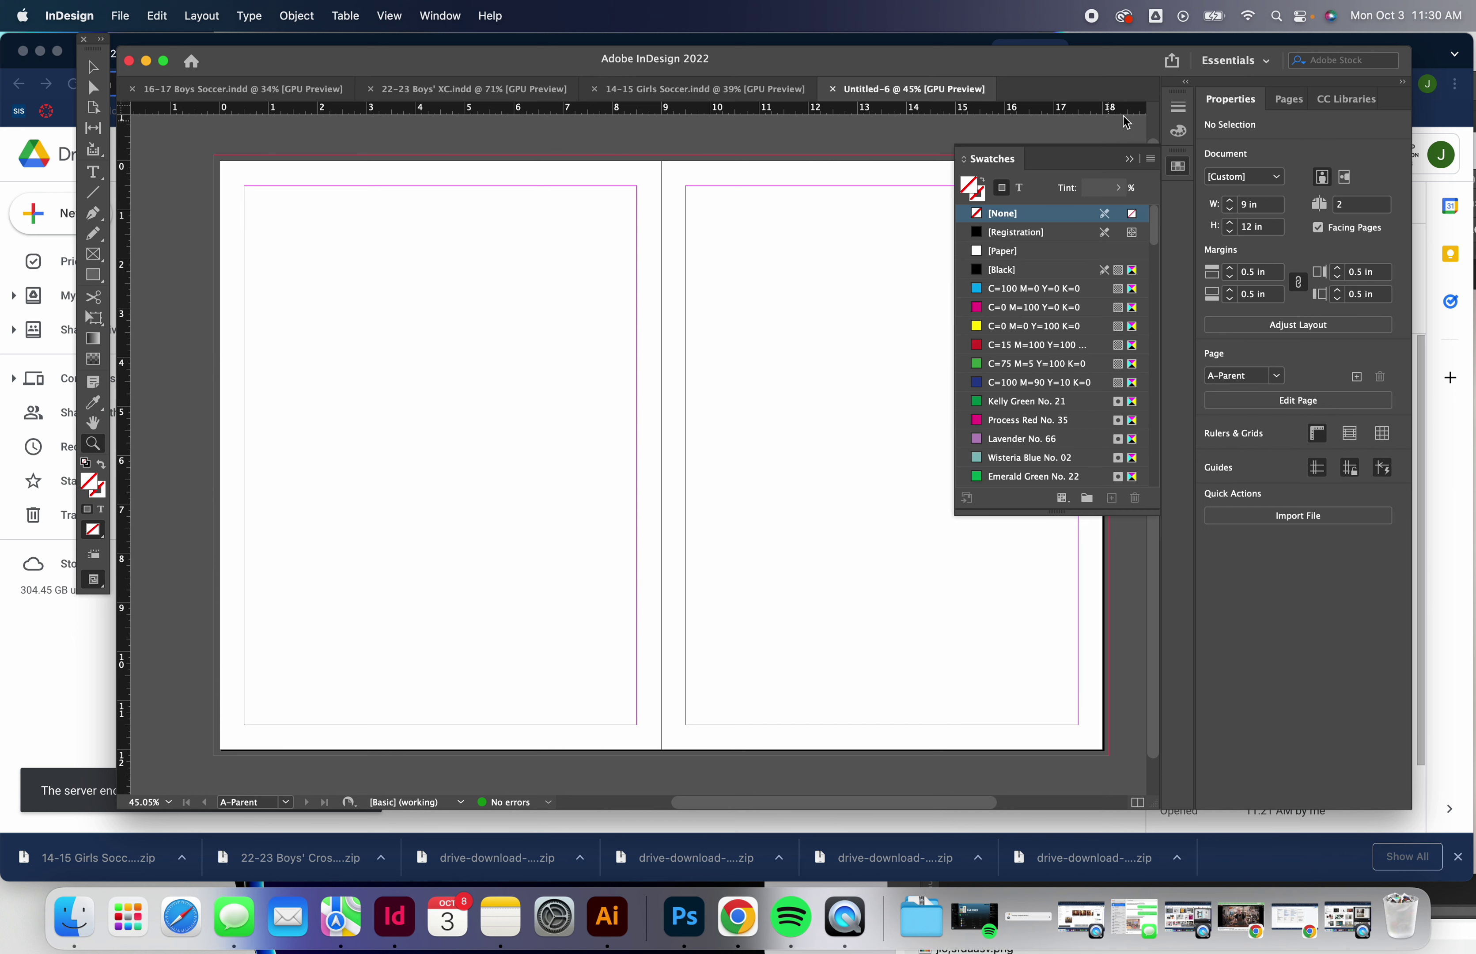
left_click(1129, 159)
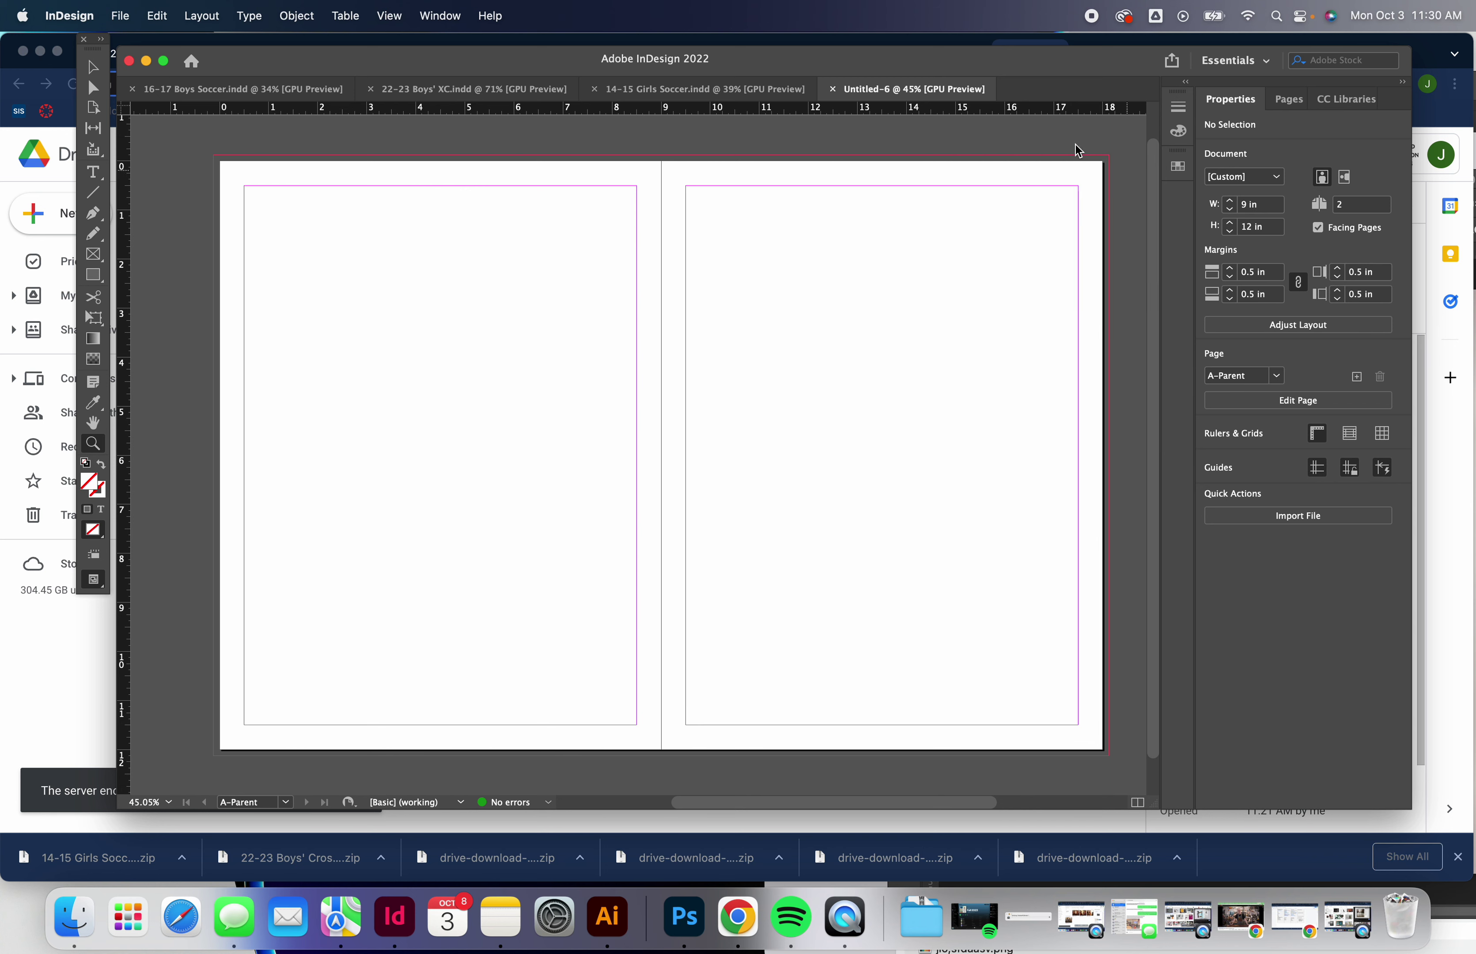
- Draw a rectangular placeholder frame about 7.5 in wide and 1.62 in high across the top of the left page with the Rectangle Frame tool
left_click_drag(362, 68, 377, 55)
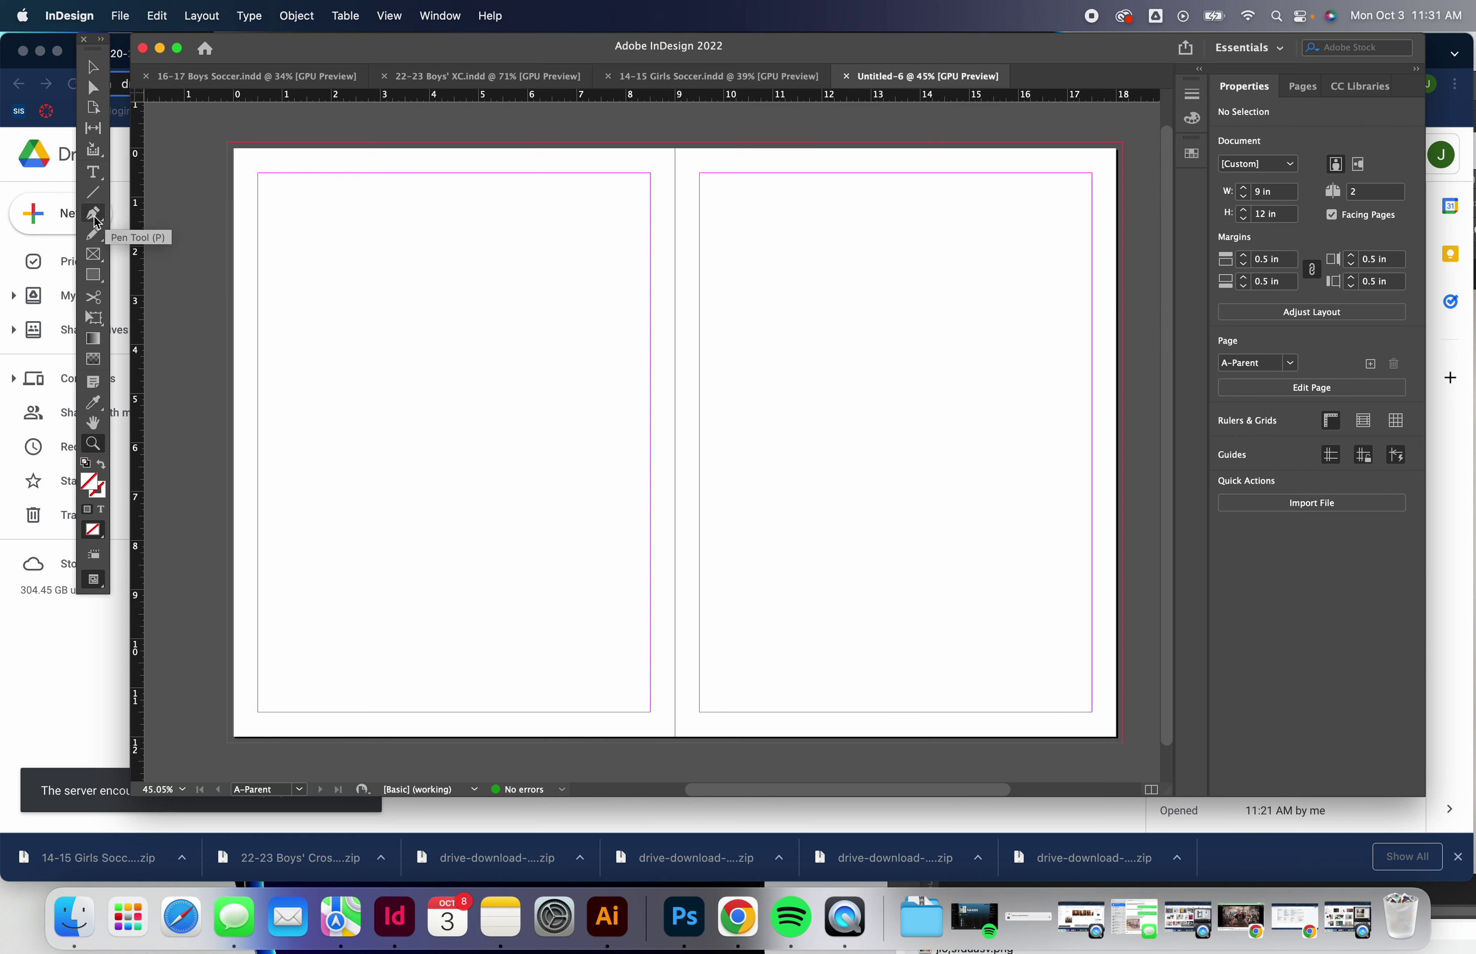
left_click(100, 280)
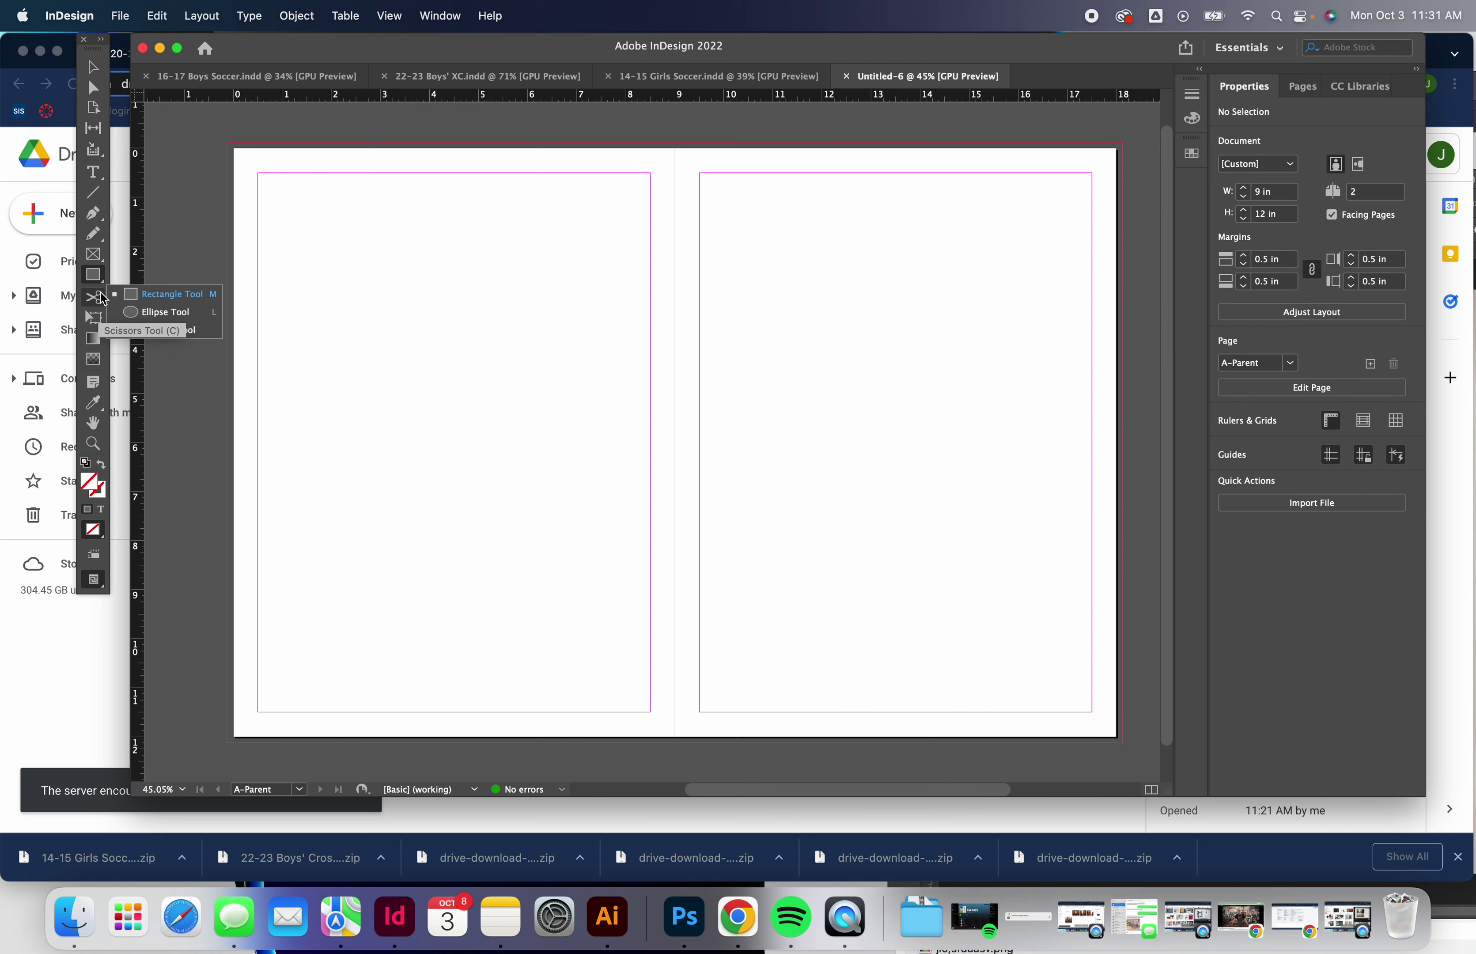
left_click(92, 266)
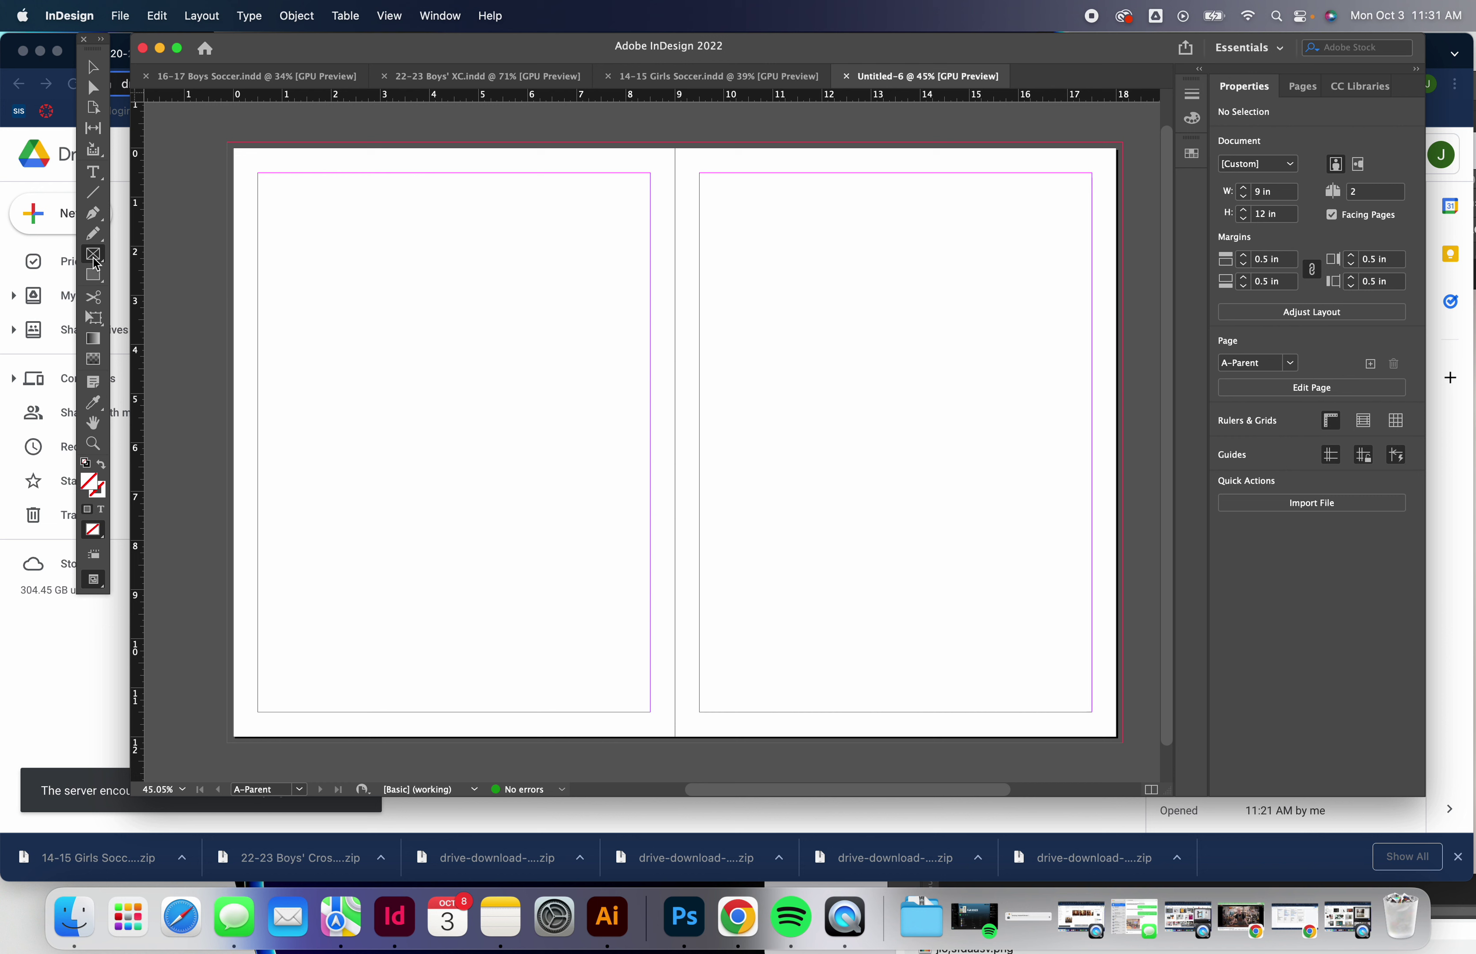
left_click(96, 263)
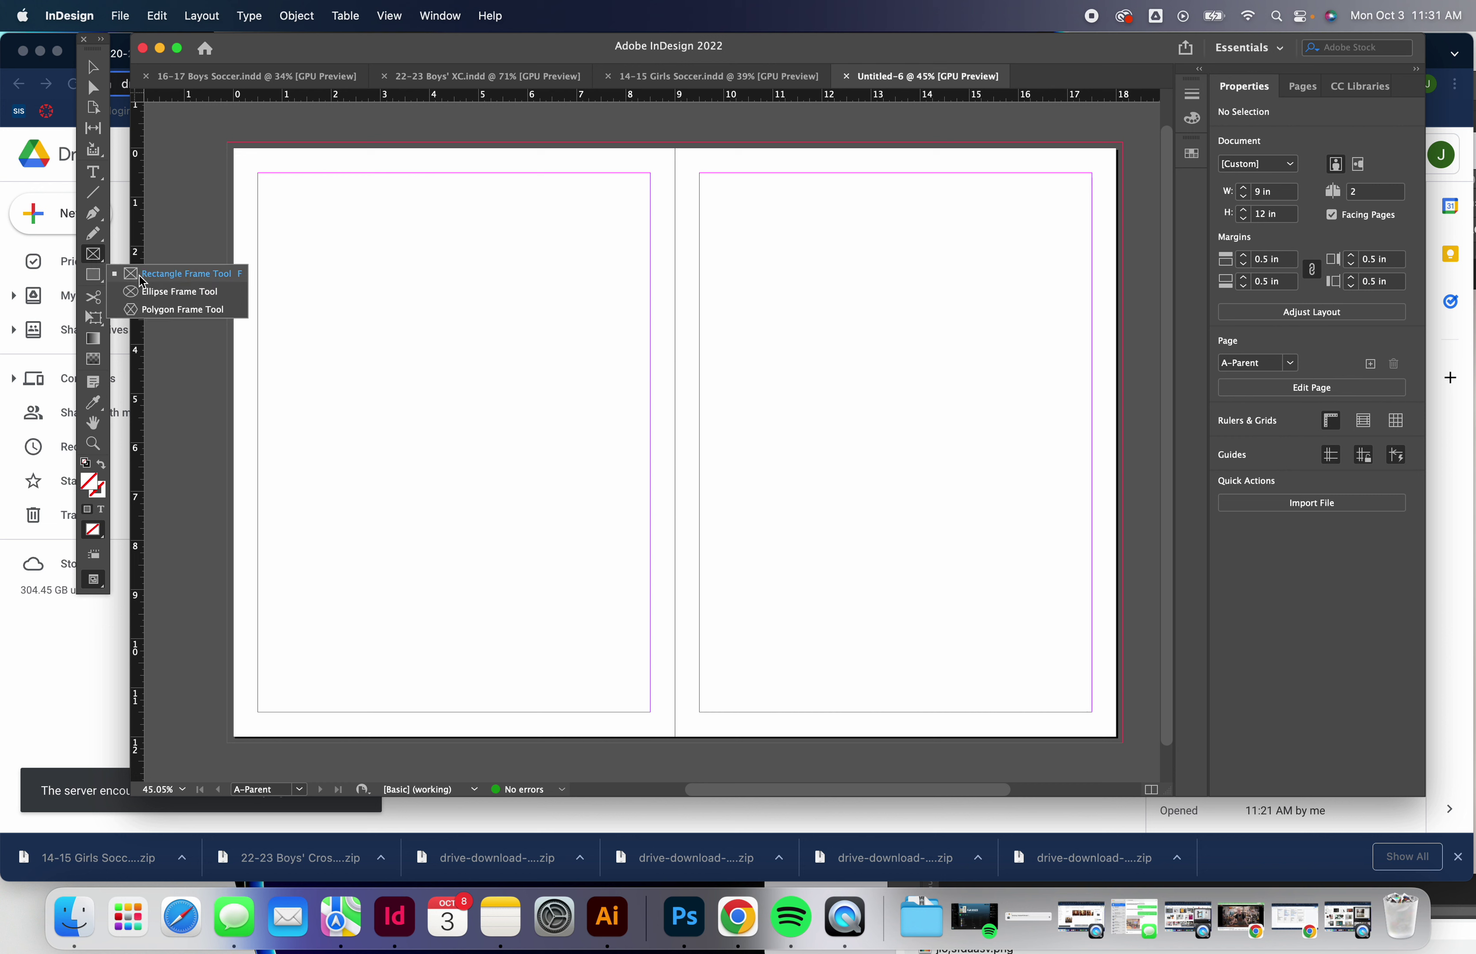
left_click(293, 51)
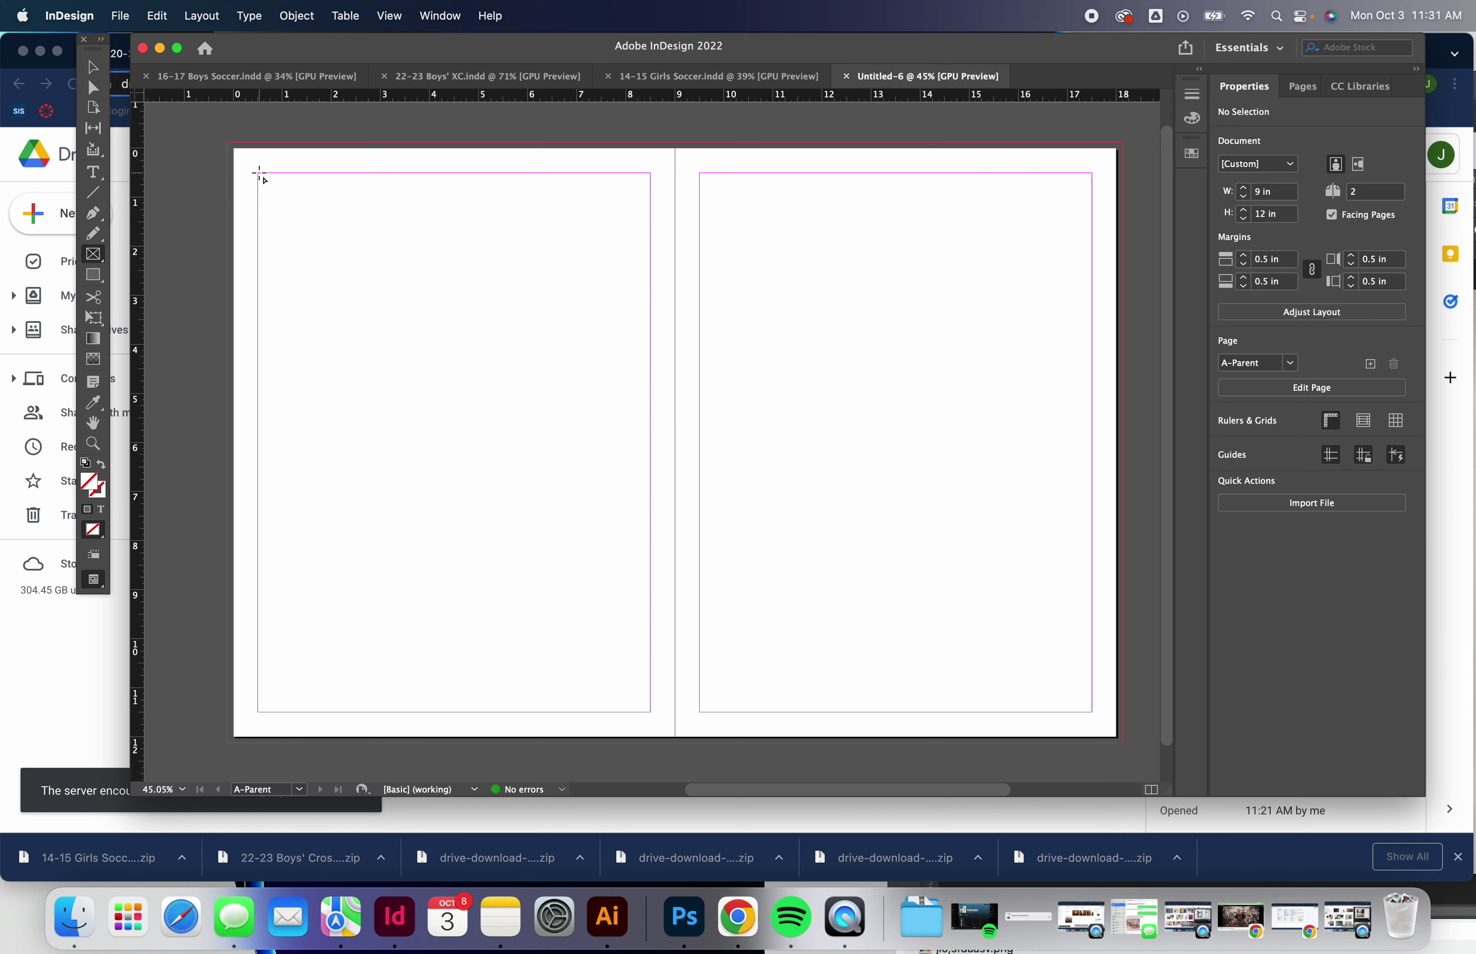
left_click_drag(259, 177, 626, 255)
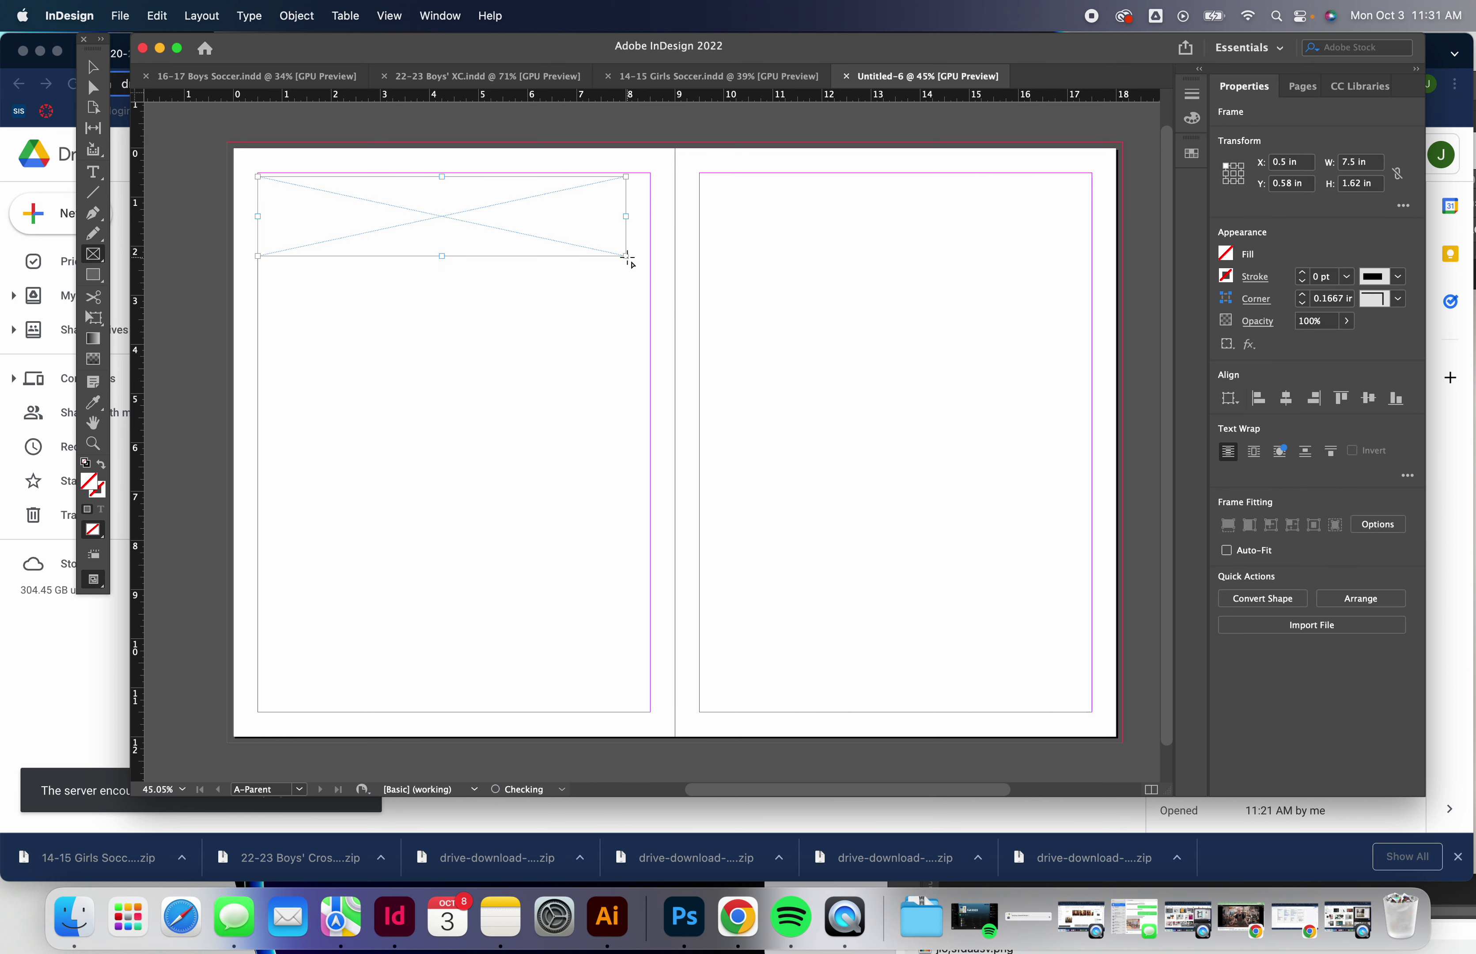
- Switch to Chrome, copy the word HEADLINE from the MORSE FIRE BUBBLES document, and return to InDesign
left_click(27, 125)
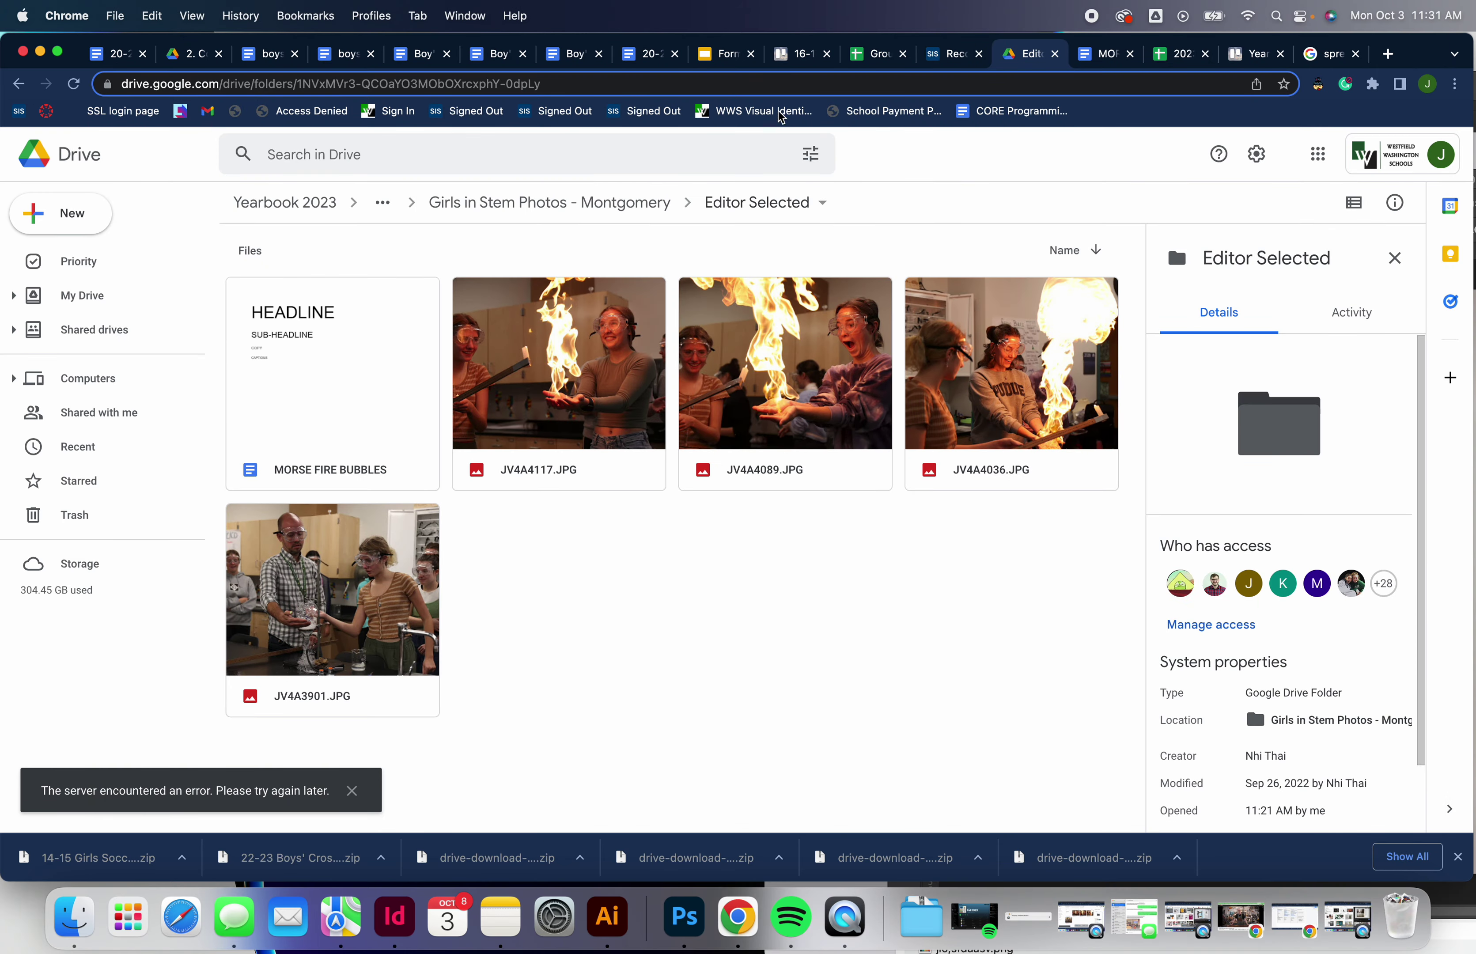
double_click(396, 320)
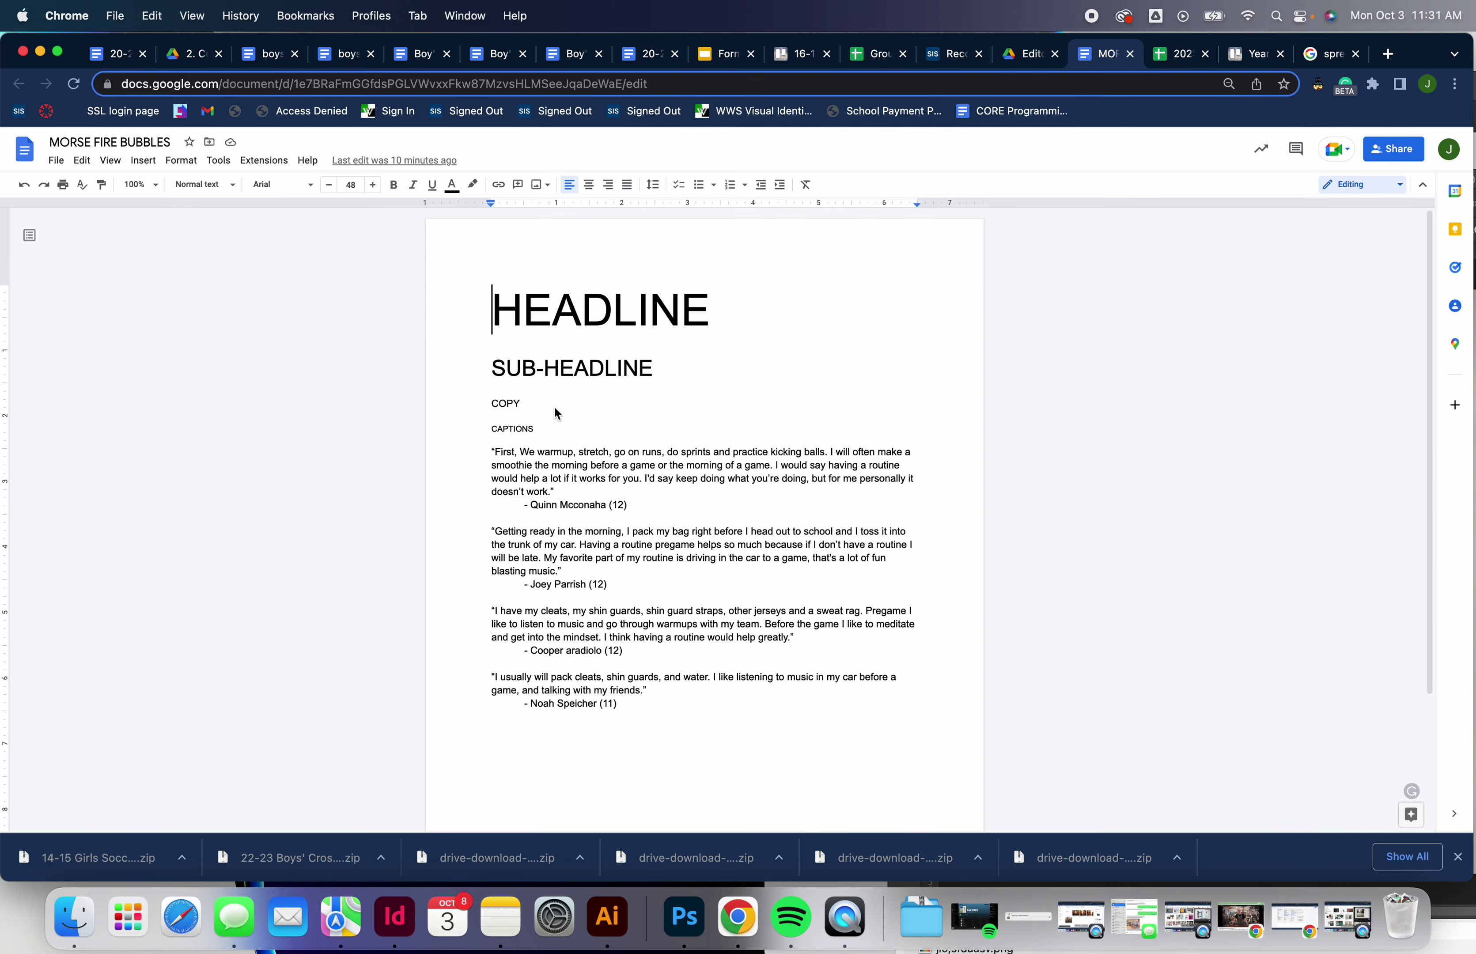
double_click(580, 325)
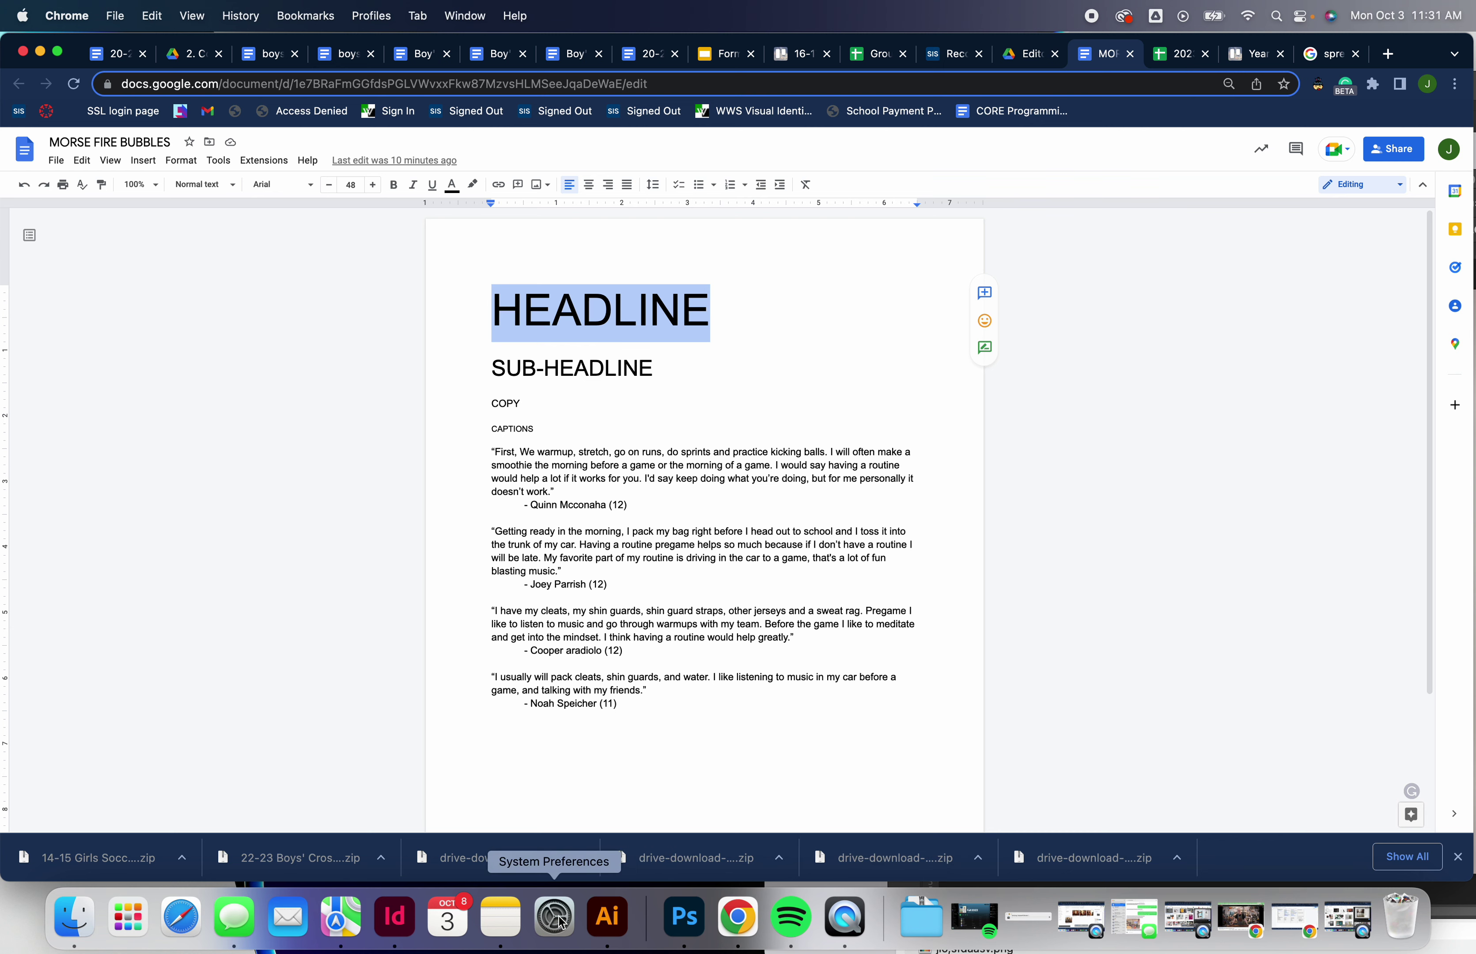
left_click(410, 926)
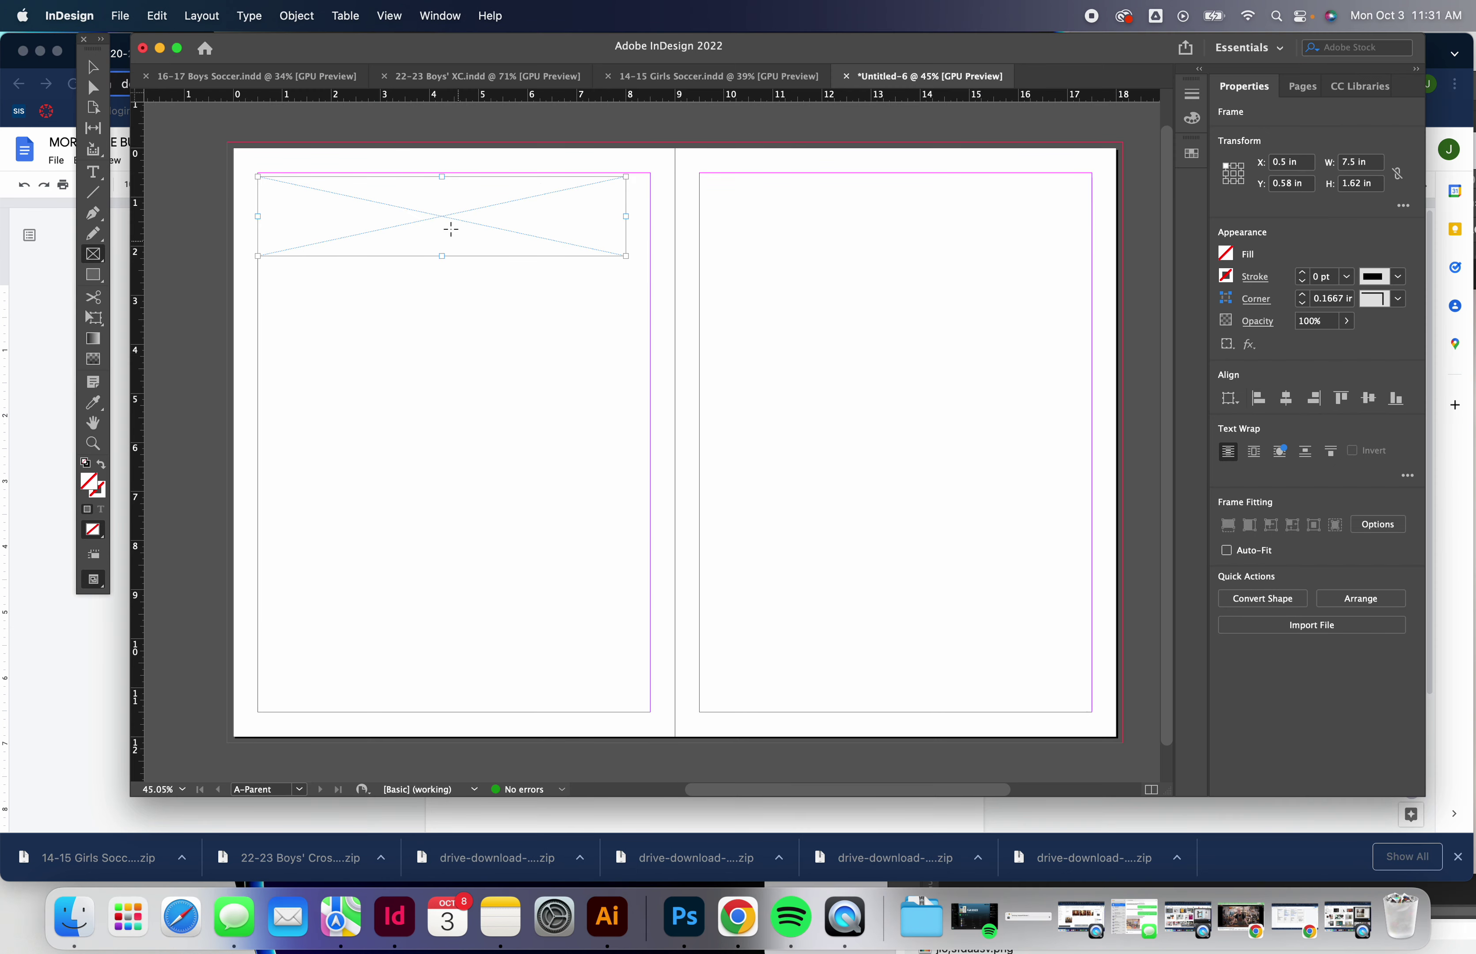
- Delete the empty placeholder frame at the top of the left page
left_click(421, 191)
left_click(814, 494)
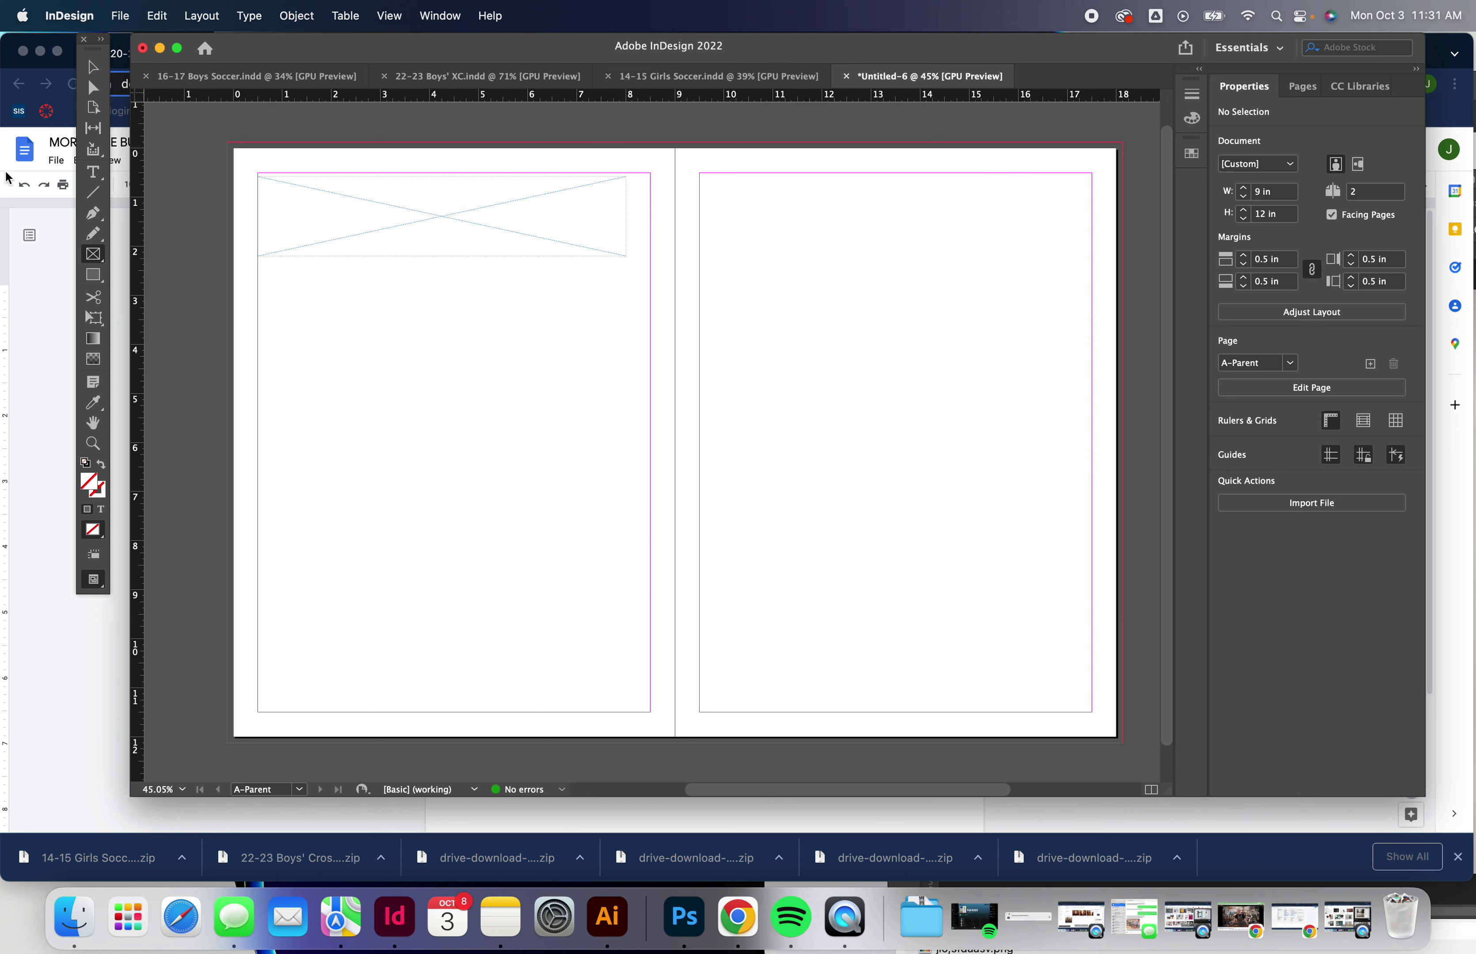
left_click(93, 66)
left_click(397, 242)
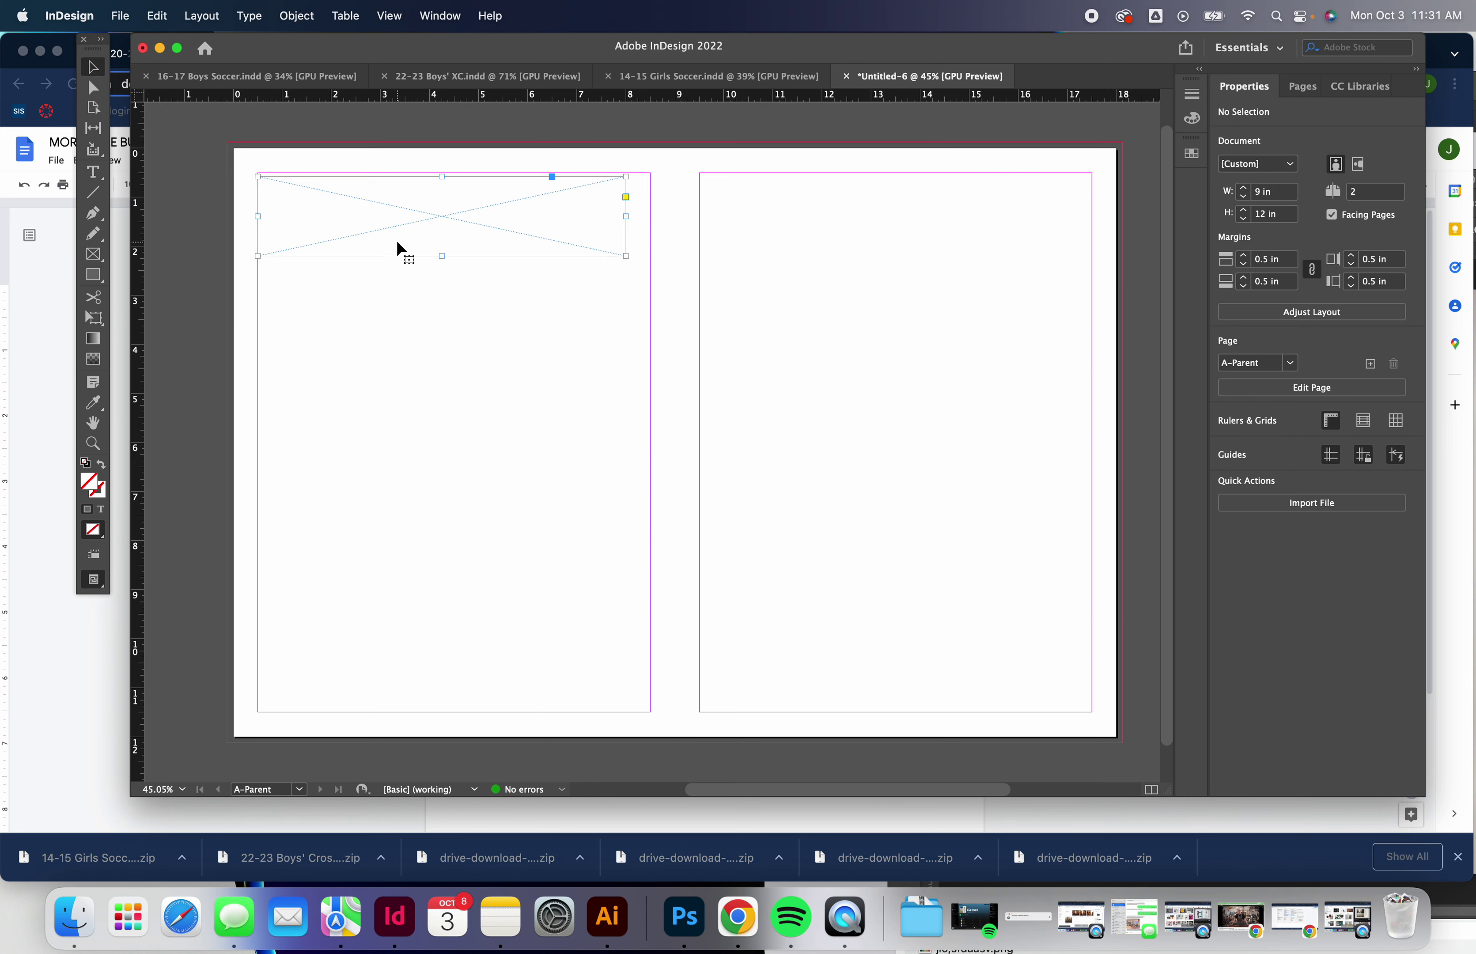
key("BackSpace")
- Create a text frame across the top margin of the left page and fill it with the text HEADLINE
left_click(93, 172)
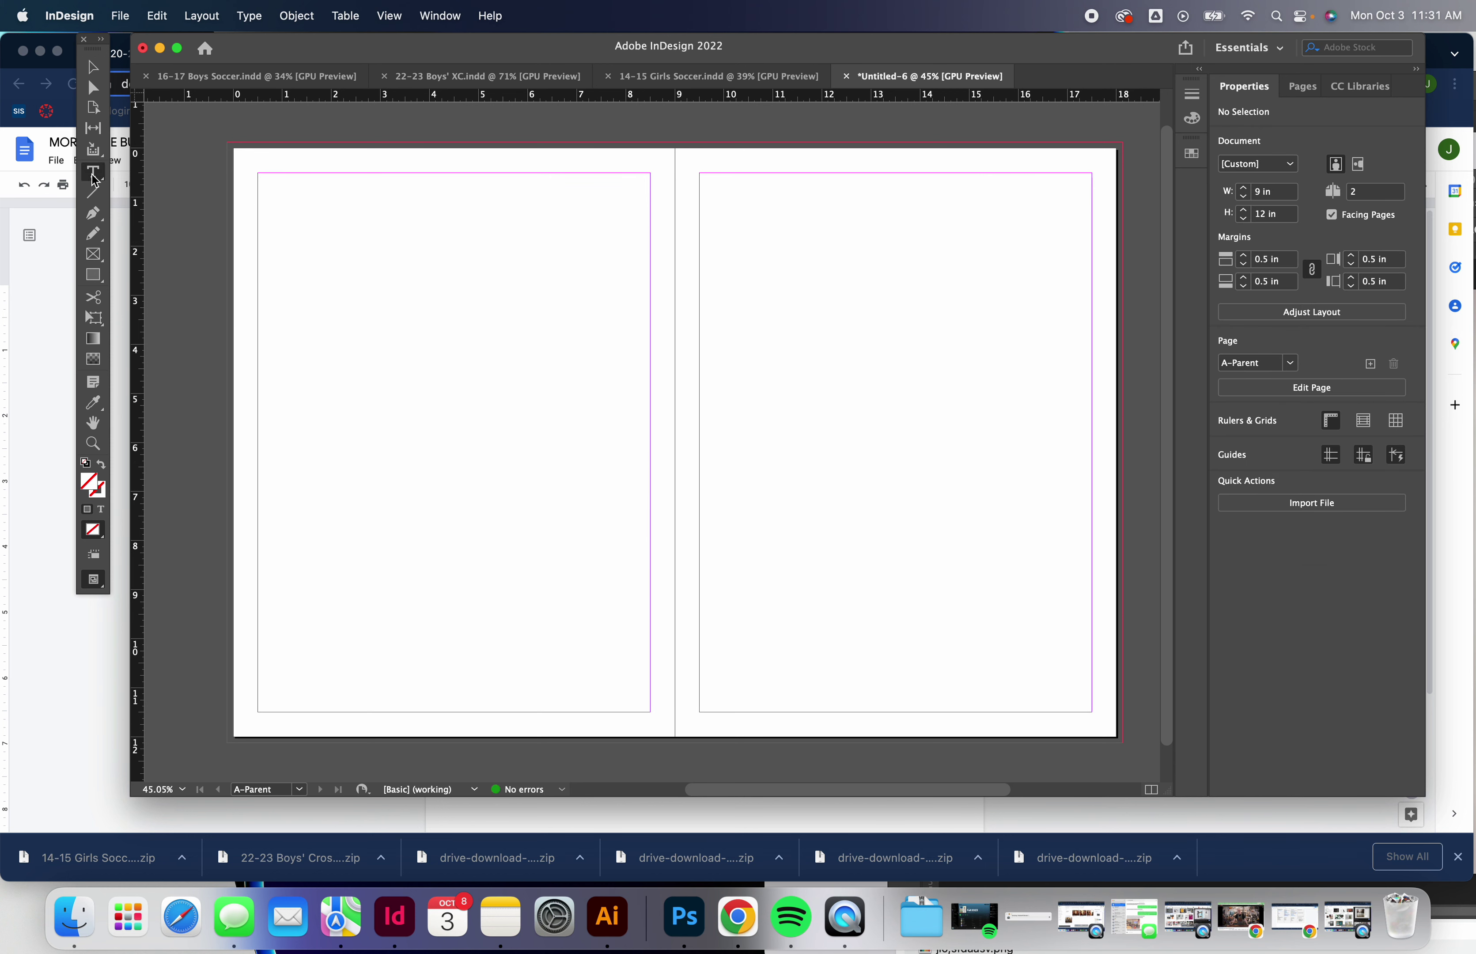
left_click_drag(264, 173, 637, 253)
type("HEADLINE")
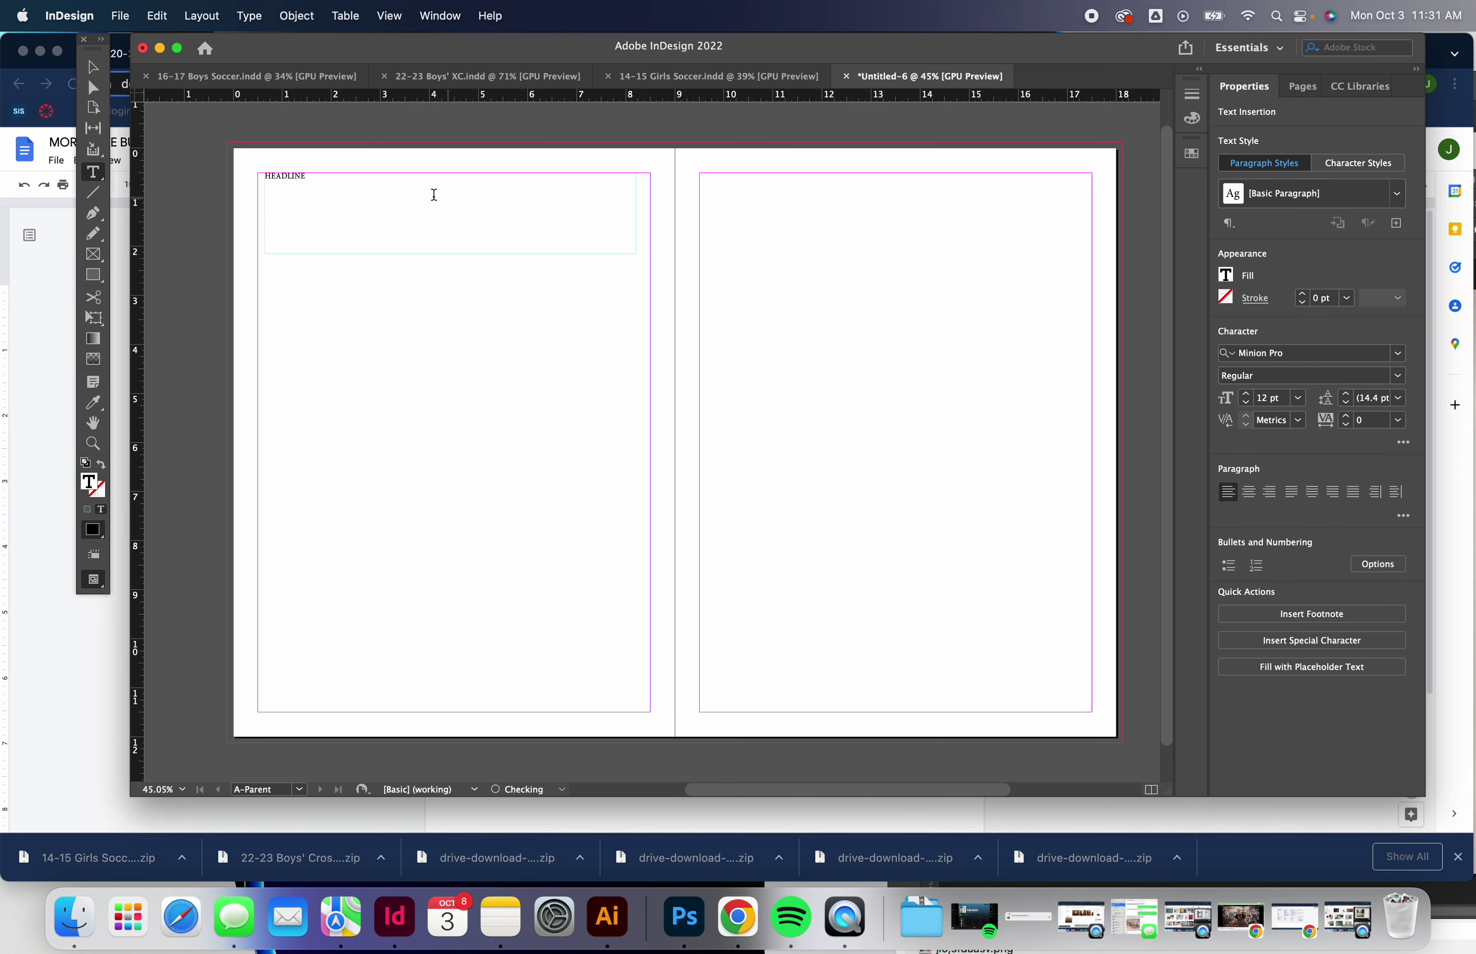
- Set the headline text to the Impact font at 72 pt
left_click_drag(434, 194, 164, 182)
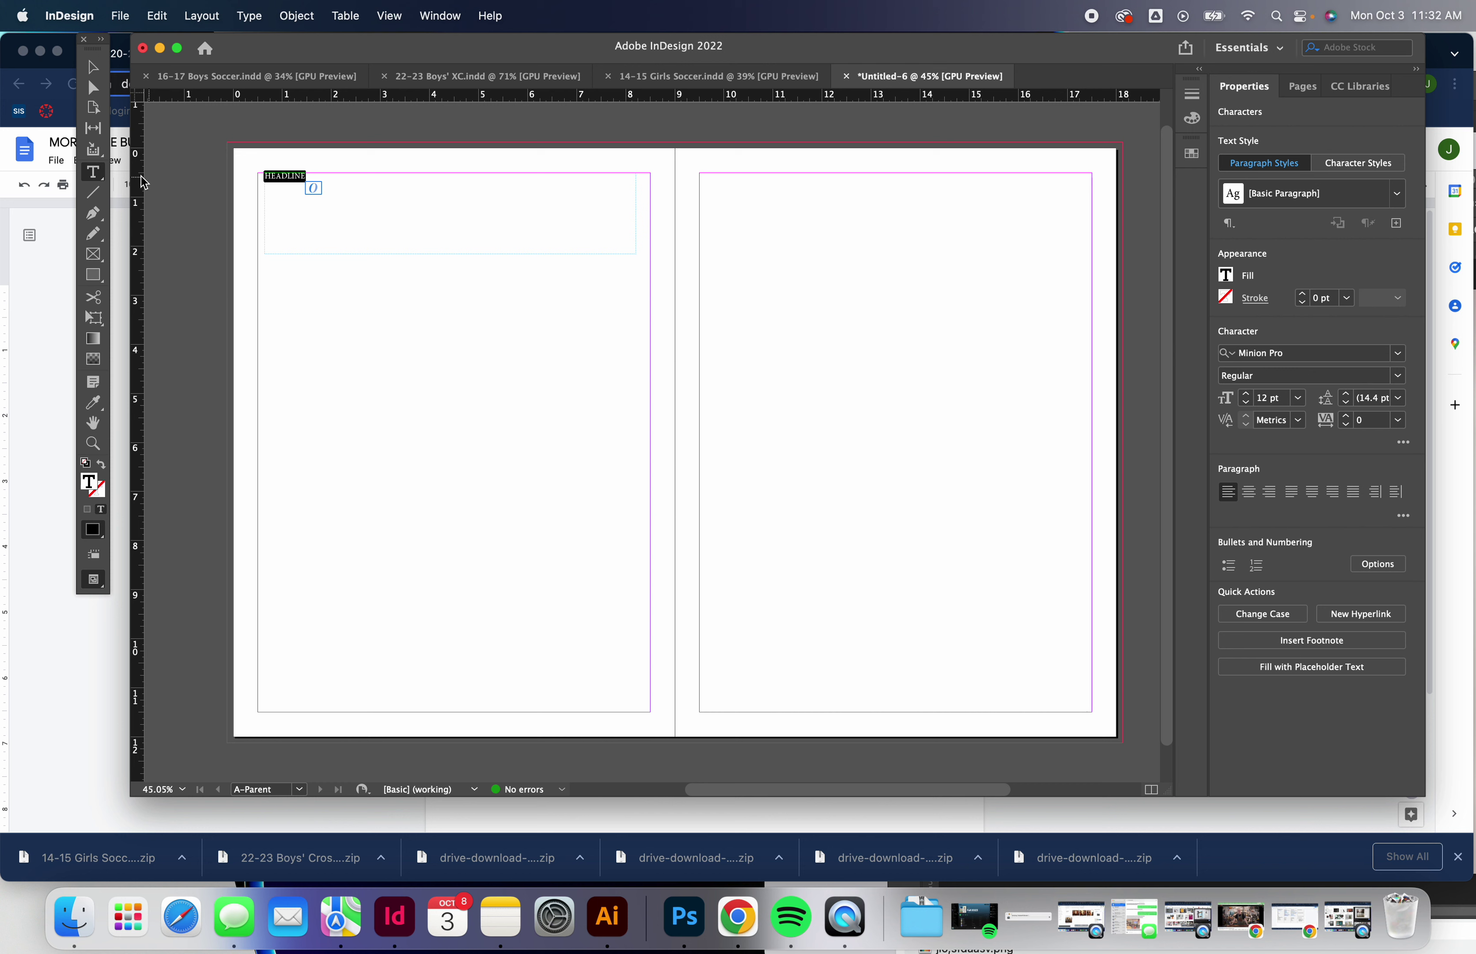
left_click(1398, 356)
left_click(1326, 432)
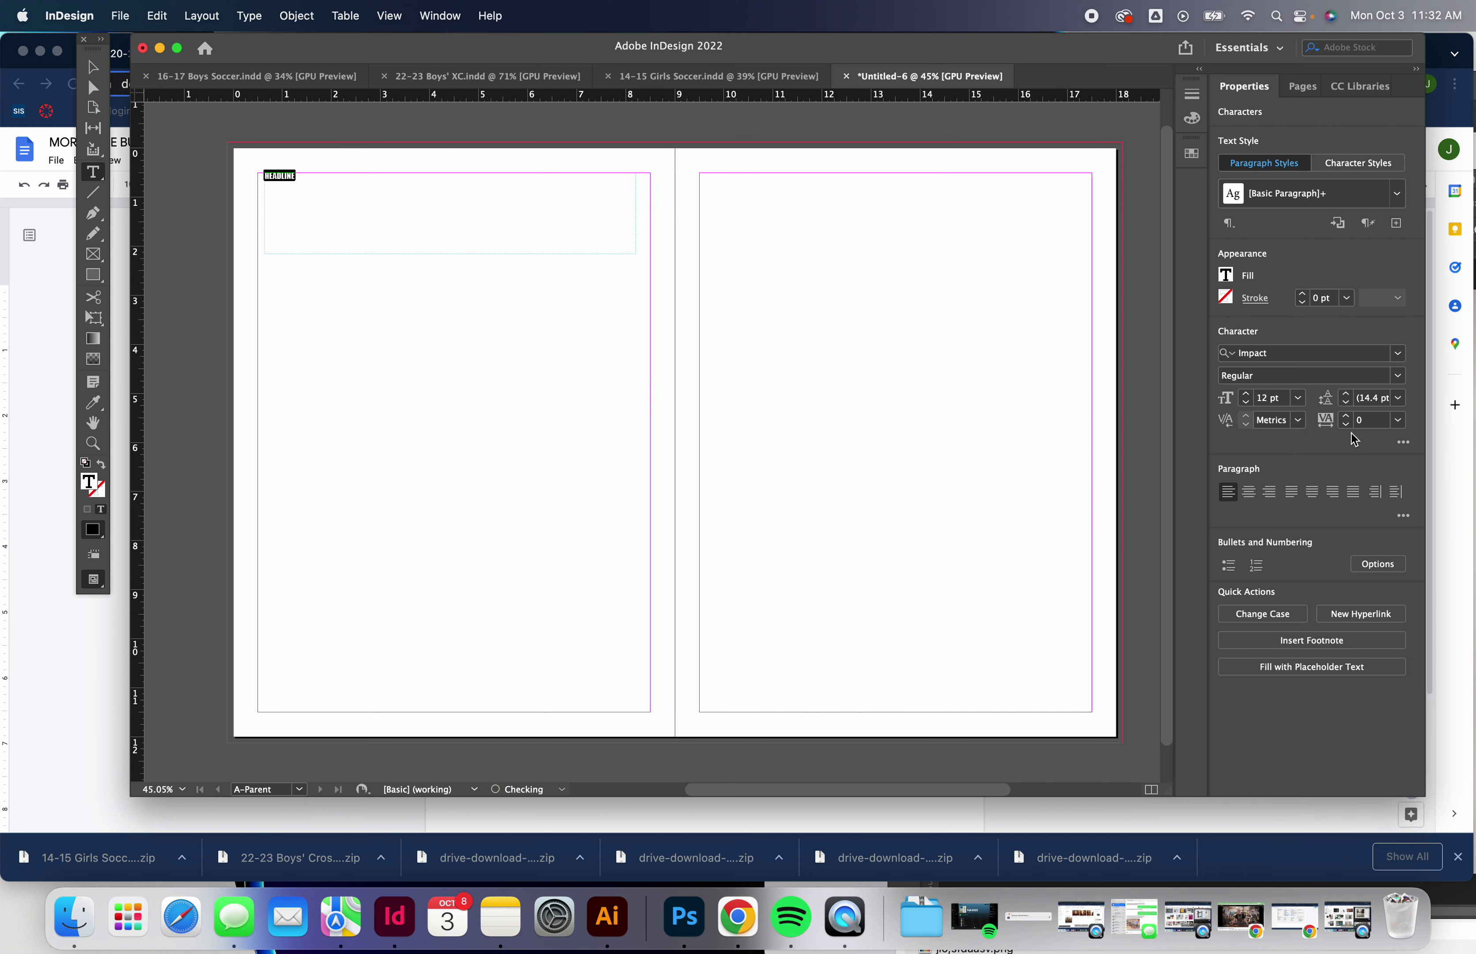
left_click(1399, 376)
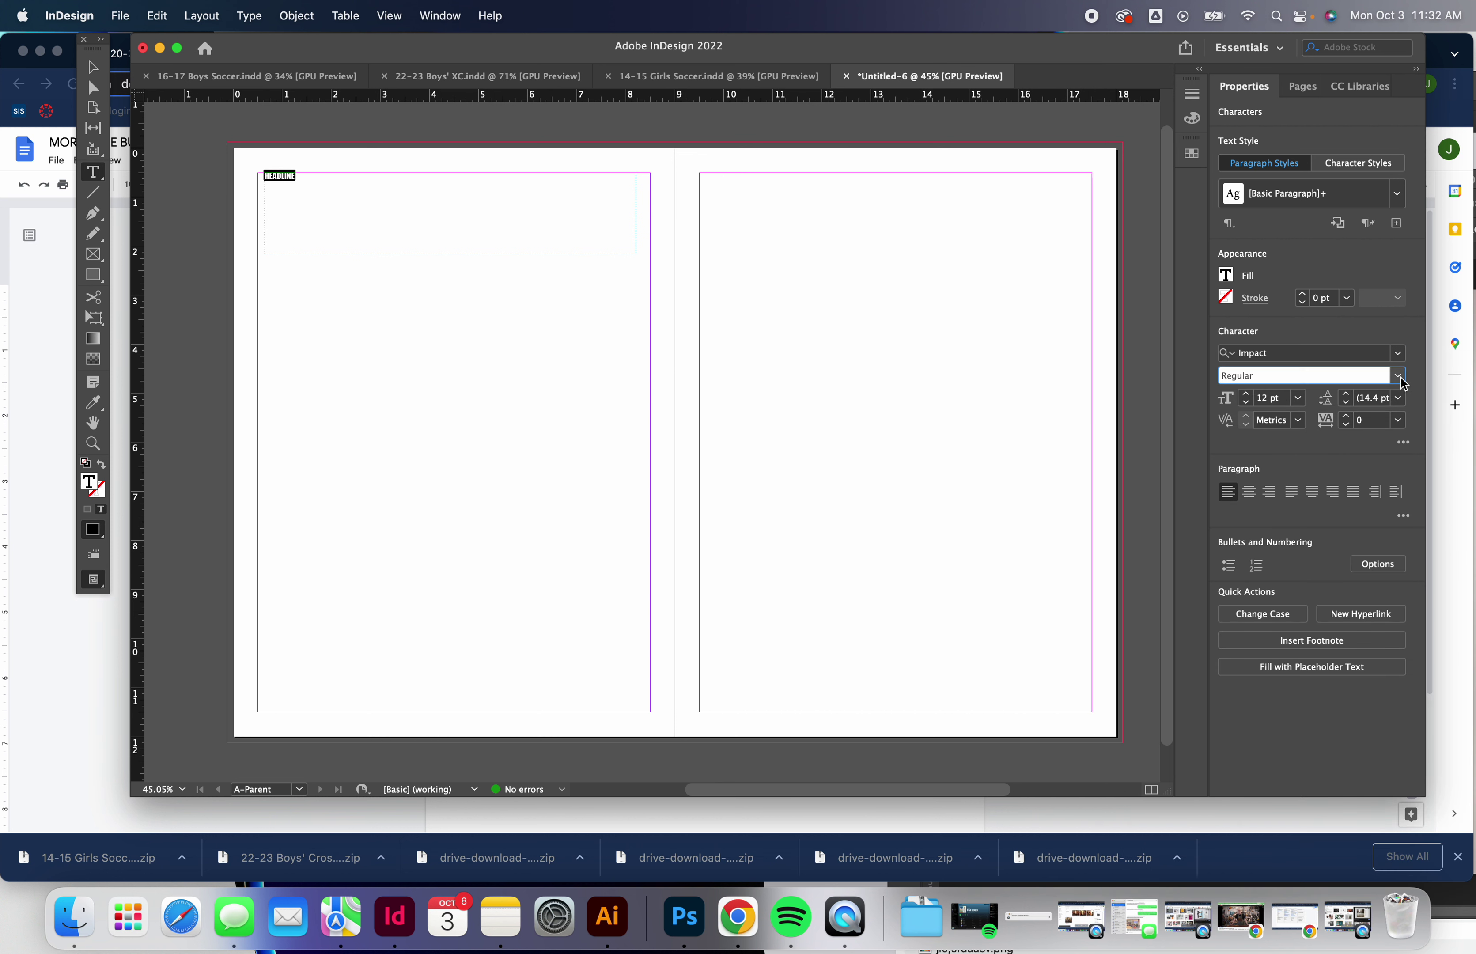
left_click(1298, 397)
left_click(1298, 672)
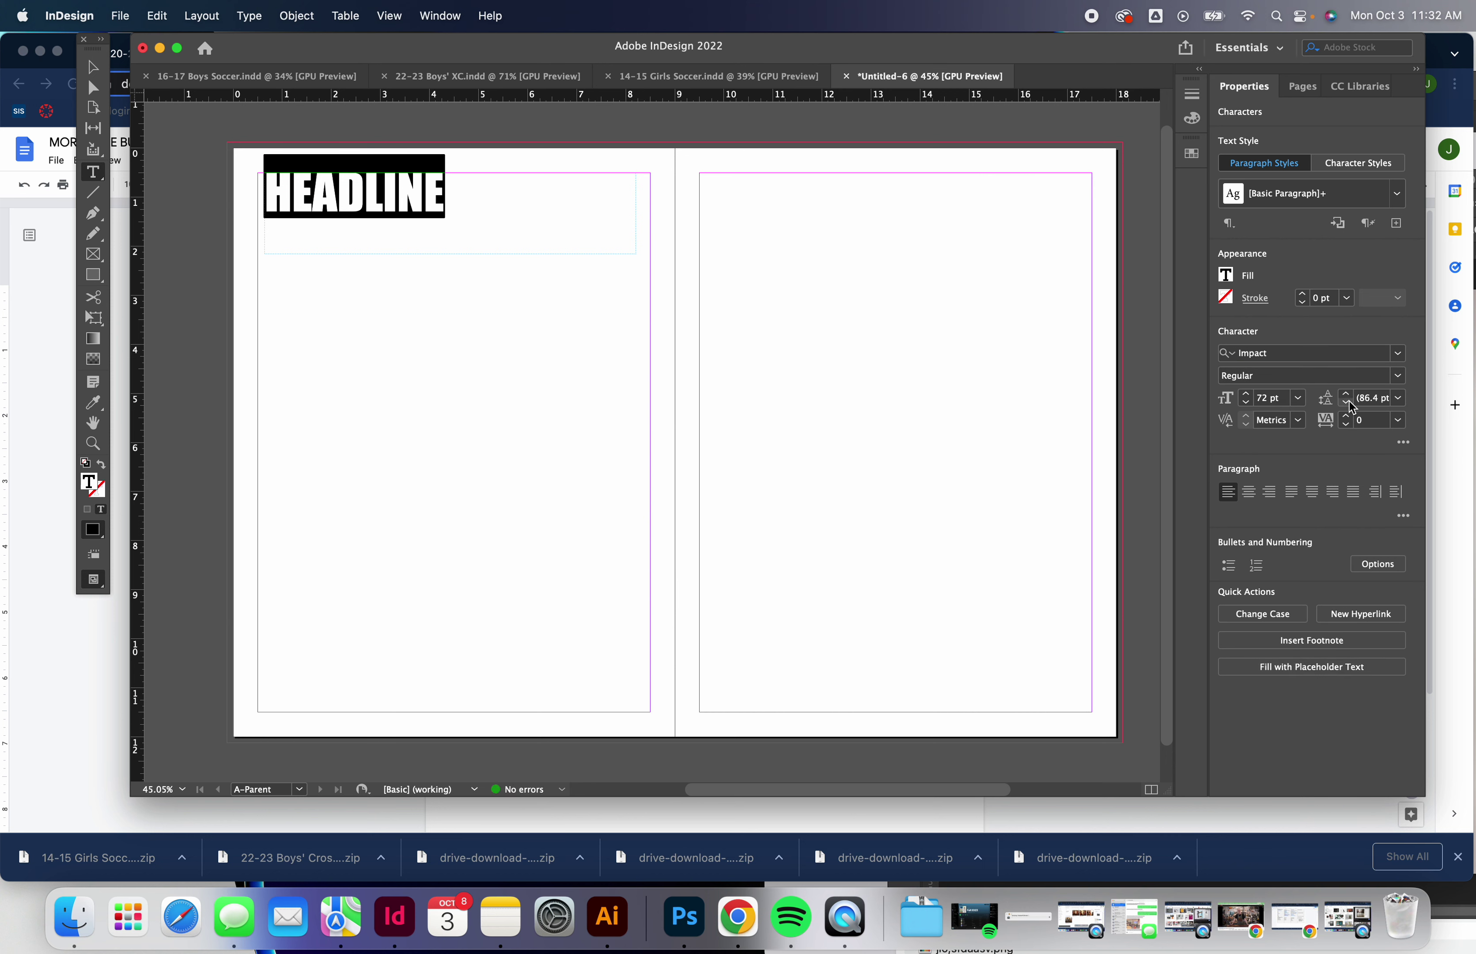
- Increase the headline's tracking to 90
left_click(1347, 418)
left_click(1347, 418)
left_click(1347, 418)
left_click(1347, 418)
left_click(1347, 418)
left_click(1347, 418)
left_click(1347, 419)
left_click(1347, 419)
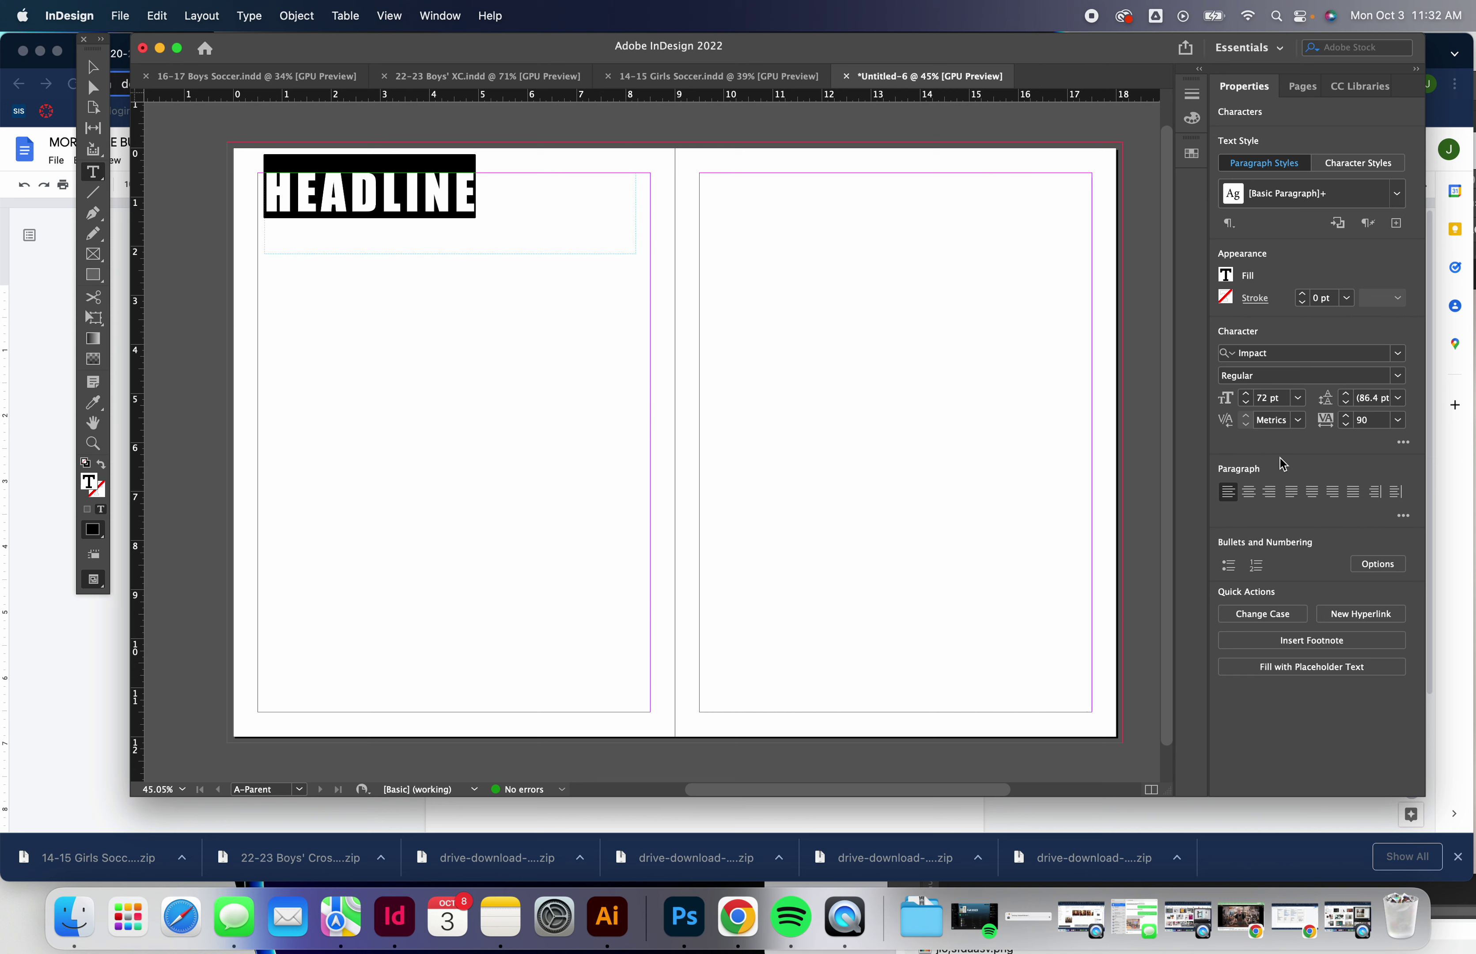
- Color the headline text with the red swatch C=15, M=100, Y=100, K=0 and deselect it
left_click(1231, 284)
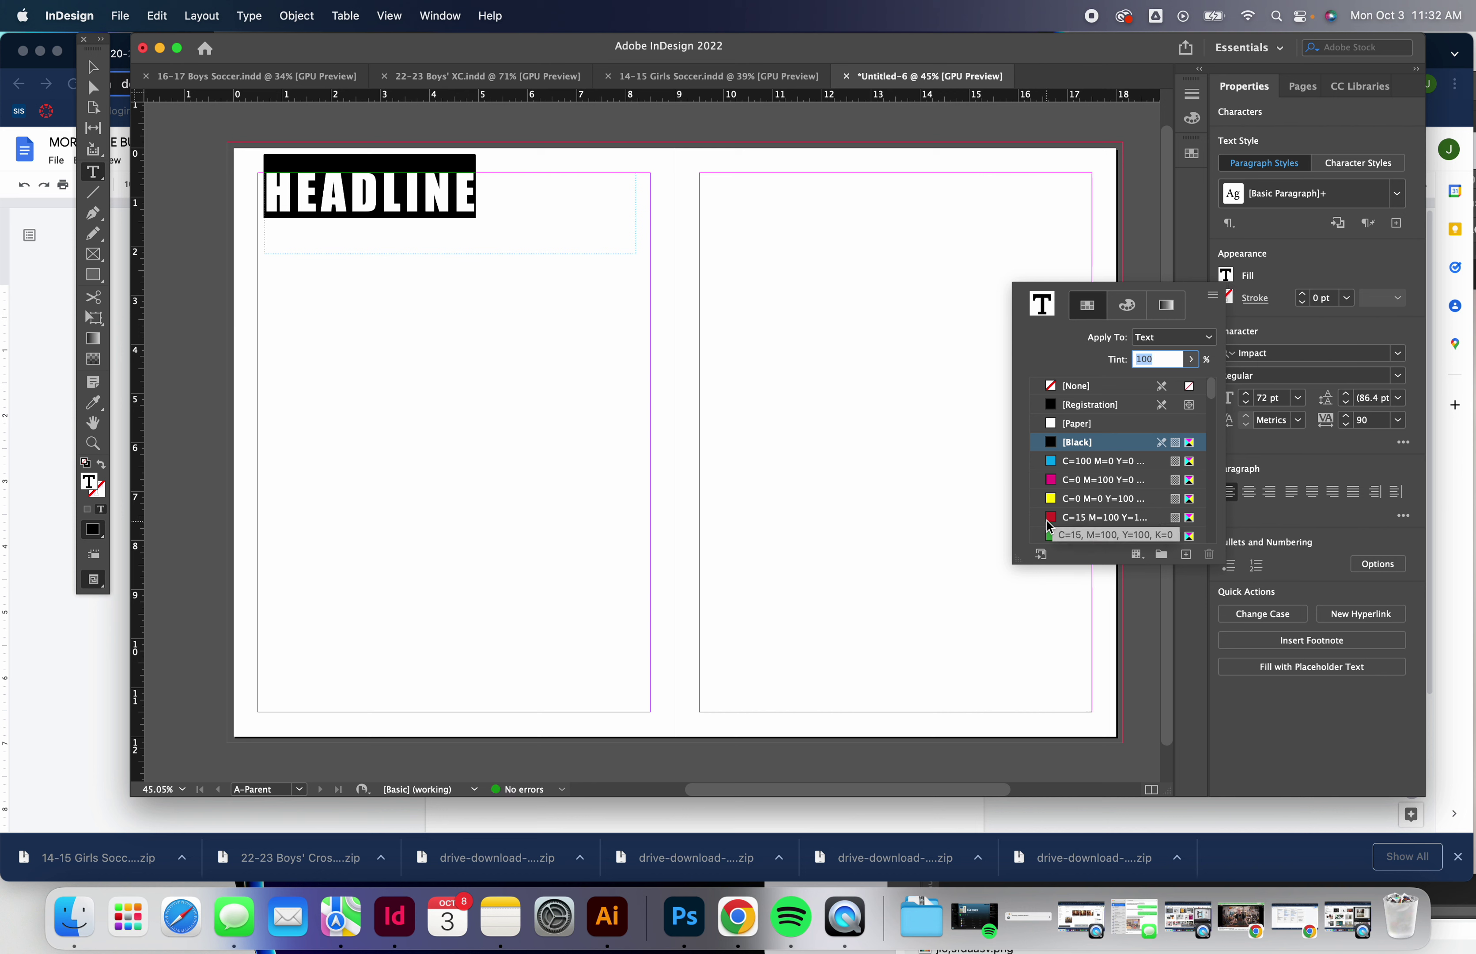
left_click(1126, 305)
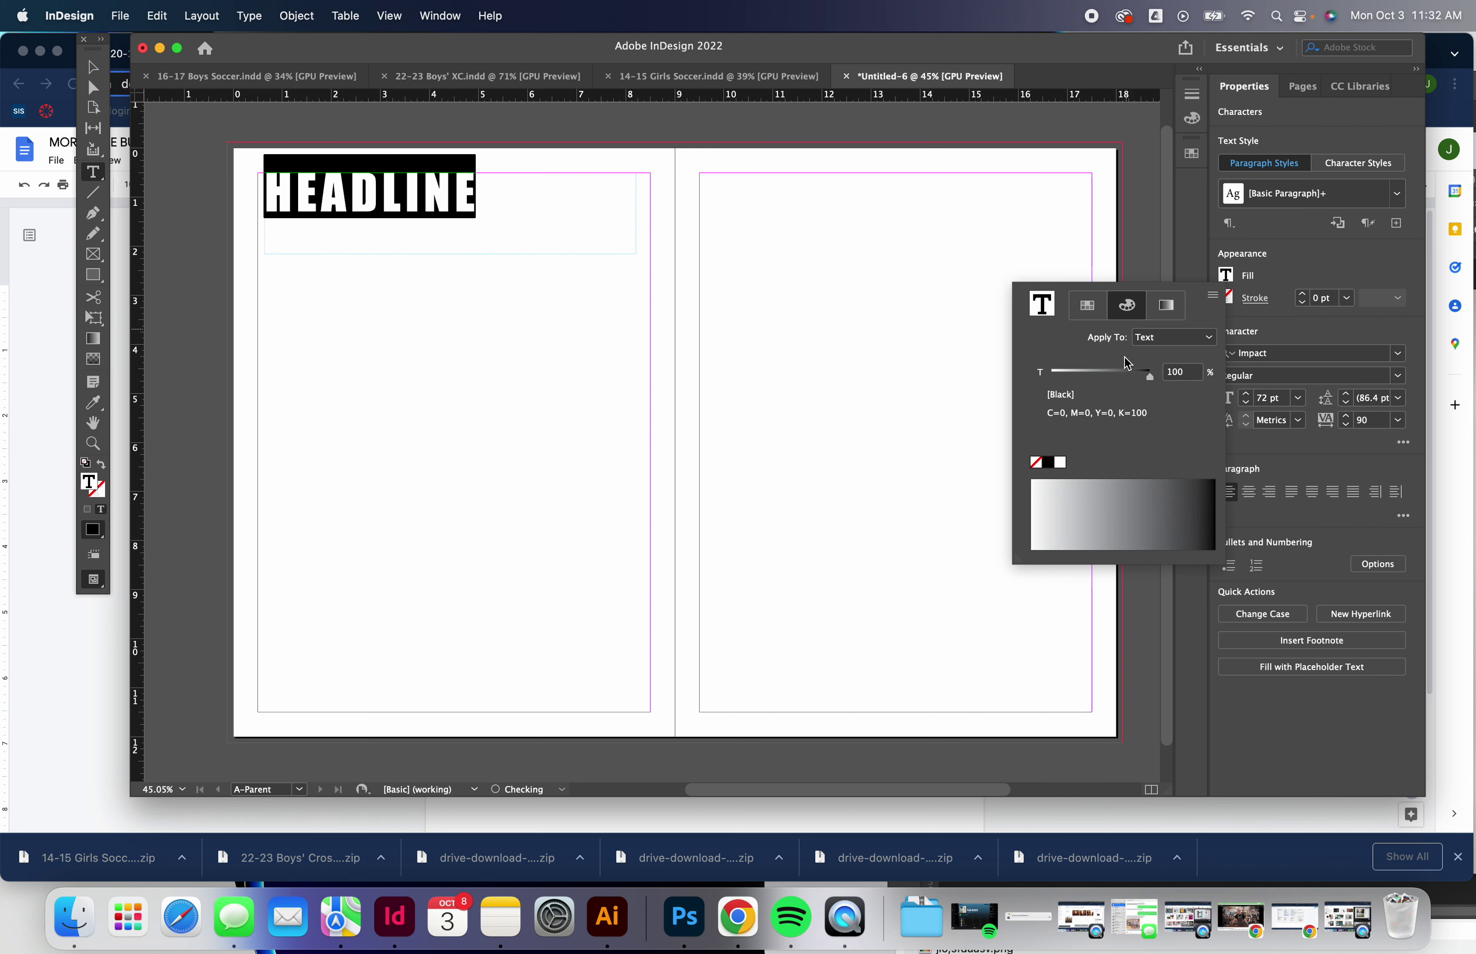
left_click(1085, 308)
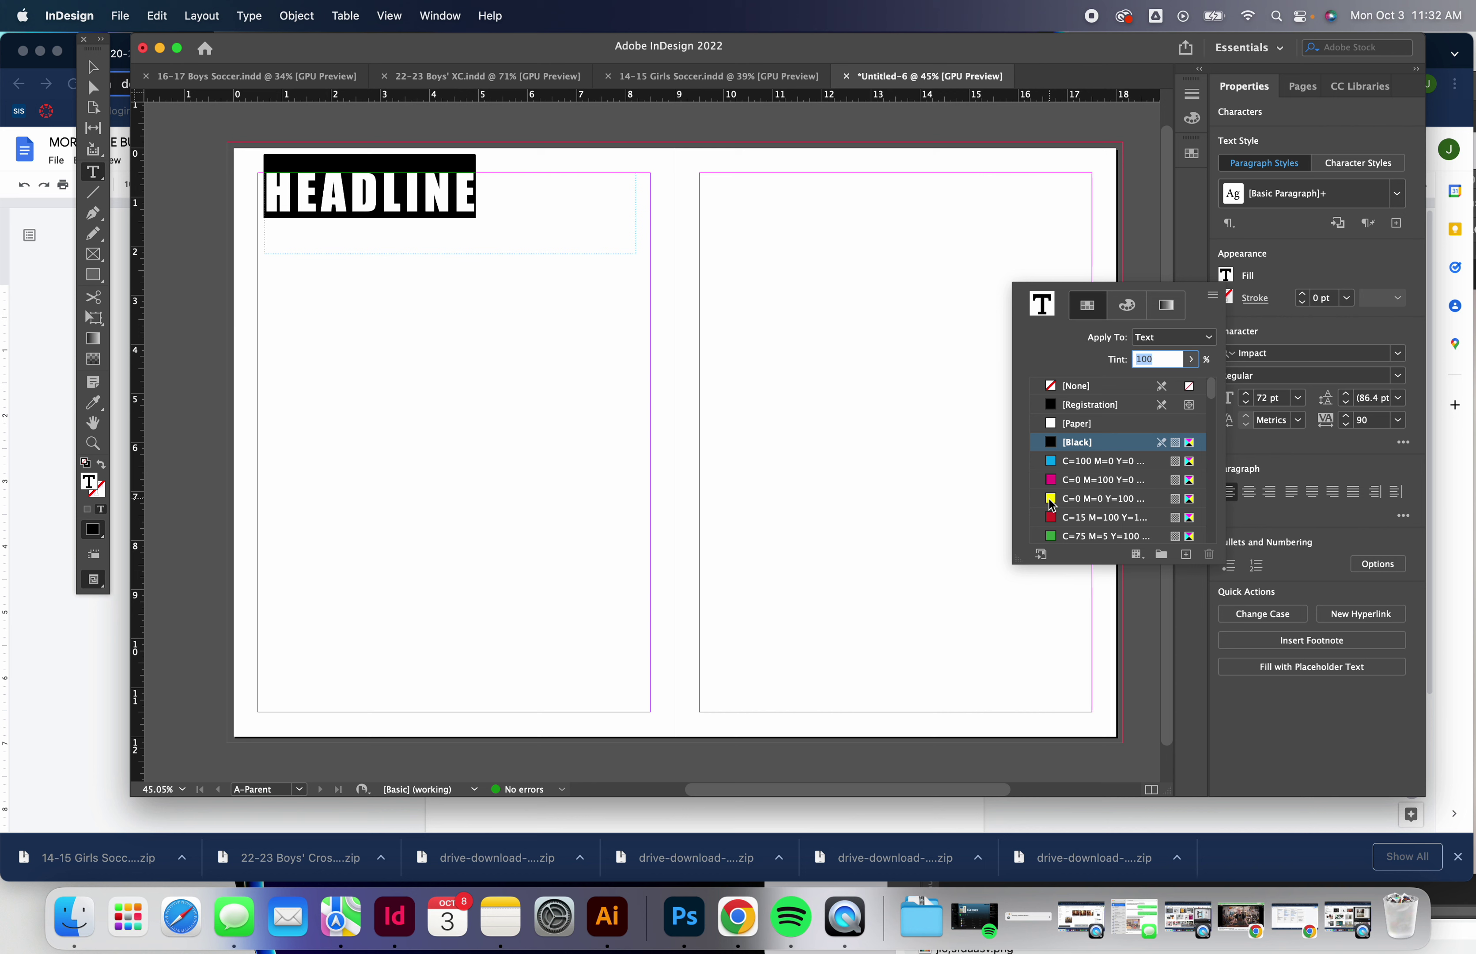
left_click(1052, 518)
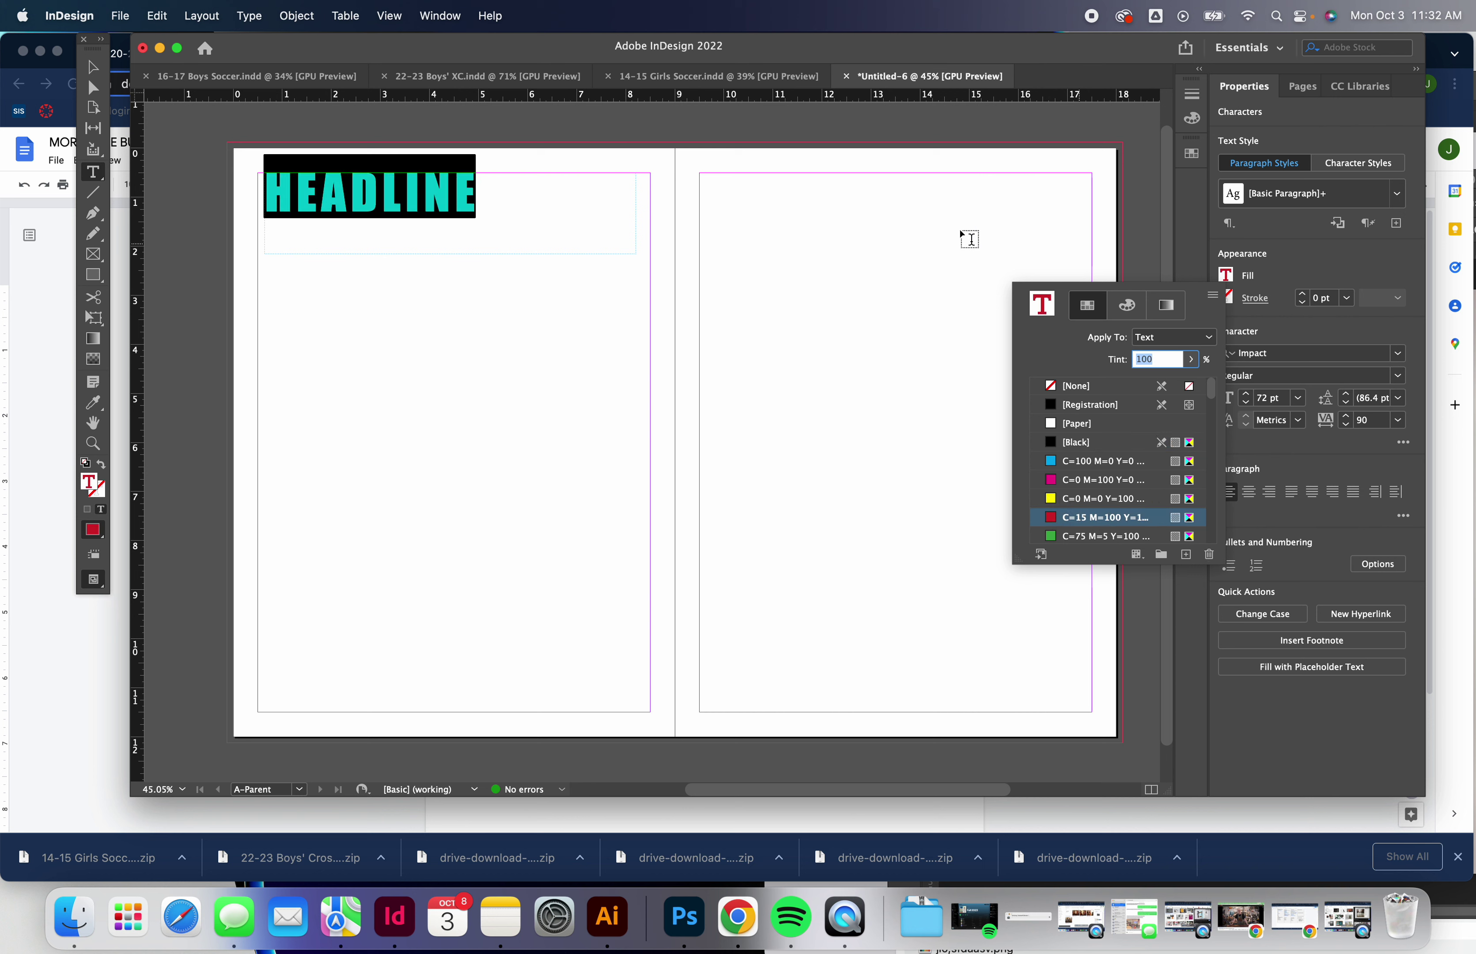
left_click(386, 329)
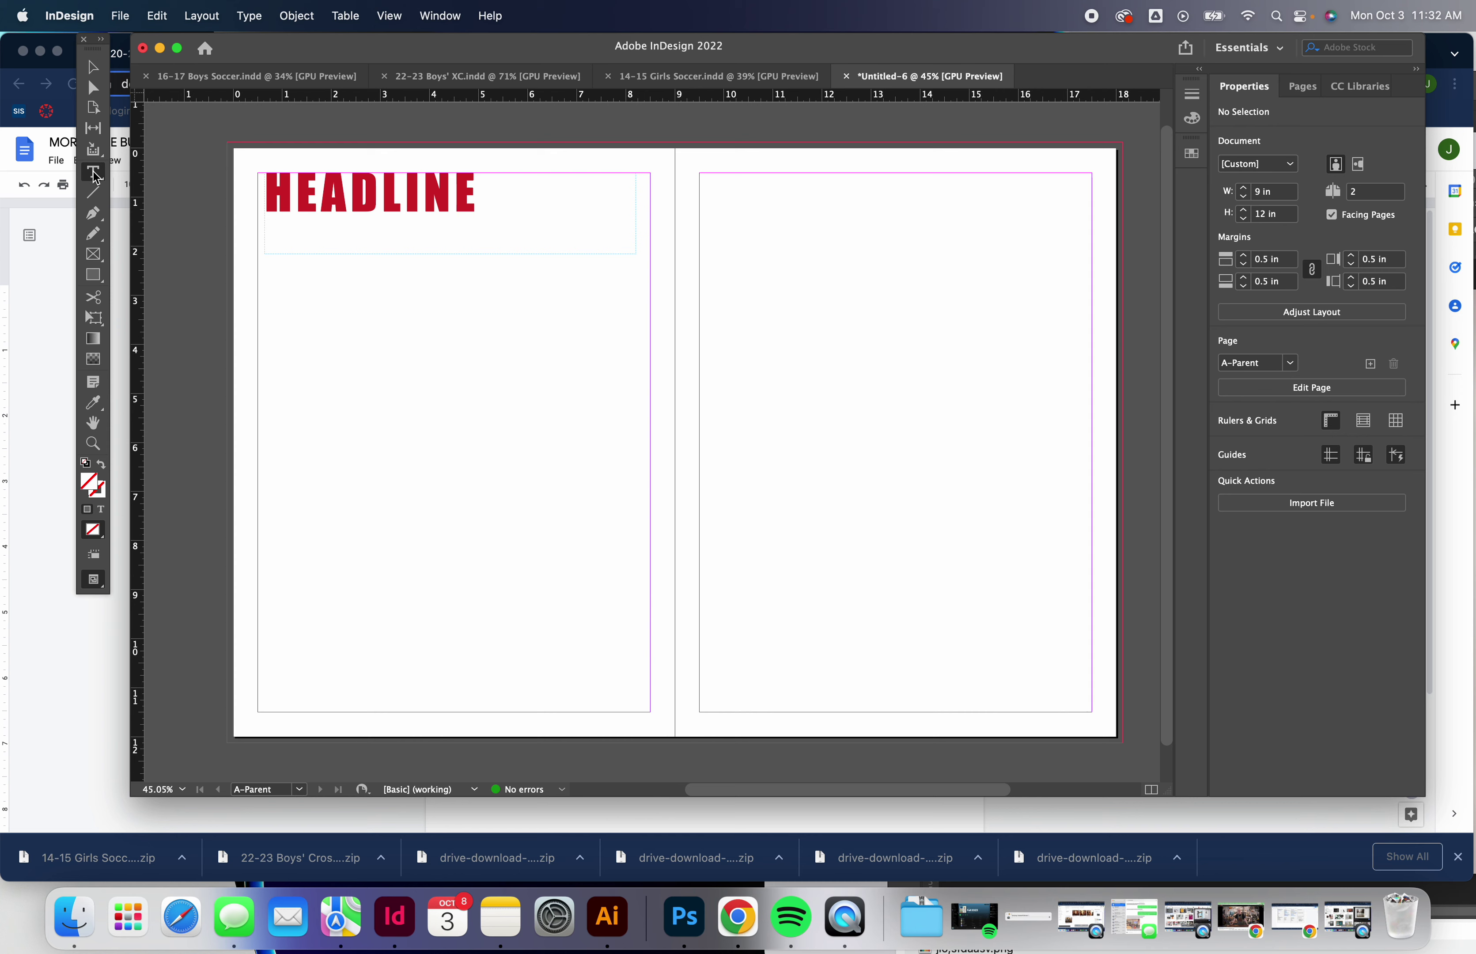
- Draw a text frame about 4.62 by 1.74 in below the headline and paste SUB-HEADLINE into it from the Google Docs document in Chrome
left_click_drag(274, 272, 500, 357)
left_click(41, 377)
triple_click(600, 370)
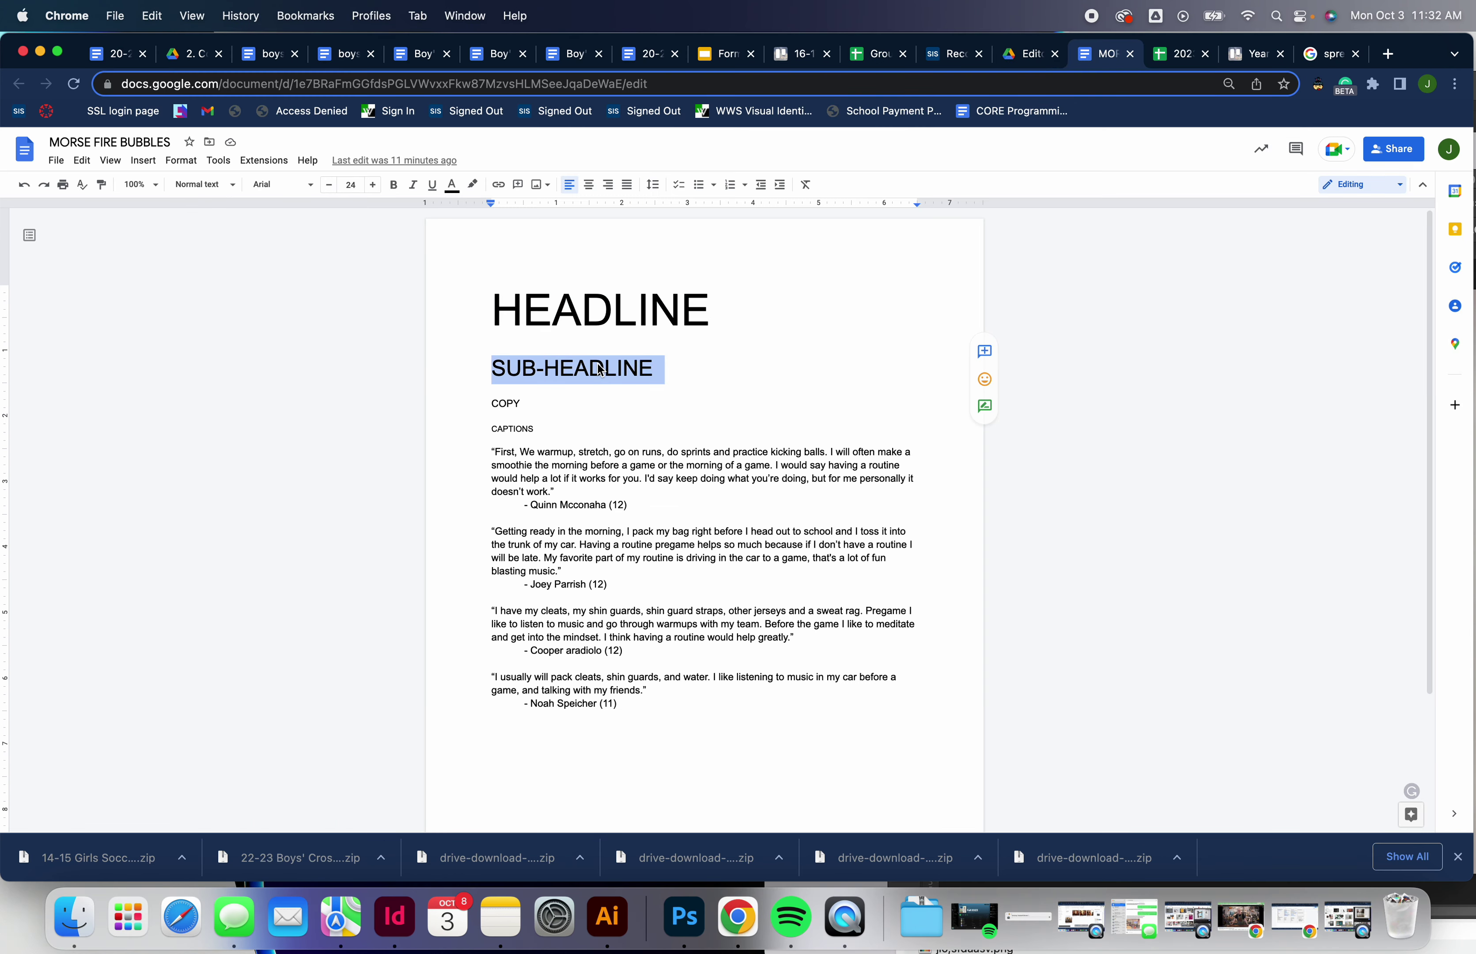
key("super+c")
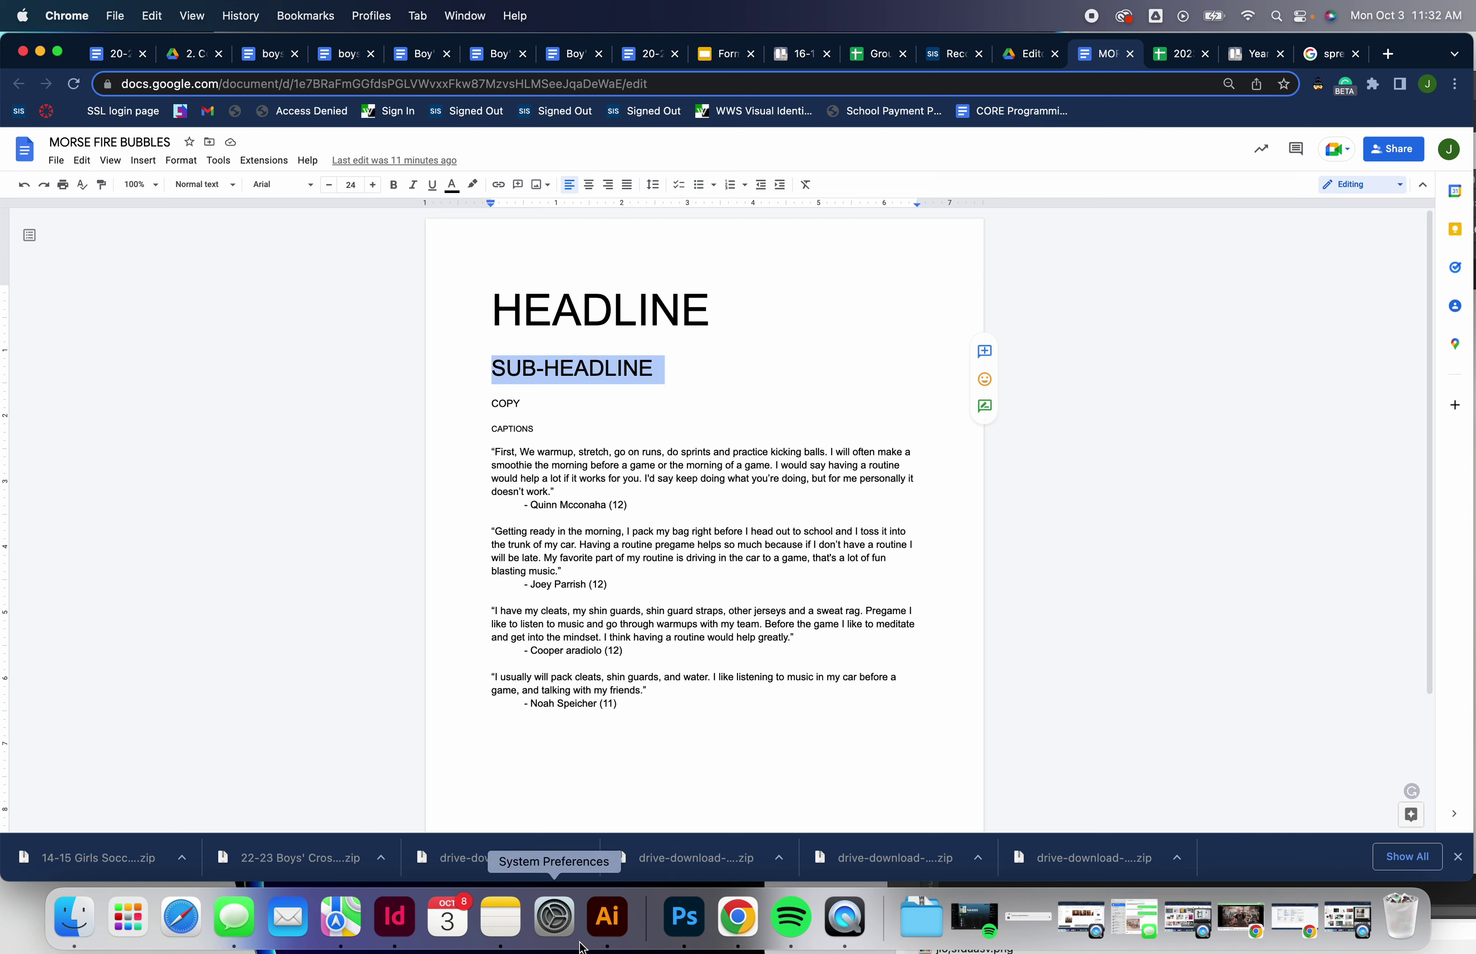
left_click(394, 916)
key("super+v")
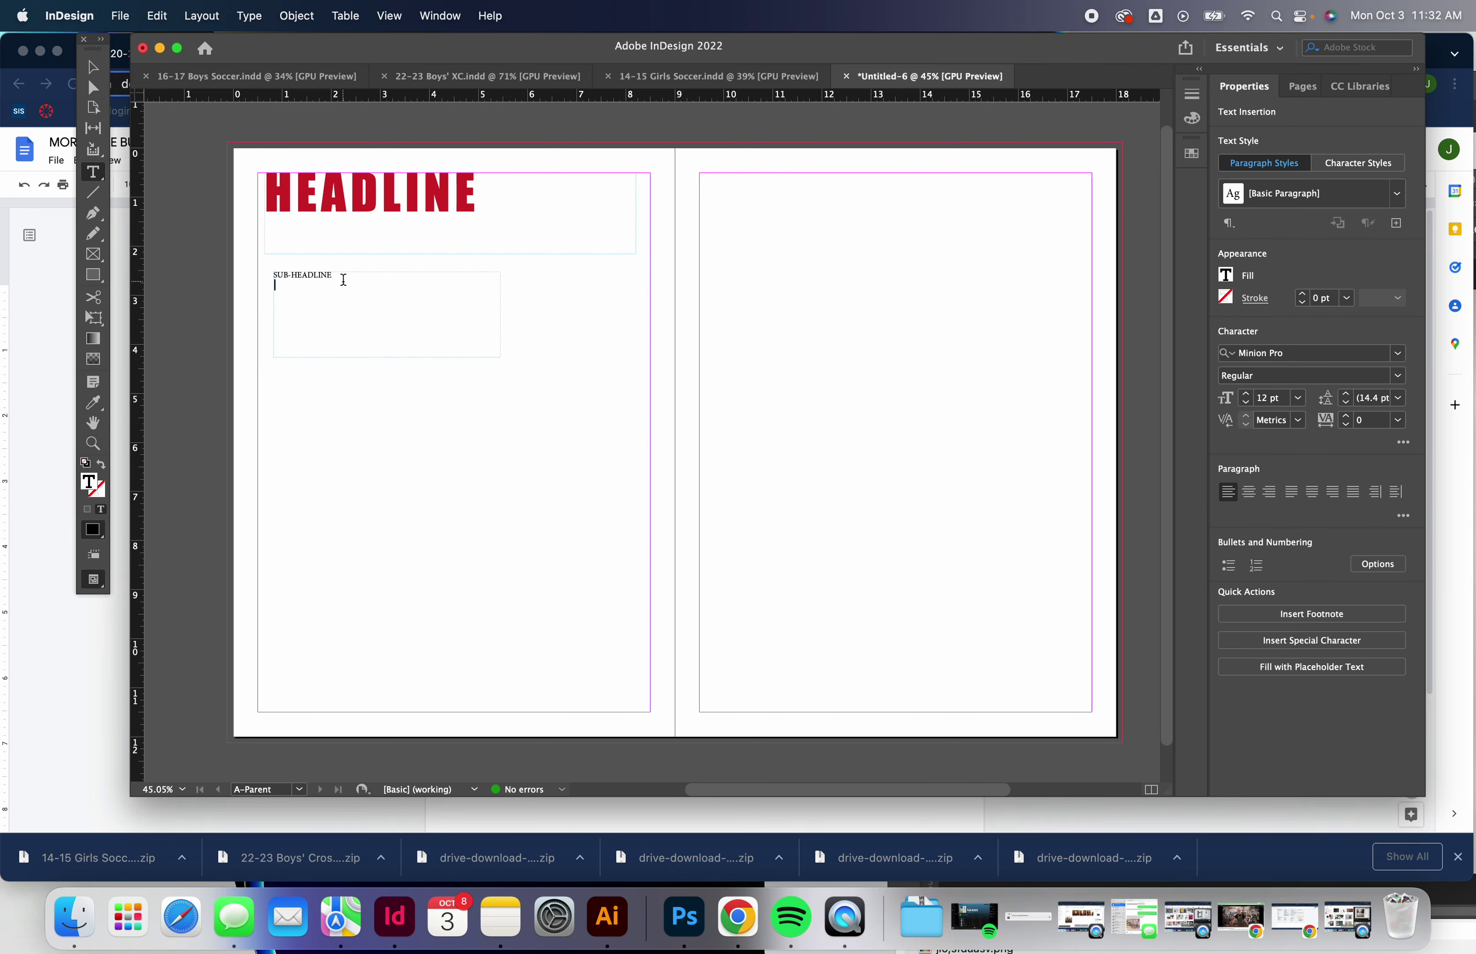
- Set the SUB-HEADLINE text to the Kohinoor Telugu font at 36 pt
triple_click(330, 276)
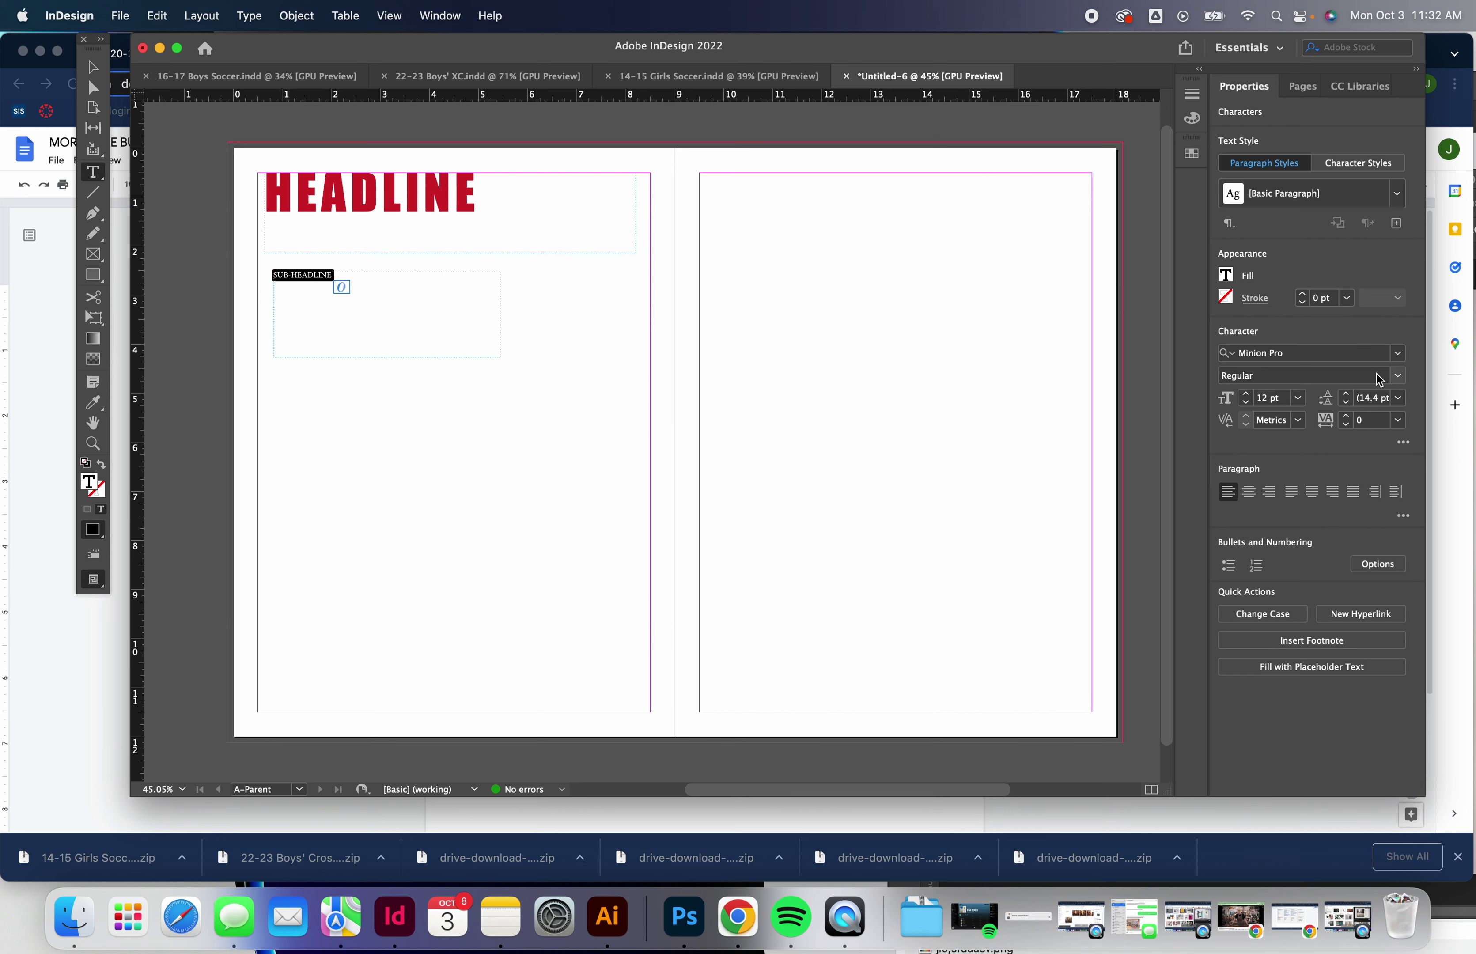
left_click(1397, 353)
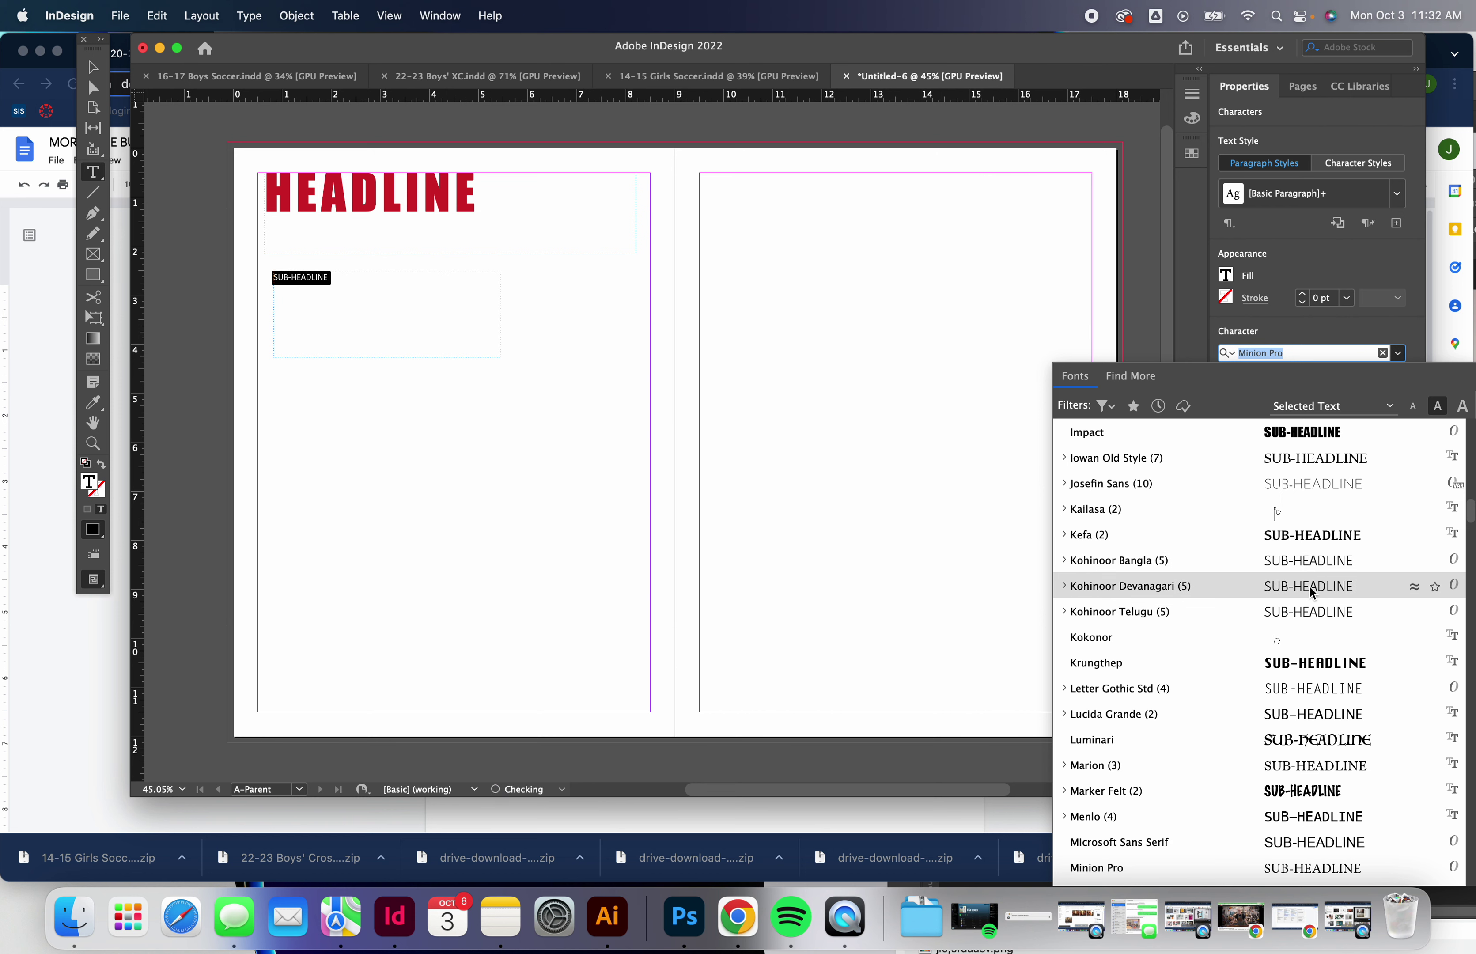
left_click(1308, 612)
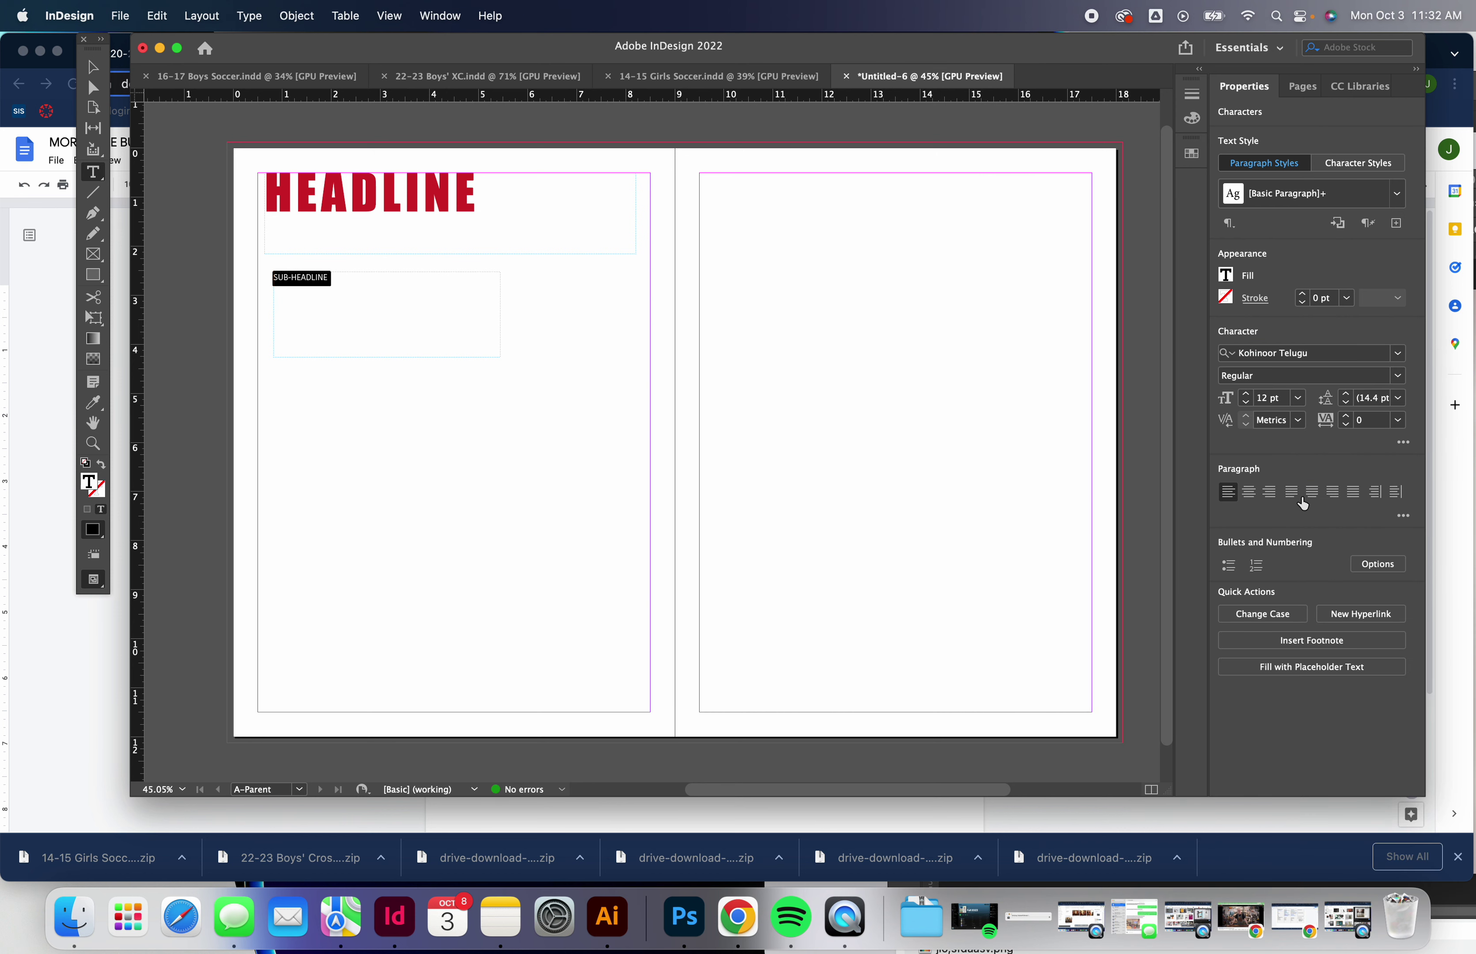
left_click(1296, 398)
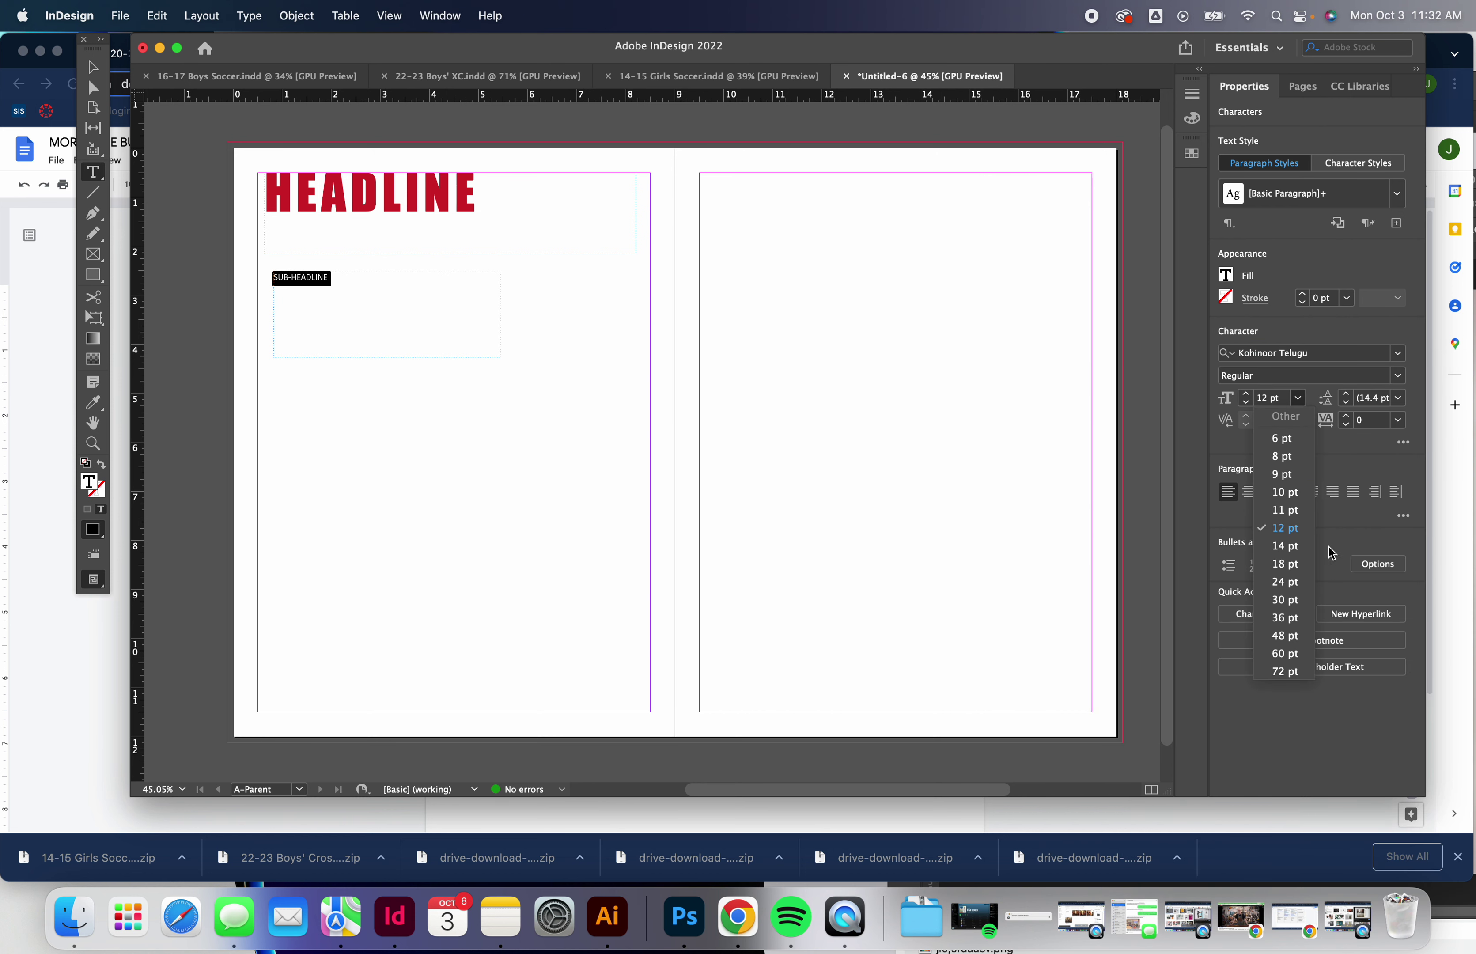
left_click(1301, 627)
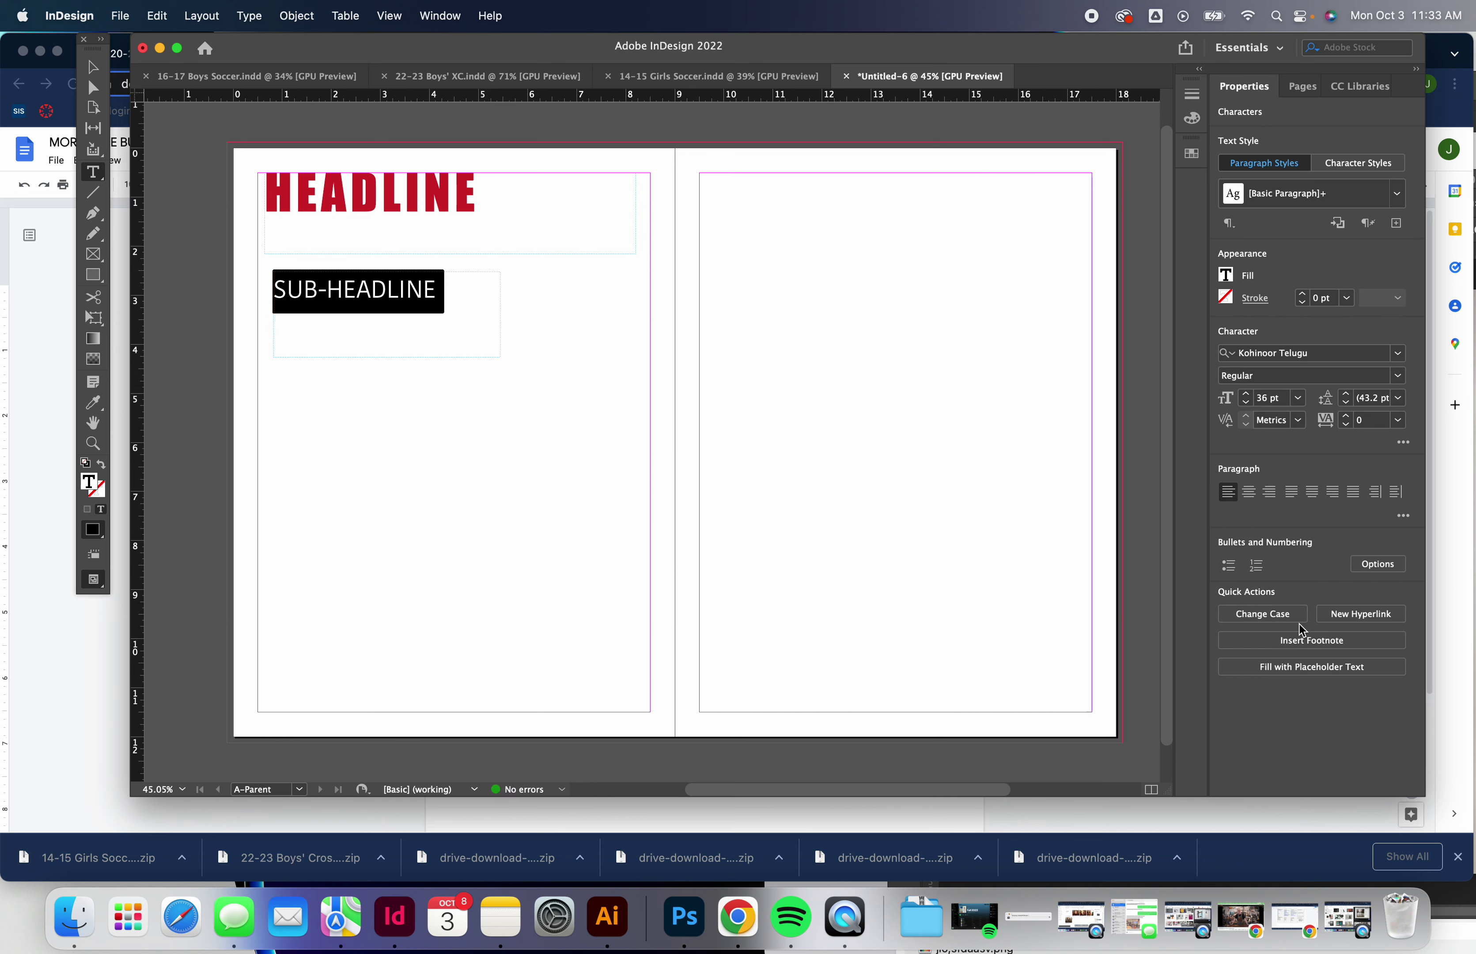
- Increase the sub-headline's tracking to 110
left_click(1347, 415)
left_click(1347, 416)
left_click(1346, 416)
left_click(1346, 416)
left_click(1346, 416)
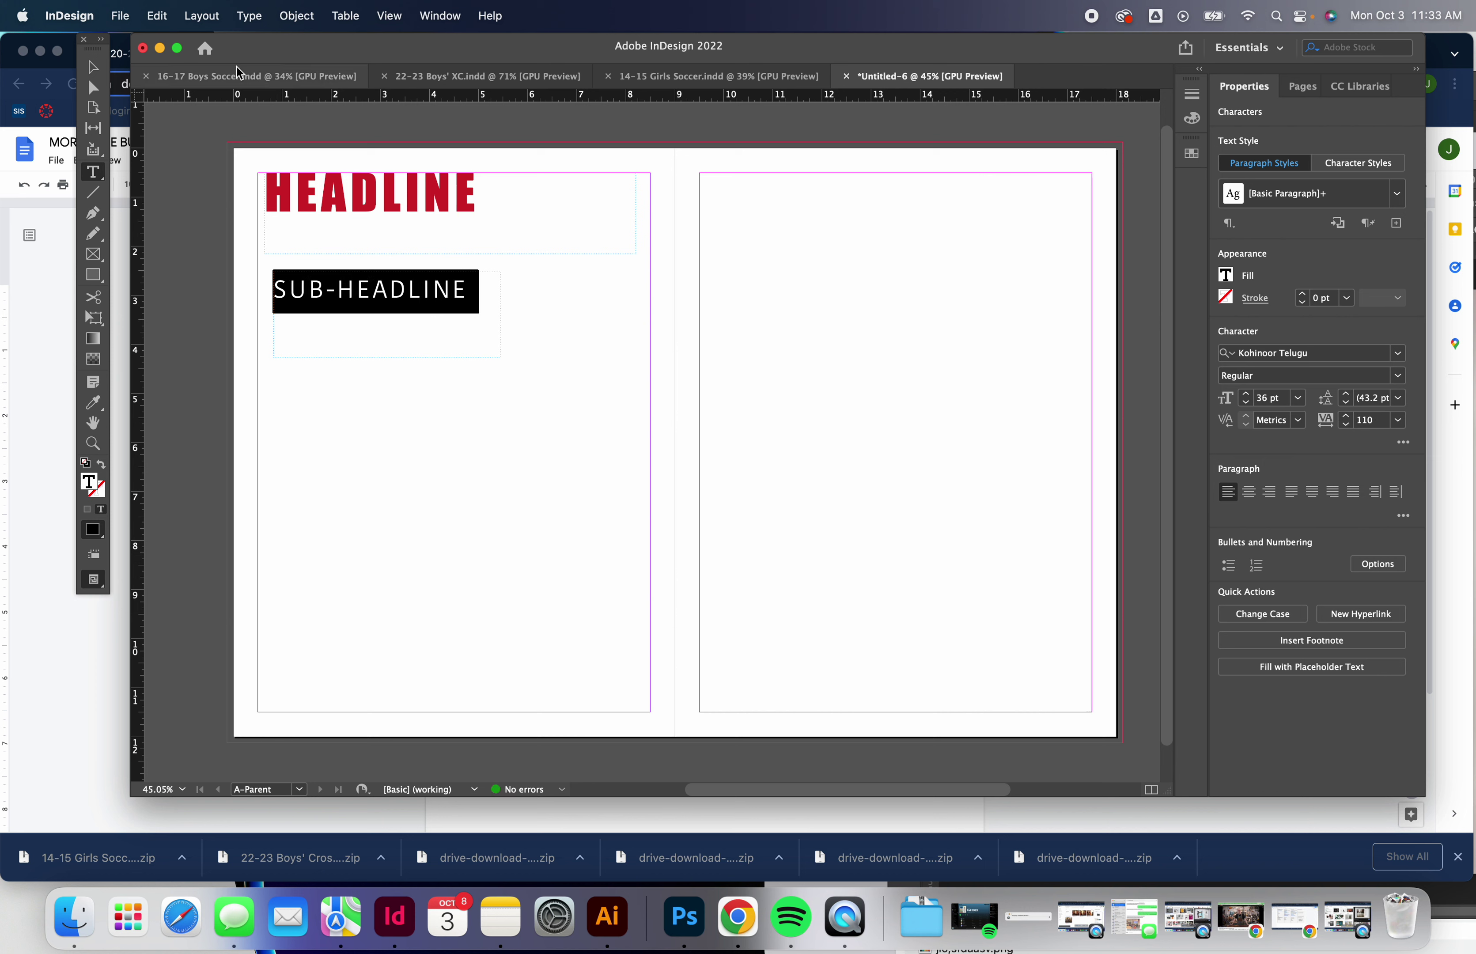
- Move the sub-headline frame up directly beneath the headline, to about X 0.64 in and Y 1.48 in
left_click(90, 67)
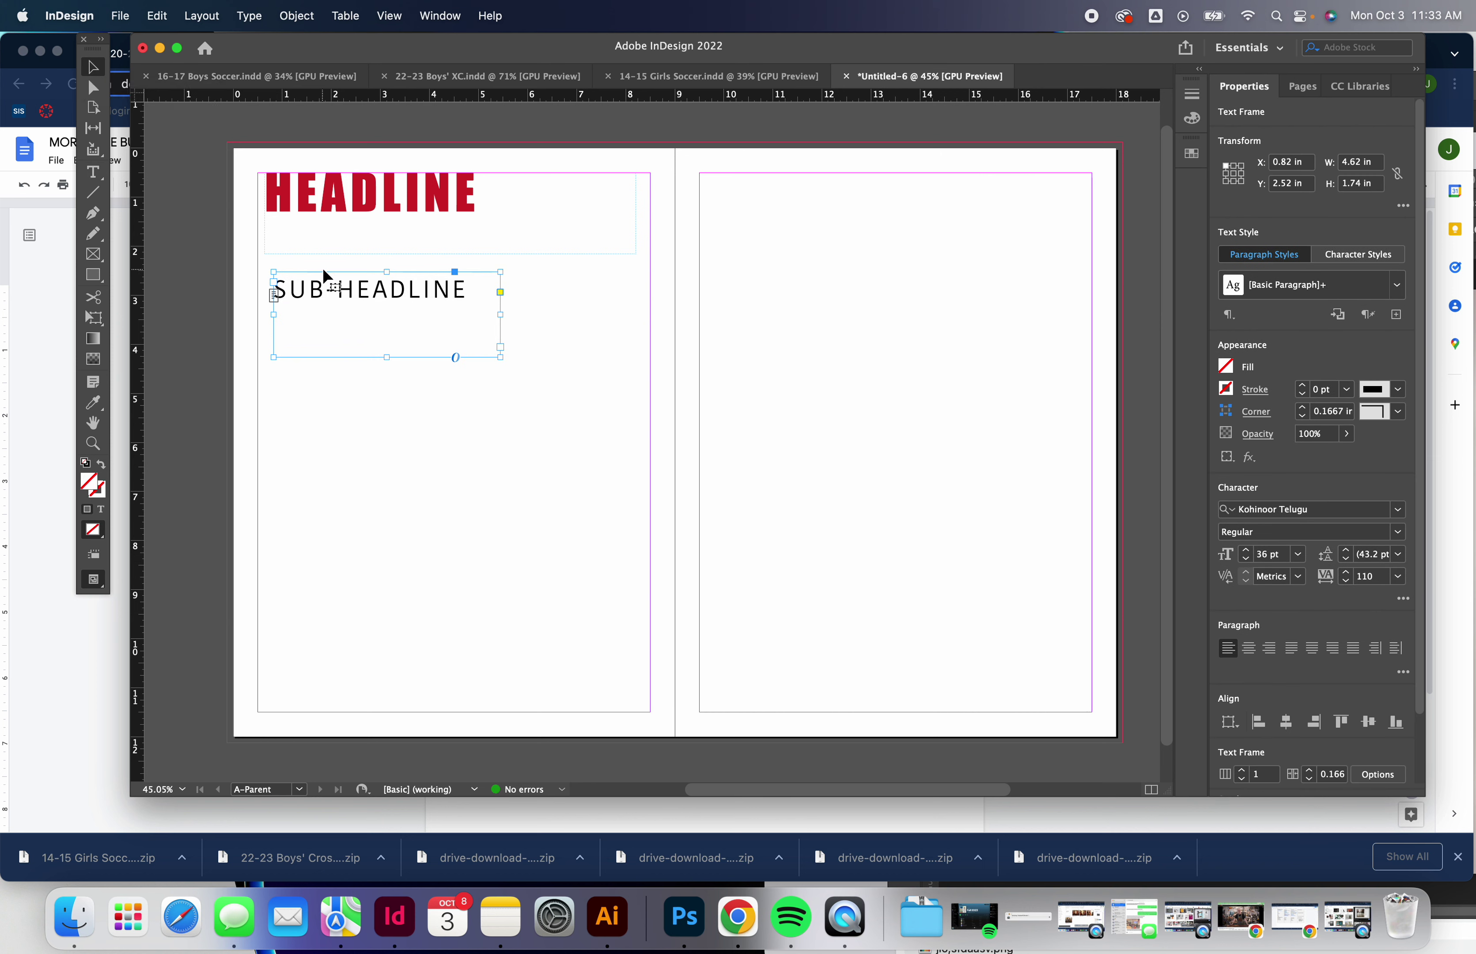
left_click_drag(356, 298, 348, 248)
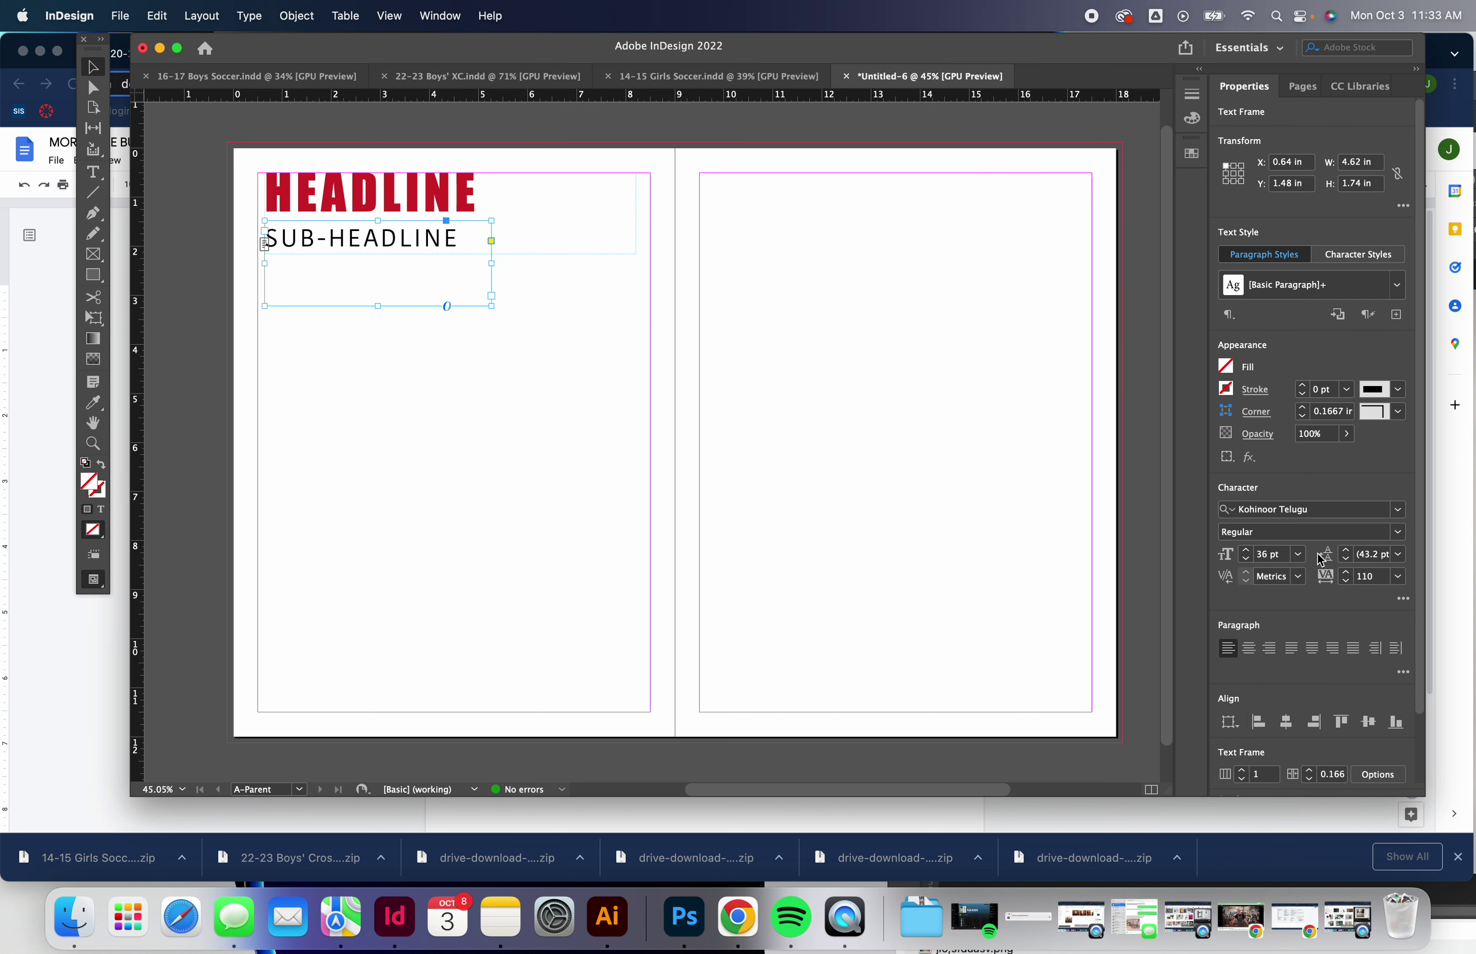
- Increase the sub-headline's tracking further until the text spans the same width as the headline, and deselect the frame
left_click(1346, 572)
left_click(1347, 572)
left_click(1347, 572)
left_click(1347, 572)
left_click(1347, 571)
left_click(1347, 572)
left_click(1347, 572)
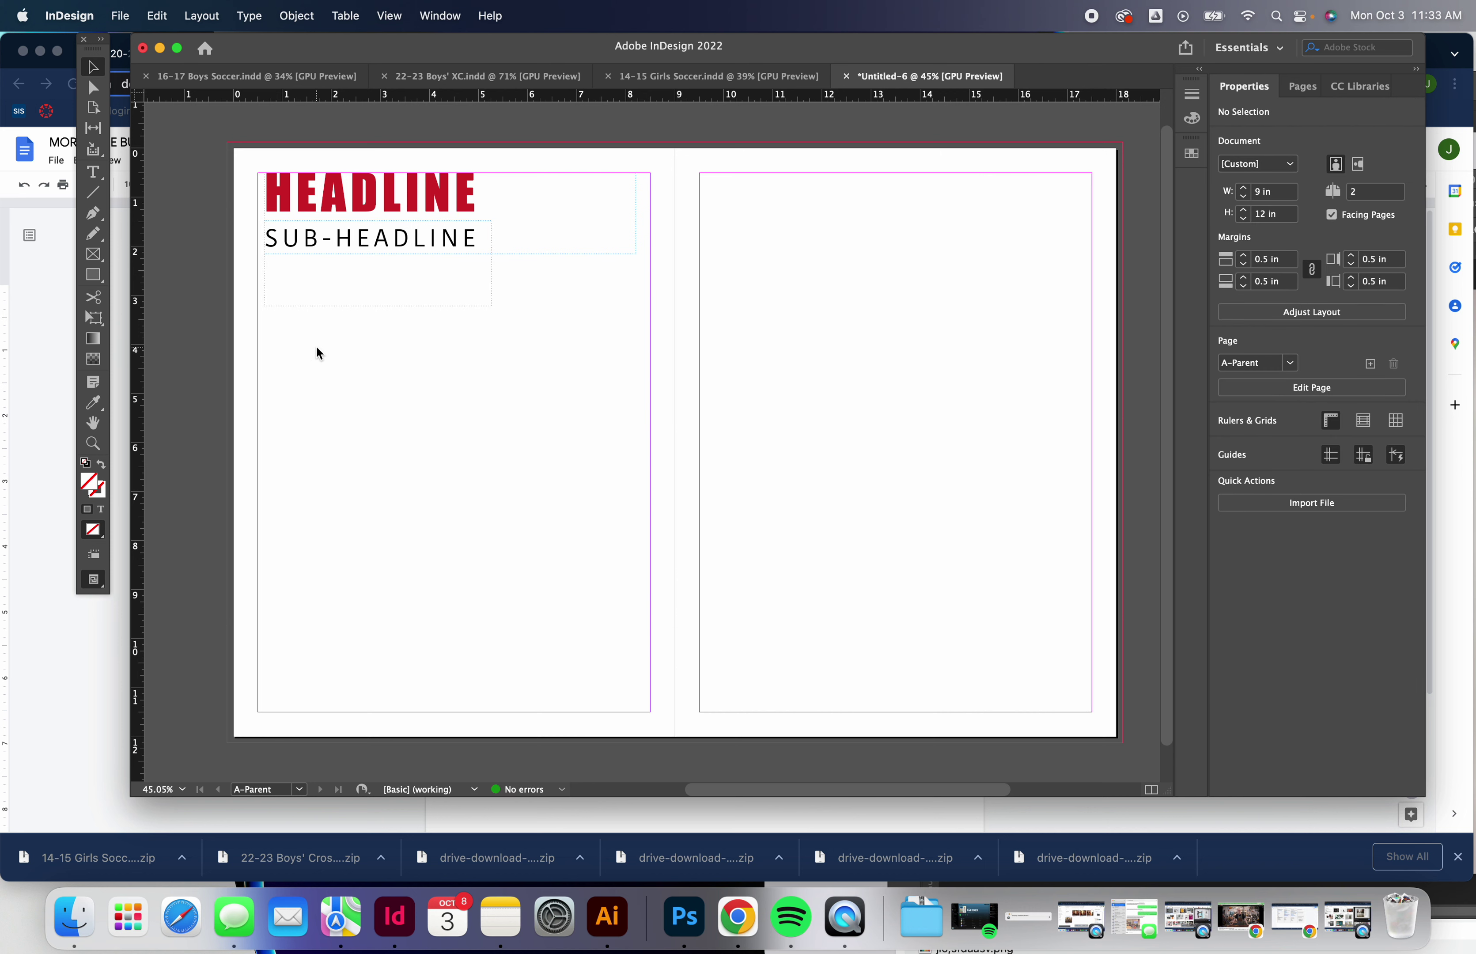
- Draw a text frame about 7.4 in tall below the sub-headline and paste the four student quotes into it from the Google Docs document in Chrome
left_click(93, 172)
left_click_drag(267, 327, 646, 688)
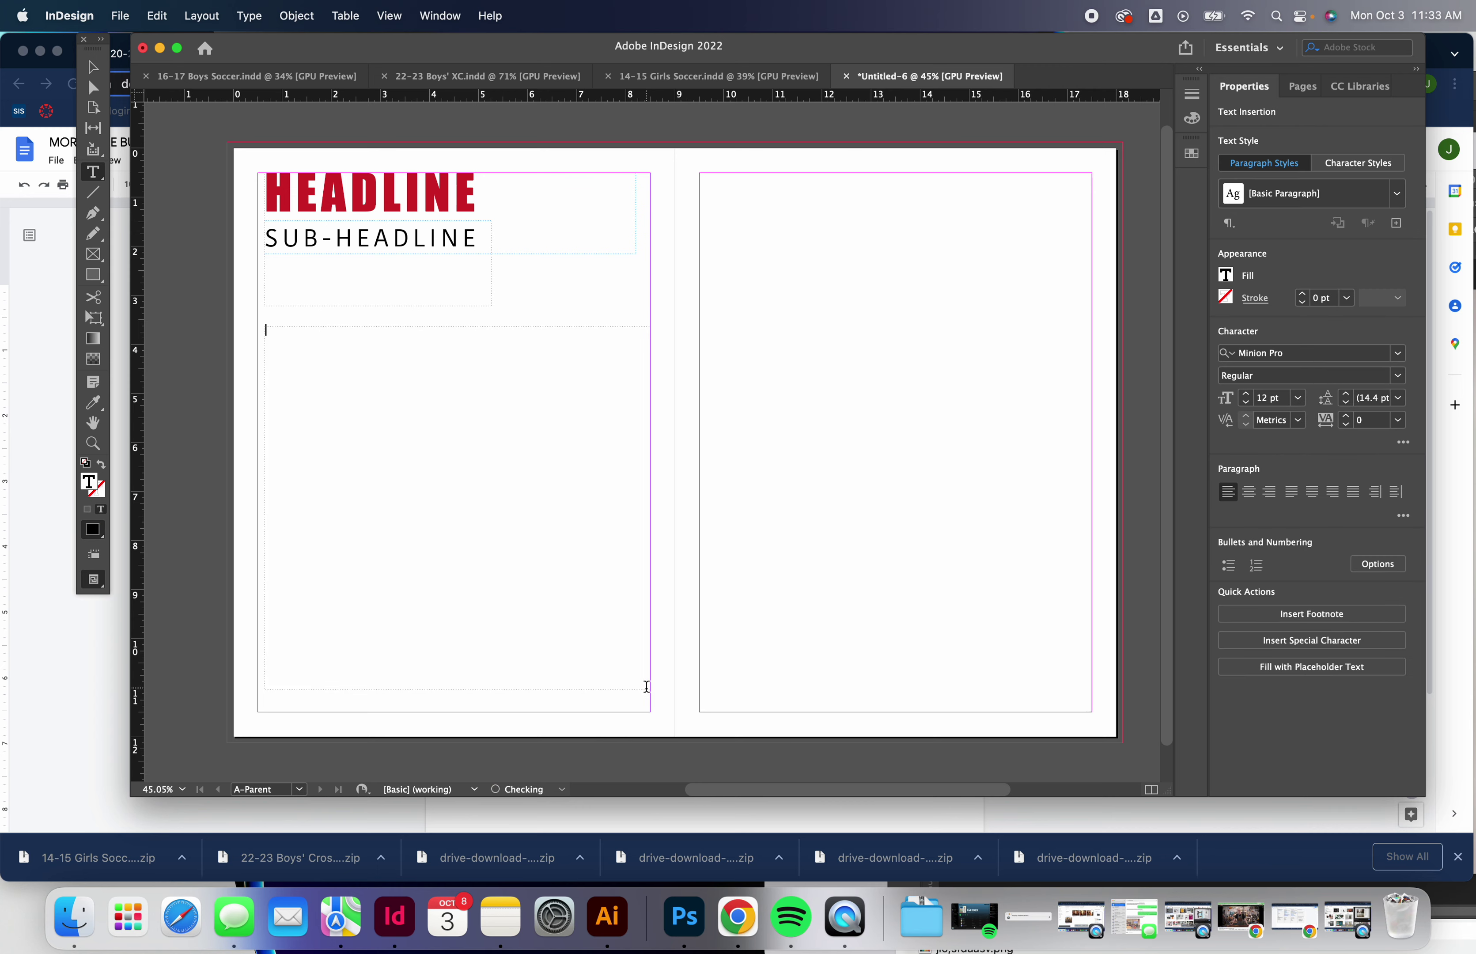
left_click(34, 338)
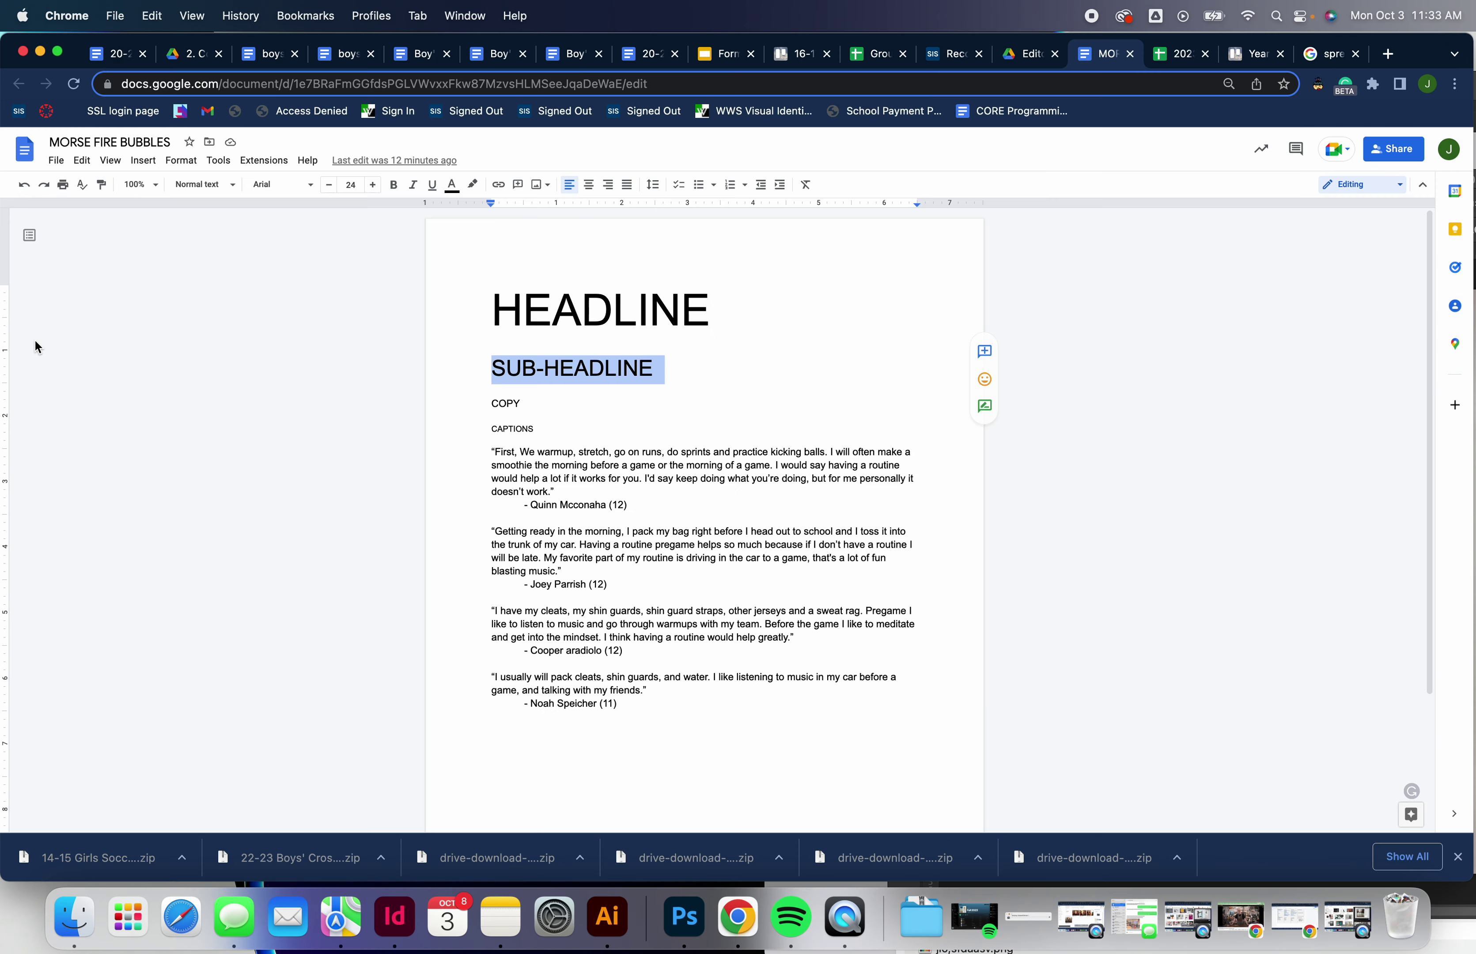
left_click_drag(495, 452, 689, 717)
key("super+c")
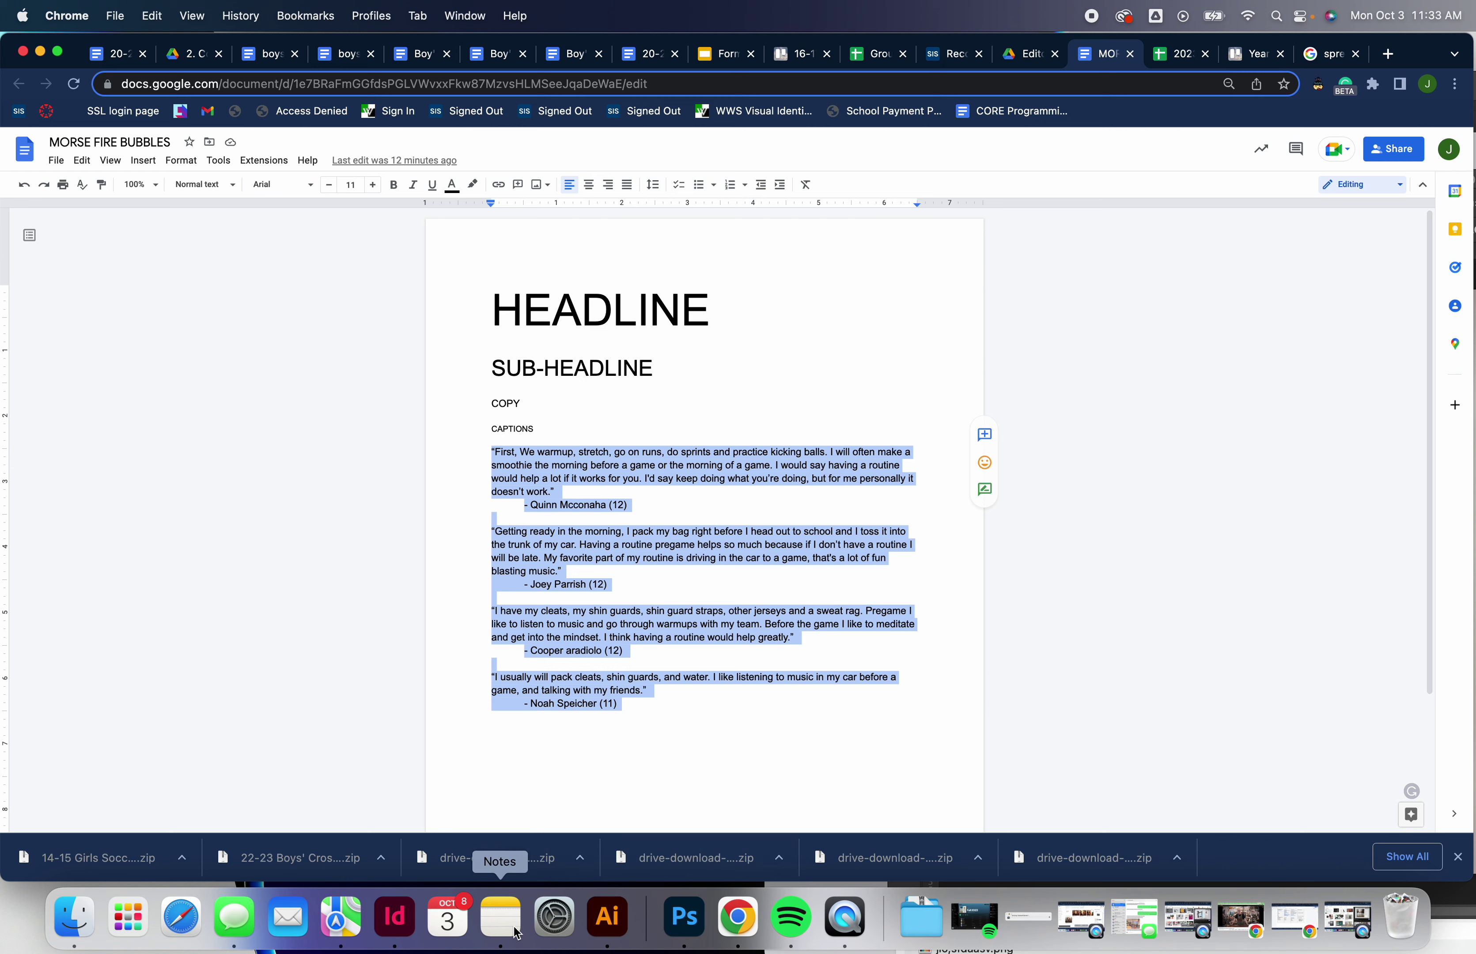
left_click(395, 917)
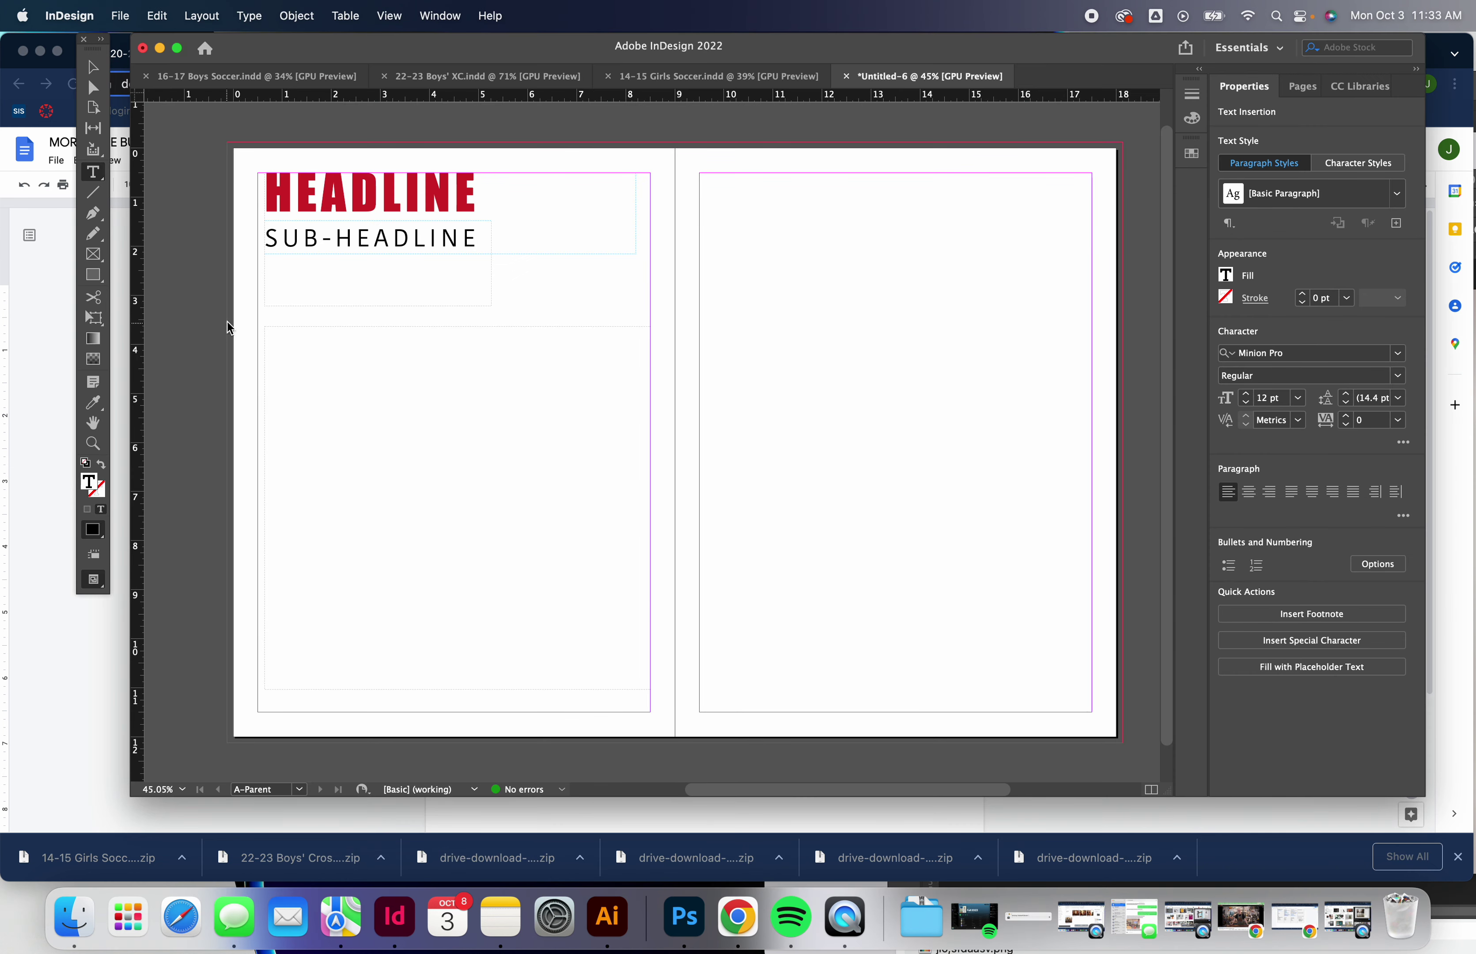
key("super+v")
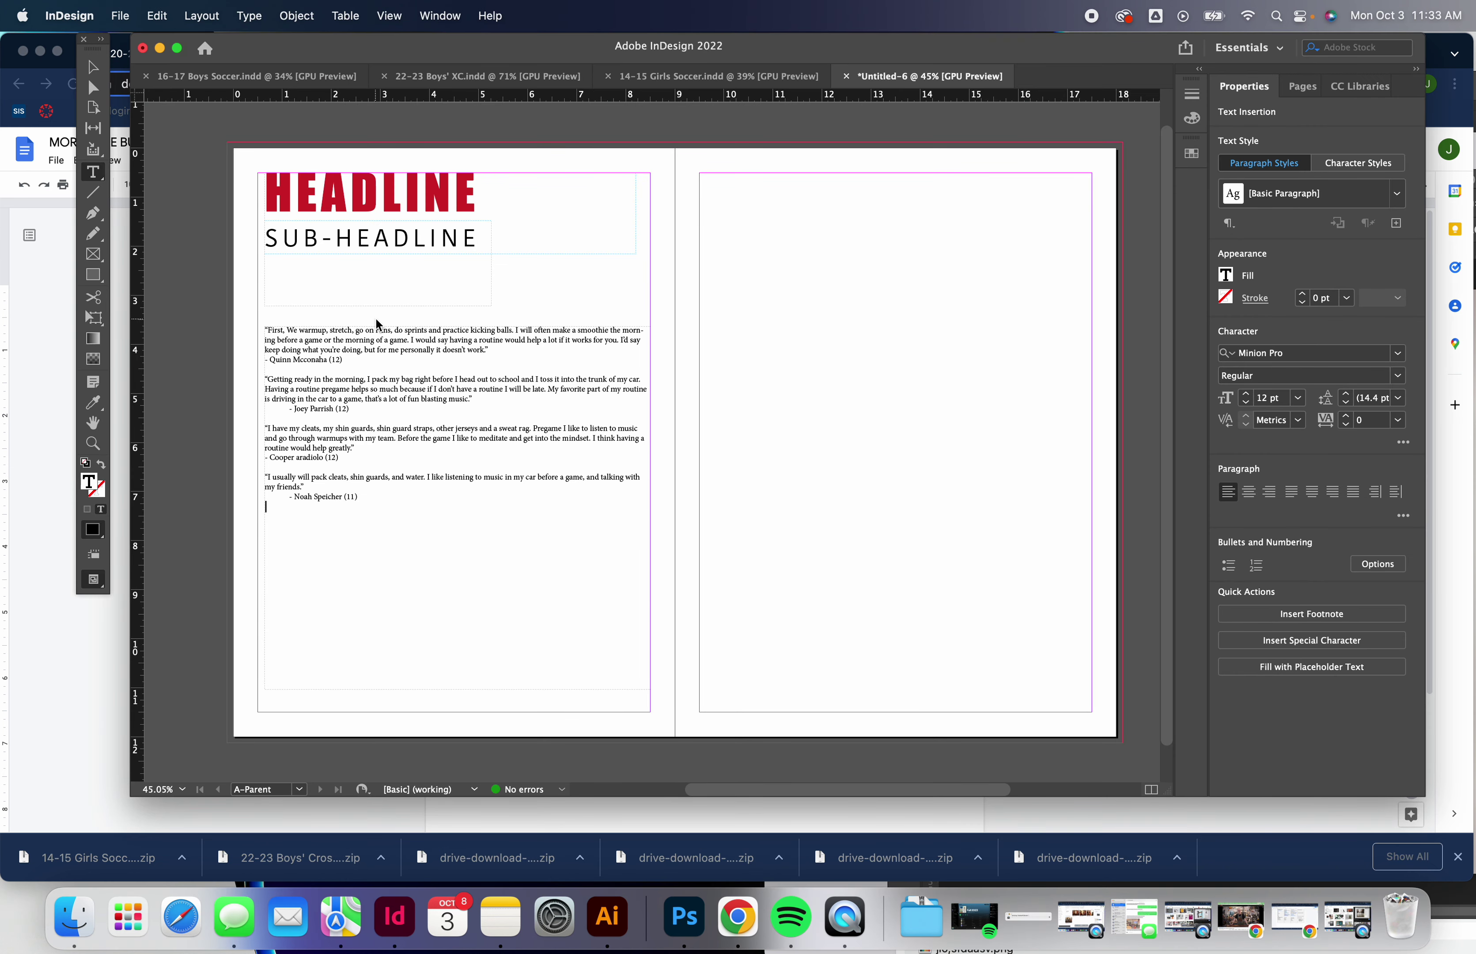
- Resize the quotes text frame to a column about 3.08 in wide and 4.66 in tall
scroll(379, 324, "up", 3)
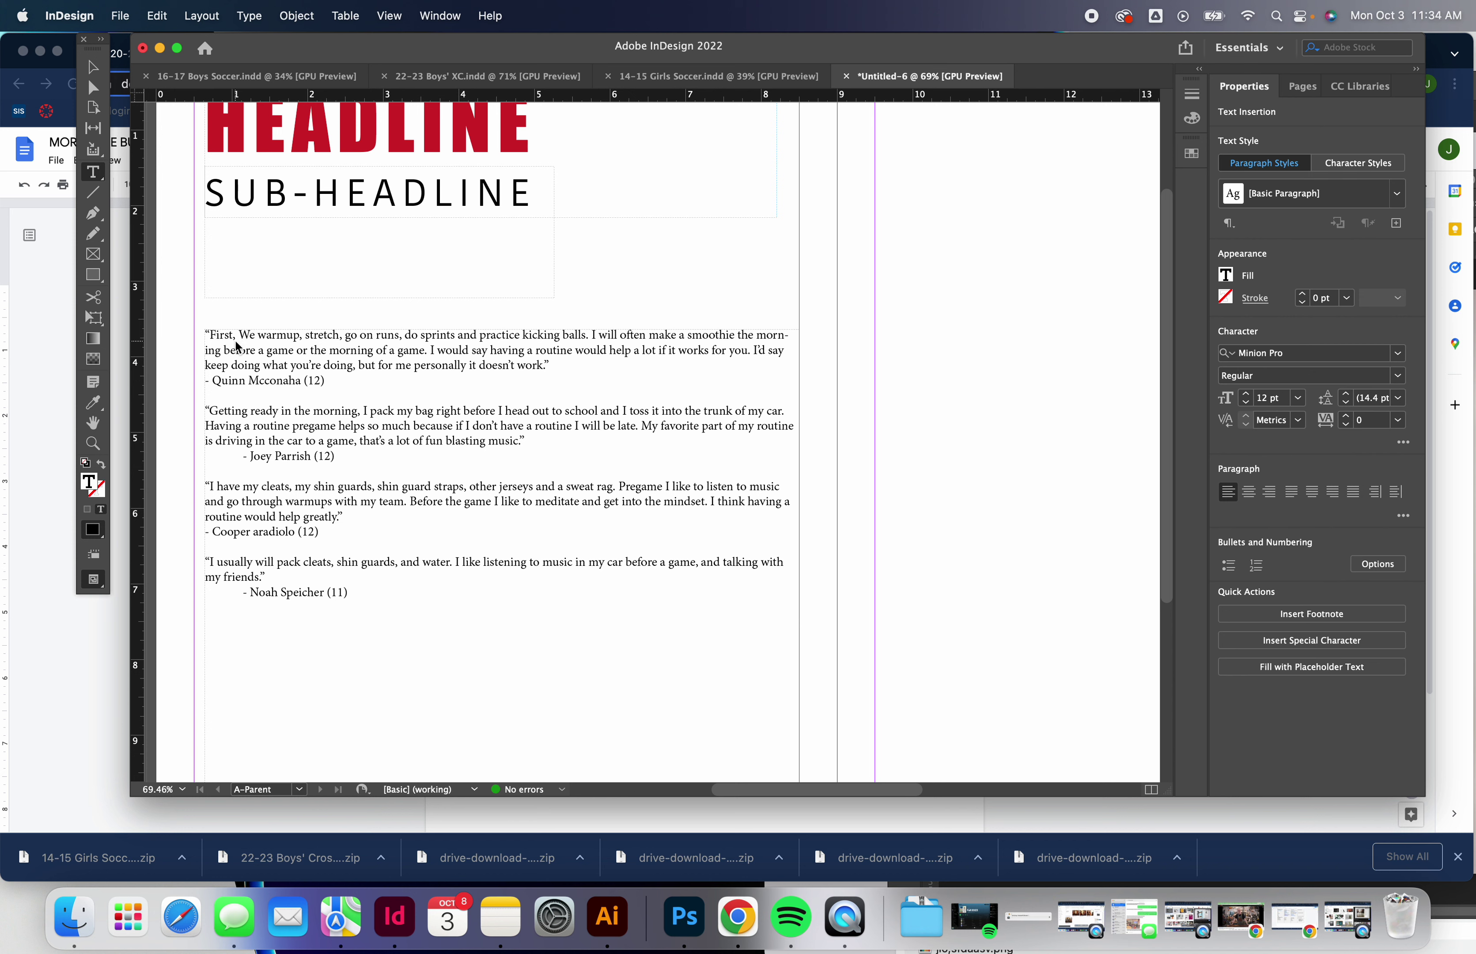
left_click(93, 66)
left_click_drag(800, 613, 437, 589)
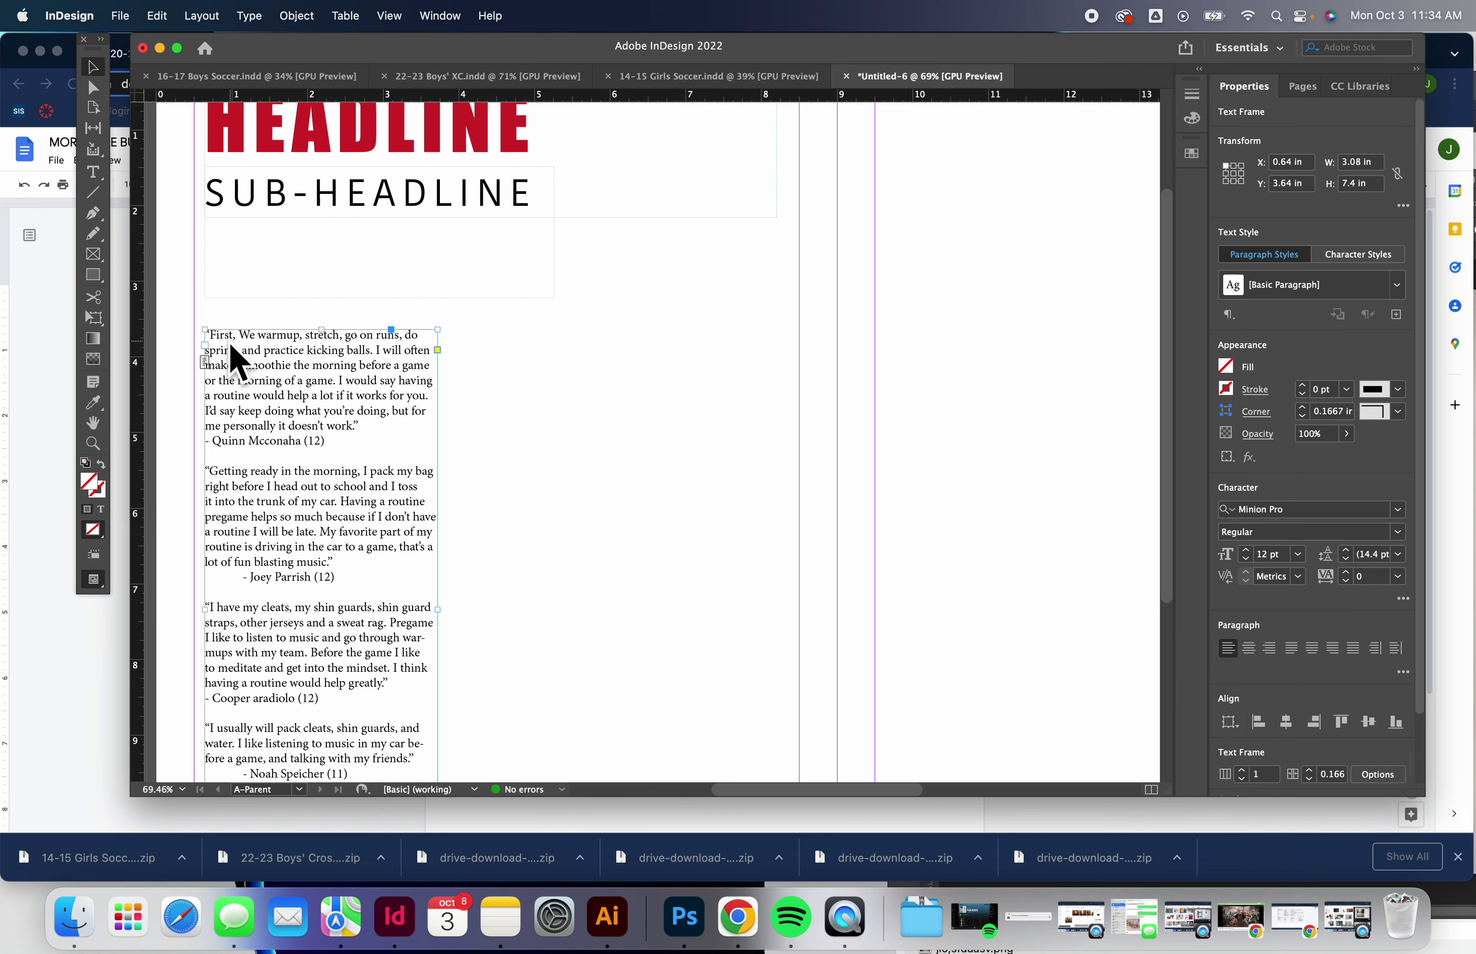
scroll(659, 440, "down", 5)
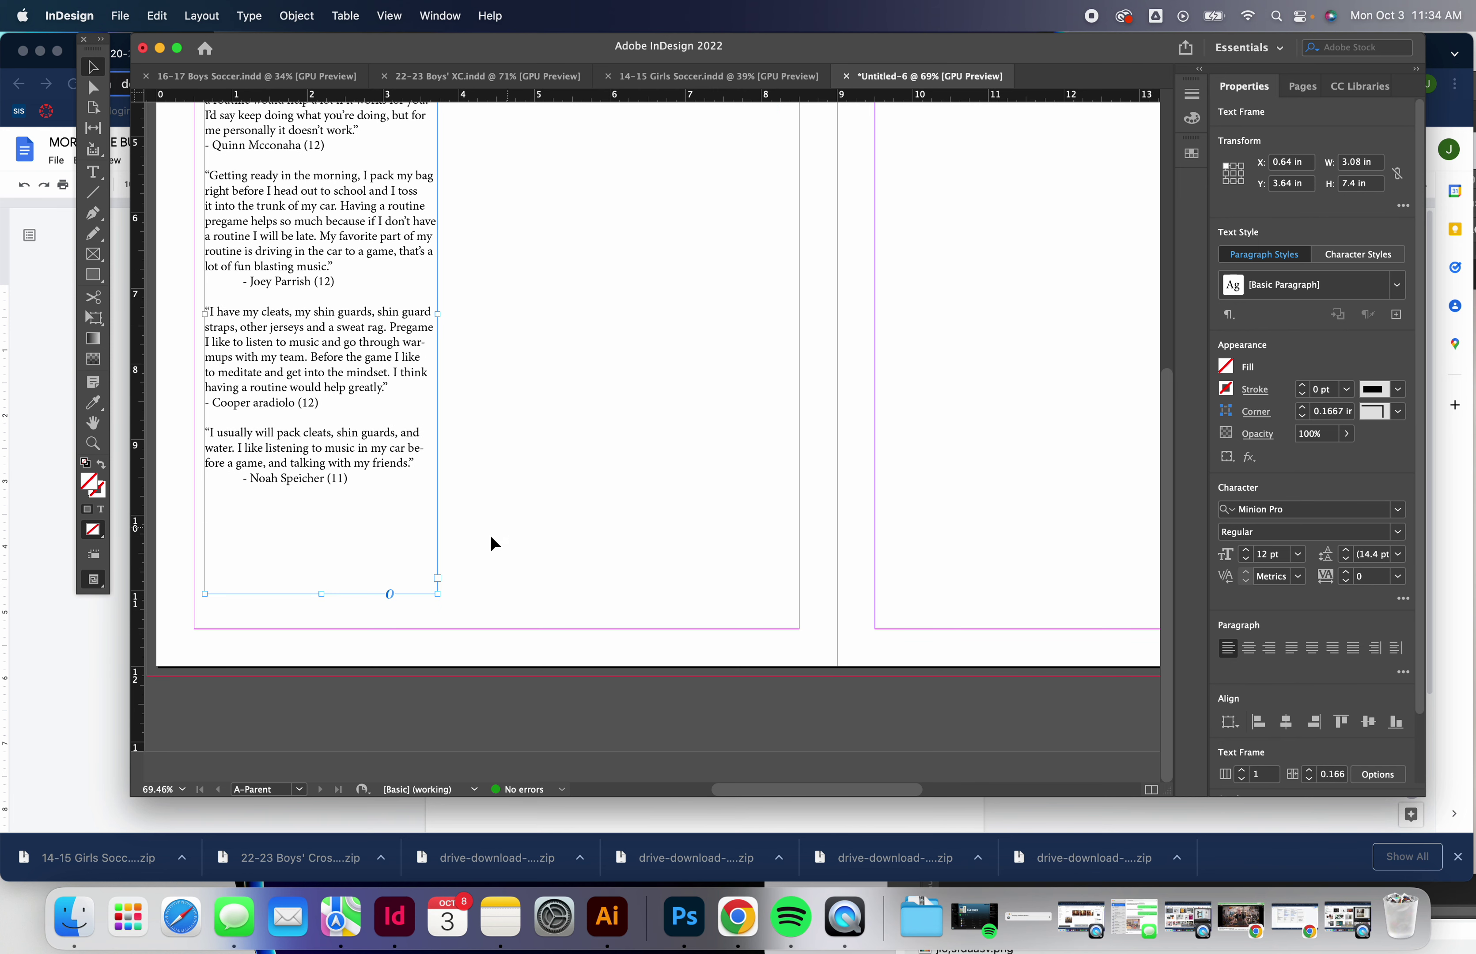
left_click_drag(322, 594, 322, 307)
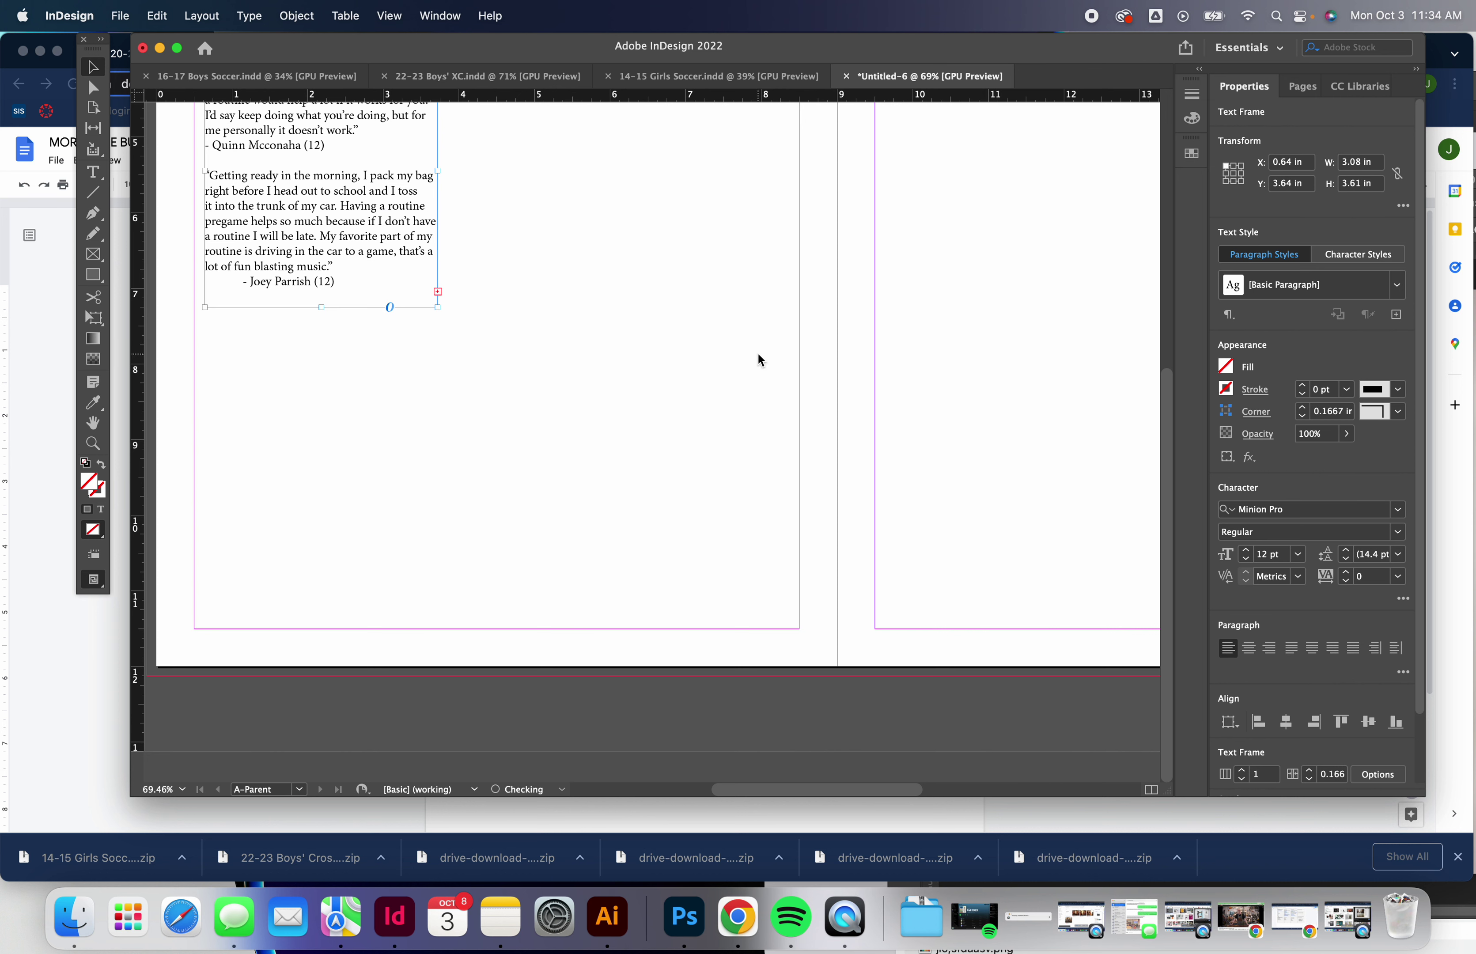
scroll(753, 357, "up", 2)
scroll(750, 354, "up", 1)
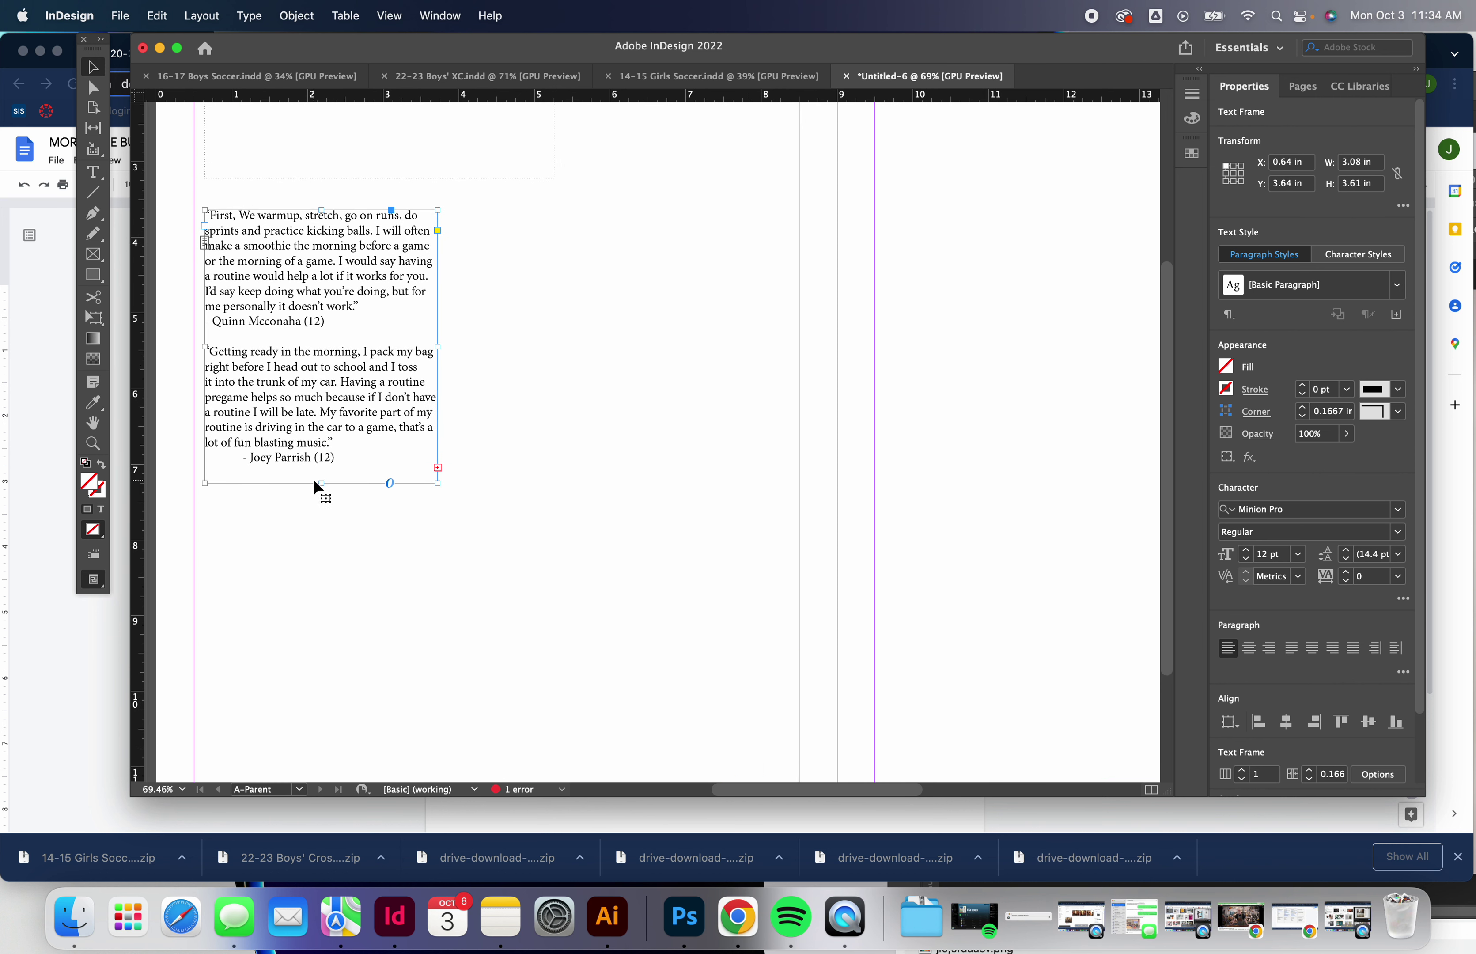
left_click_drag(320, 482, 312, 563)
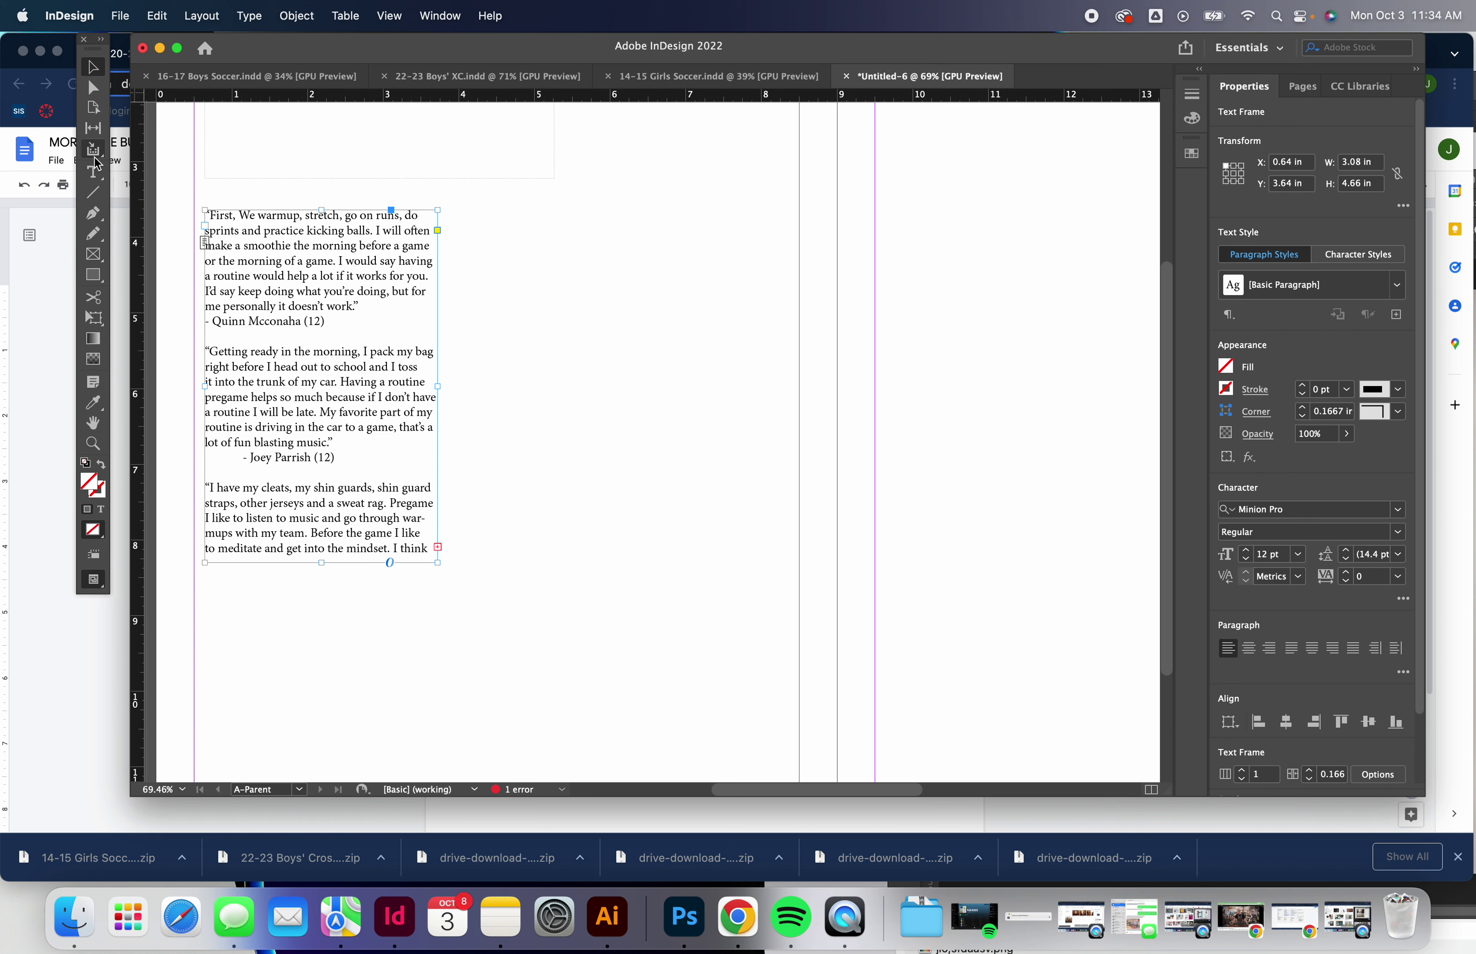
- Draw a second text frame of about 3.08 by 4.66 in beside the quotes column, at about X 4.04 in and Y 3.64 in
left_click(94, 172)
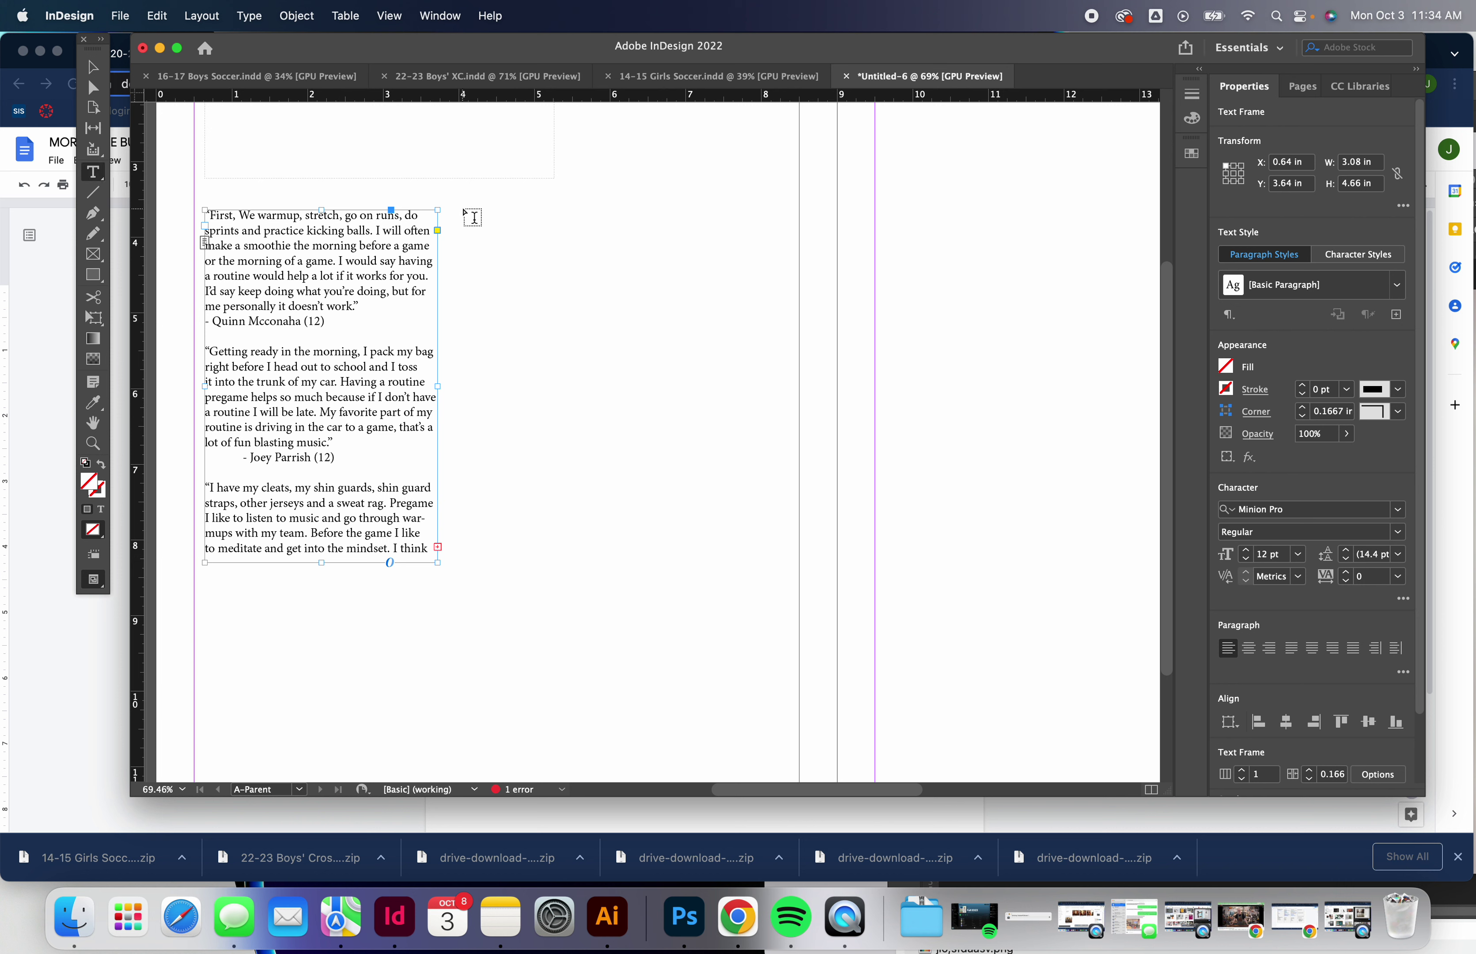
left_click_drag(467, 211, 695, 565)
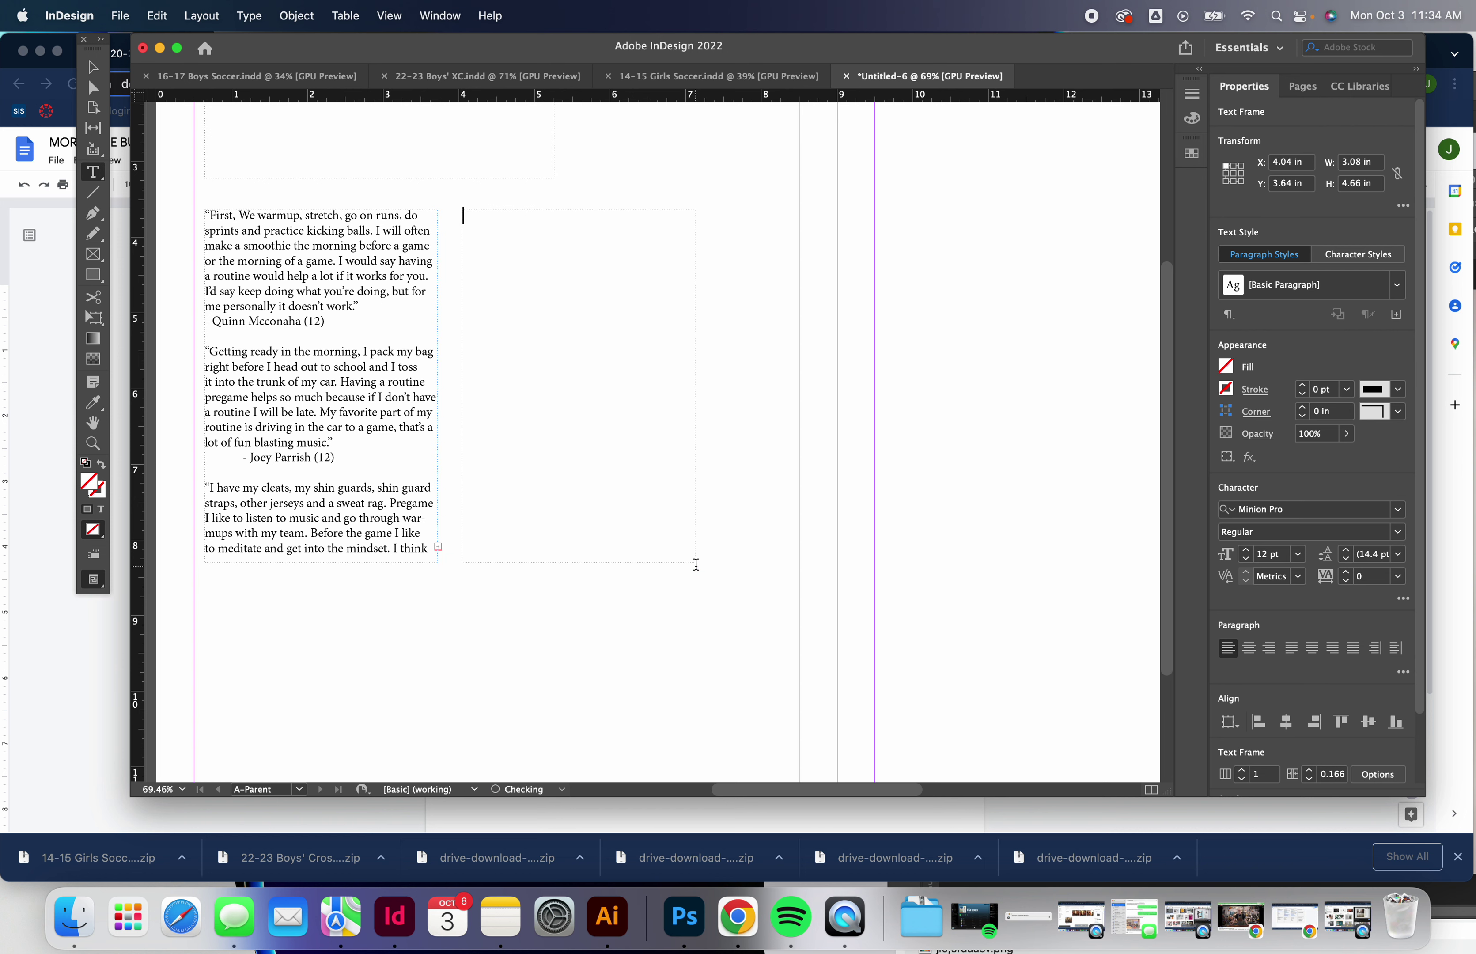
key("Escape")
- Thread the overset text of the first quotes column into the empty second frame
left_click(438, 546)
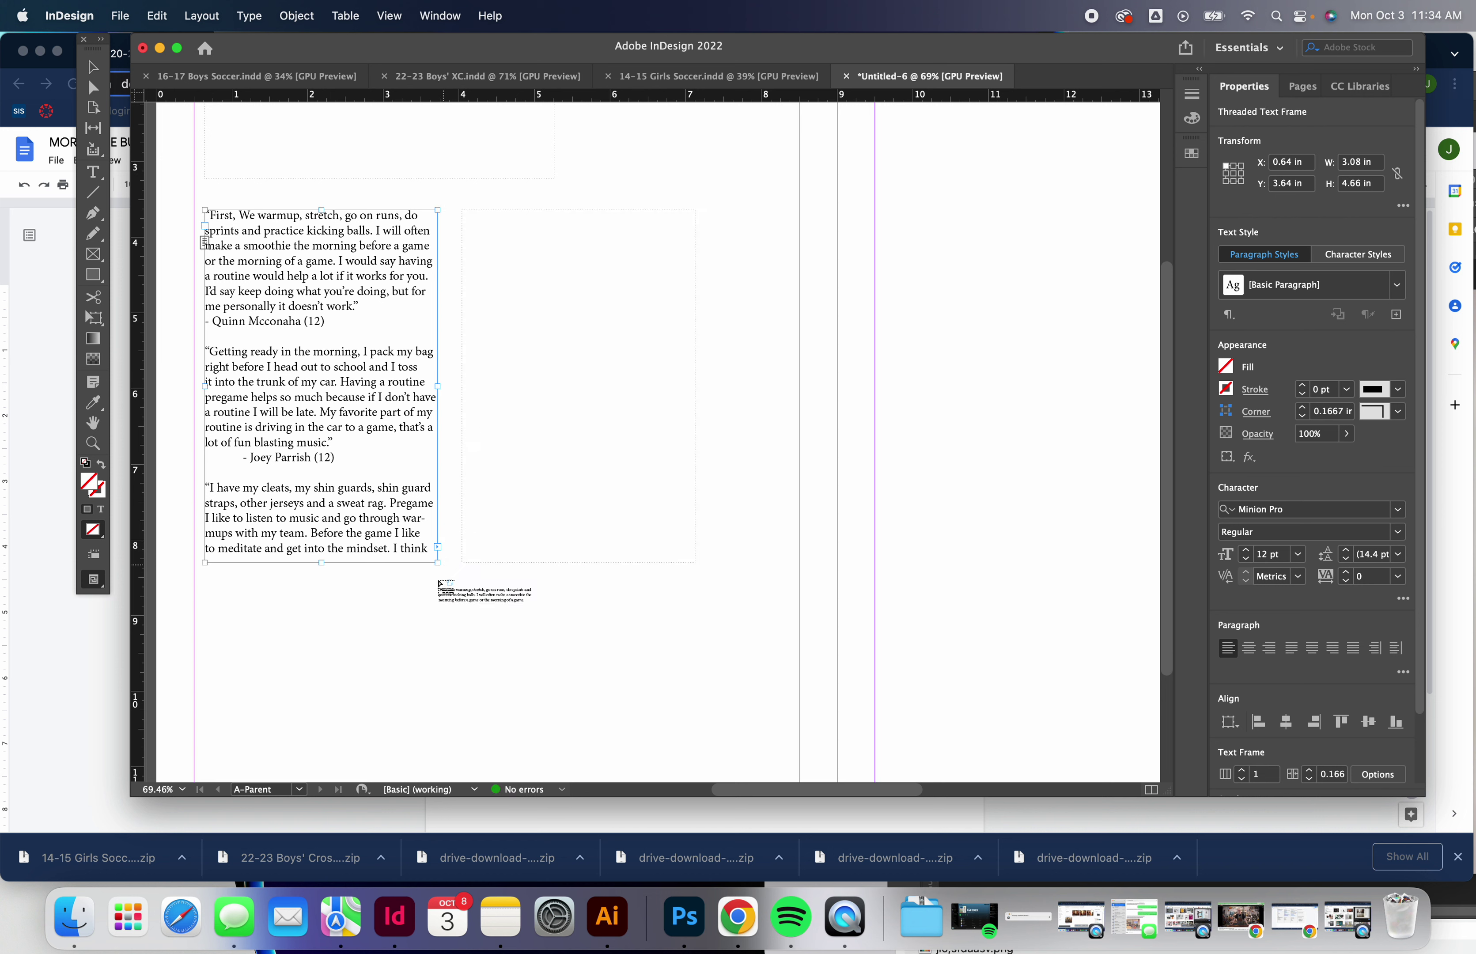
left_click(439, 549)
left_click(438, 548)
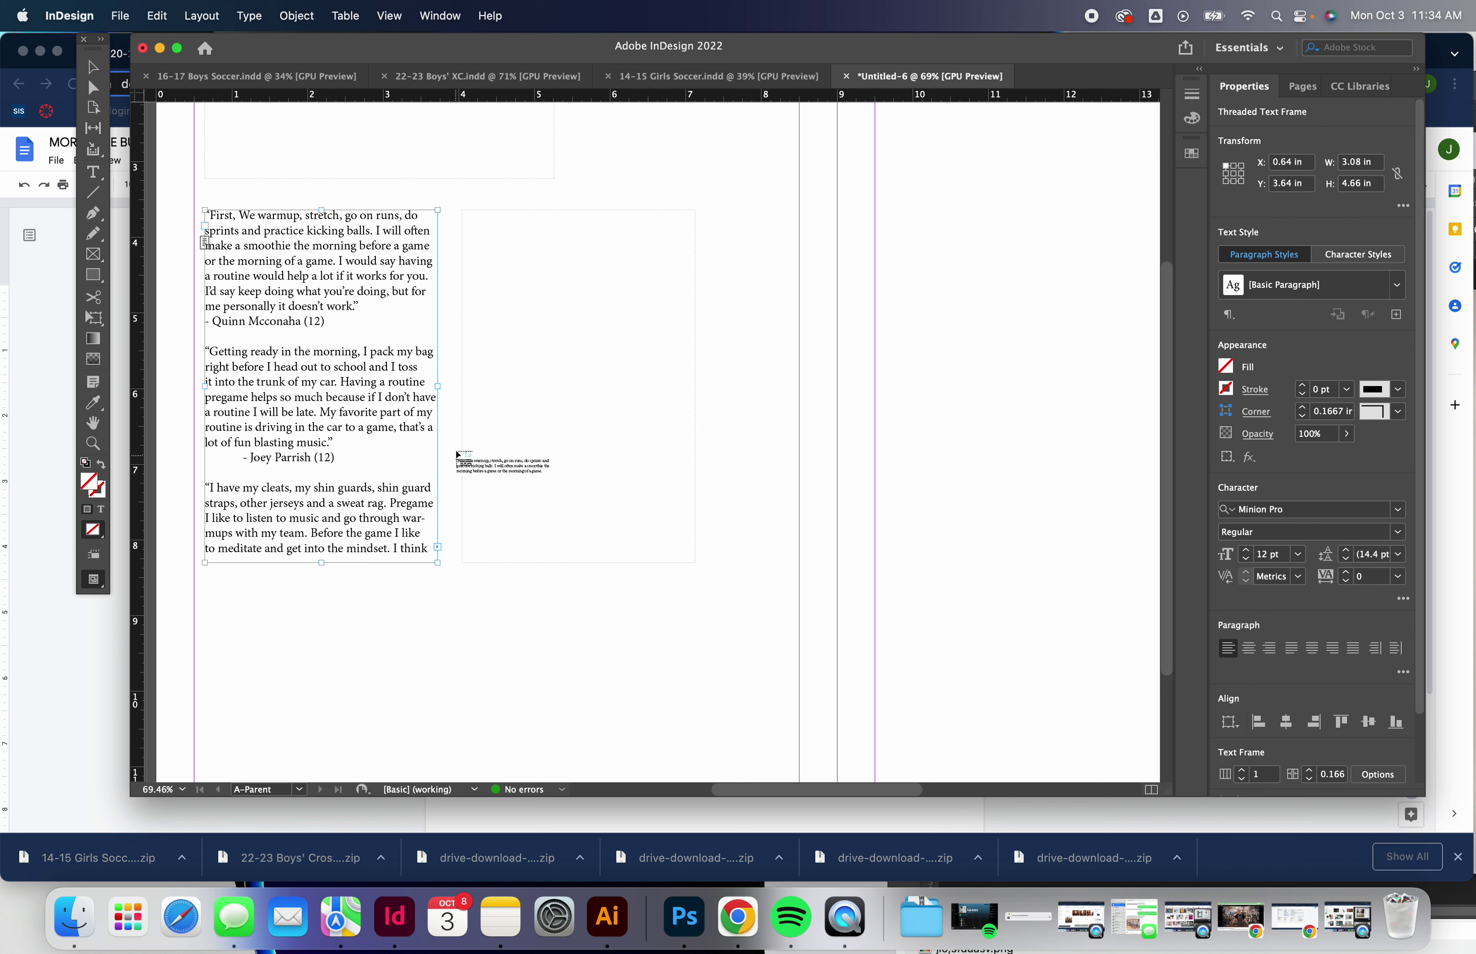
key("Escape")
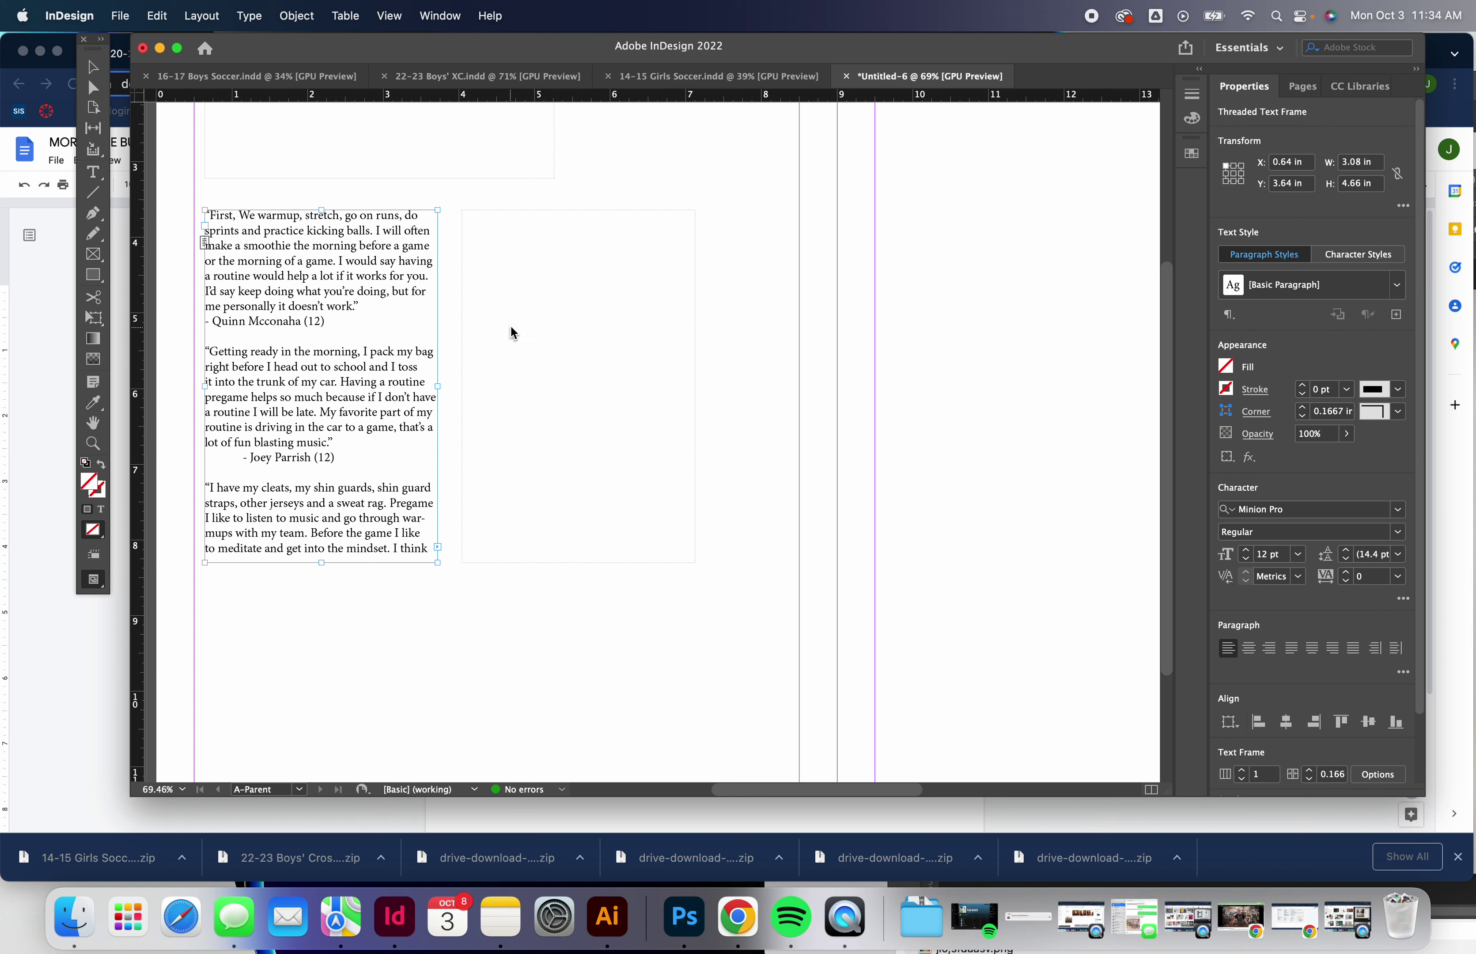
left_click(514, 311)
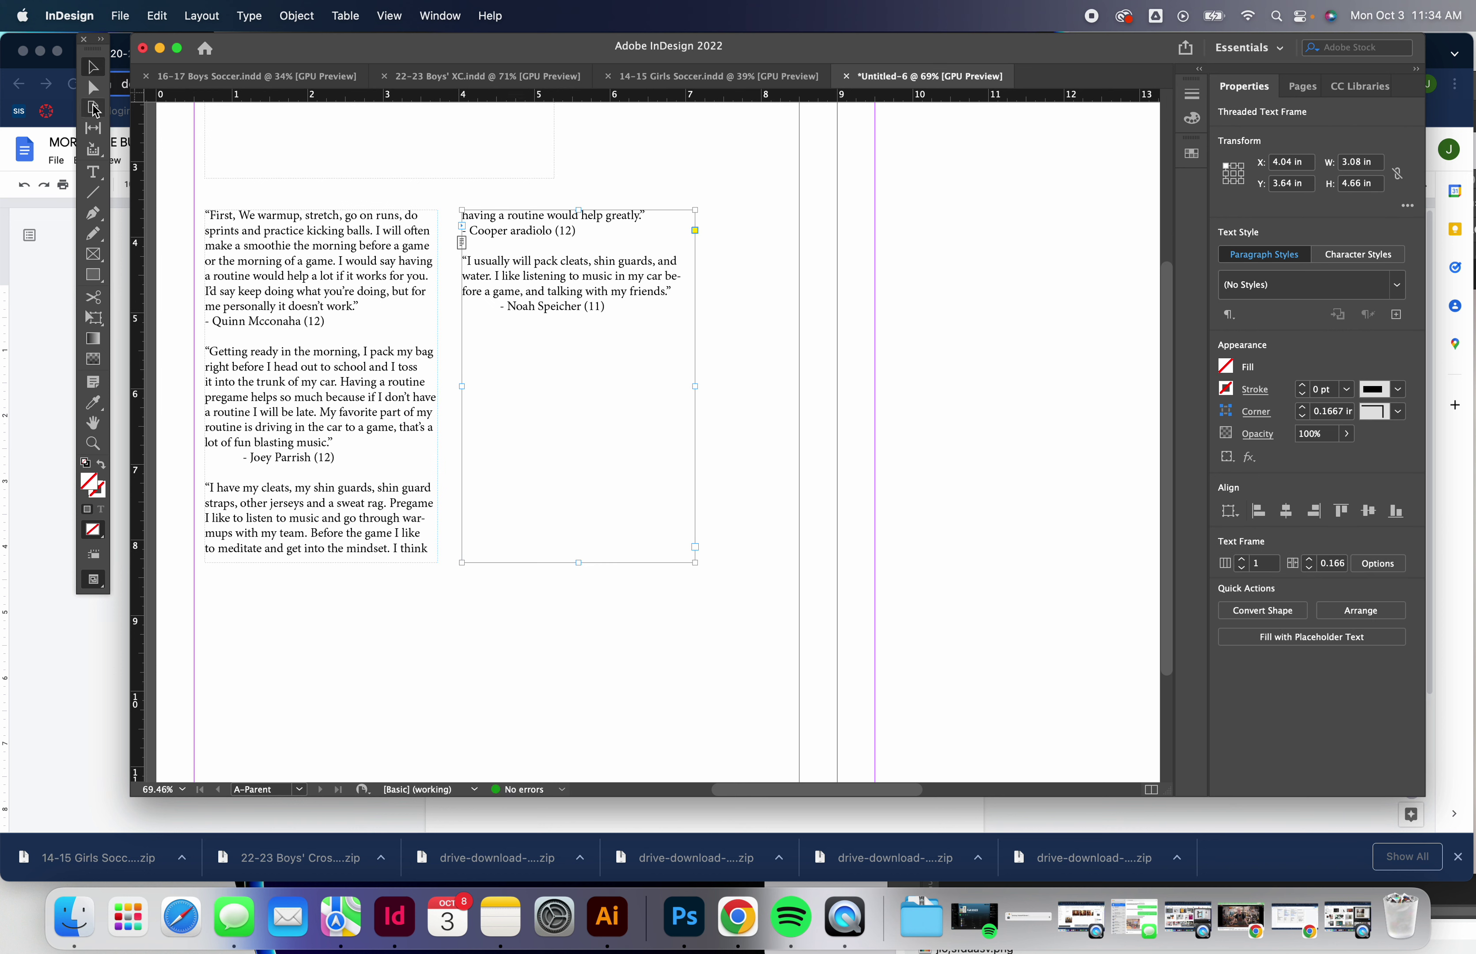
- Try narrowing the first quotes column to about 2.31 in wide and undo the resize
left_click(392, 381)
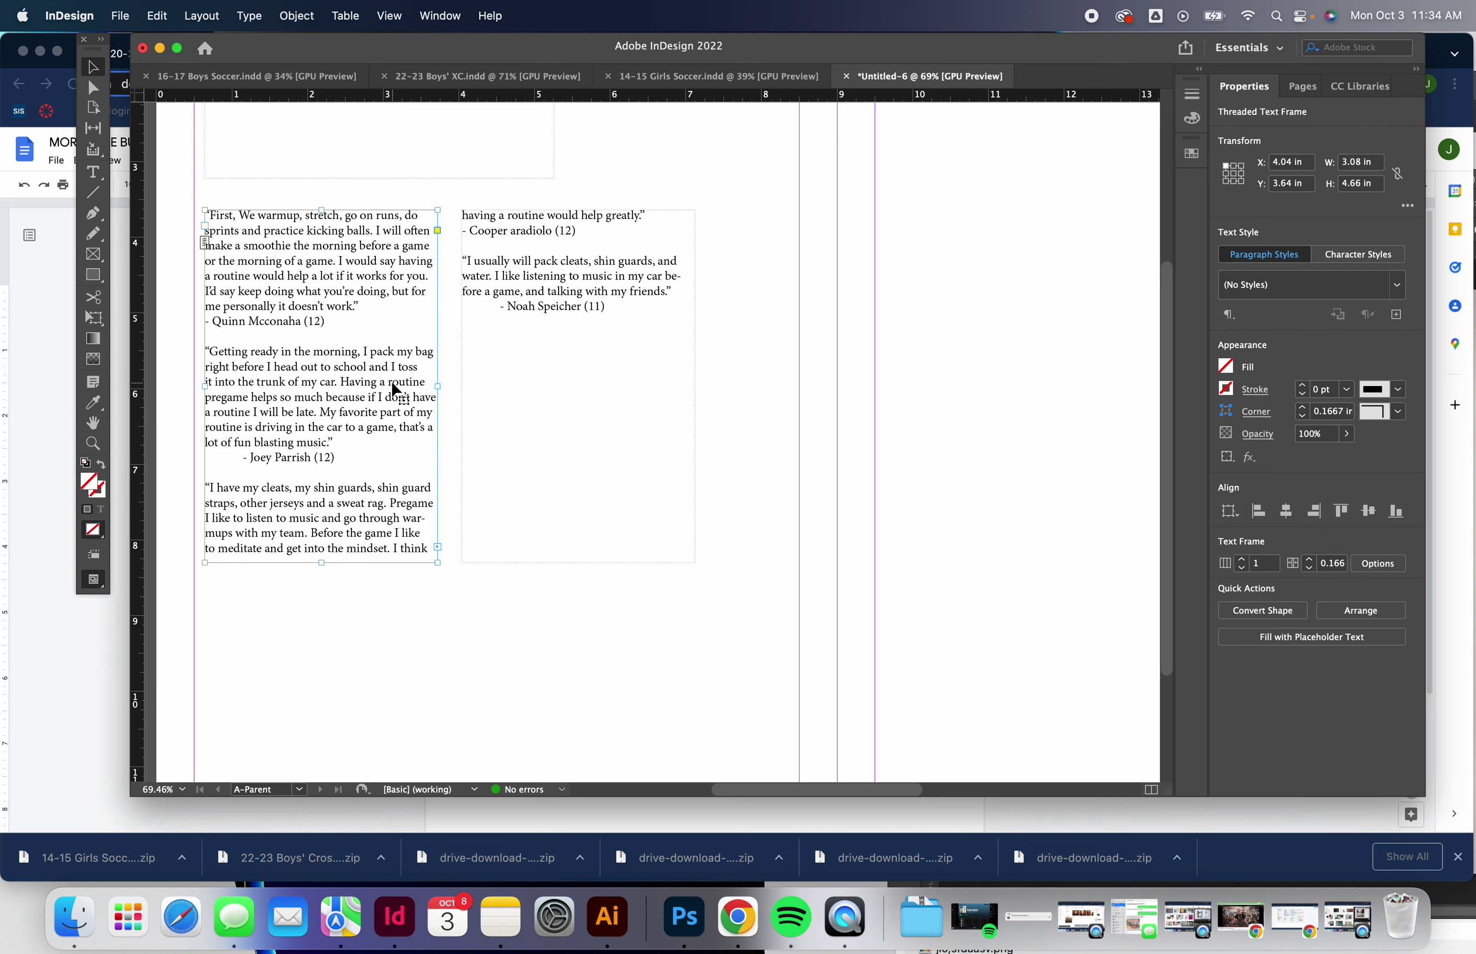
left_click_drag(437, 388, 380, 388)
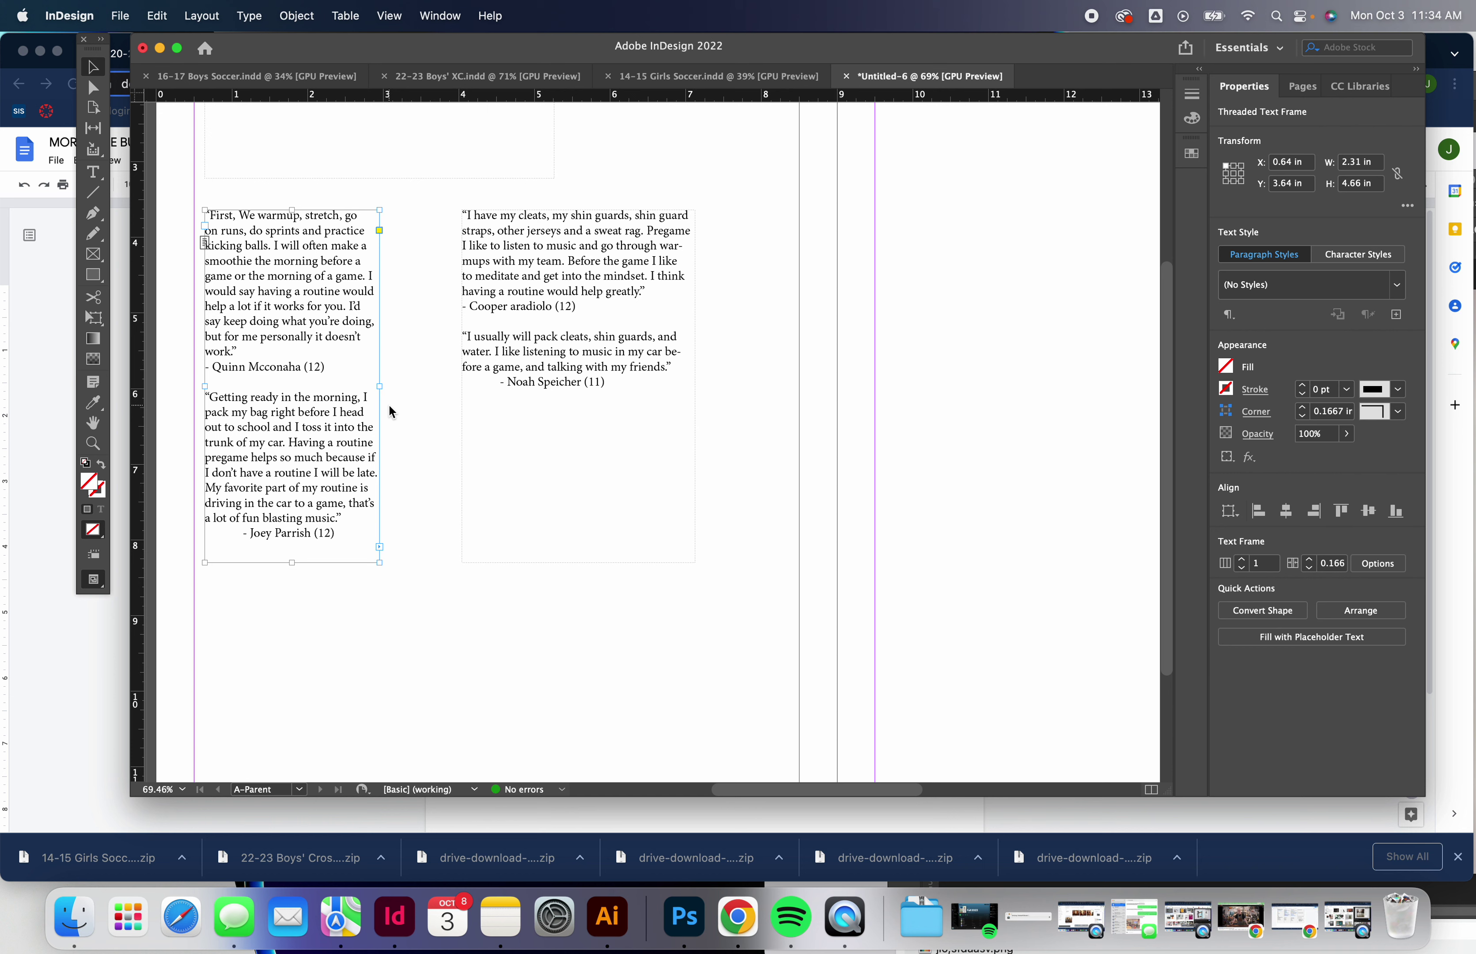
key("super+z")
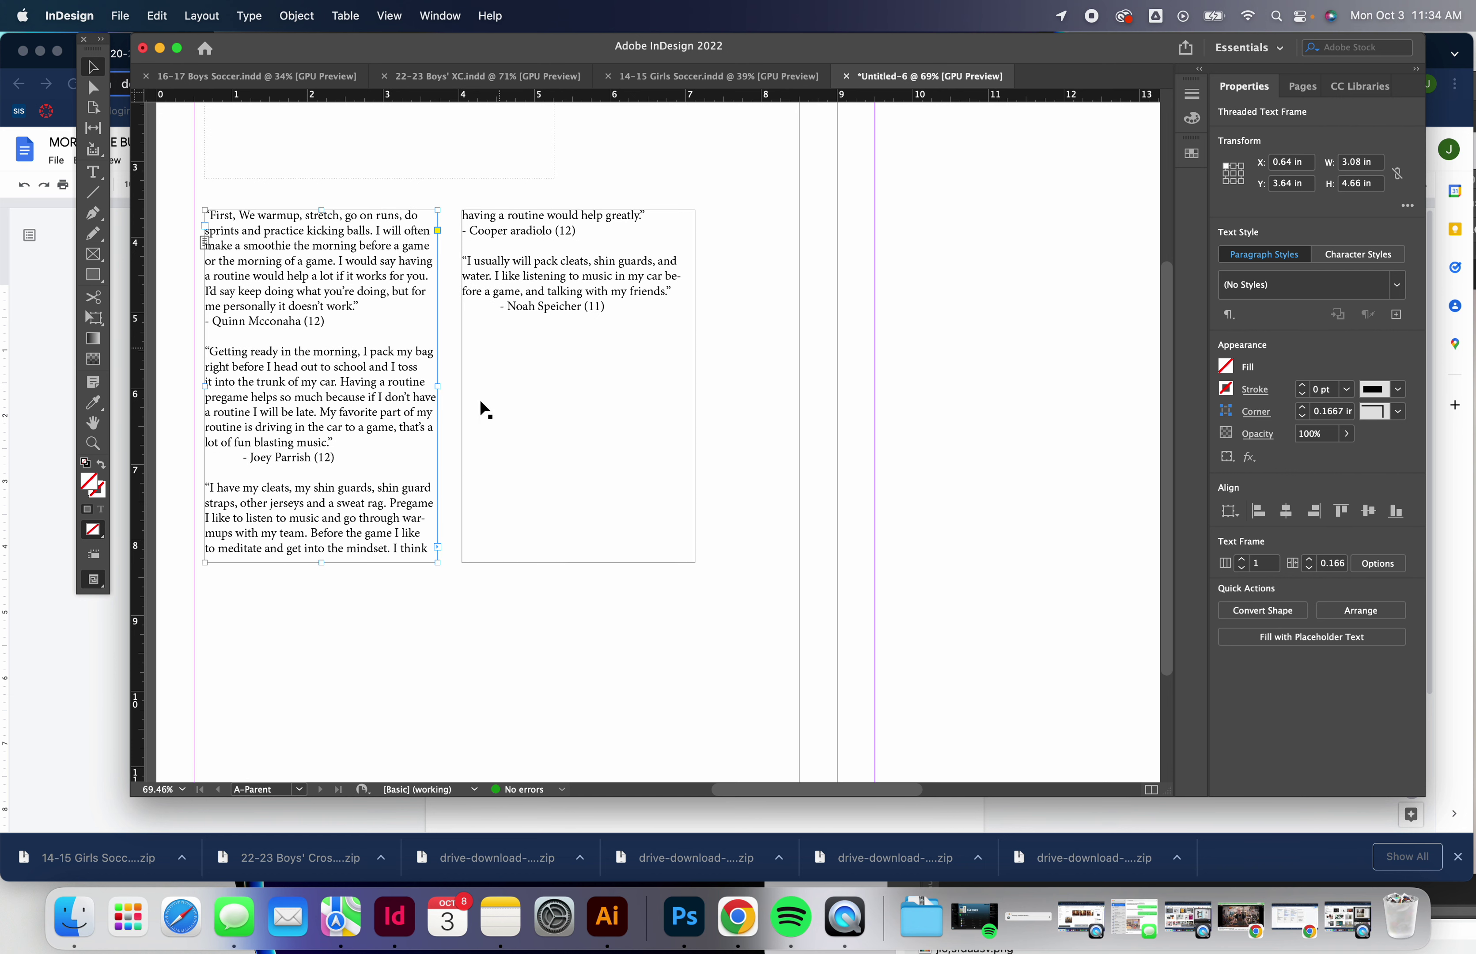
- Insert blank lines after the second quote so the third quote starts at the head of the second column, and deselect the text
double_click(366, 470)
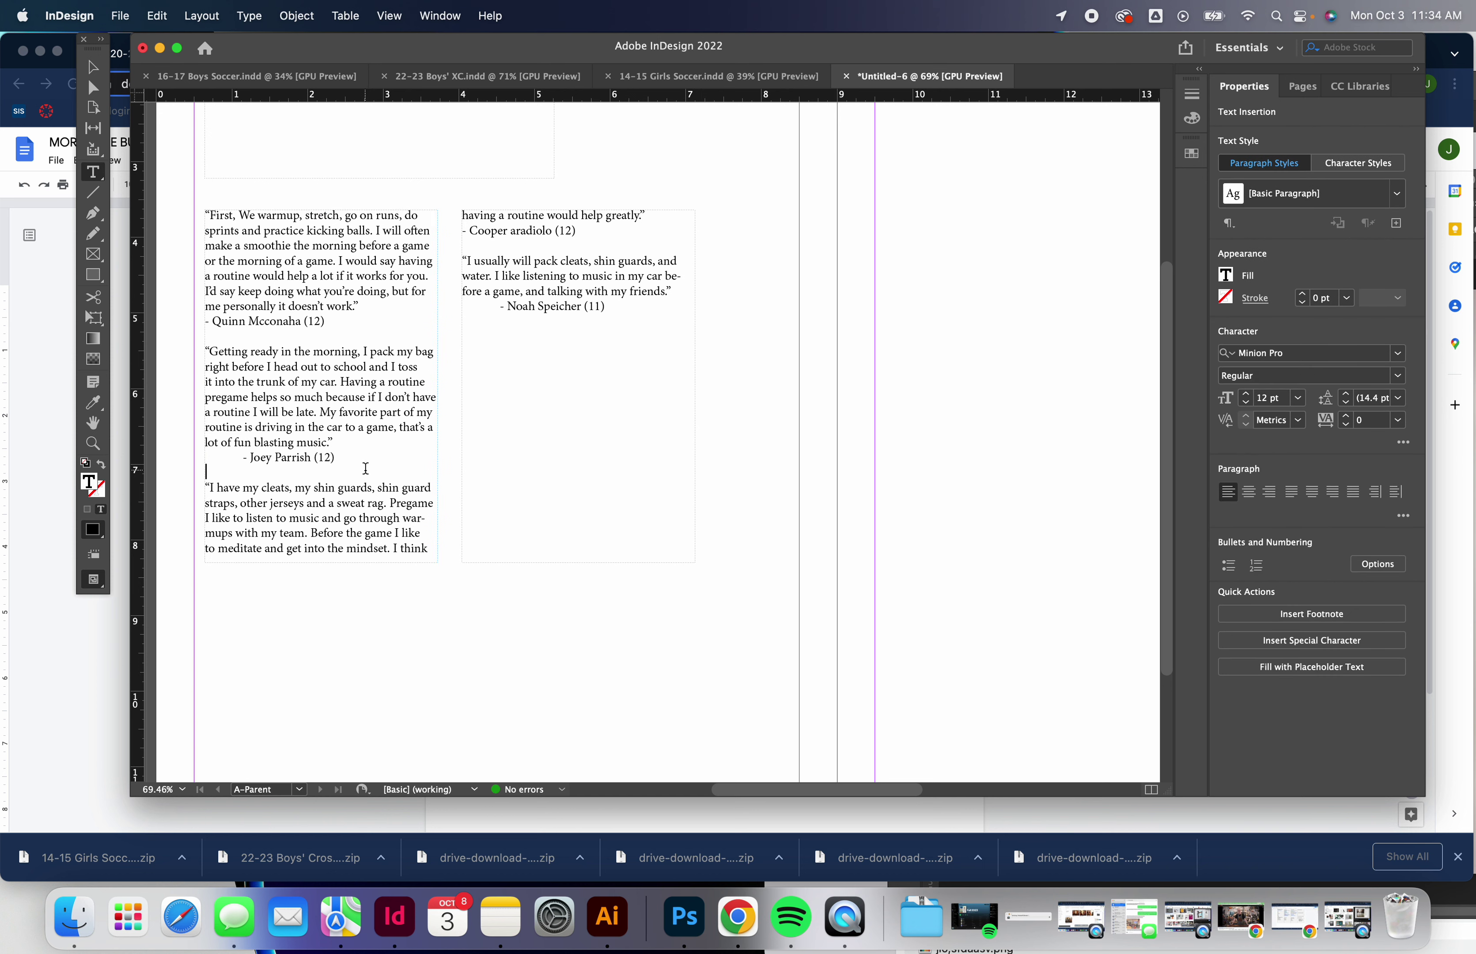
key("Return")
key("Return")
key("Return")
key("Return")
key("Return")
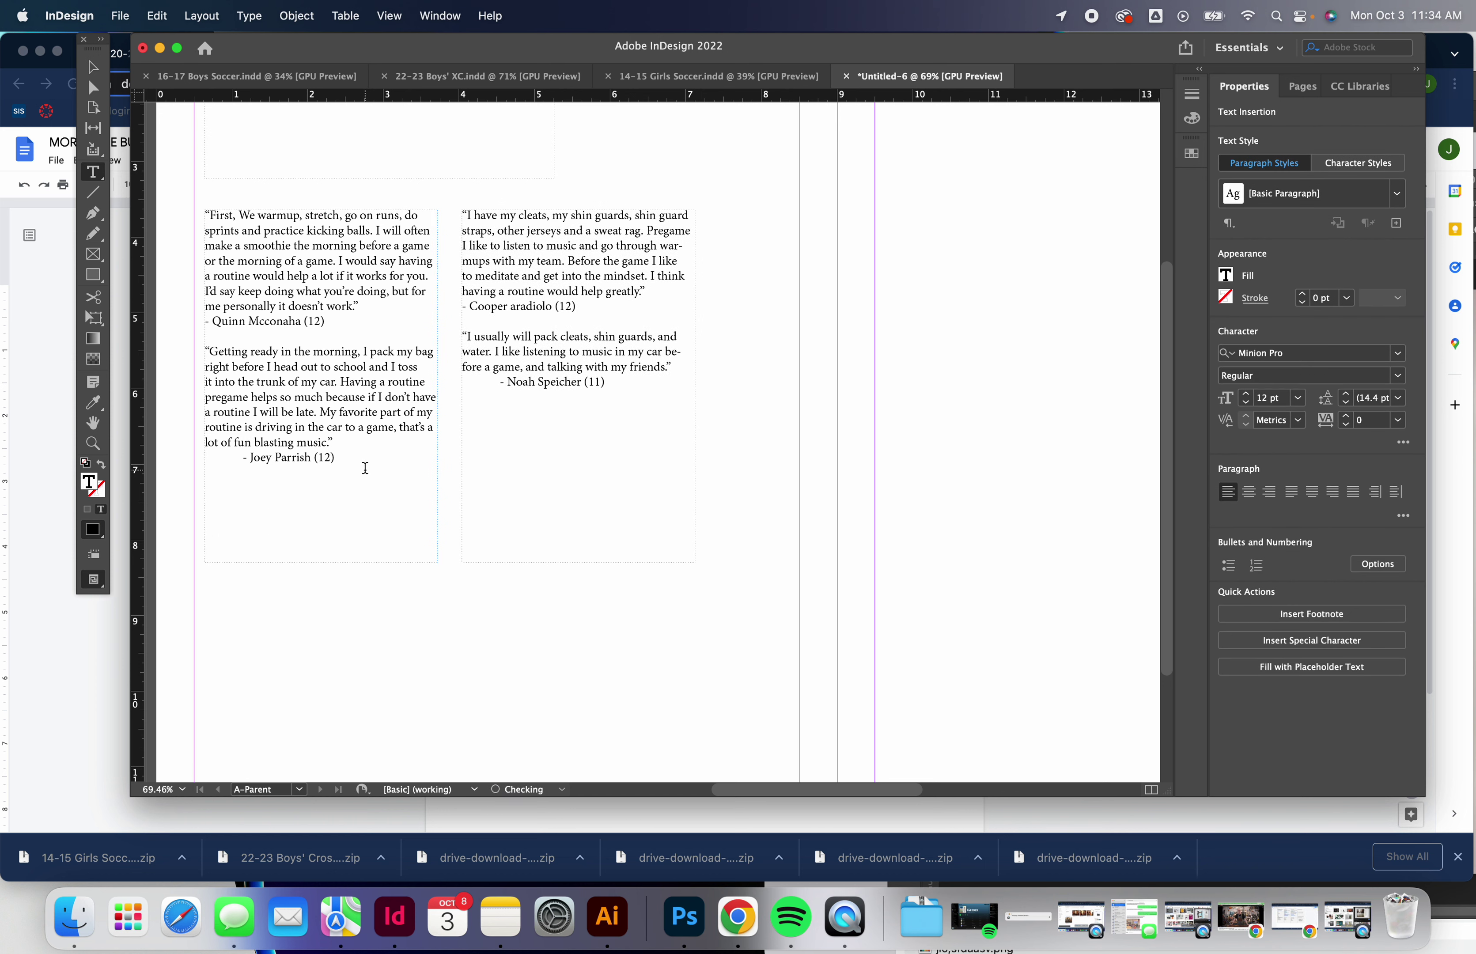
scroll(667, 663, "up", 1)
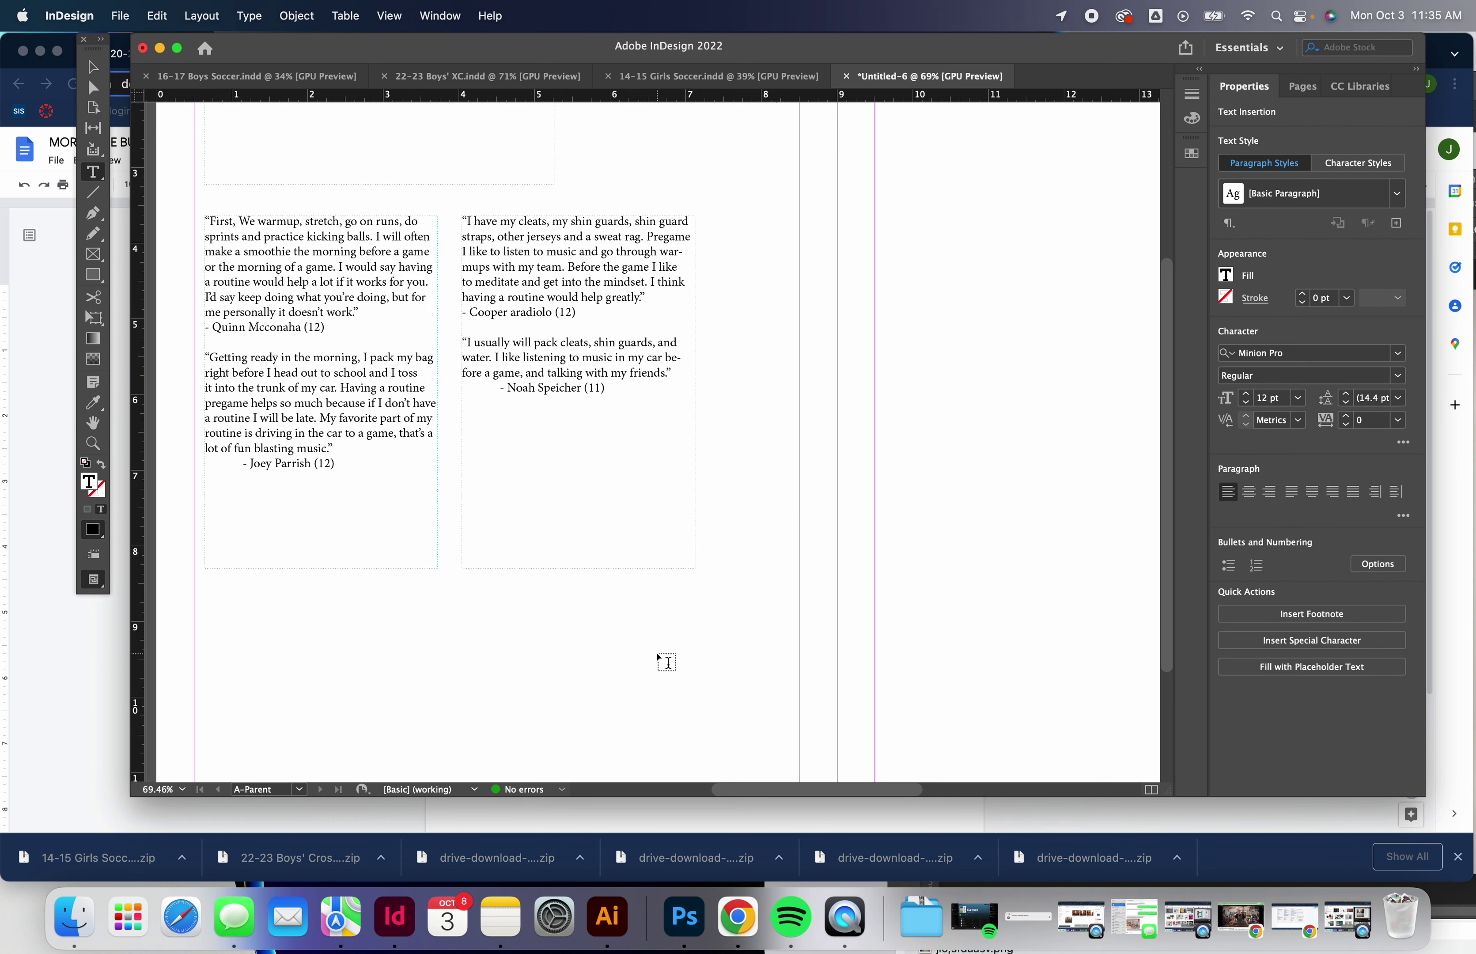
left_click(667, 662)
- Draw an image placeholder frame of about 8 by 8.95 in on the right-hand page, starting at its upper-left margin corner
scroll(662, 606, "down", 4)
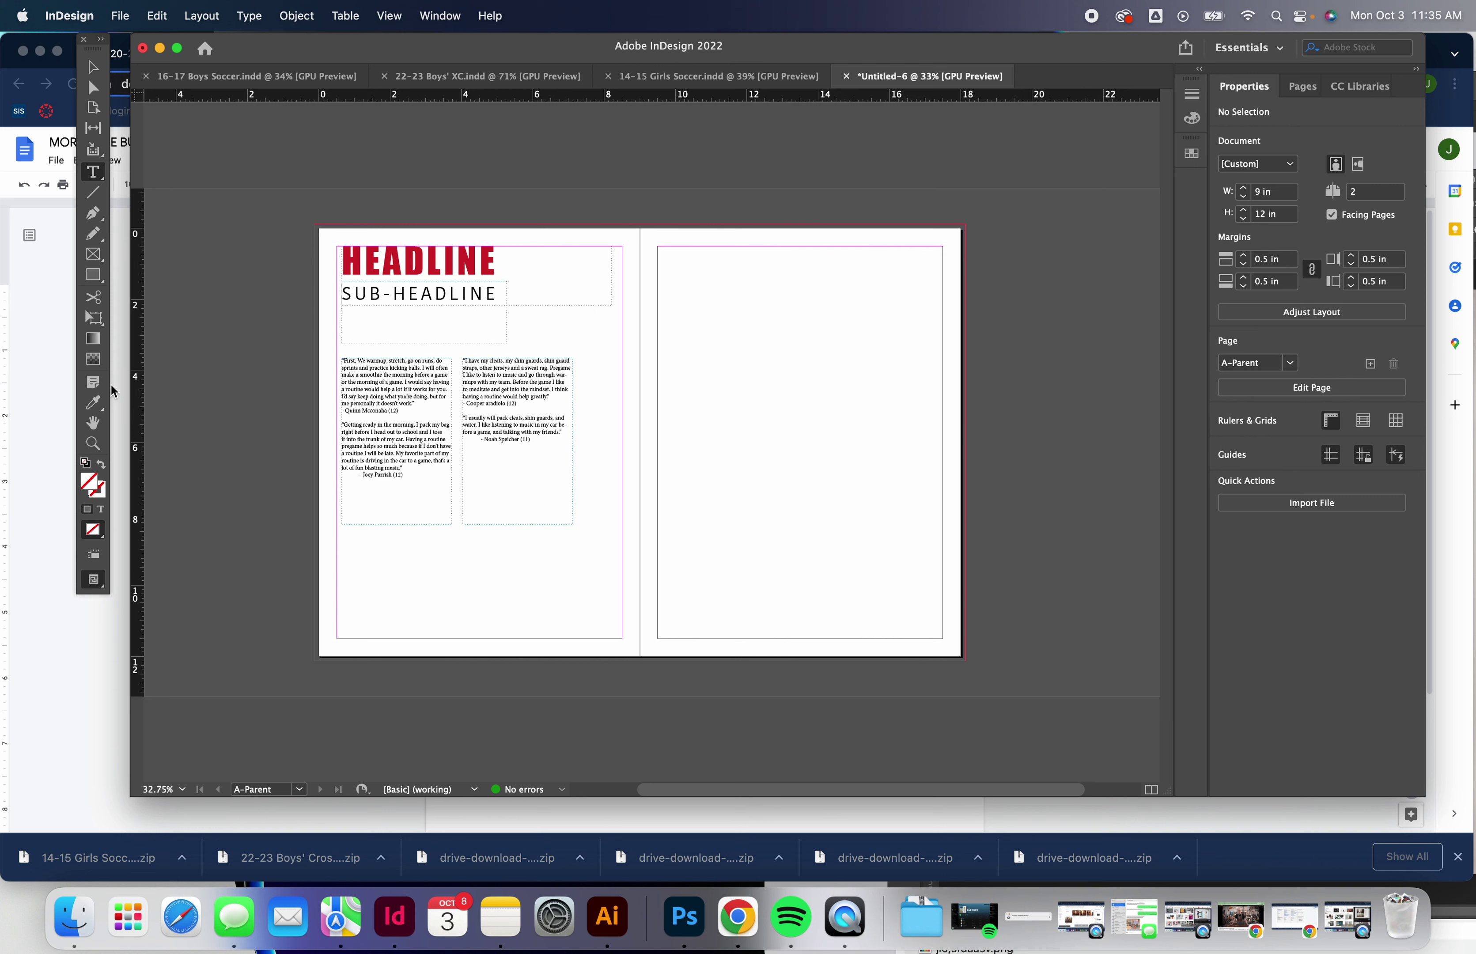
left_click(96, 259)
left_click_drag(658, 246, 943, 565)
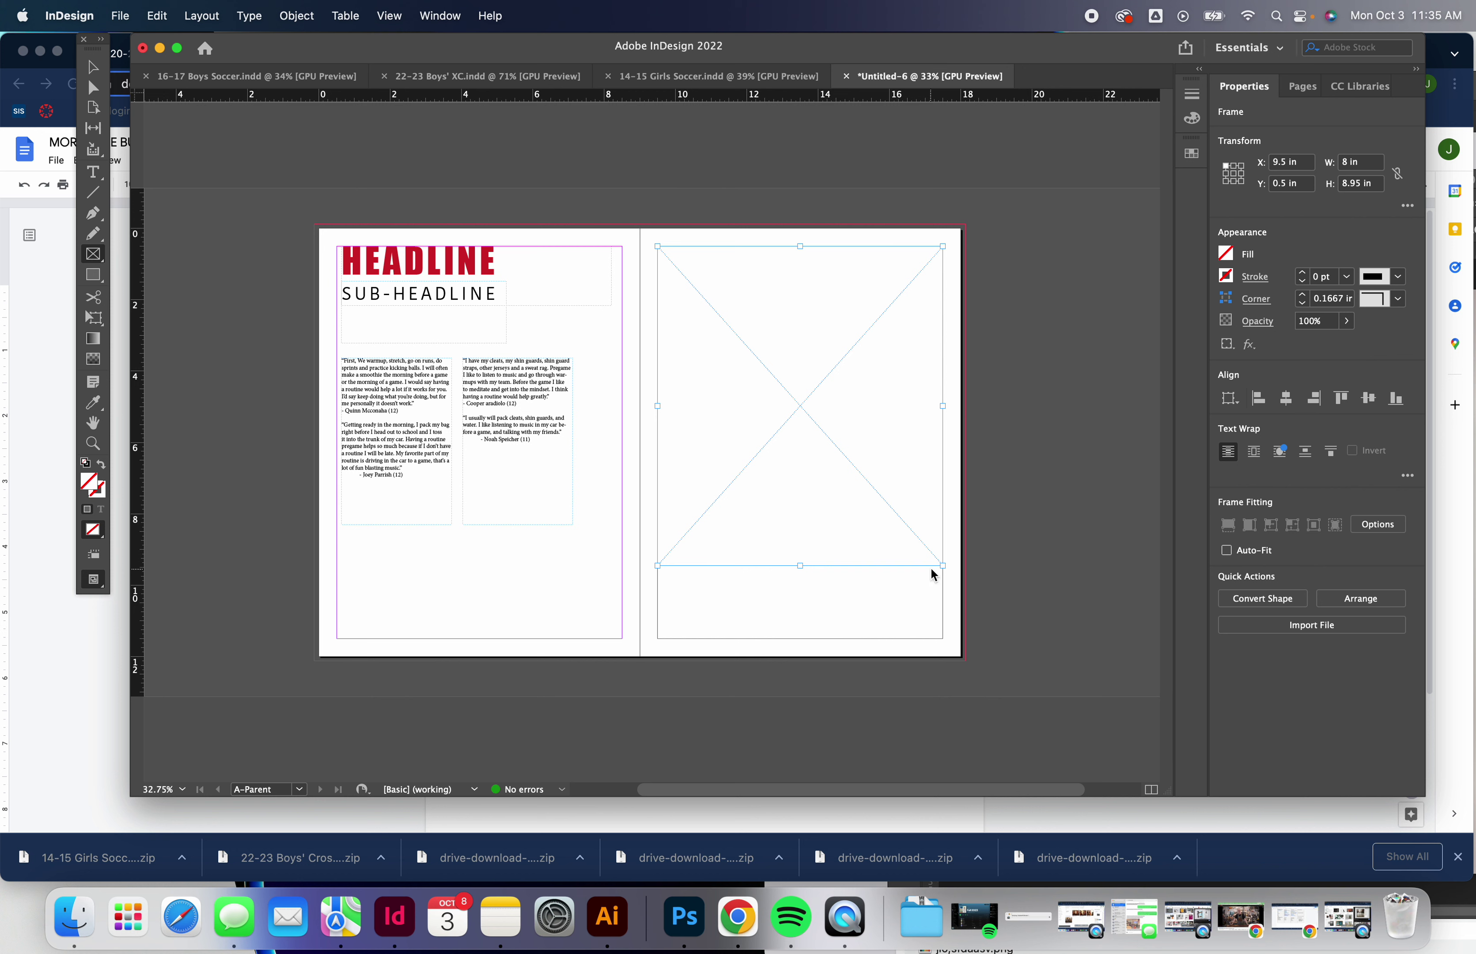
- Draw two image placeholder frames side by side below the quotes, about 3.54 by 2.825 in and 4.08 by 2.825 in
left_click(338, 539)
left_click_drag(338, 538, 465, 637)
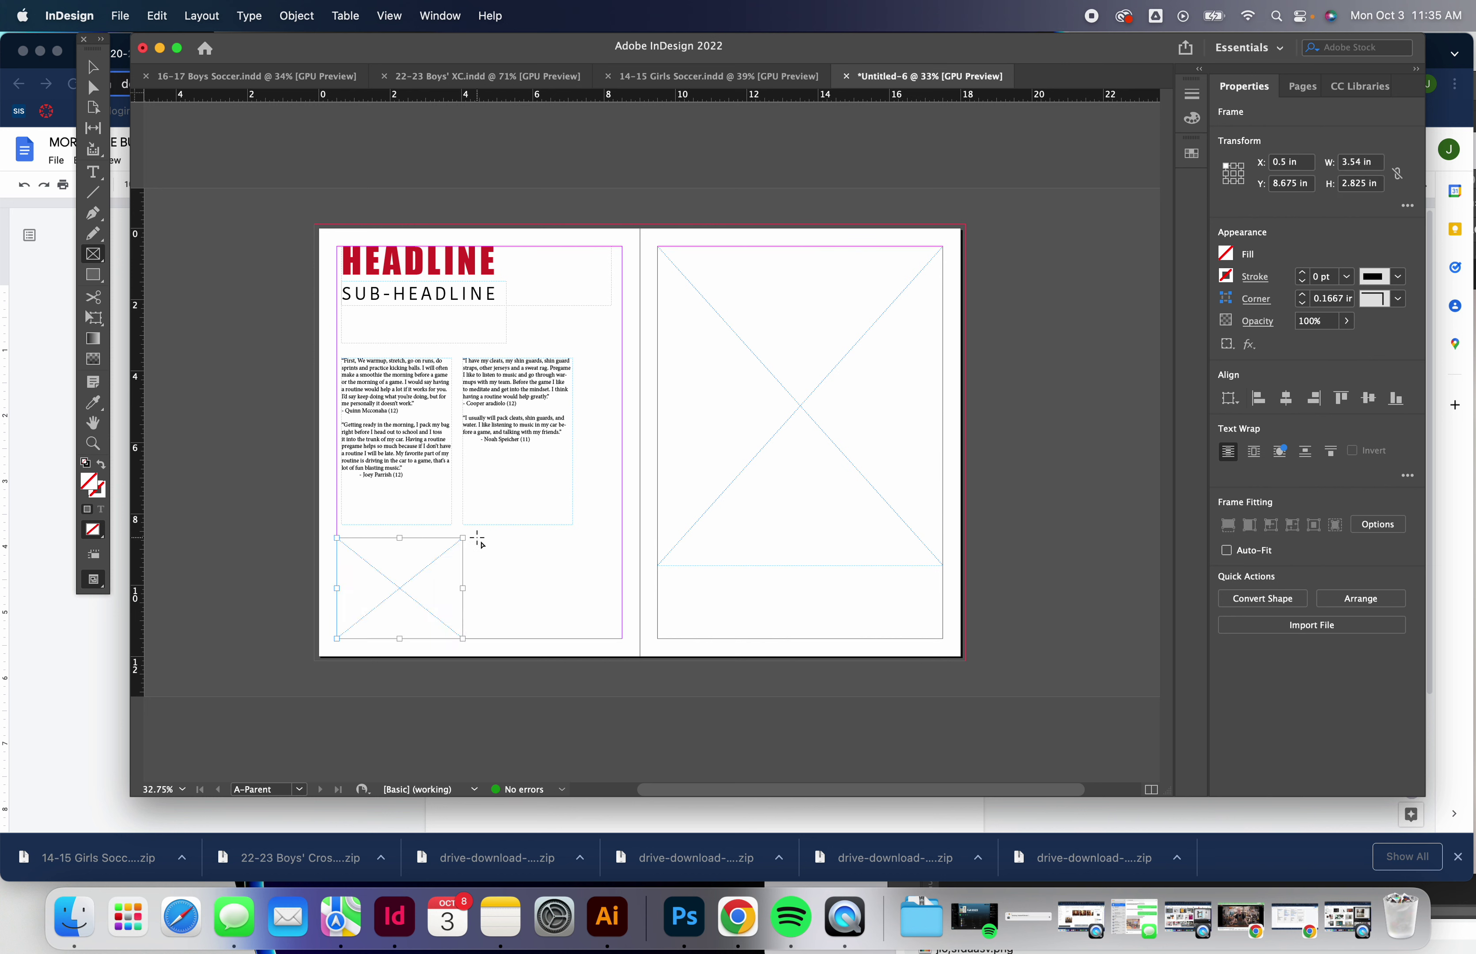
left_click_drag(477, 538, 624, 637)
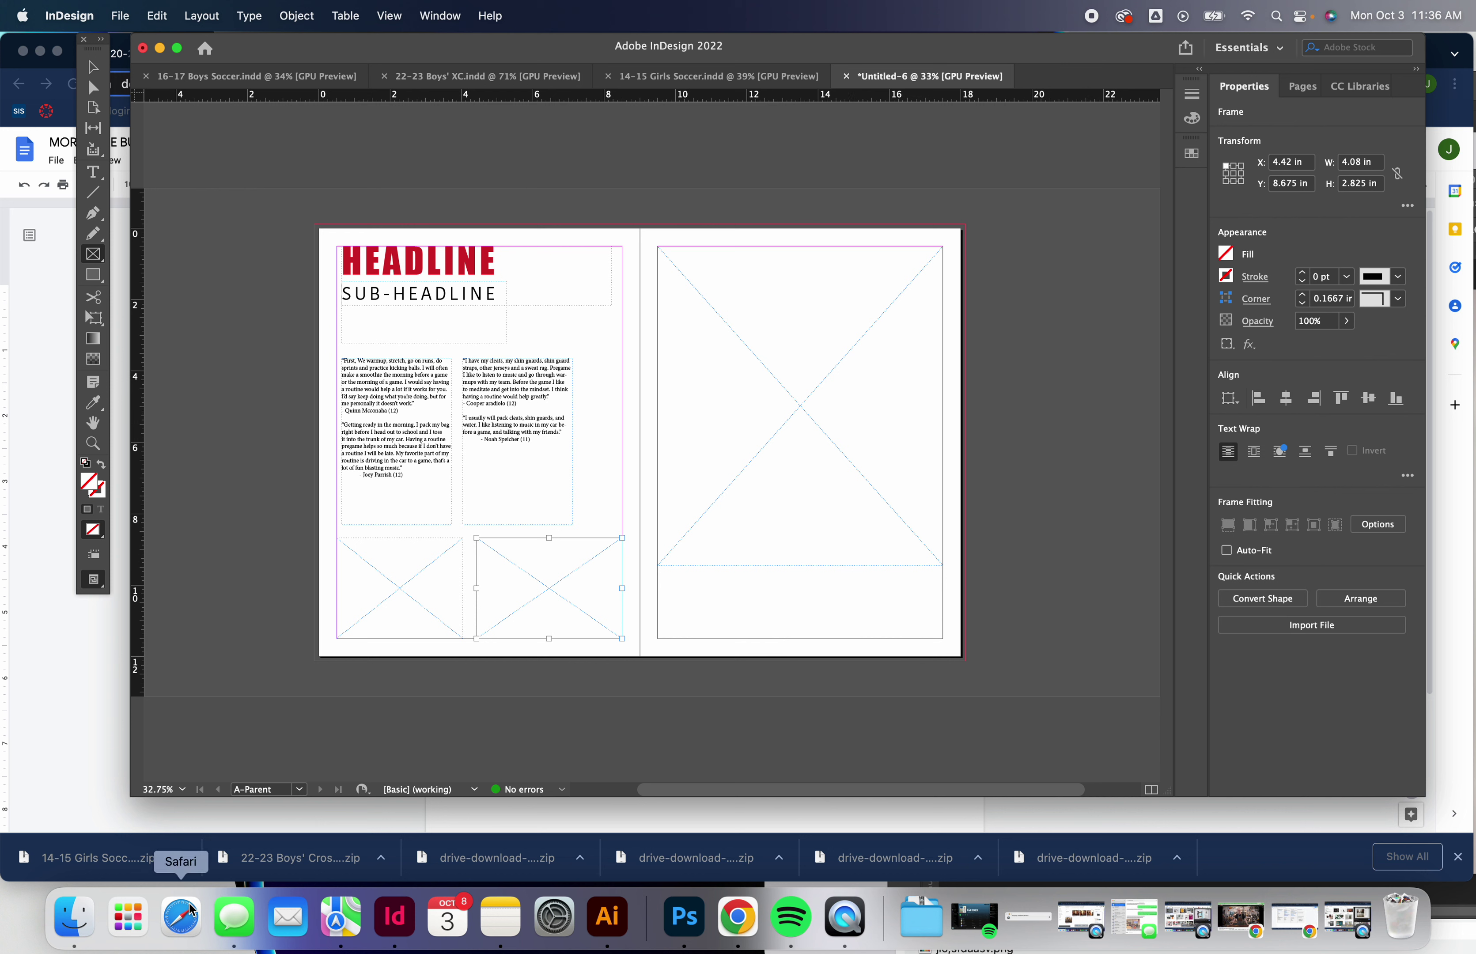
- Switch to Chrome and download JV4A4089.JPG from the Editor Selected folder in Google Drive
left_click(50, 716)
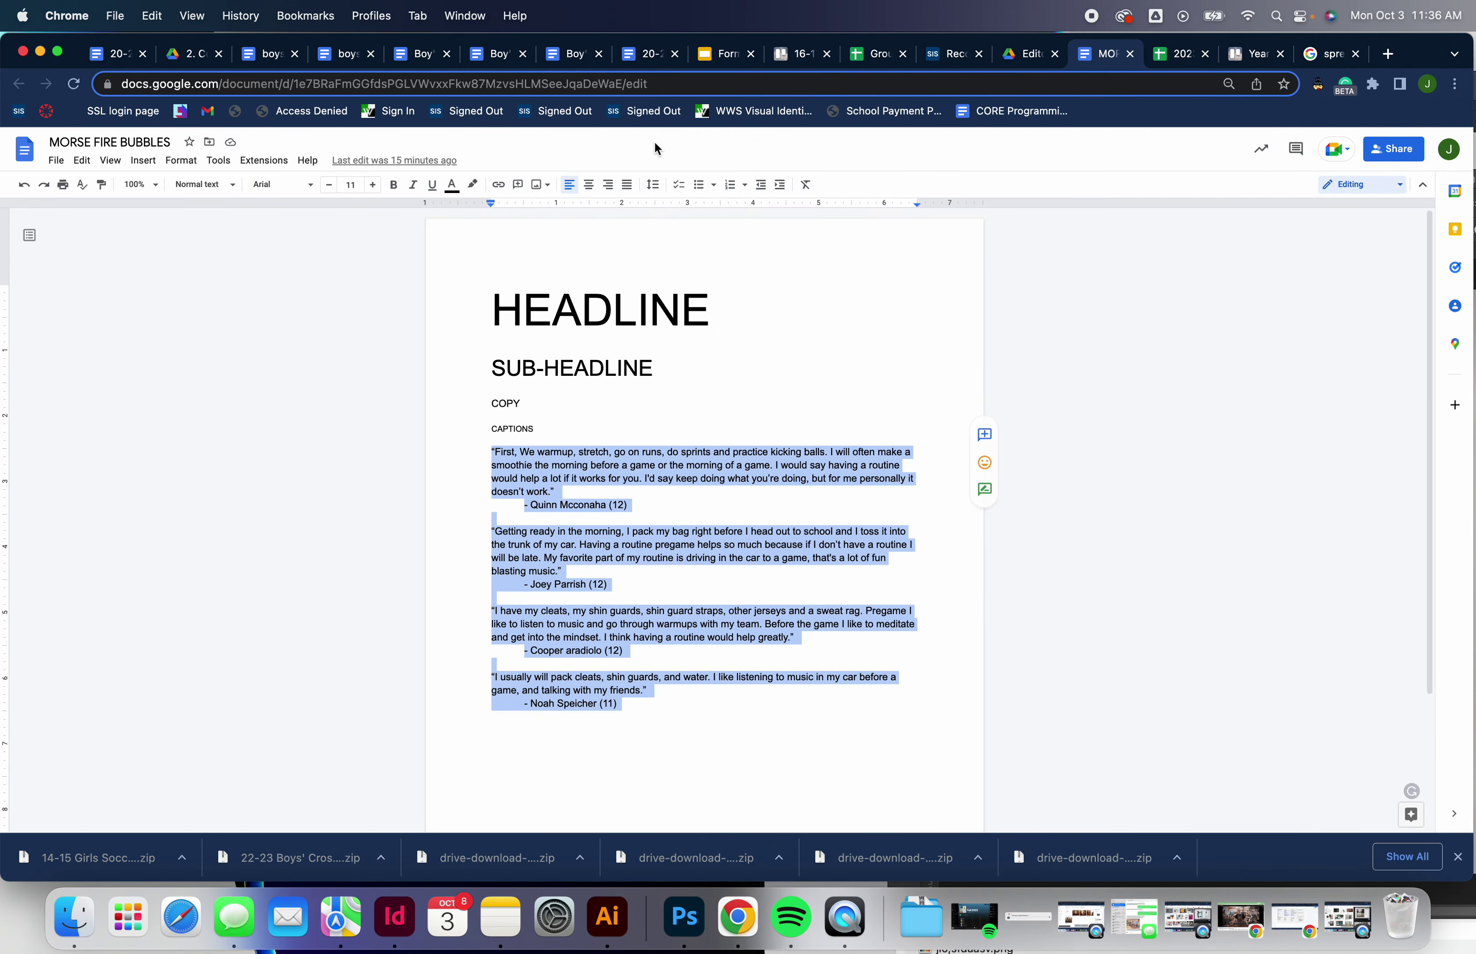
left_click(1029, 53)
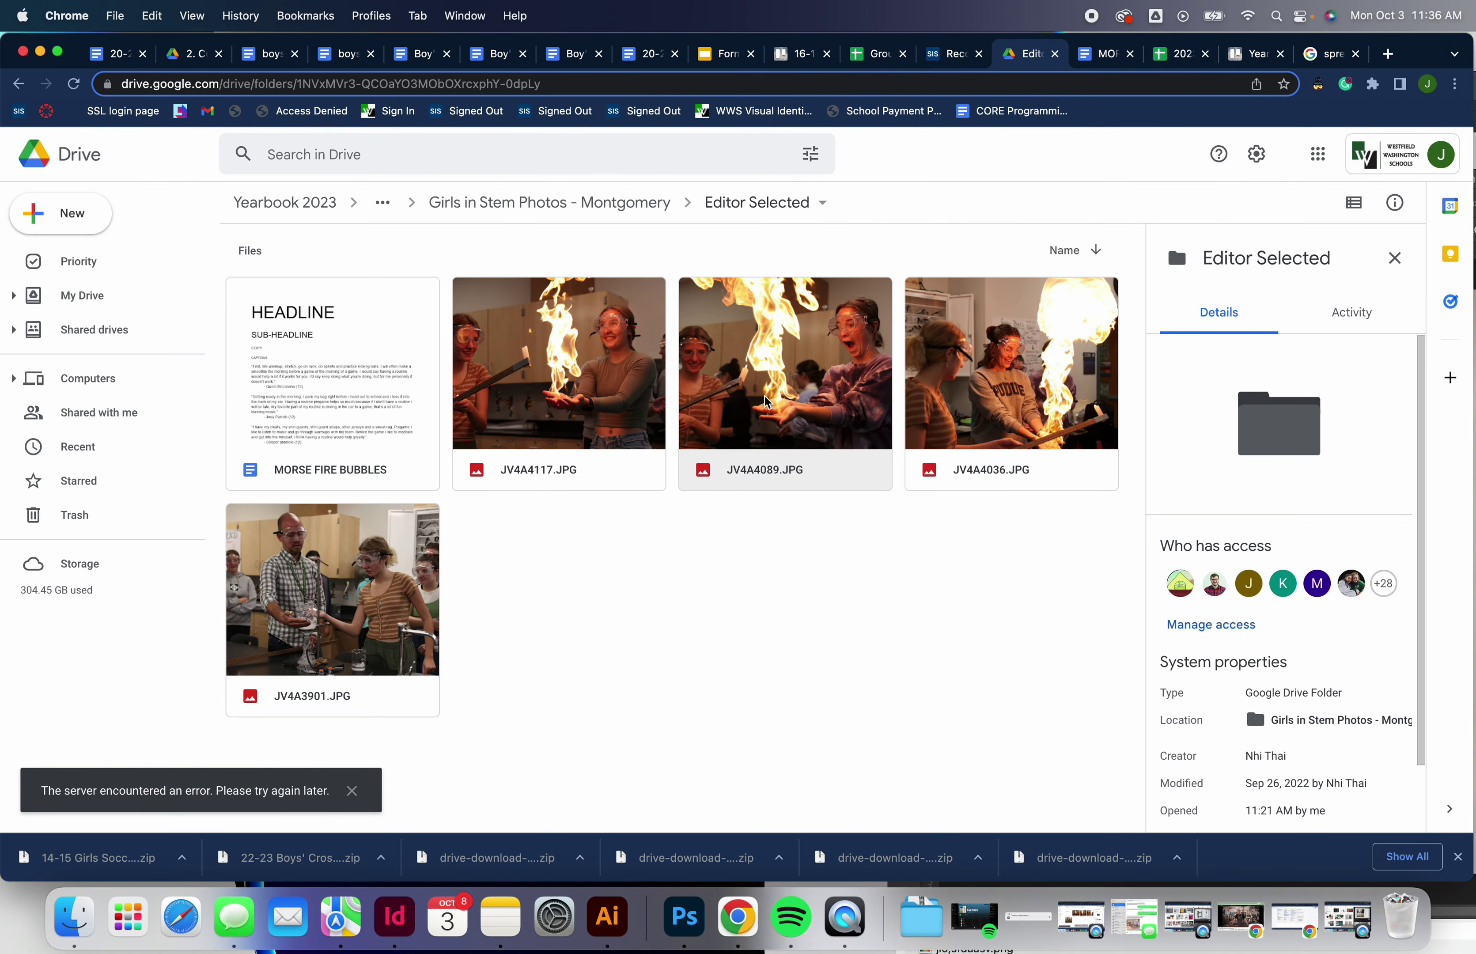
right_click(782, 403)
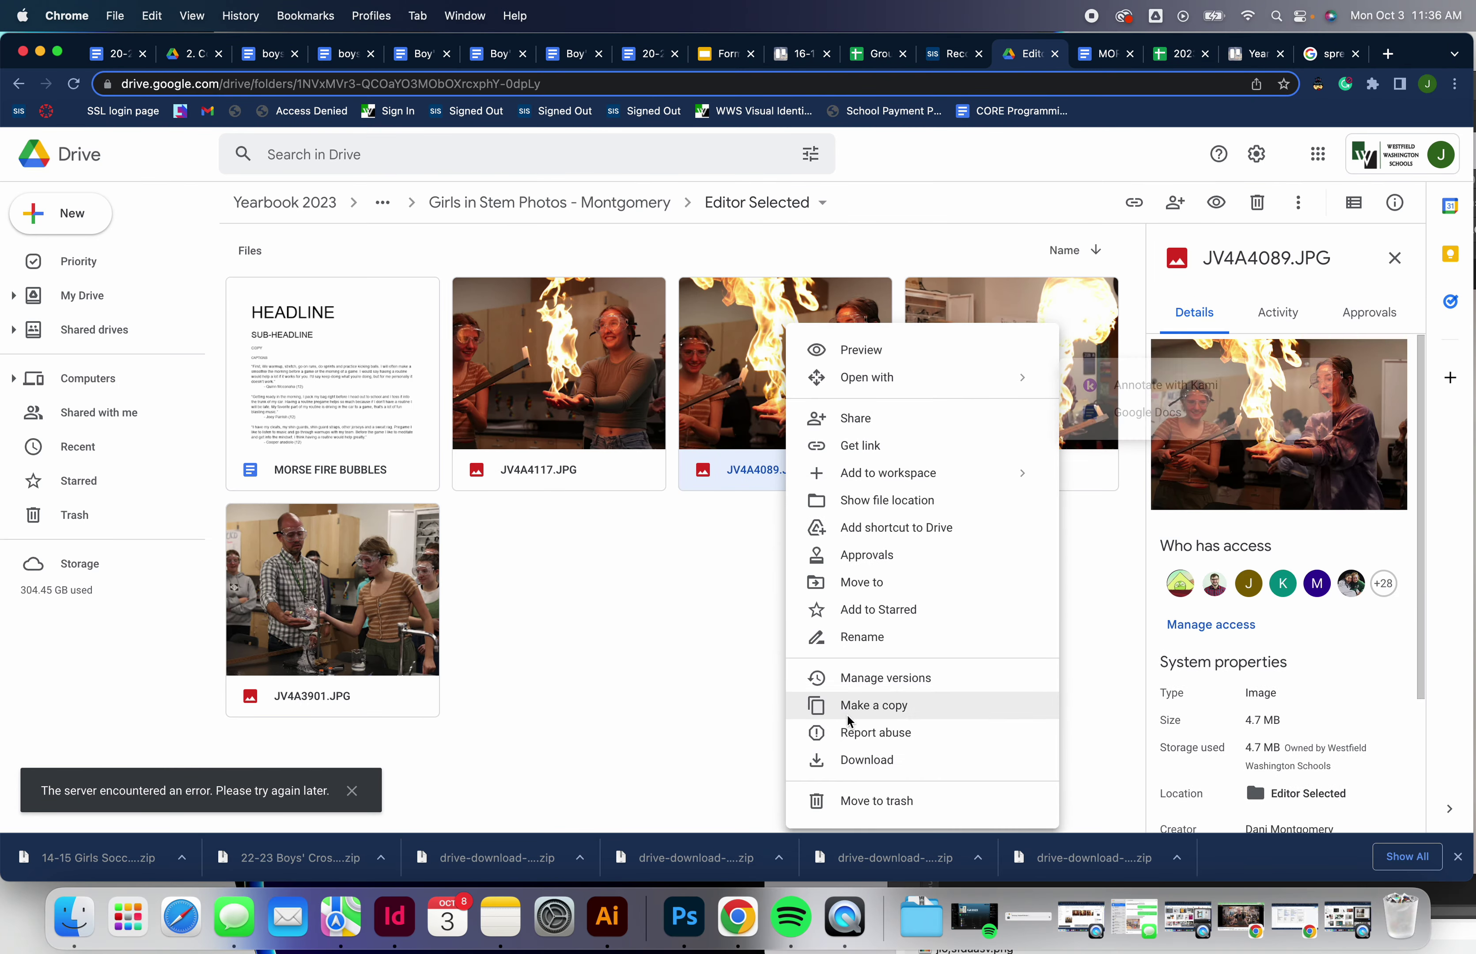
left_click(854, 760)
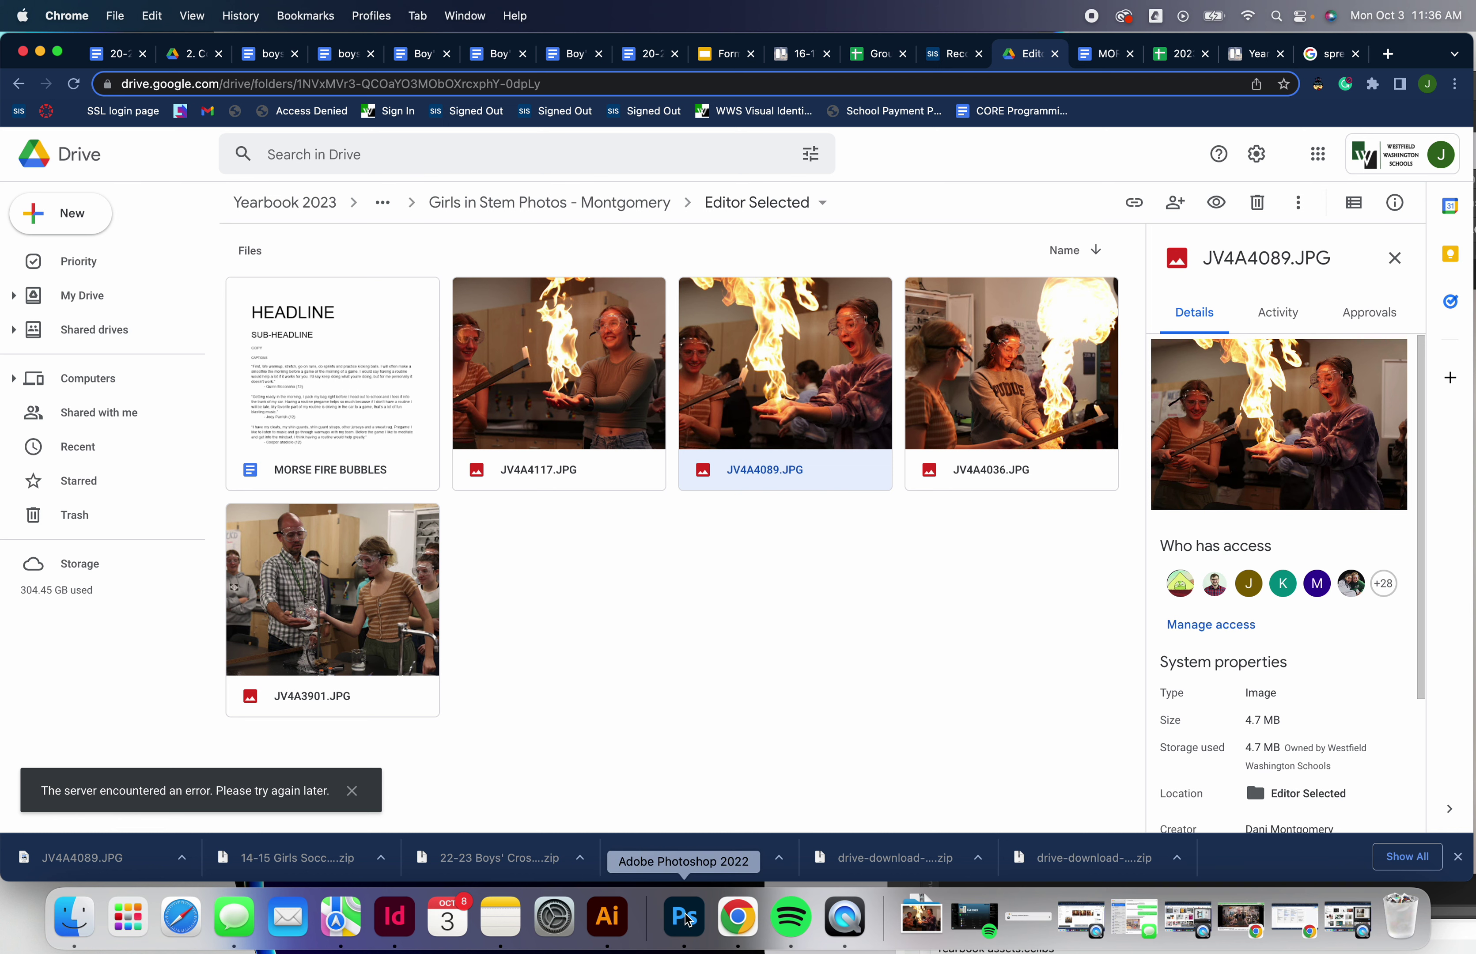
- Open the downloaded JV4A4089.JPG from the Downloads folder in Adobe Photoshop 2022
left_click(73, 917)
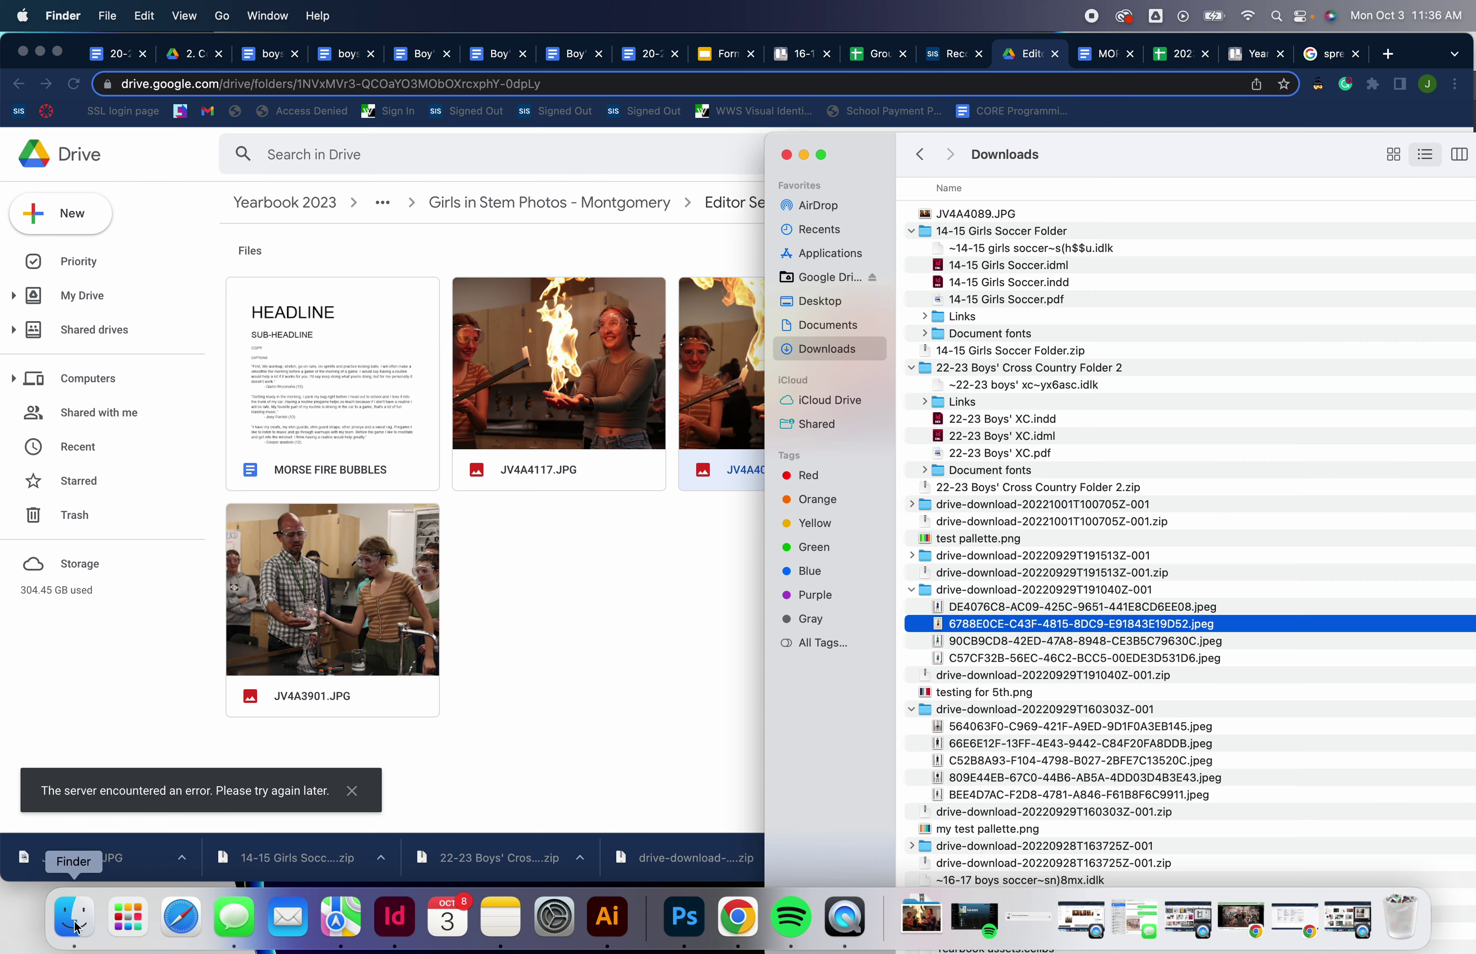
right_click(962, 215)
mouse_move(1028, 242)
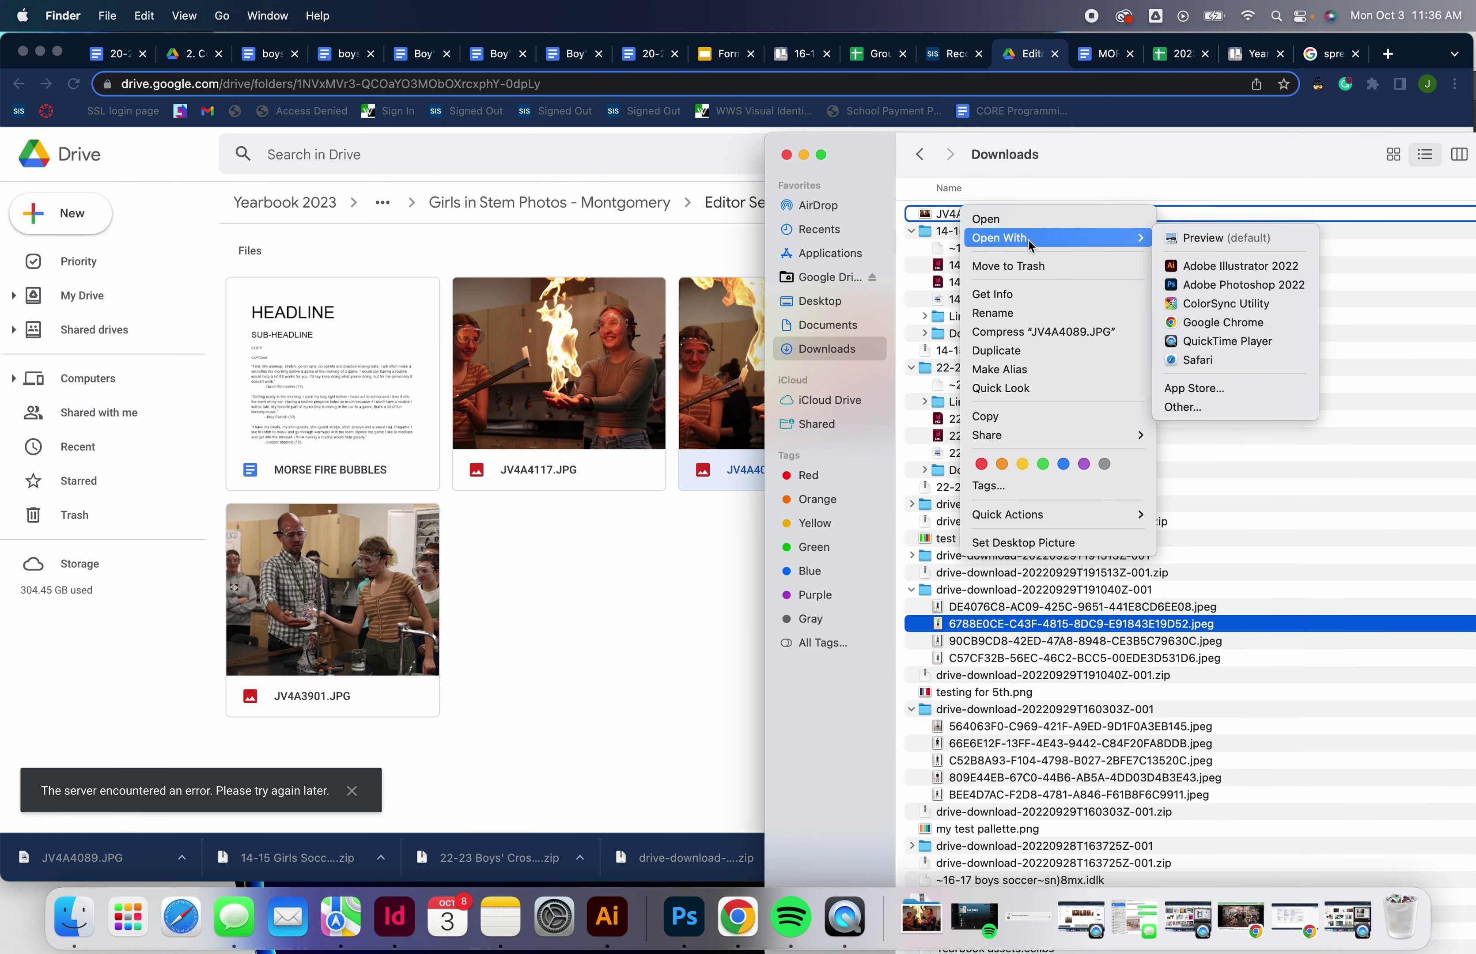
left_click(1217, 285)
left_click_drag(1006, 171, 386, 92)
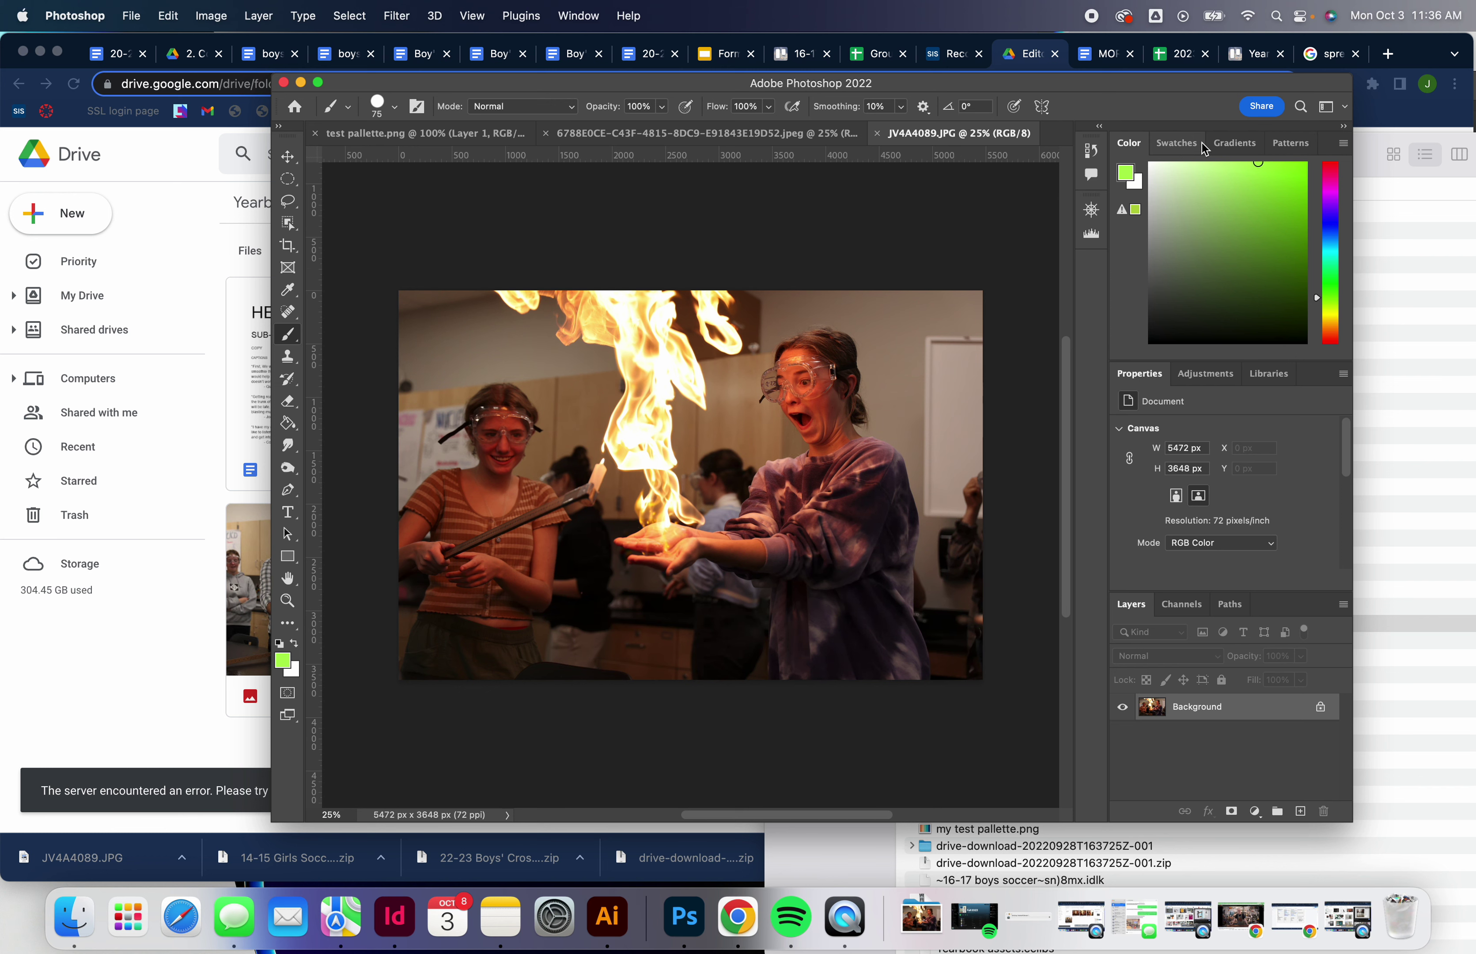
- Show the Histogram for JV4A4089.JPG and reposition the application window on the desktop
left_click(576, 19)
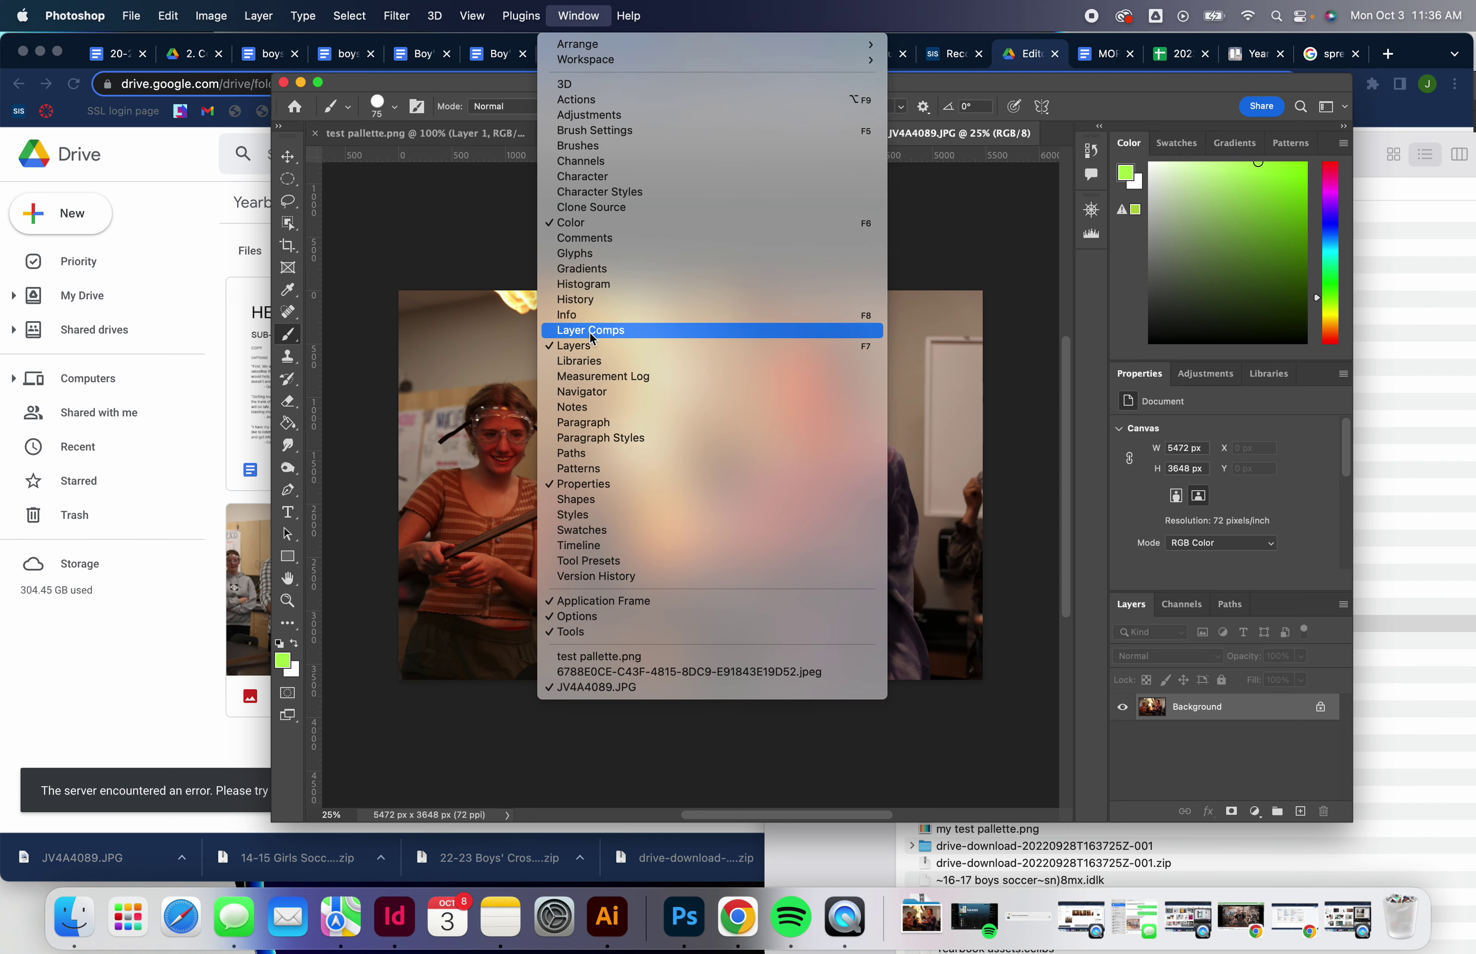
left_click(582, 284)
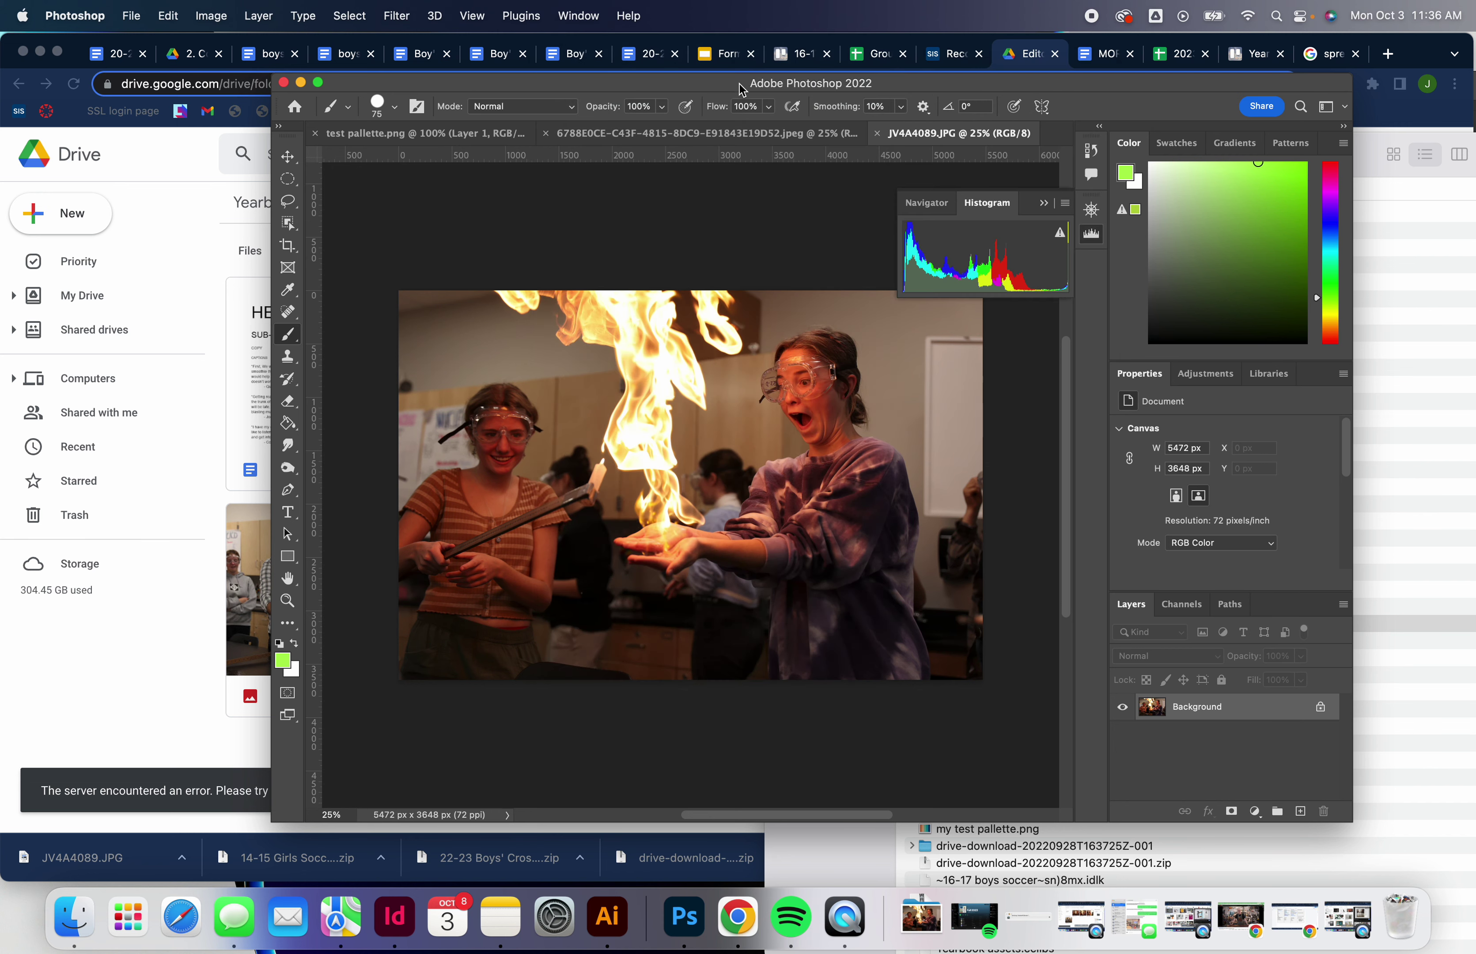
left_click_drag(741, 90, 603, 72)
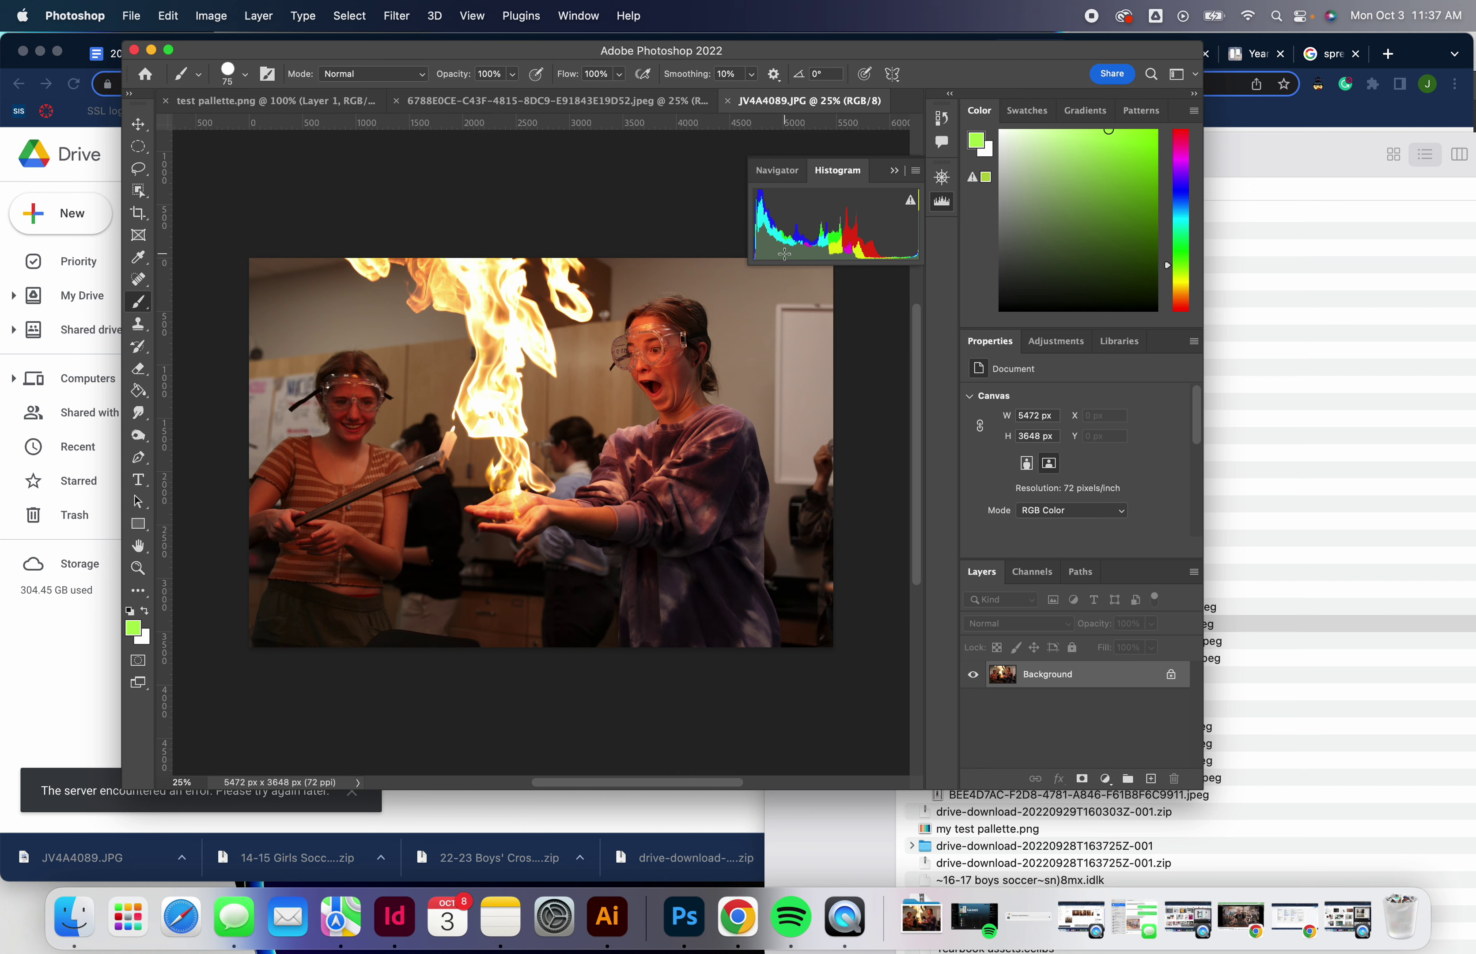
- Duplicate the Background layer of the photo as Background copy within the same document
right_click(1129, 683)
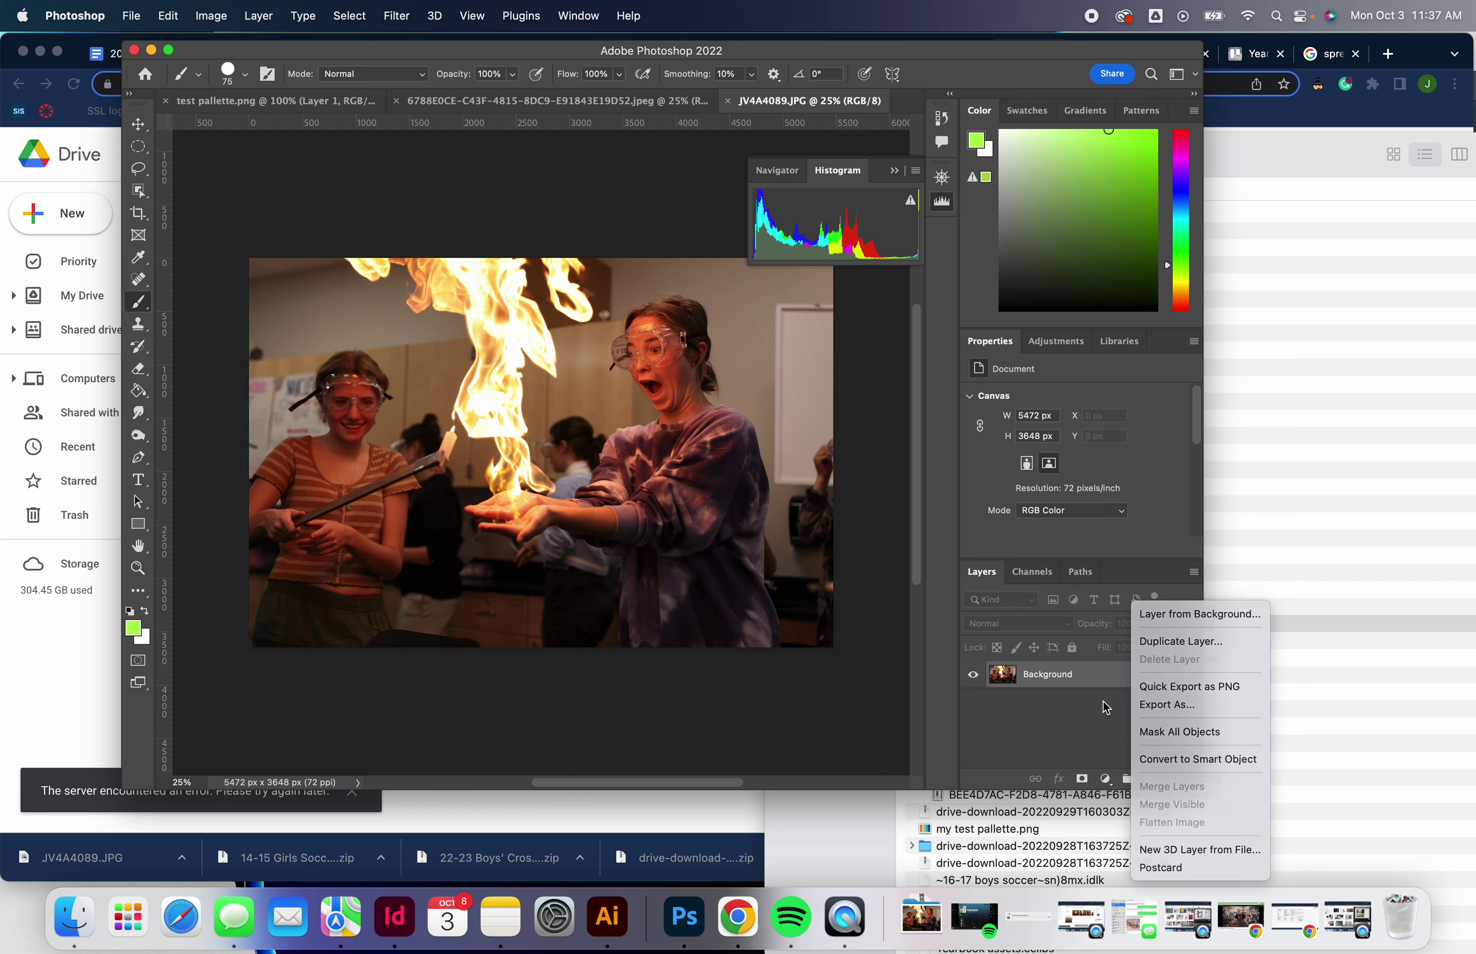
left_click(1079, 681)
right_click(1089, 681)
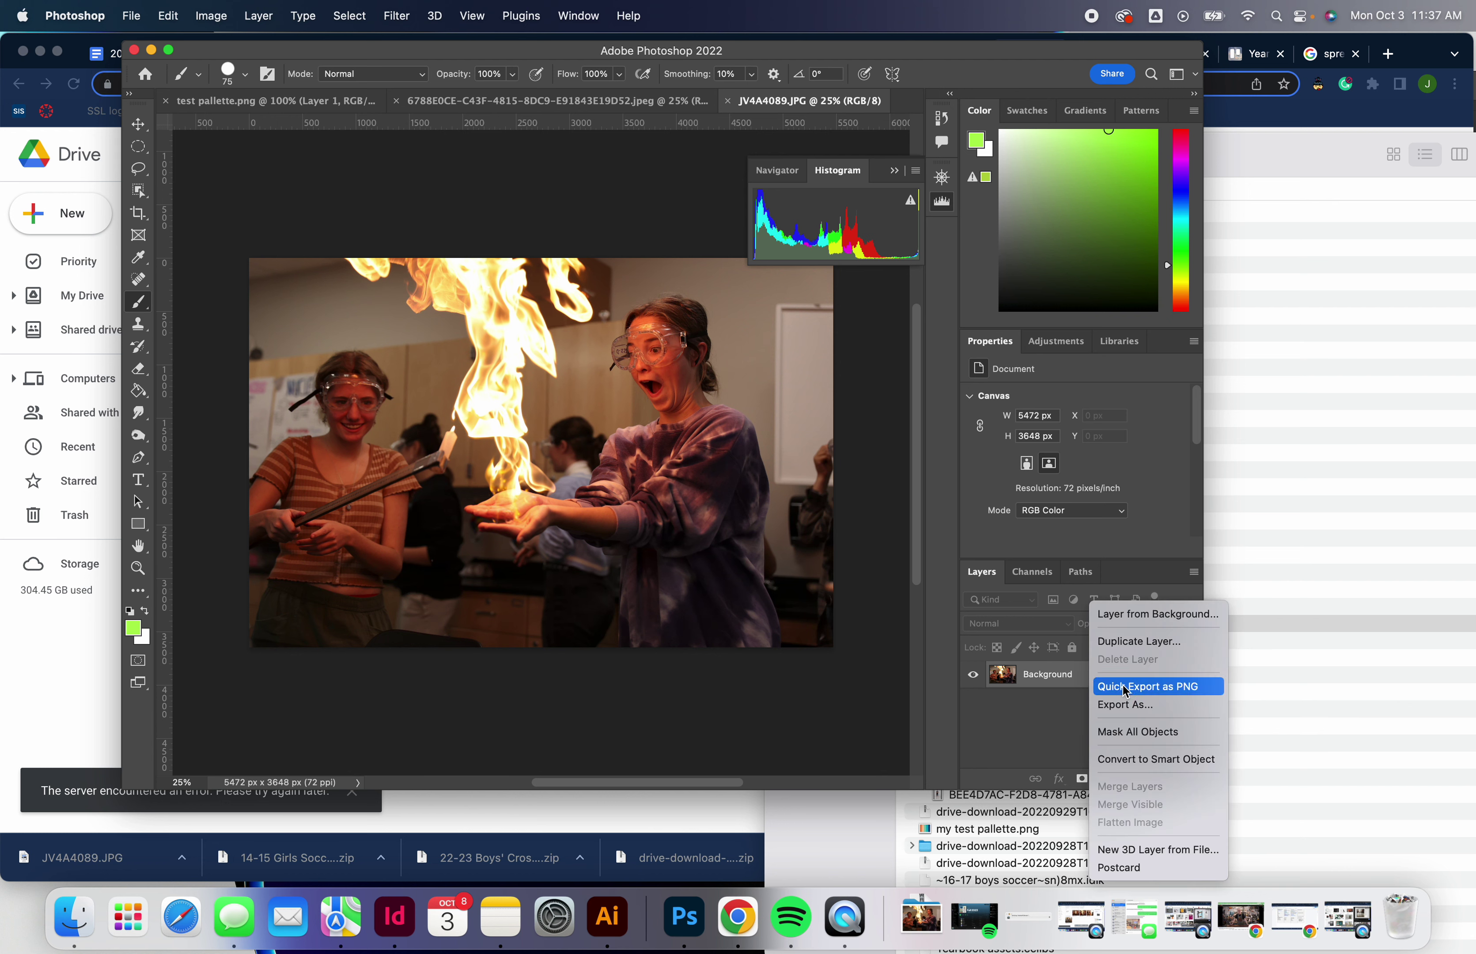
left_click(1057, 704)
right_click(1069, 681)
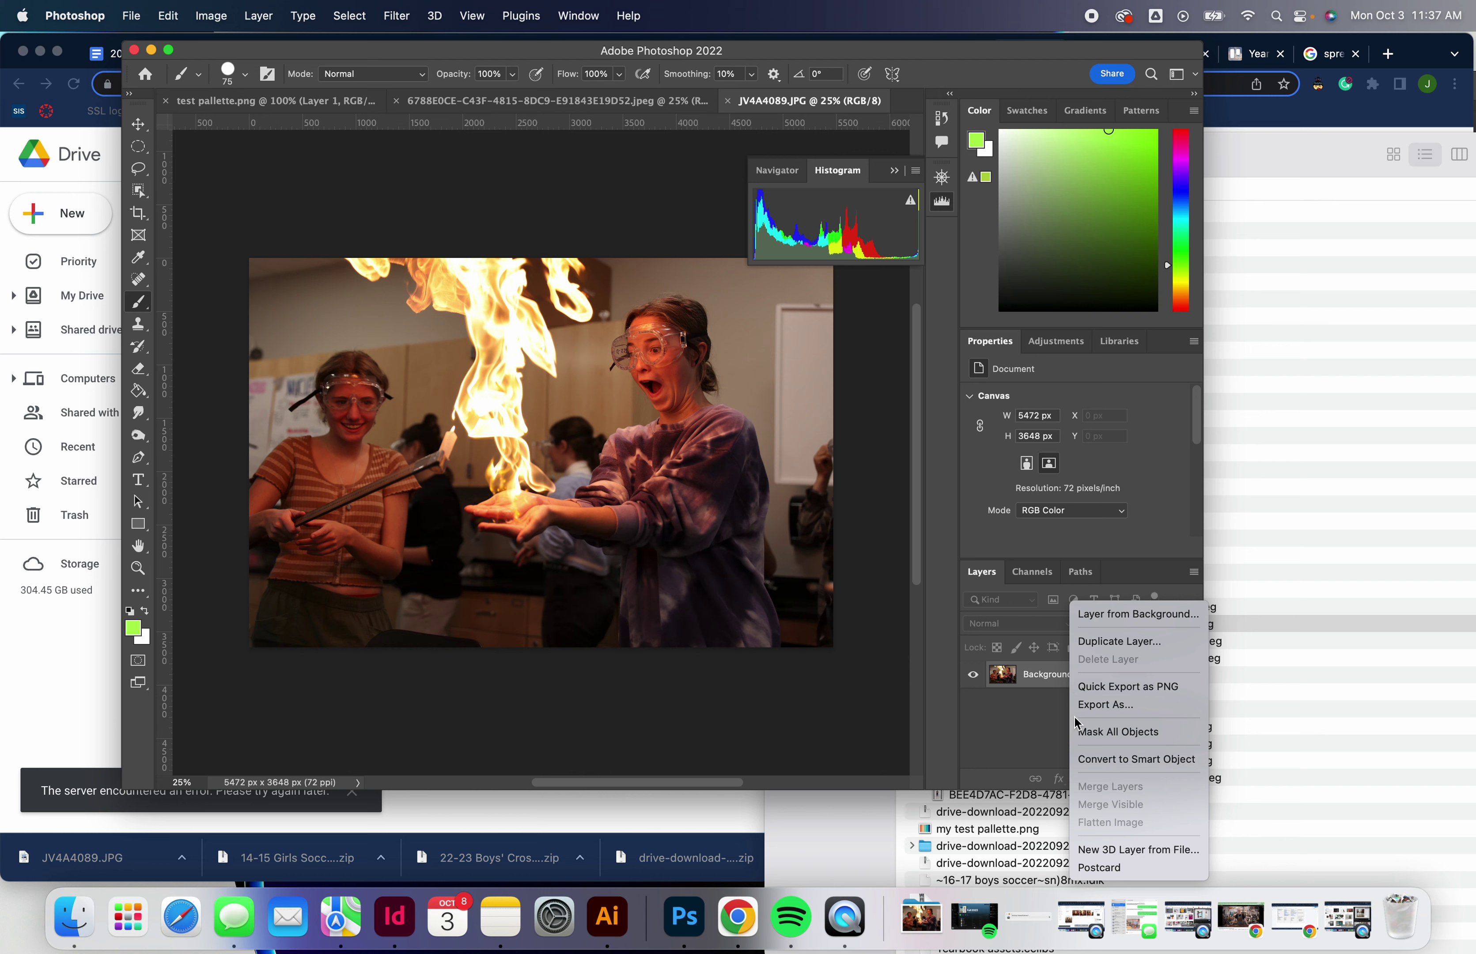
left_click(1118, 642)
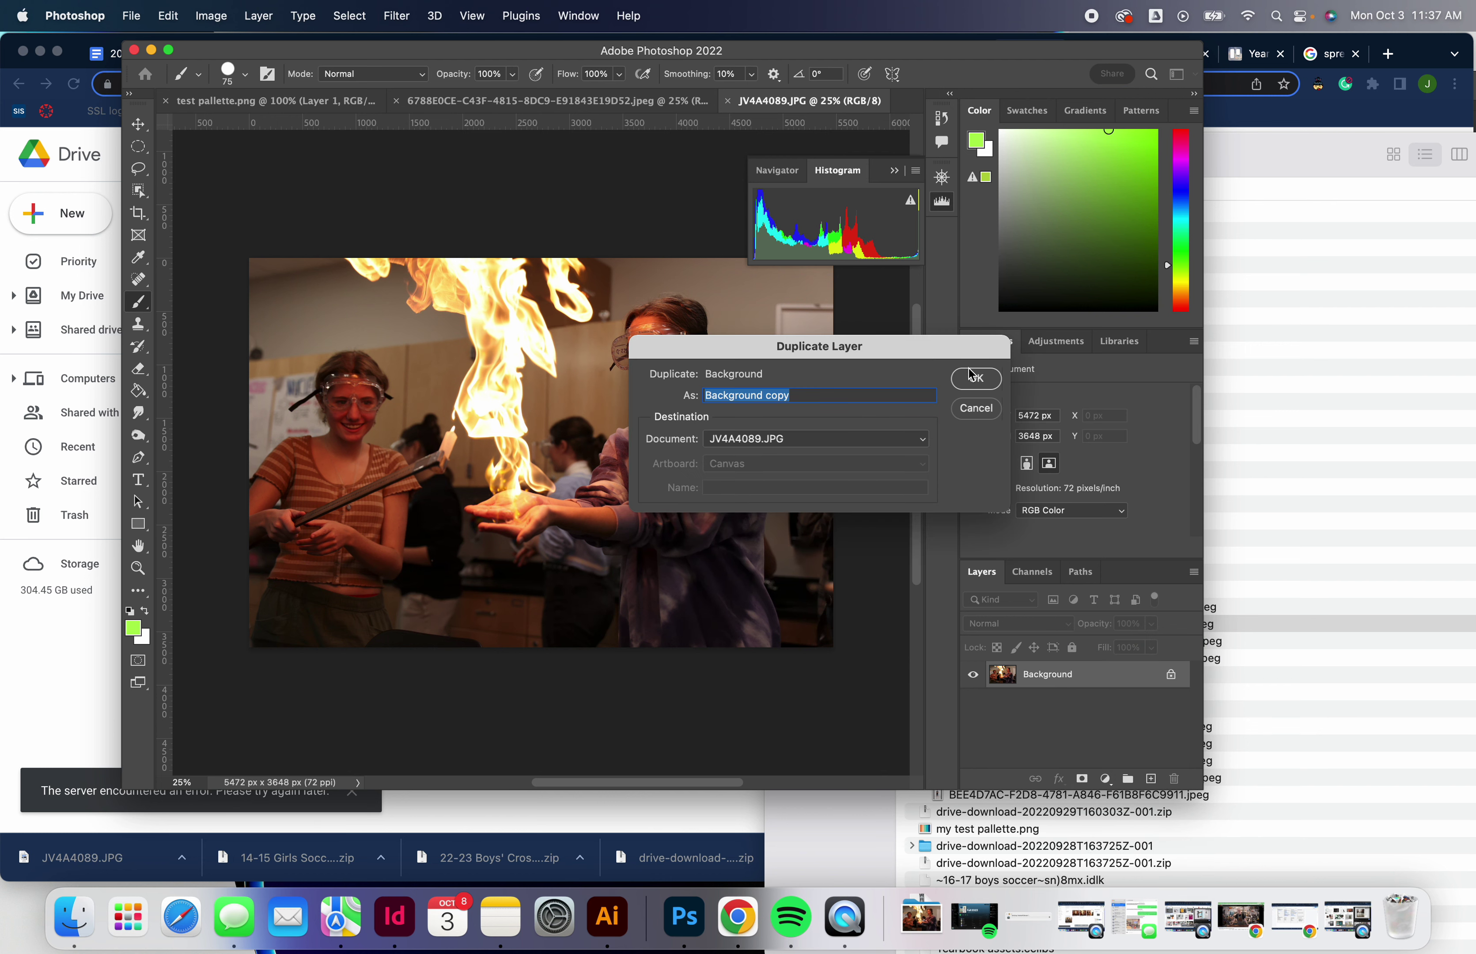
left_click(971, 374)
- Convert the Background copy layer to a smart object
right_click(1082, 676)
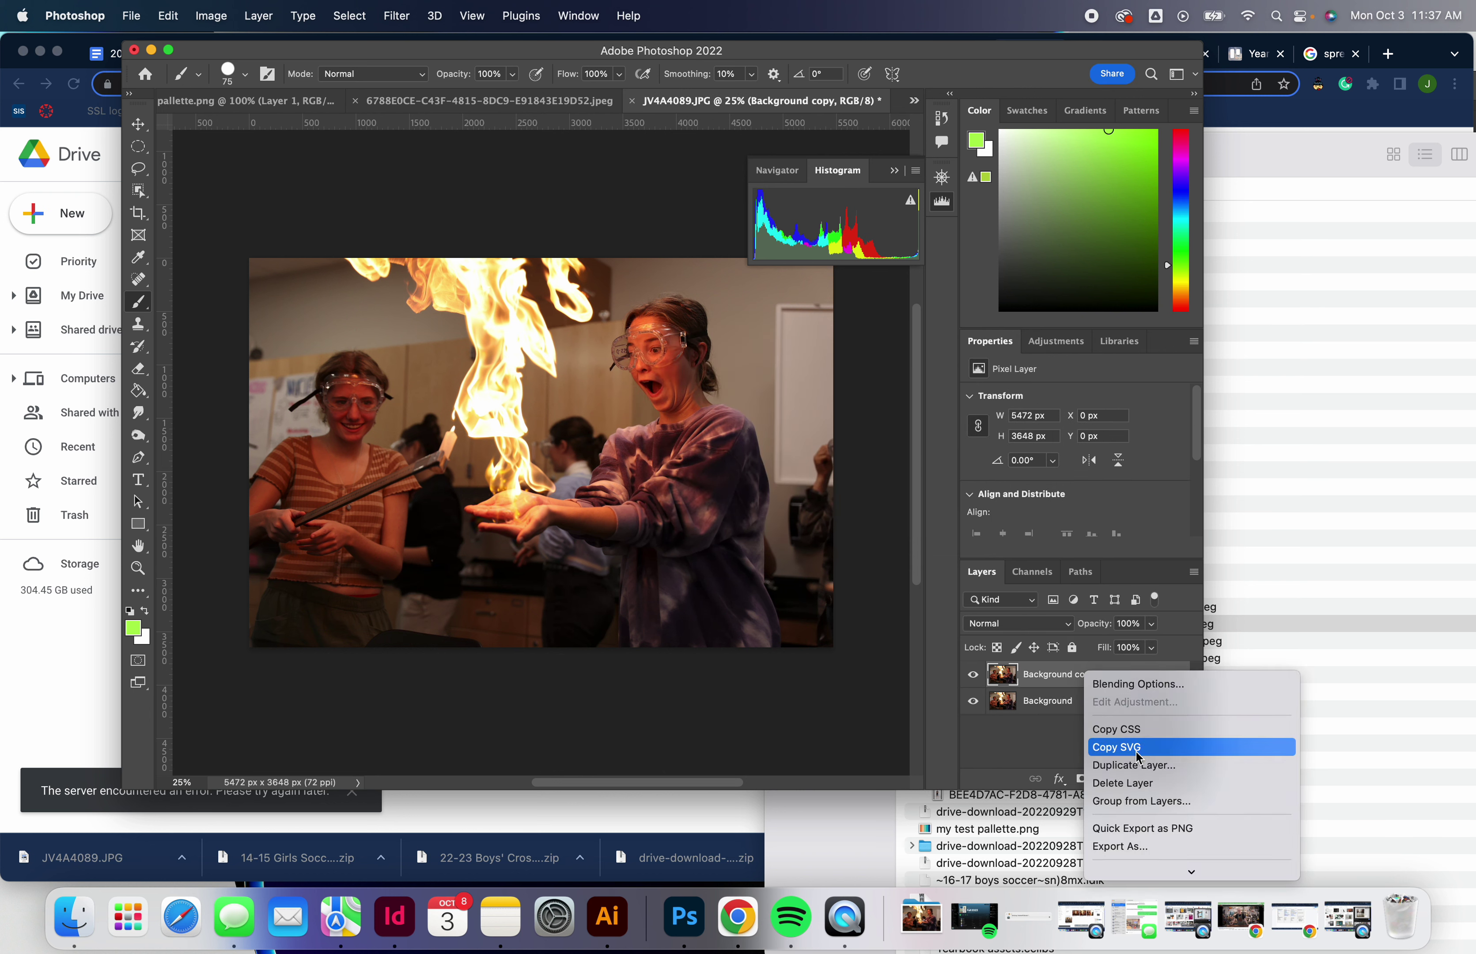
scroll(1138, 756, "down", 5)
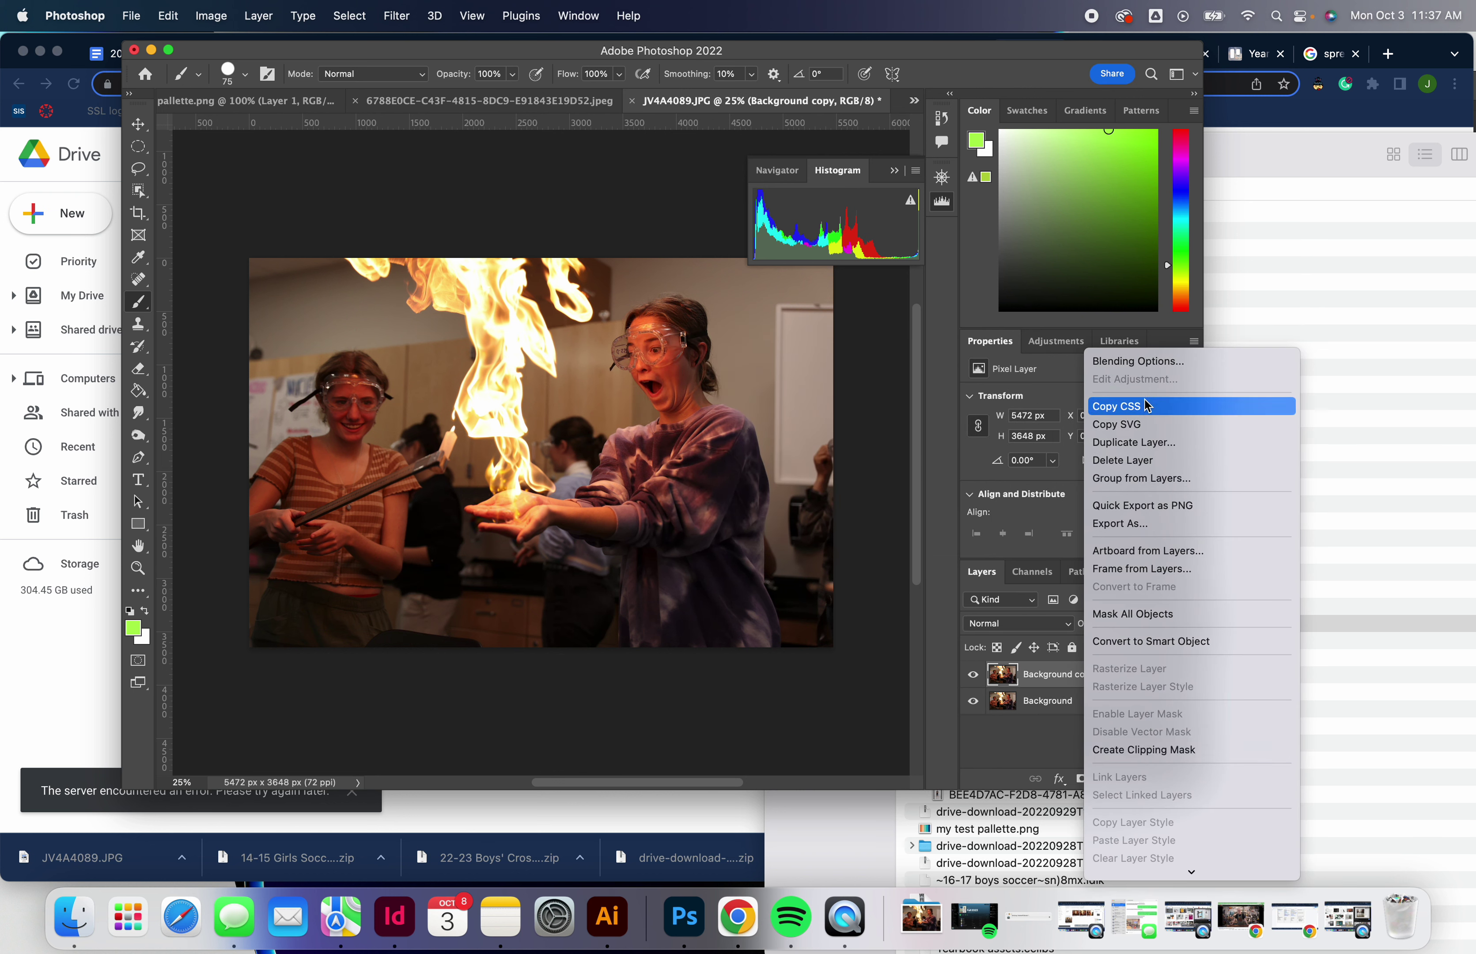
left_click(1141, 642)
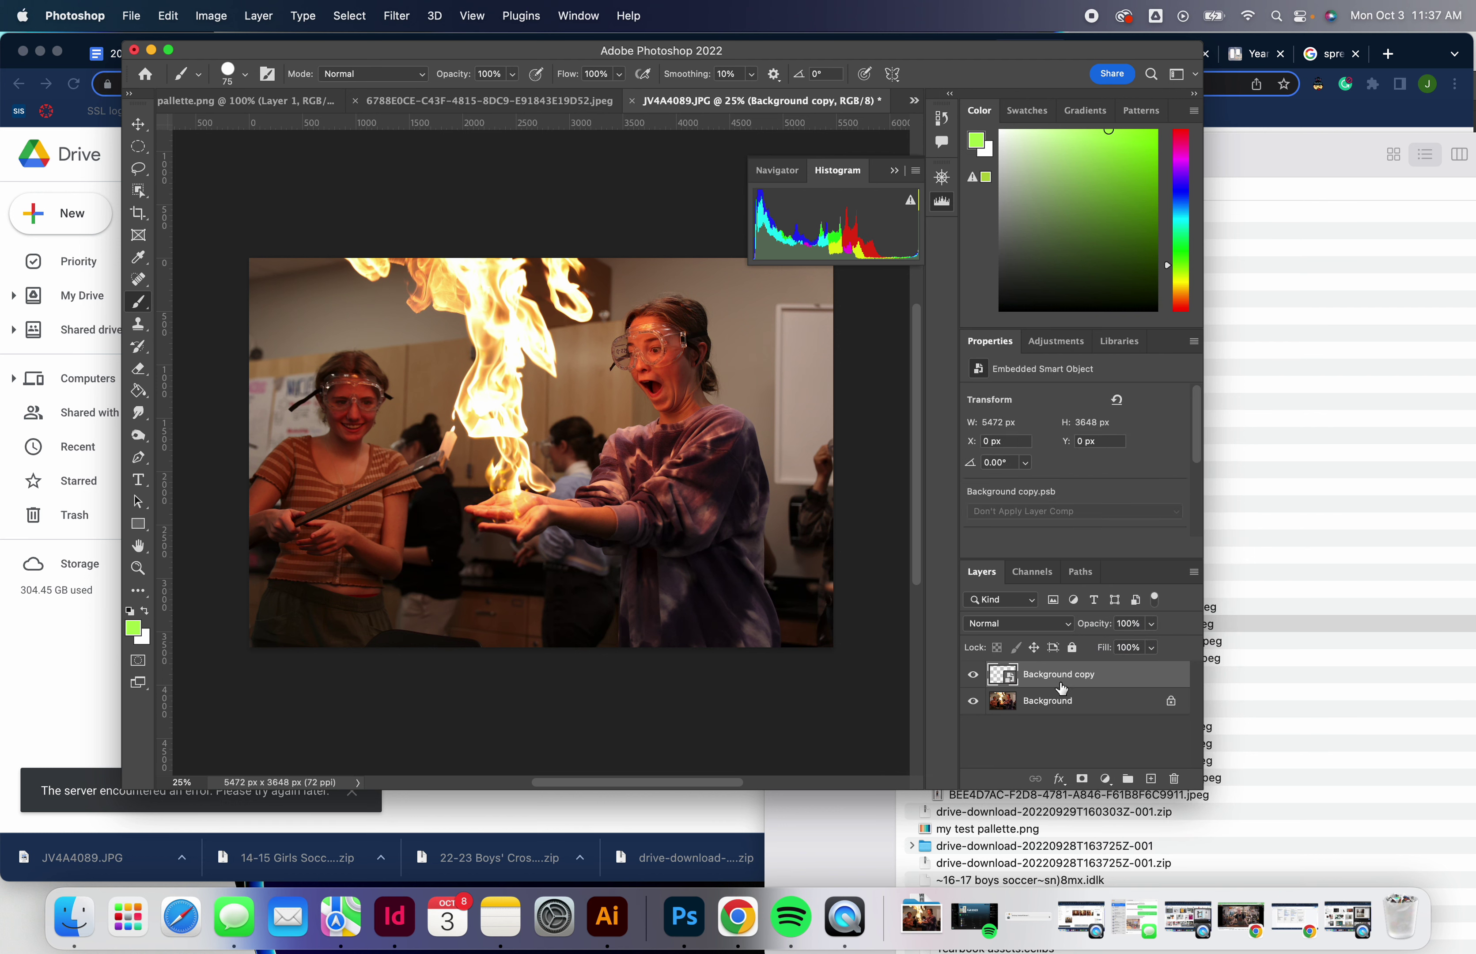
left_click(399, 18)
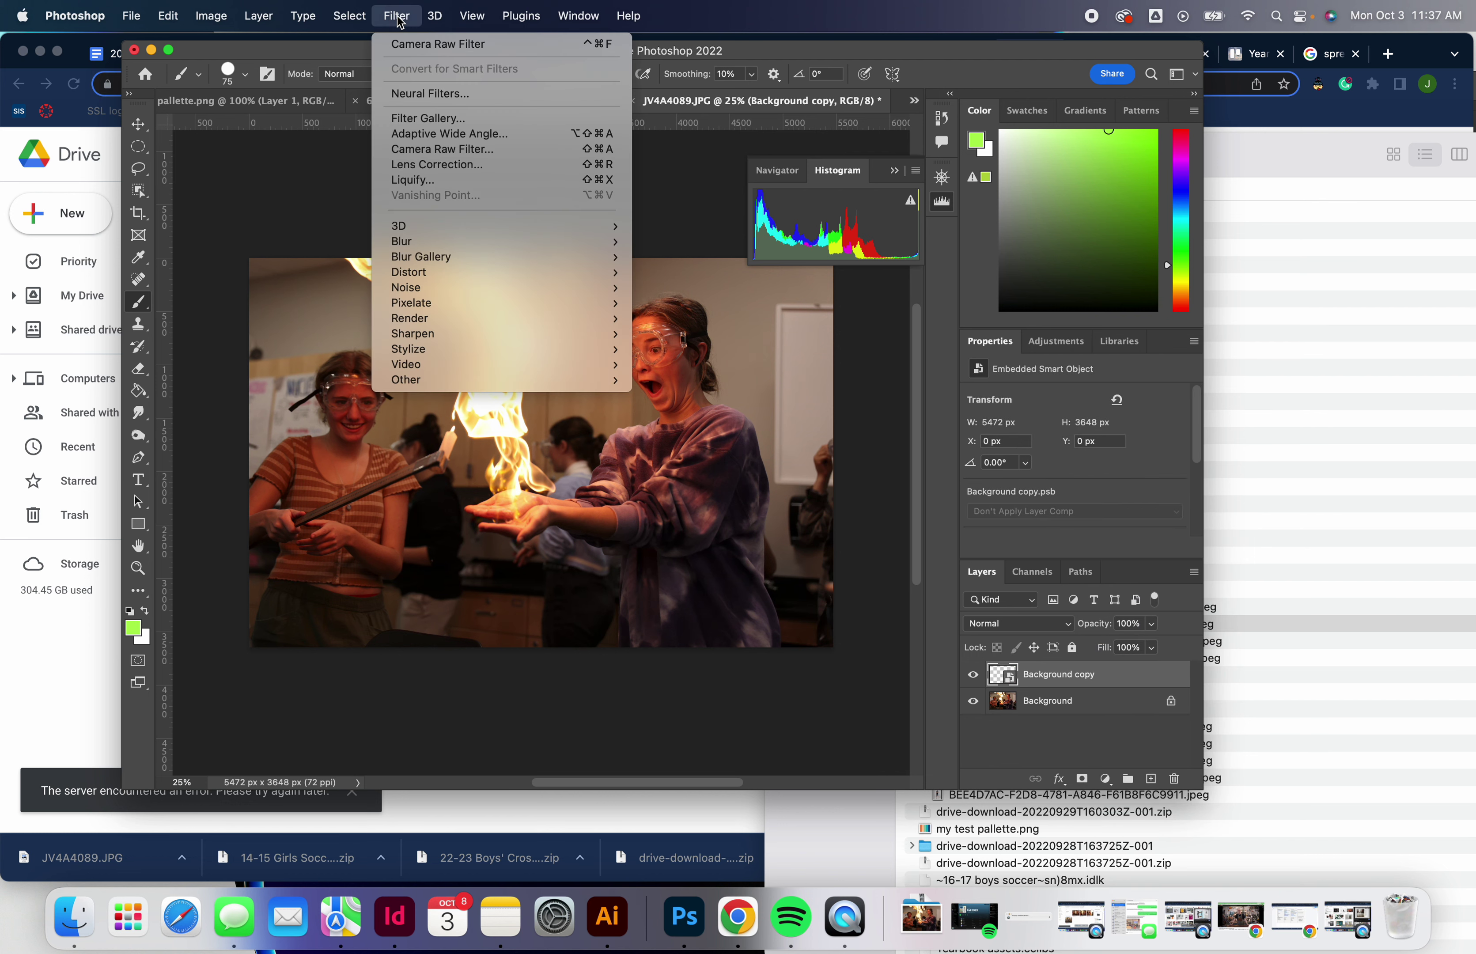
left_click(411, 44)
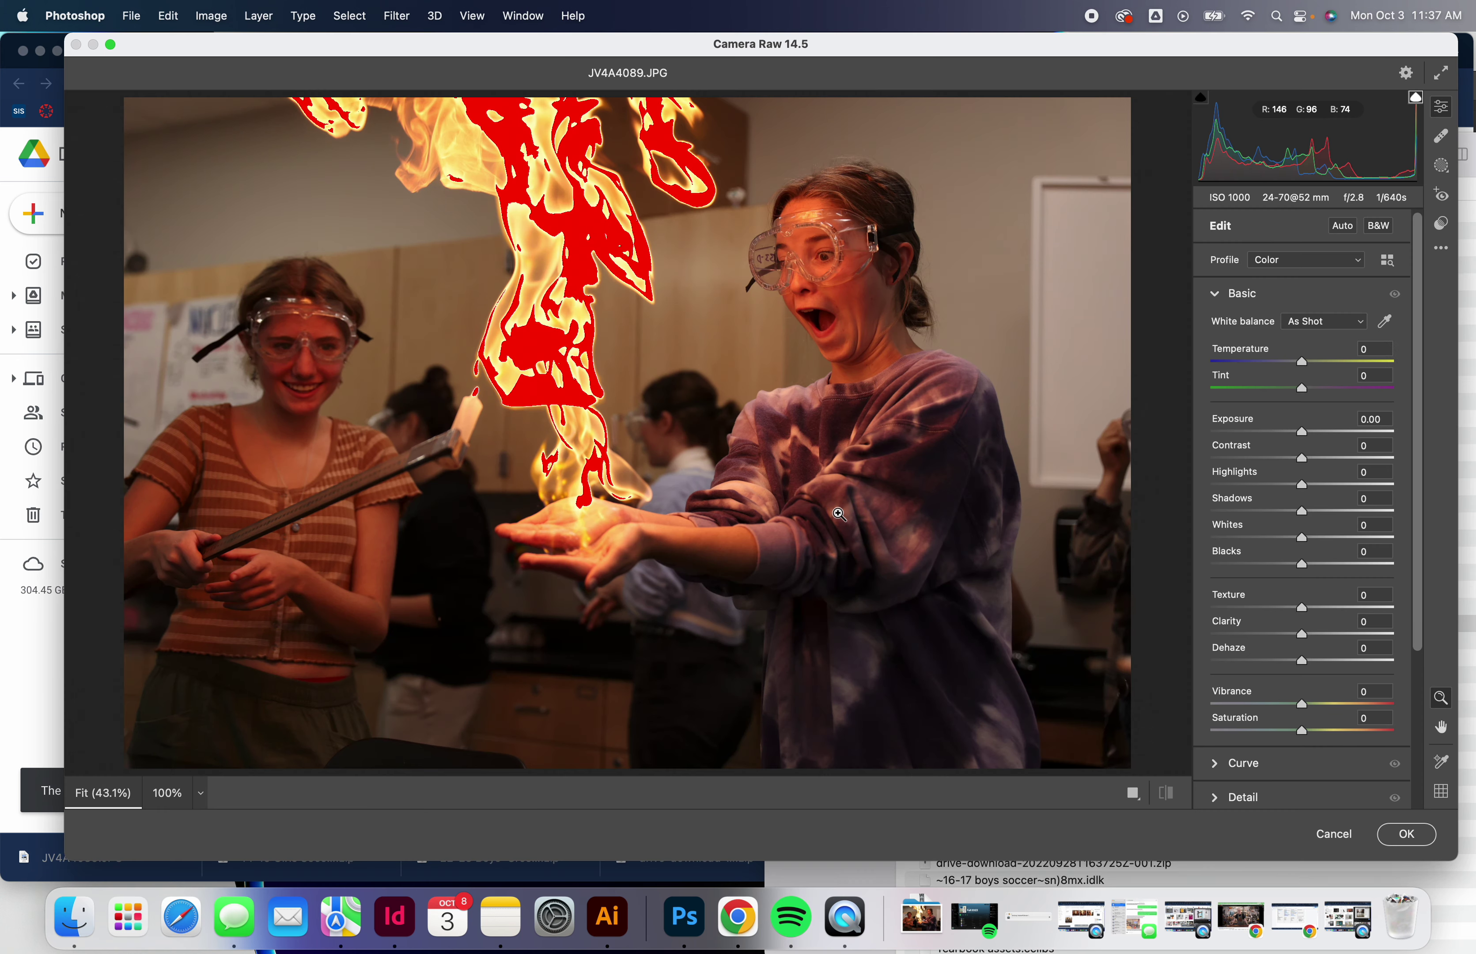
left_click(1339, 834)
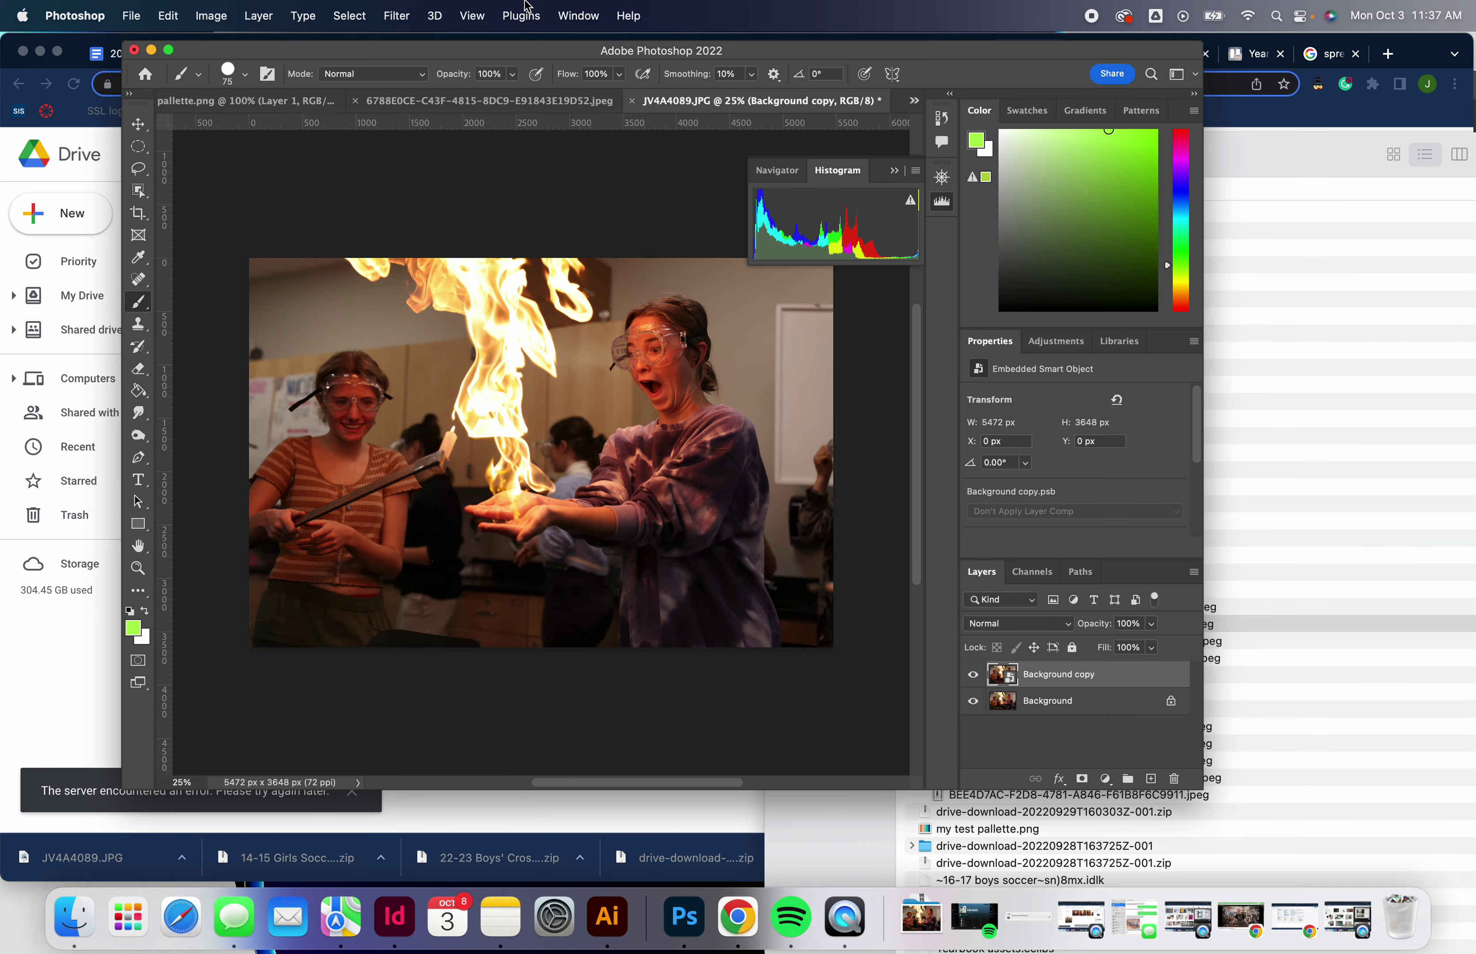
- Open the Camera Raw Filter on the smart object and toggle the highlight clipping warning to check the flames, leaving it off
left_click(403, 19)
left_click(461, 154)
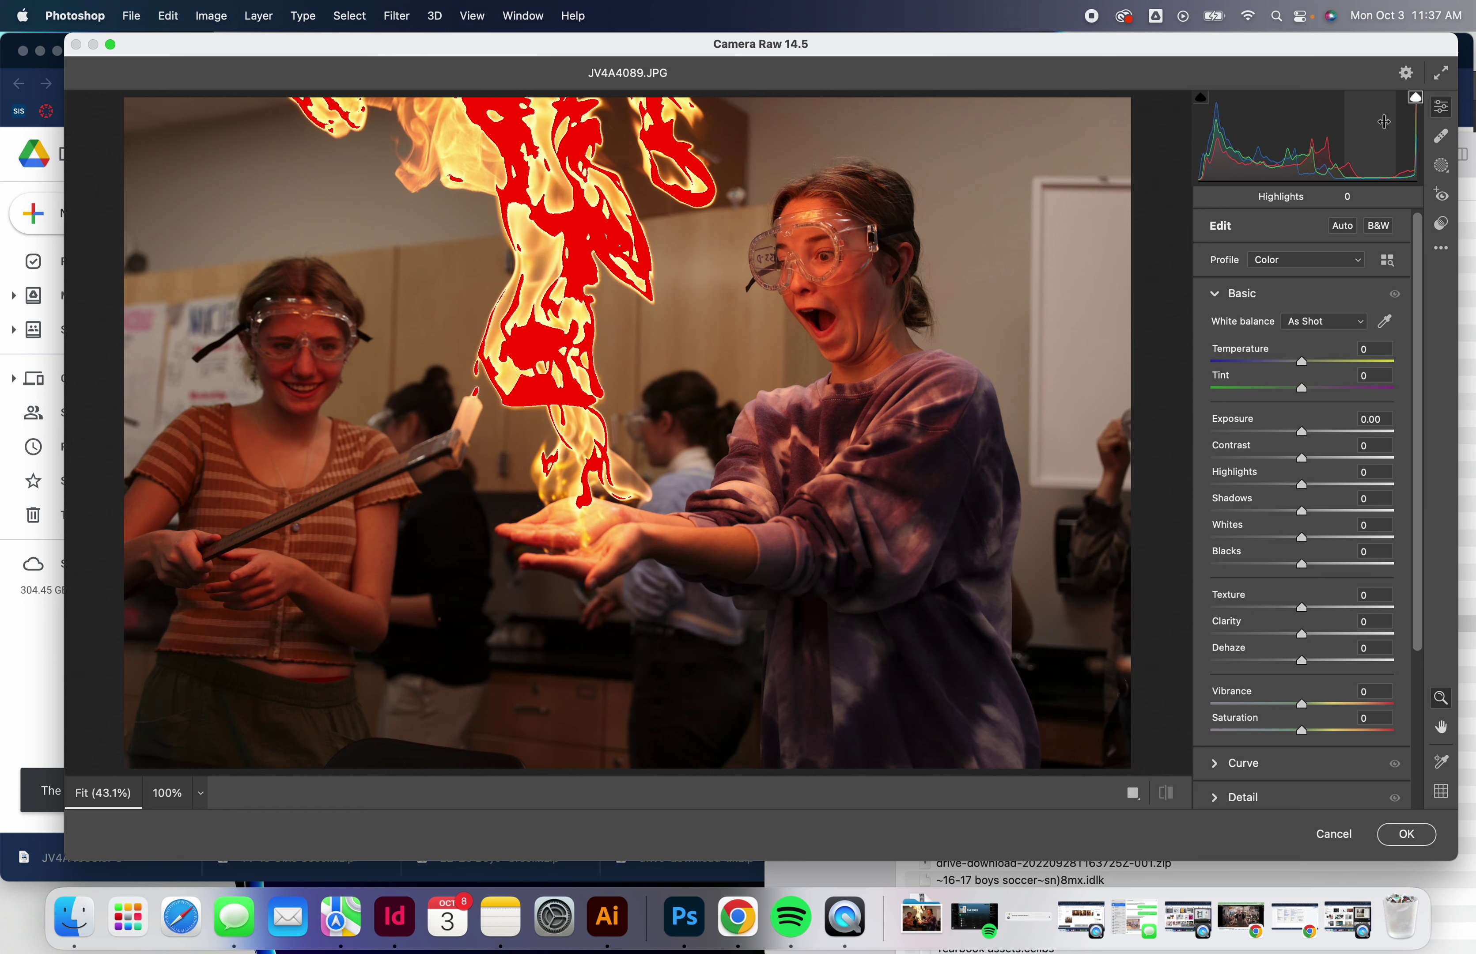
left_click(1415, 99)
left_click(1415, 100)
left_click(1415, 100)
left_click(1415, 99)
left_click(1415, 100)
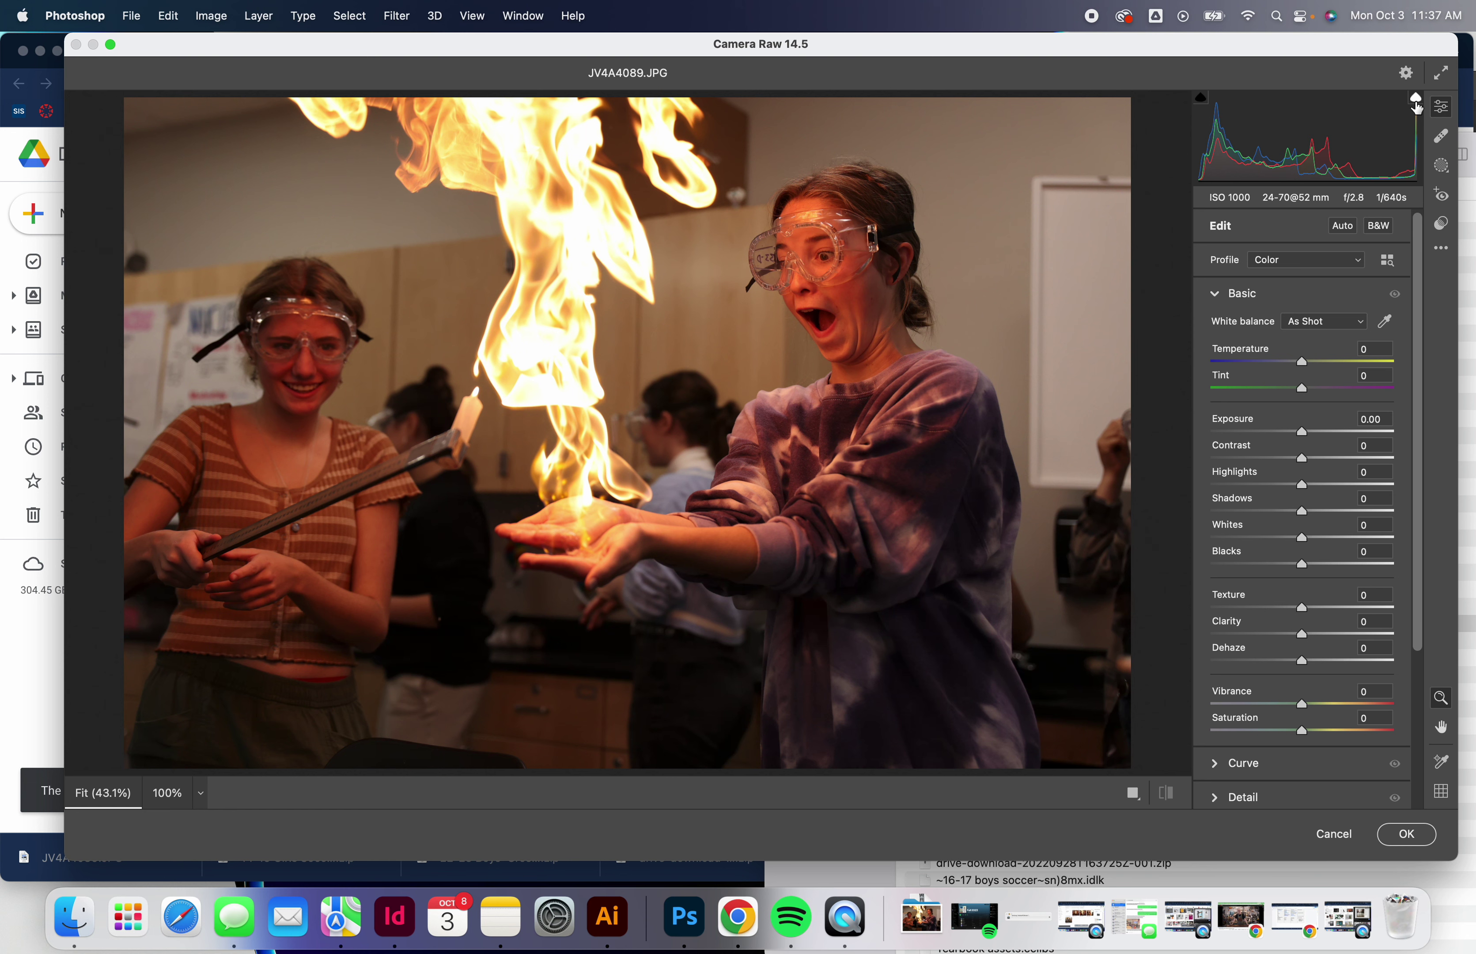
left_click(1415, 99)
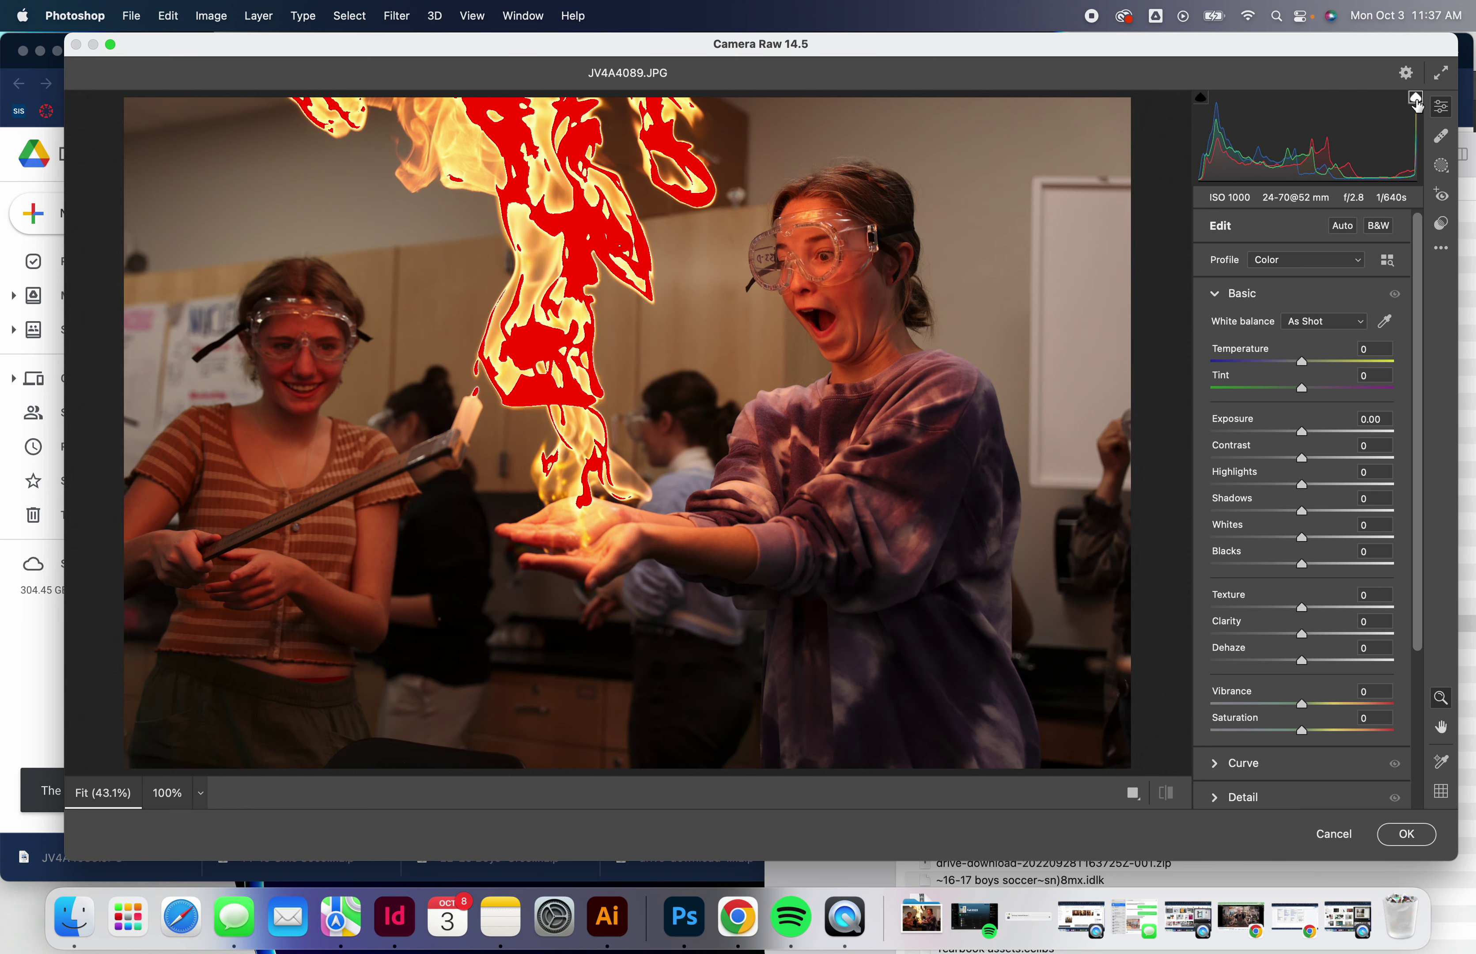
left_click(1415, 99)
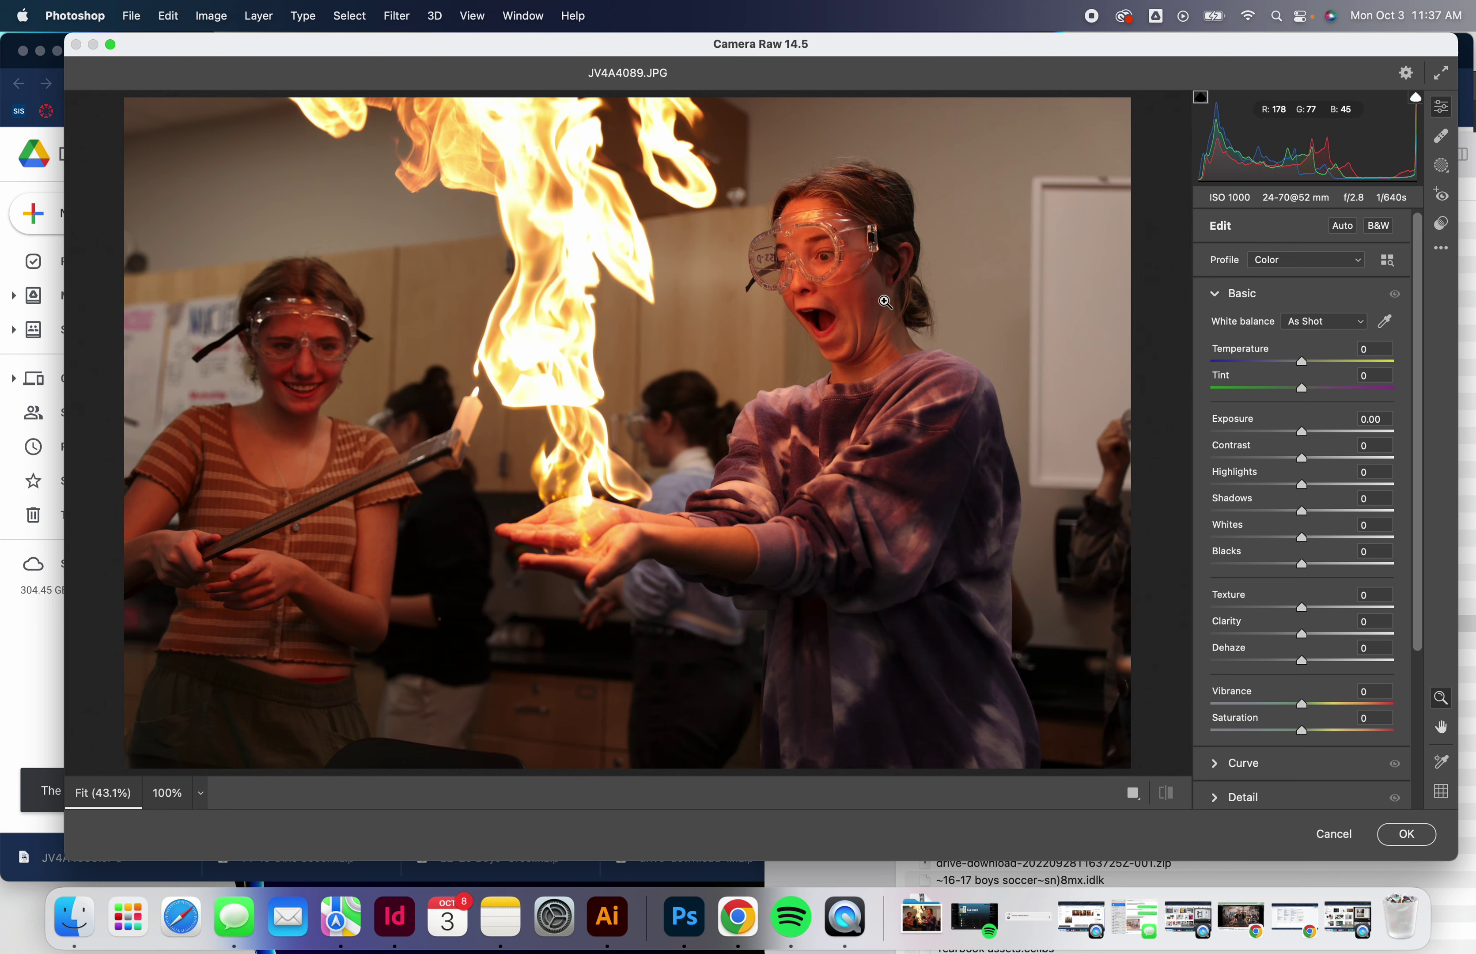
- With the highlight clipping warning on, set the Basic tones to Exposure +1.15, Shadows +49 and Whites -68
left_click_drag(1243, 434, 1305, 436)
scroll(1259, 441, "down", 1)
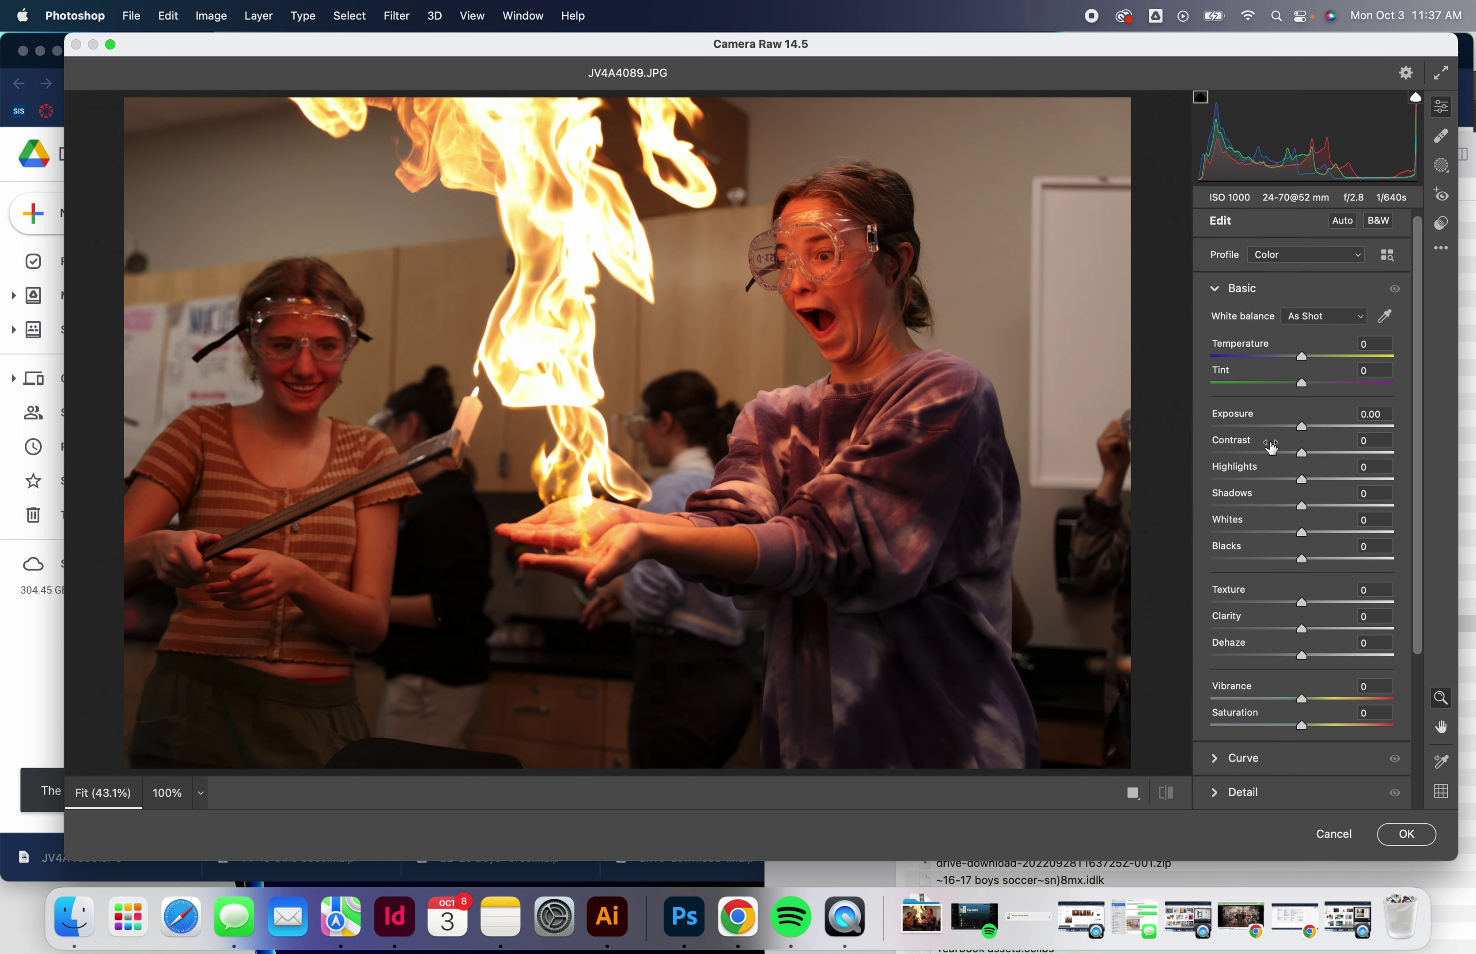
left_click(1307, 432)
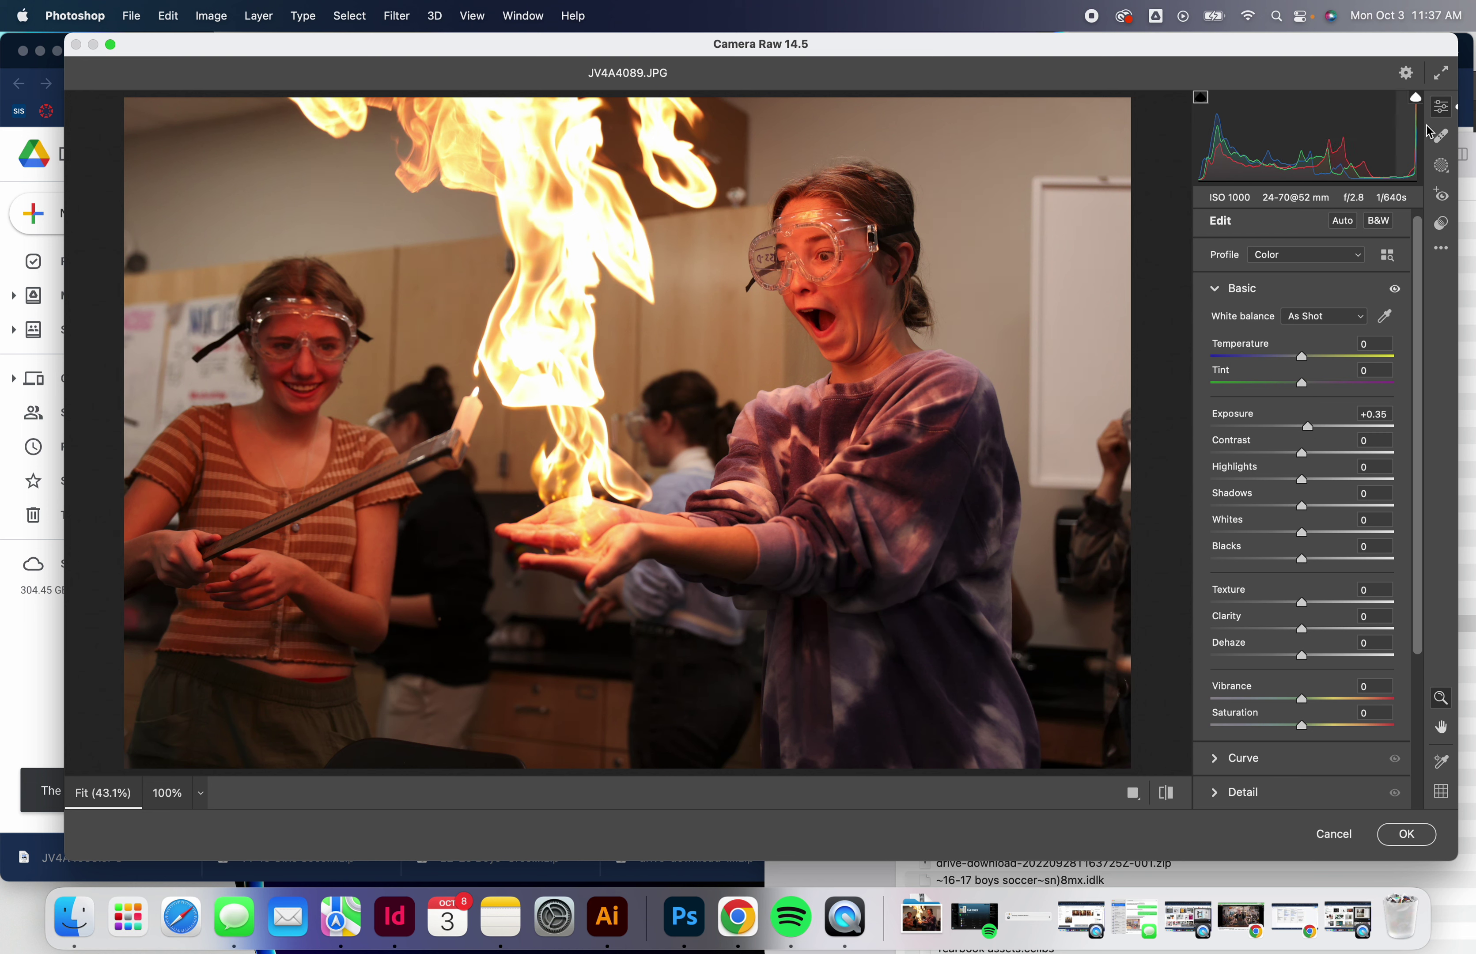
left_click(1416, 98)
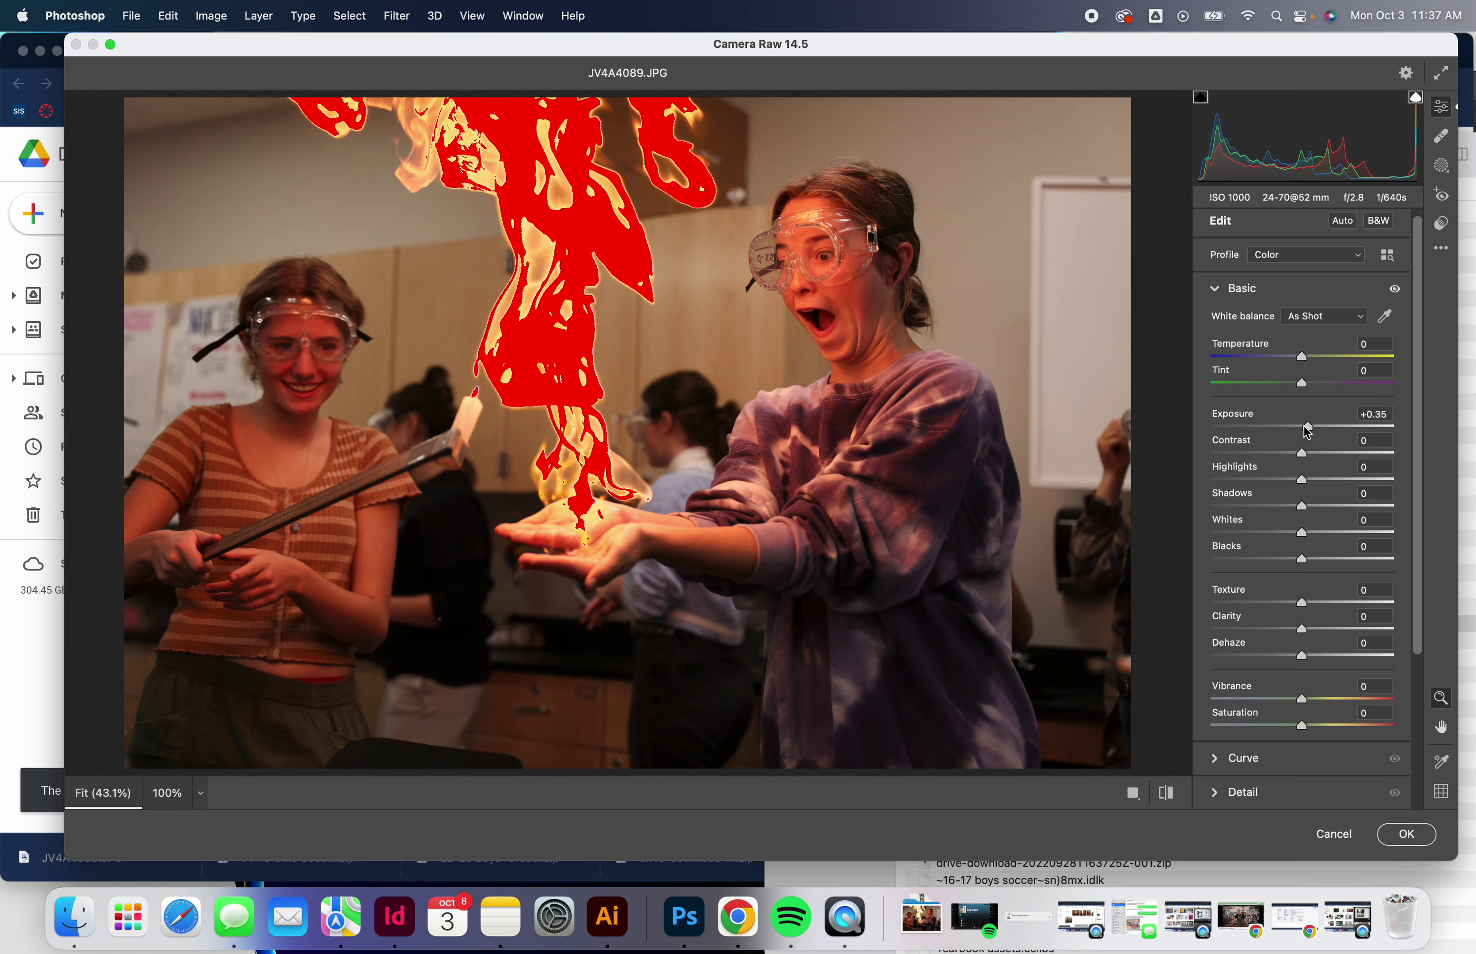
left_click(1261, 532)
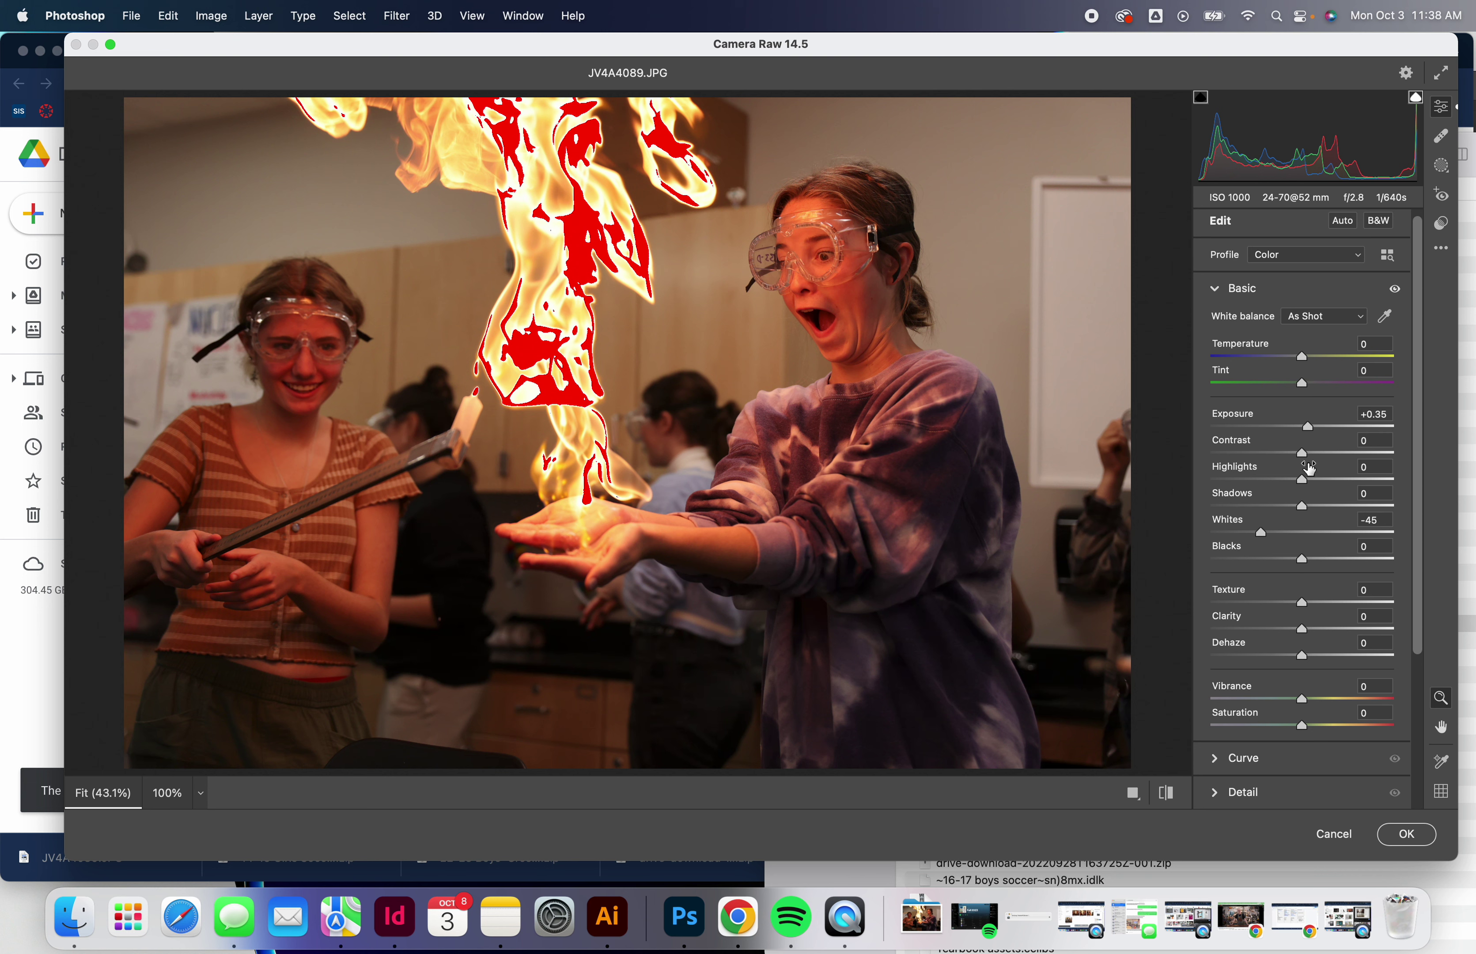
left_click_drag(1306, 505, 1345, 505)
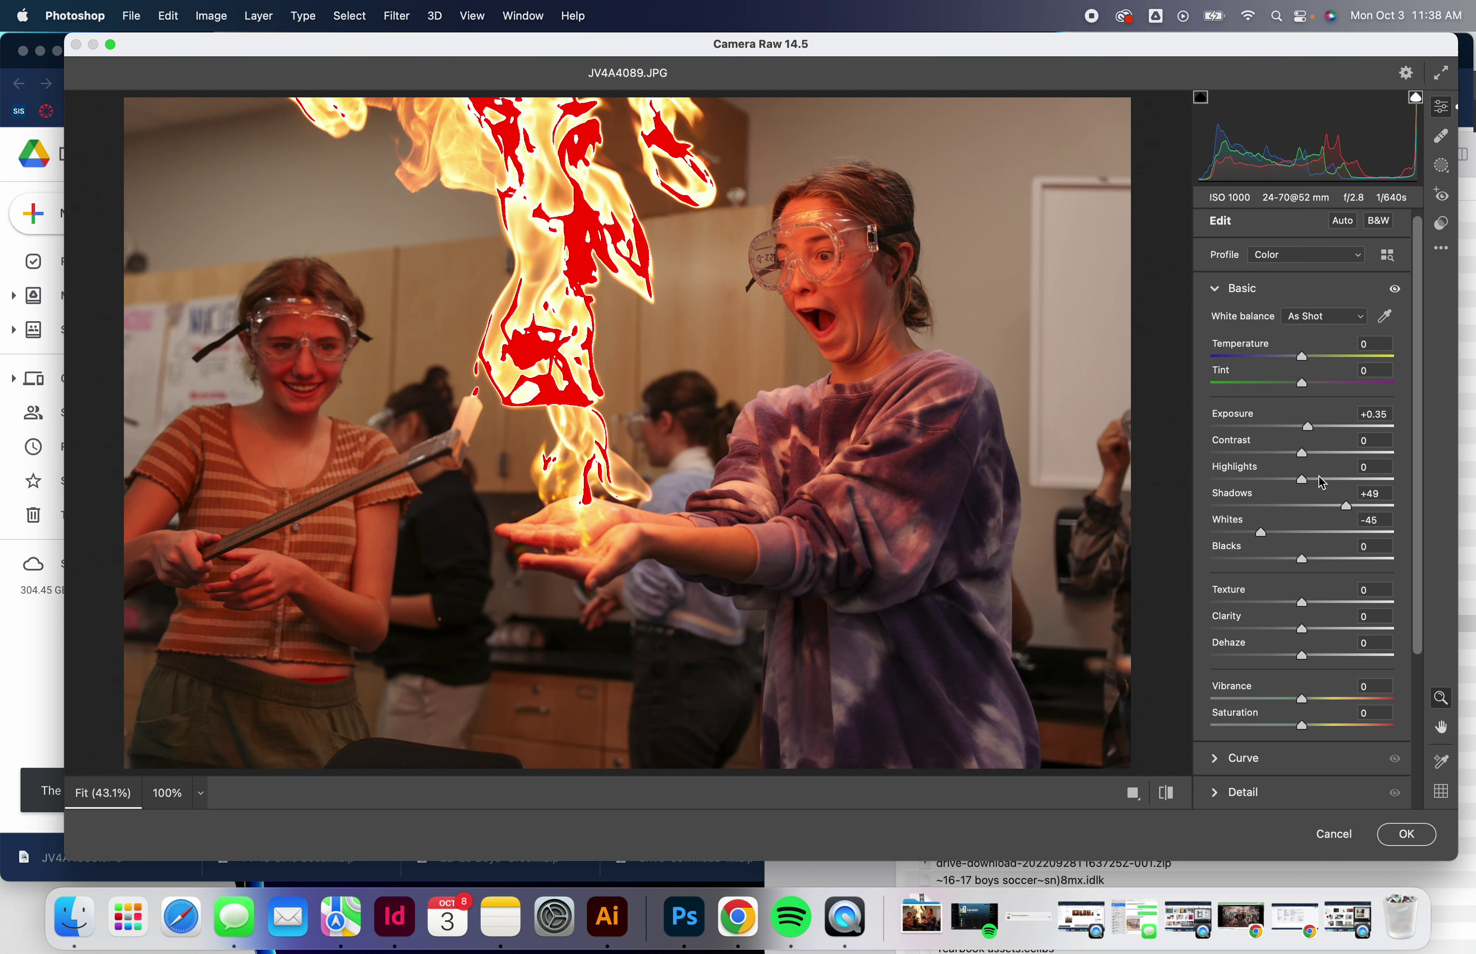
left_click_drag(1310, 426, 1325, 425)
left_click(1241, 534)
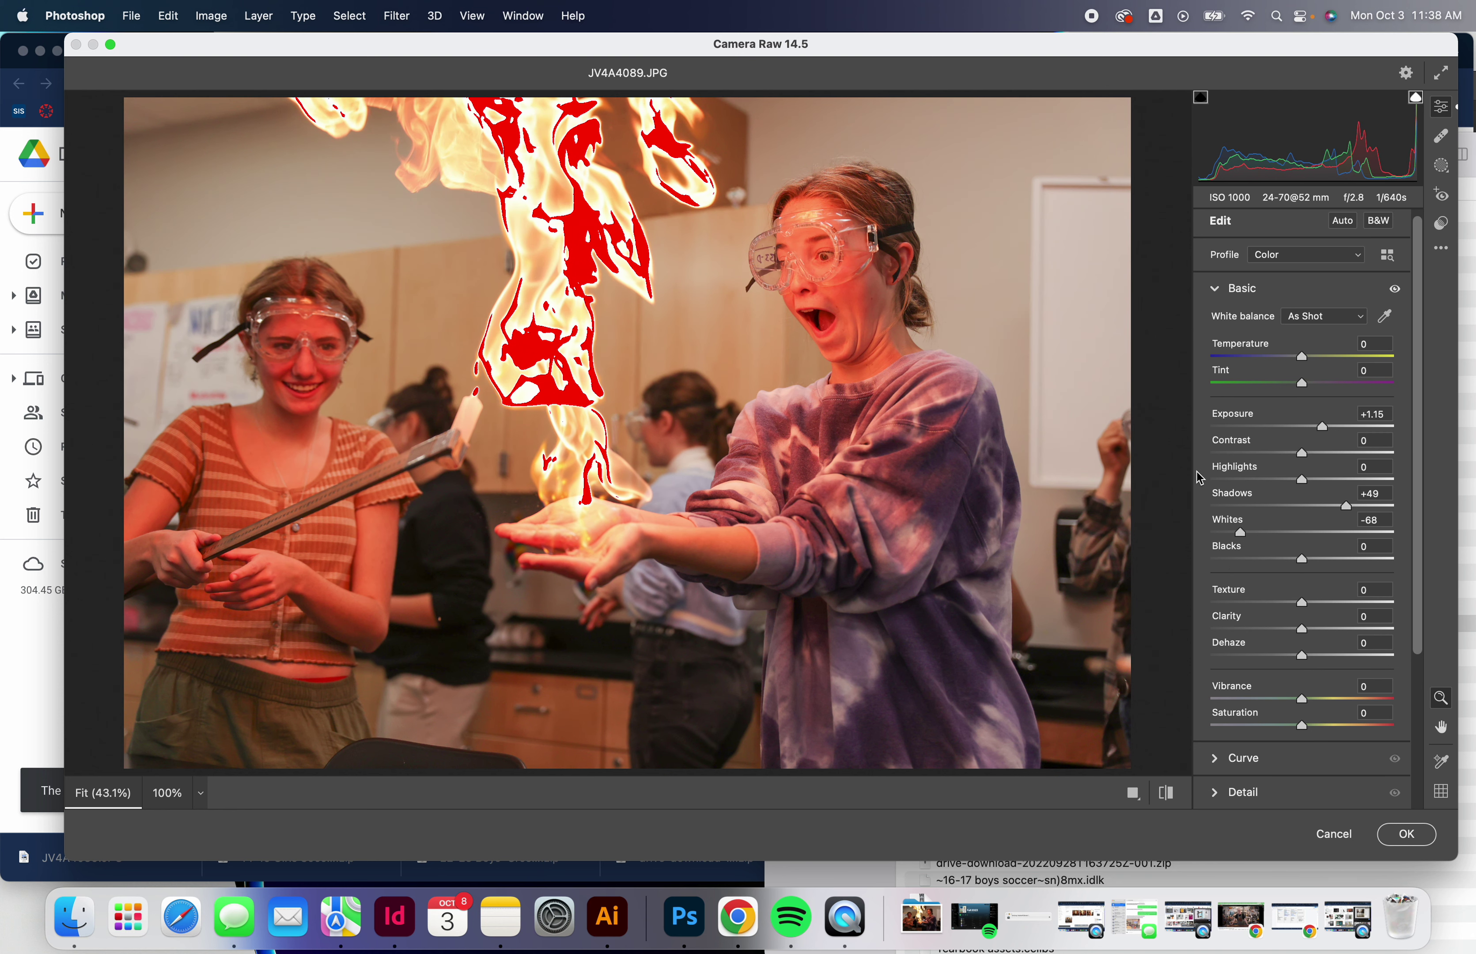
- Set Clarity to +36, Vibrance to +27 and Saturation to +6, and turn off the highlight clipping warning
scroll(1201, 478, "down", 1)
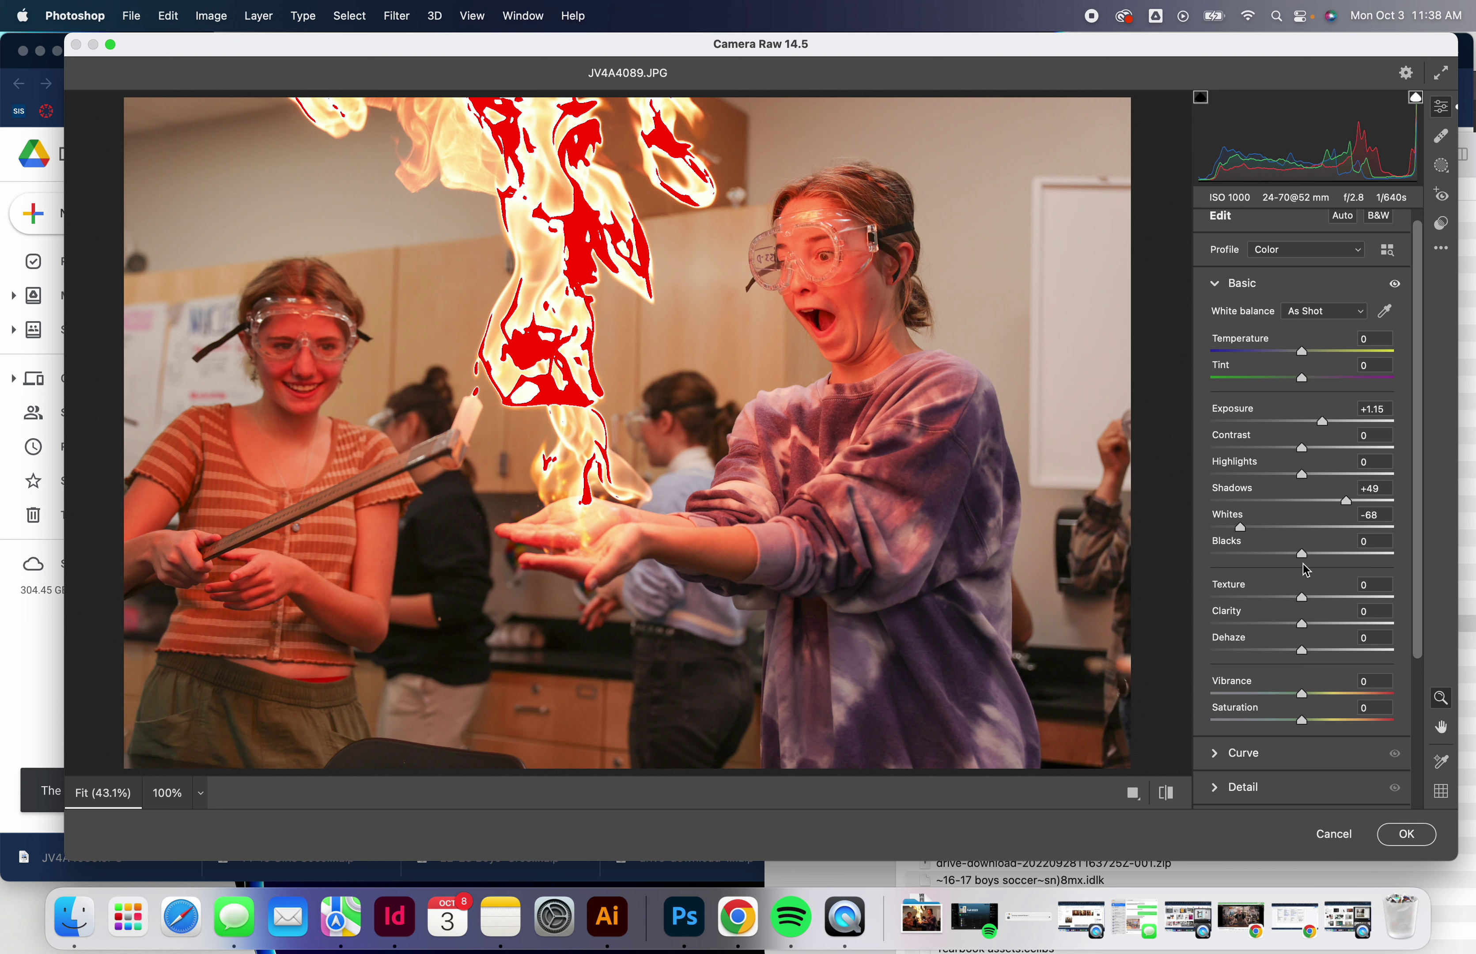
left_click(1333, 627)
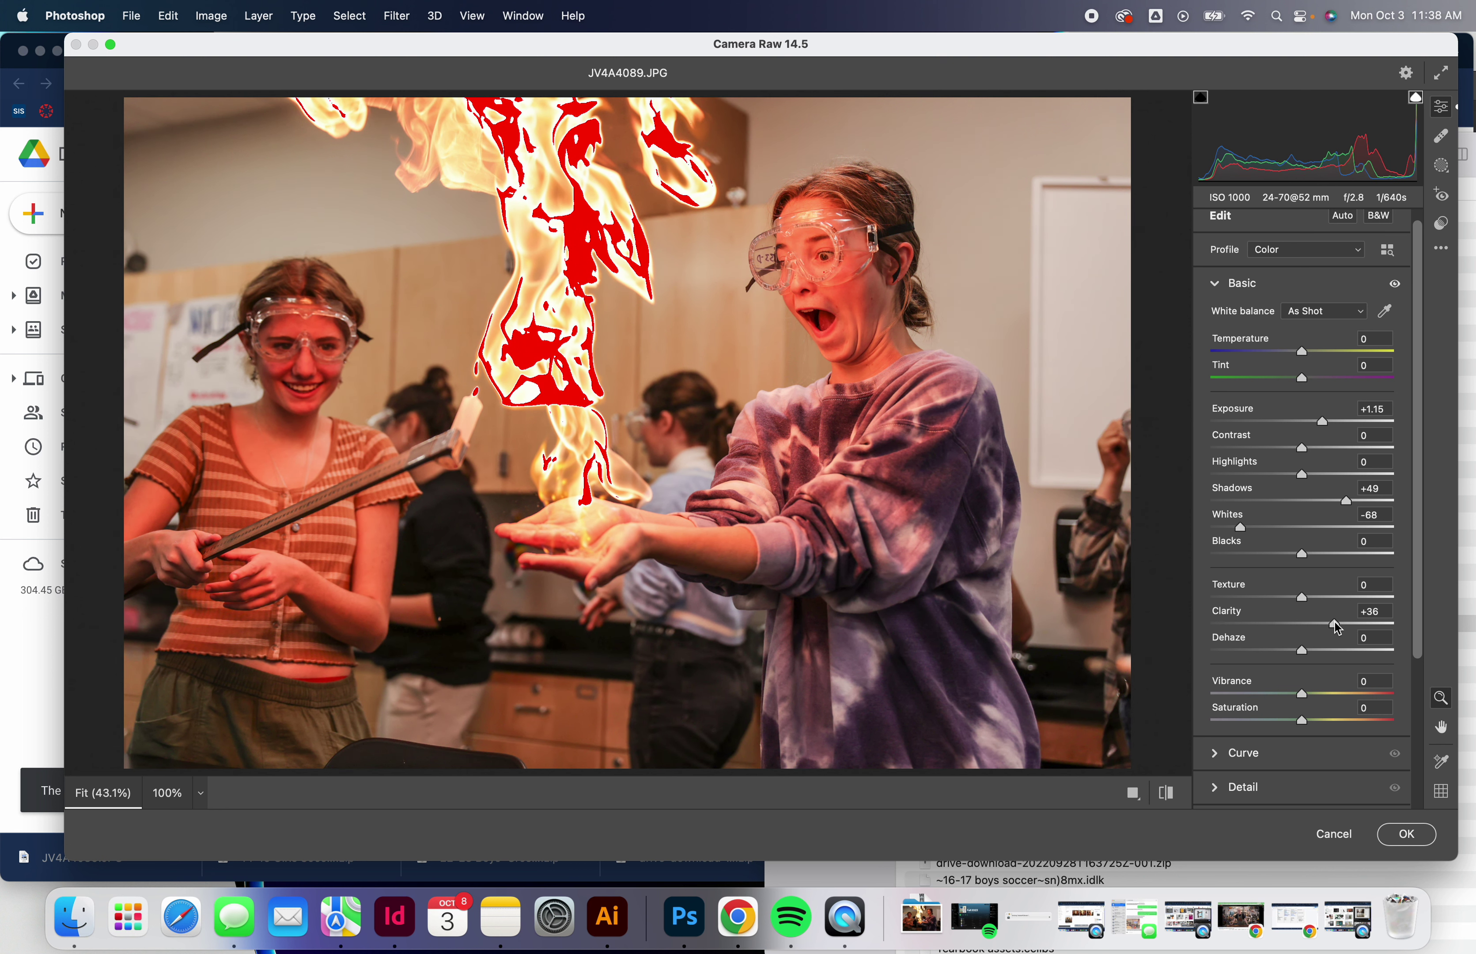
left_click(1414, 96)
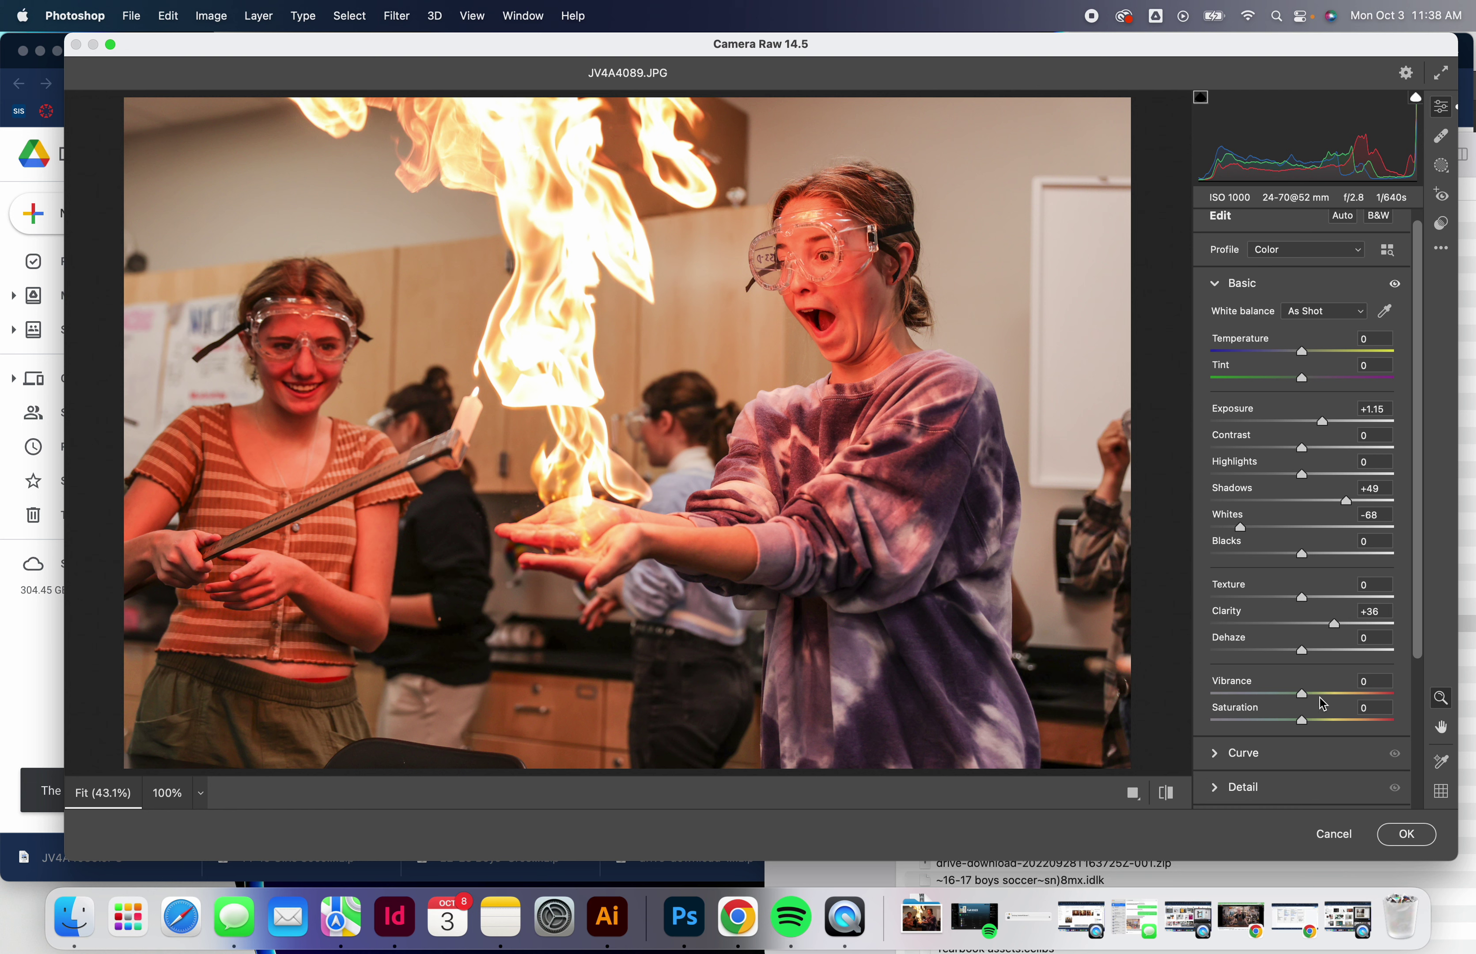
left_click_drag(1338, 695, 1308, 723)
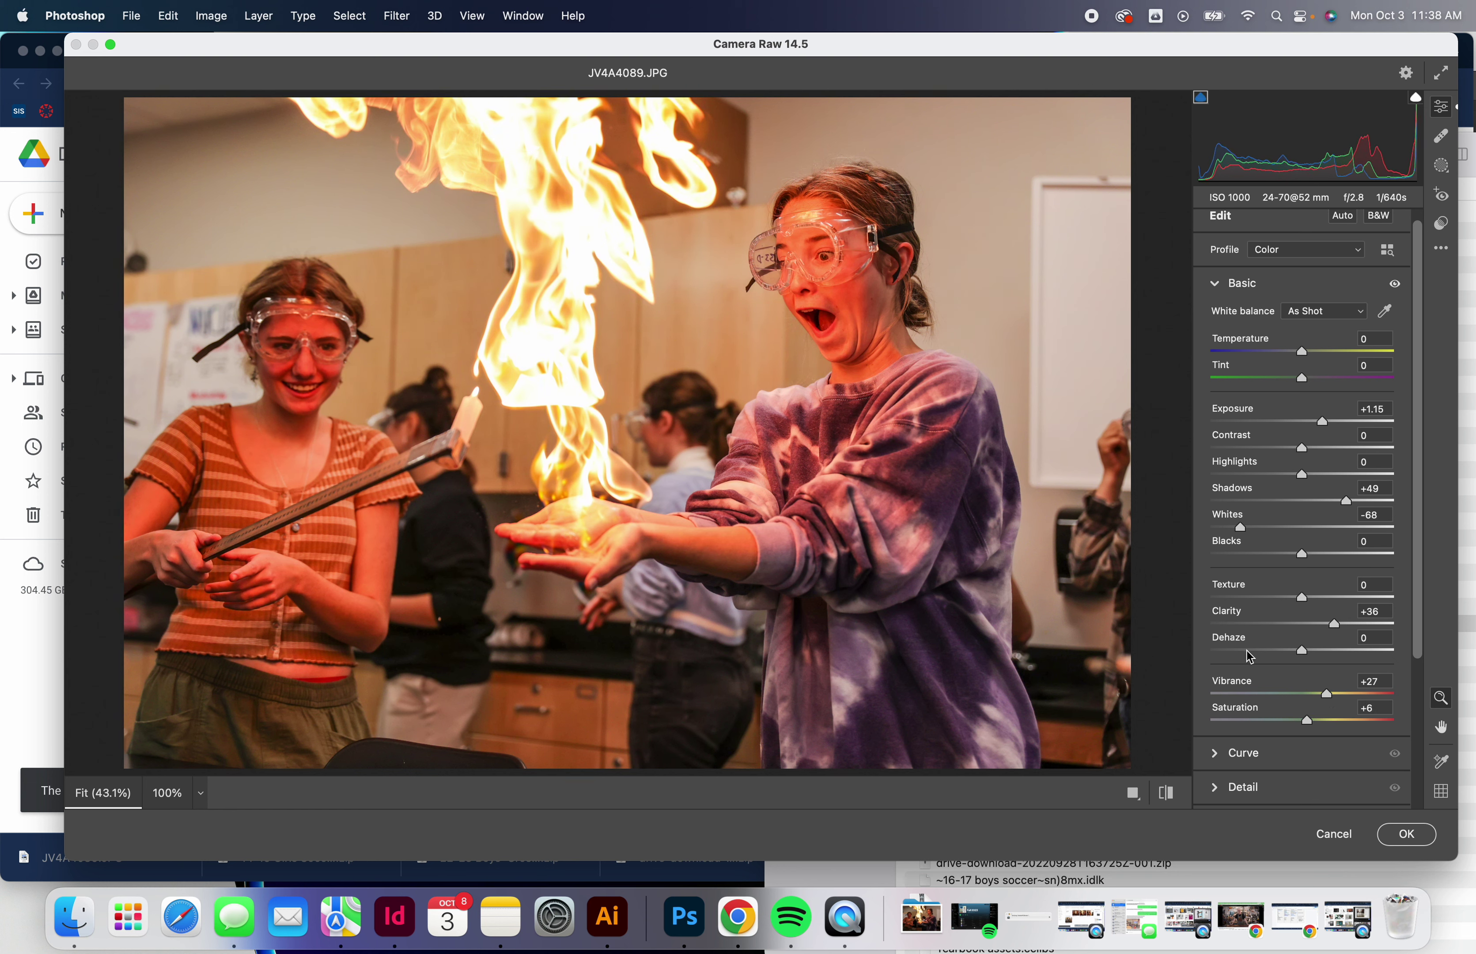
- Add a large radial gradient mask with Exposure -1.20, centred just beside the flames and reaching both students
scroll(1248, 655, "down", 4)
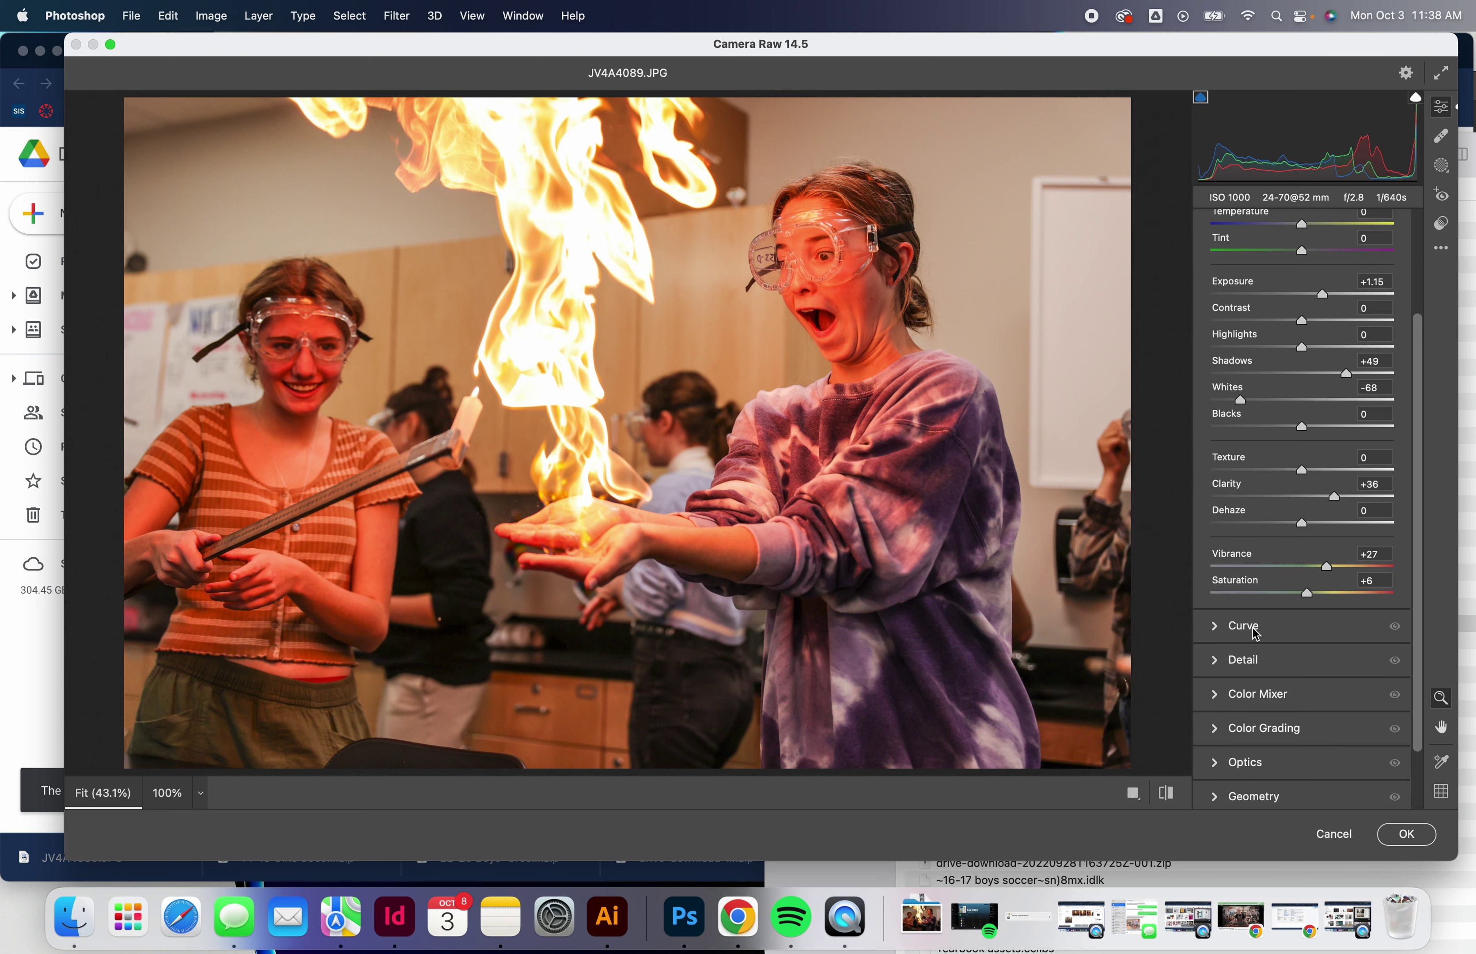
left_click(1442, 167)
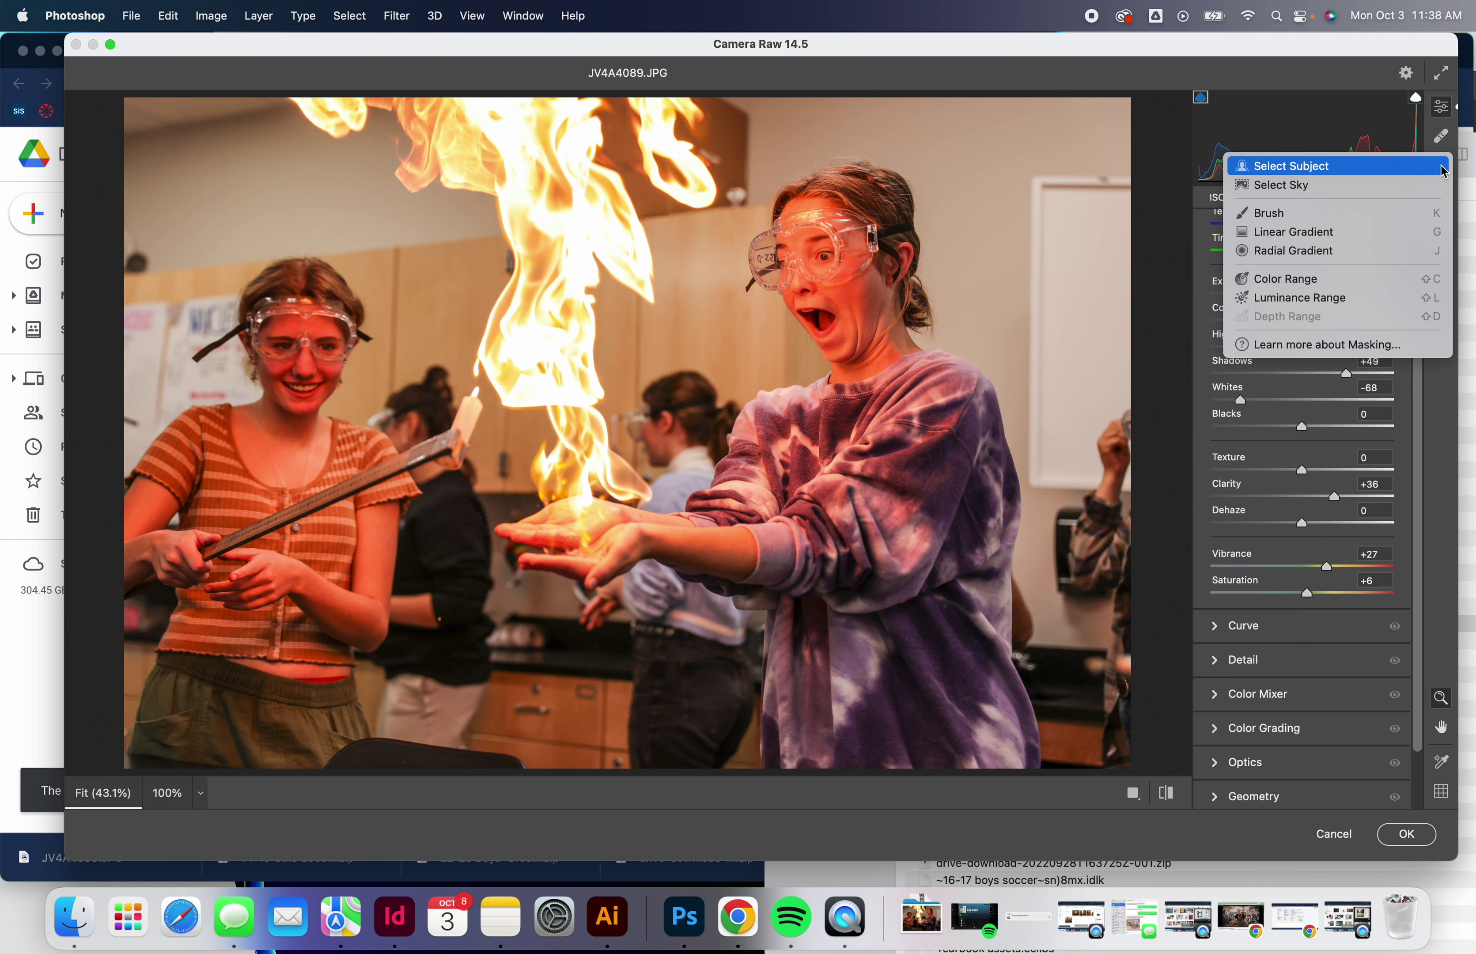
left_click(1310, 261)
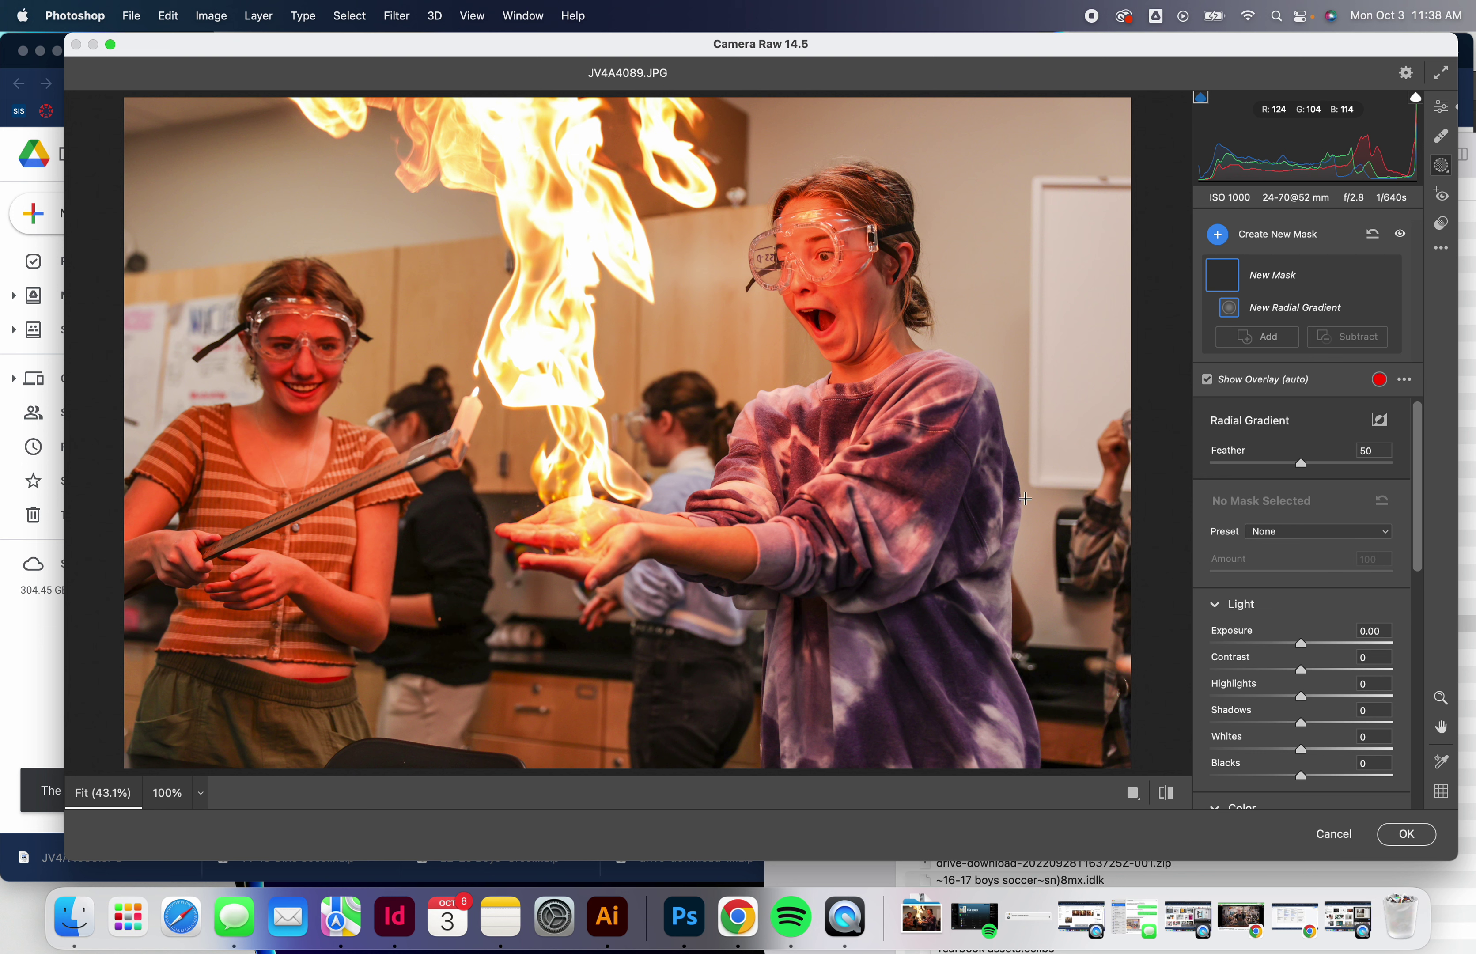
scroll(1273, 565, "down", 1)
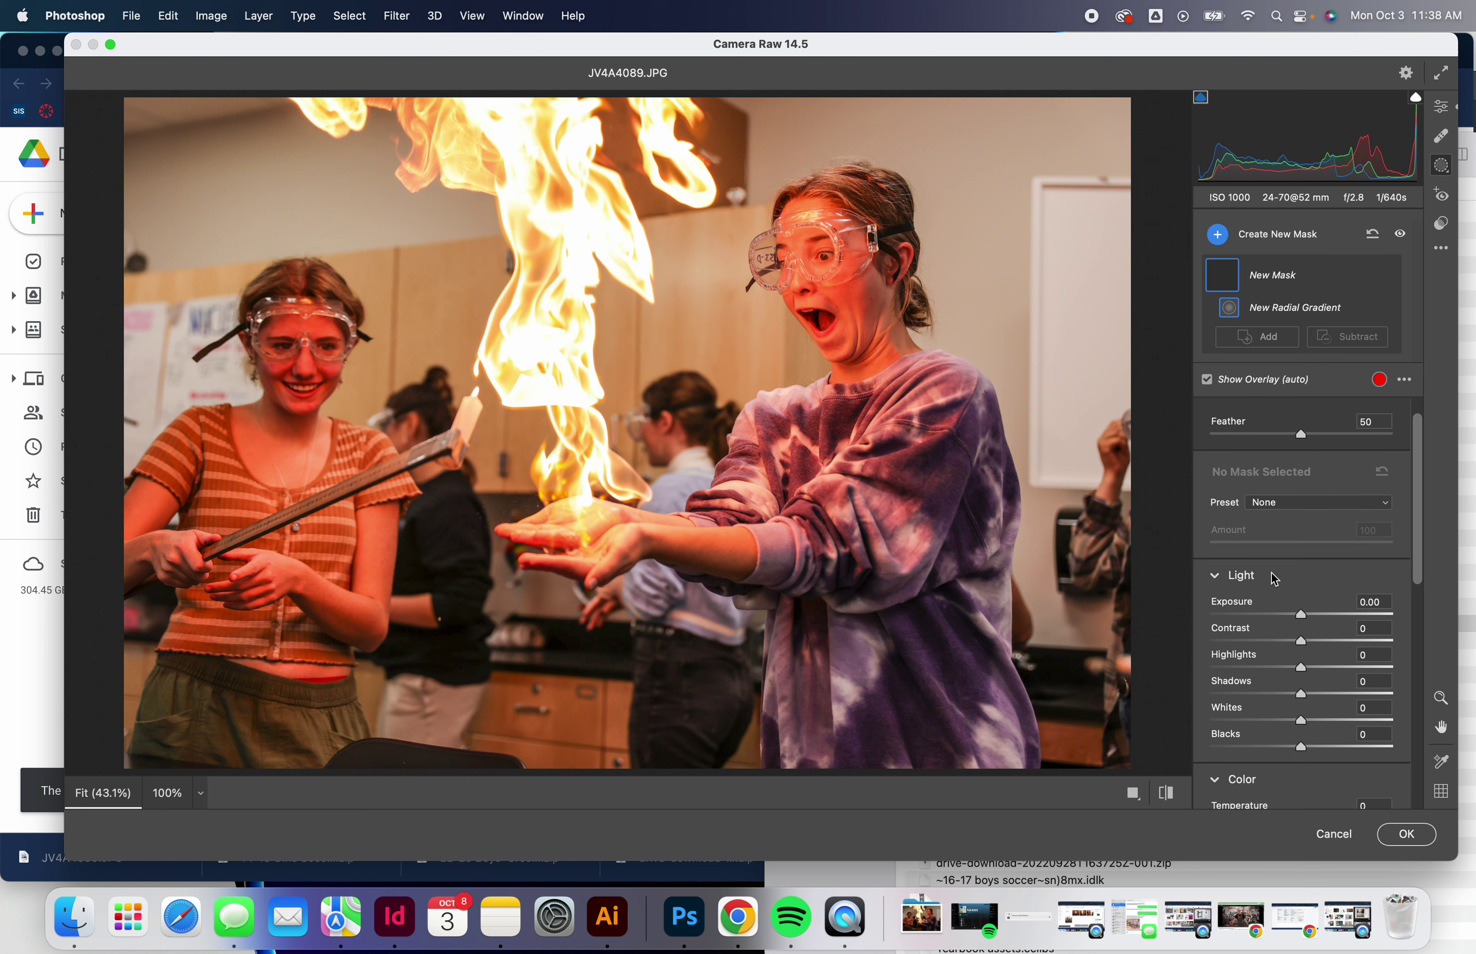
left_click(1275, 613)
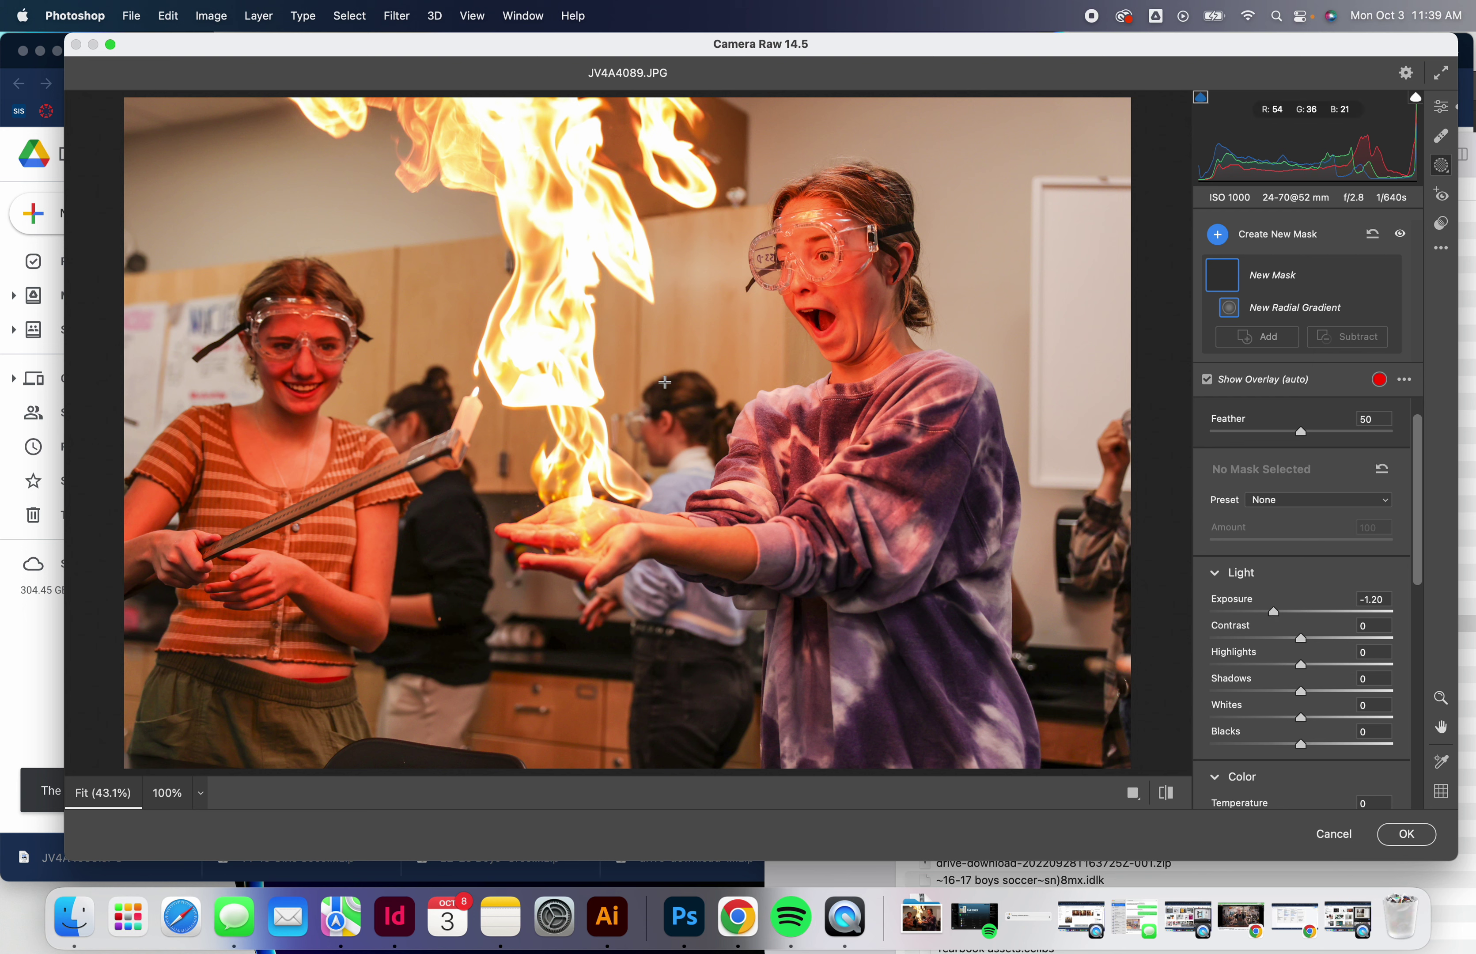
left_click_drag(646, 389, 942, 620)
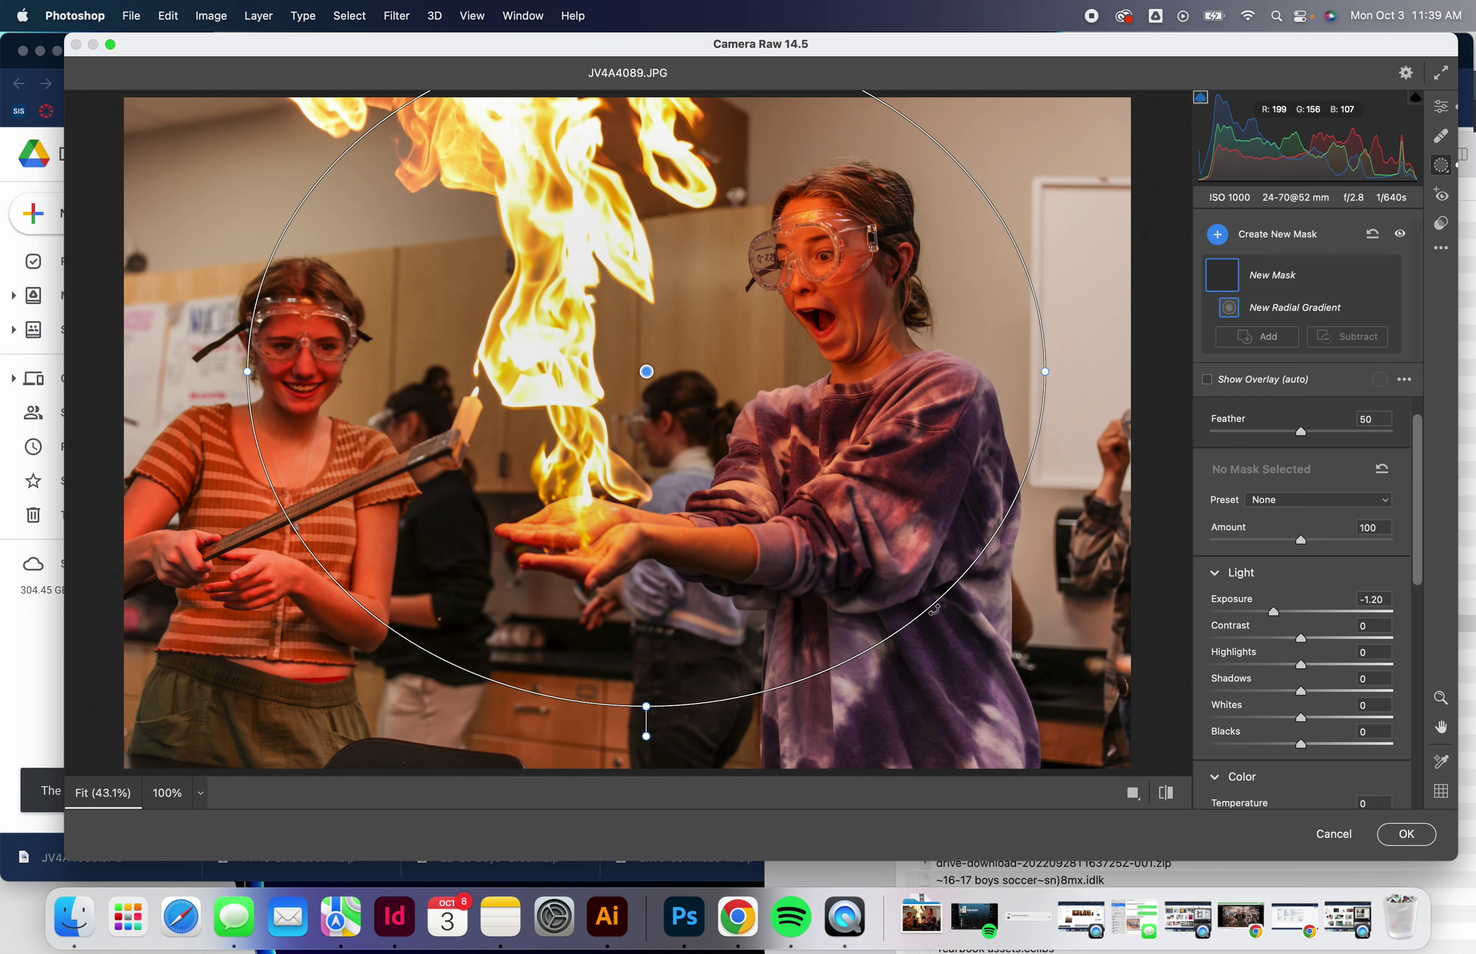
scroll(1237, 641, "down", 5)
scroll(1237, 641, "down", 4)
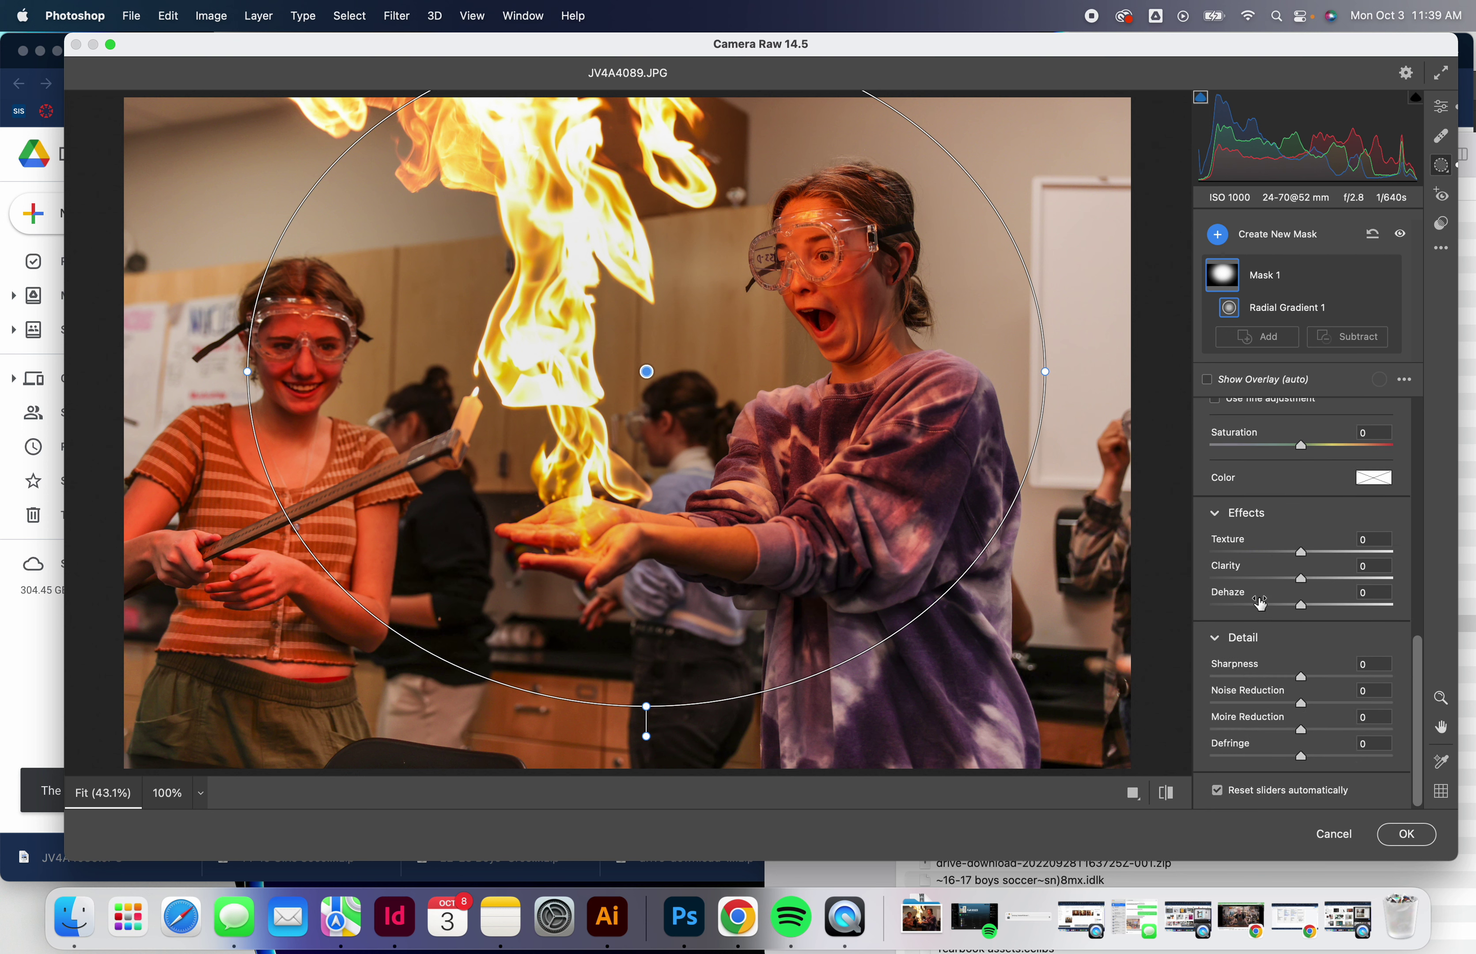
scroll(1262, 605, "up", 2)
scroll(1259, 611, "up", 6)
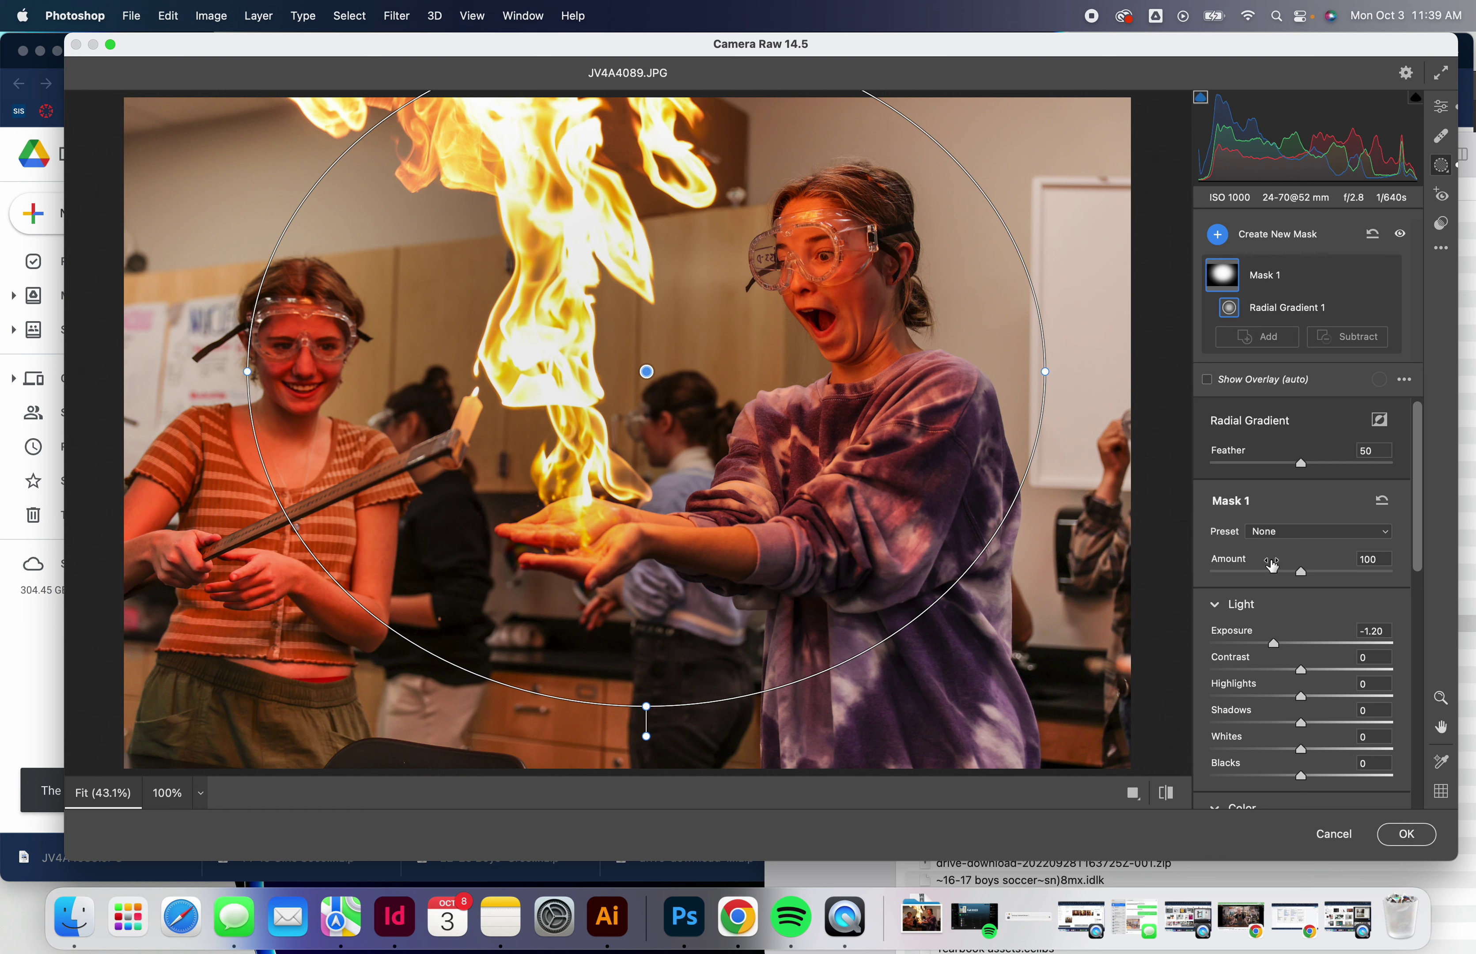
scroll(1271, 564, "down", 5)
scroll(1271, 565, "down", 5)
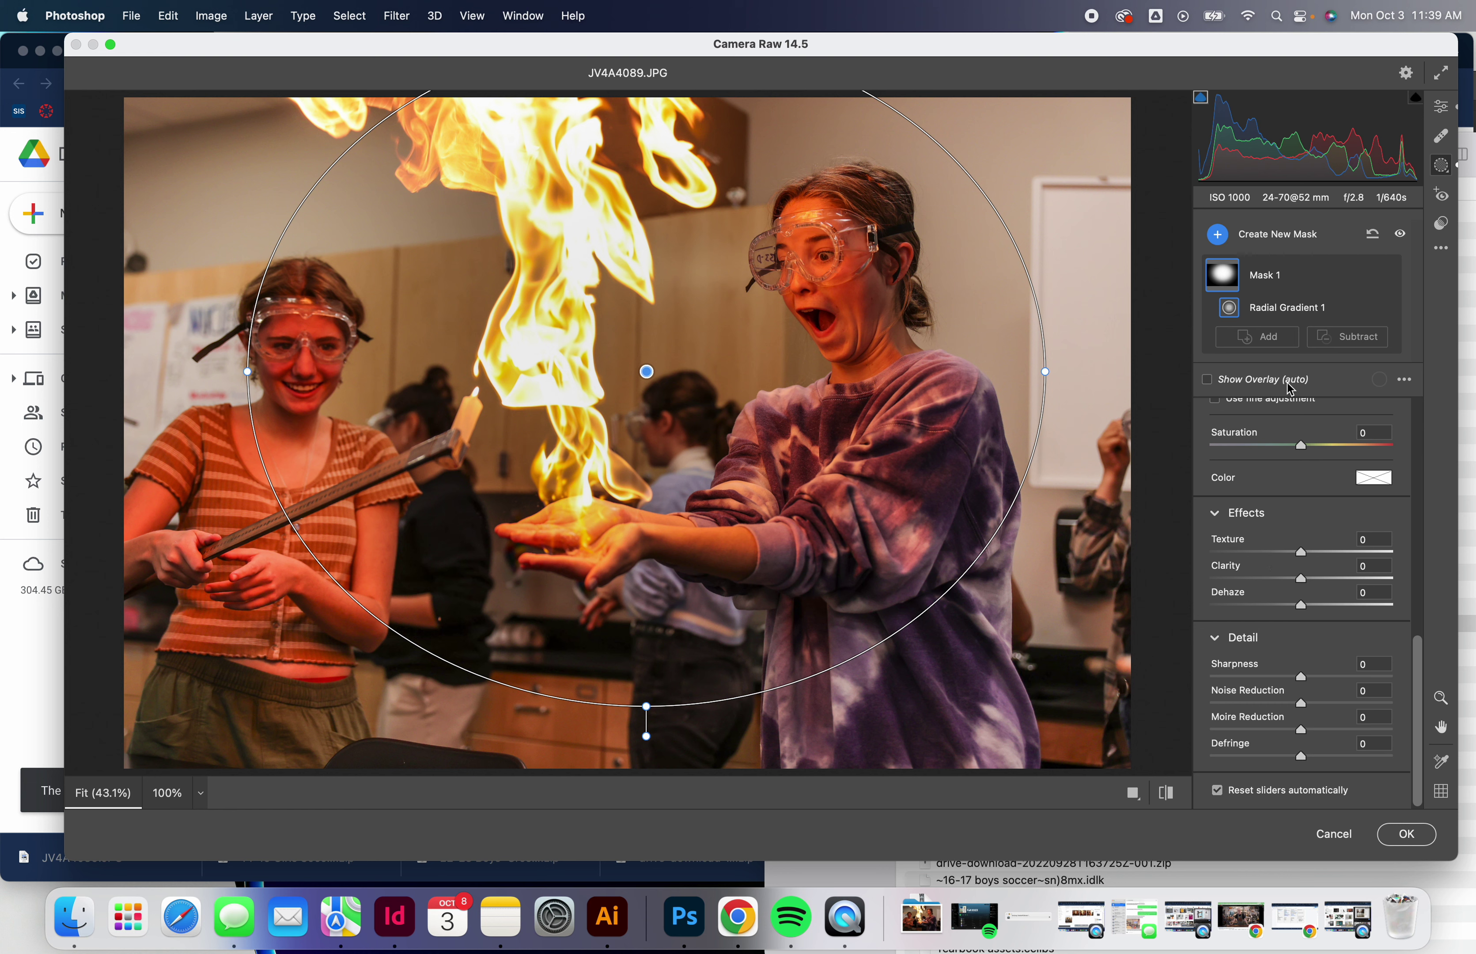
left_click(1325, 341)
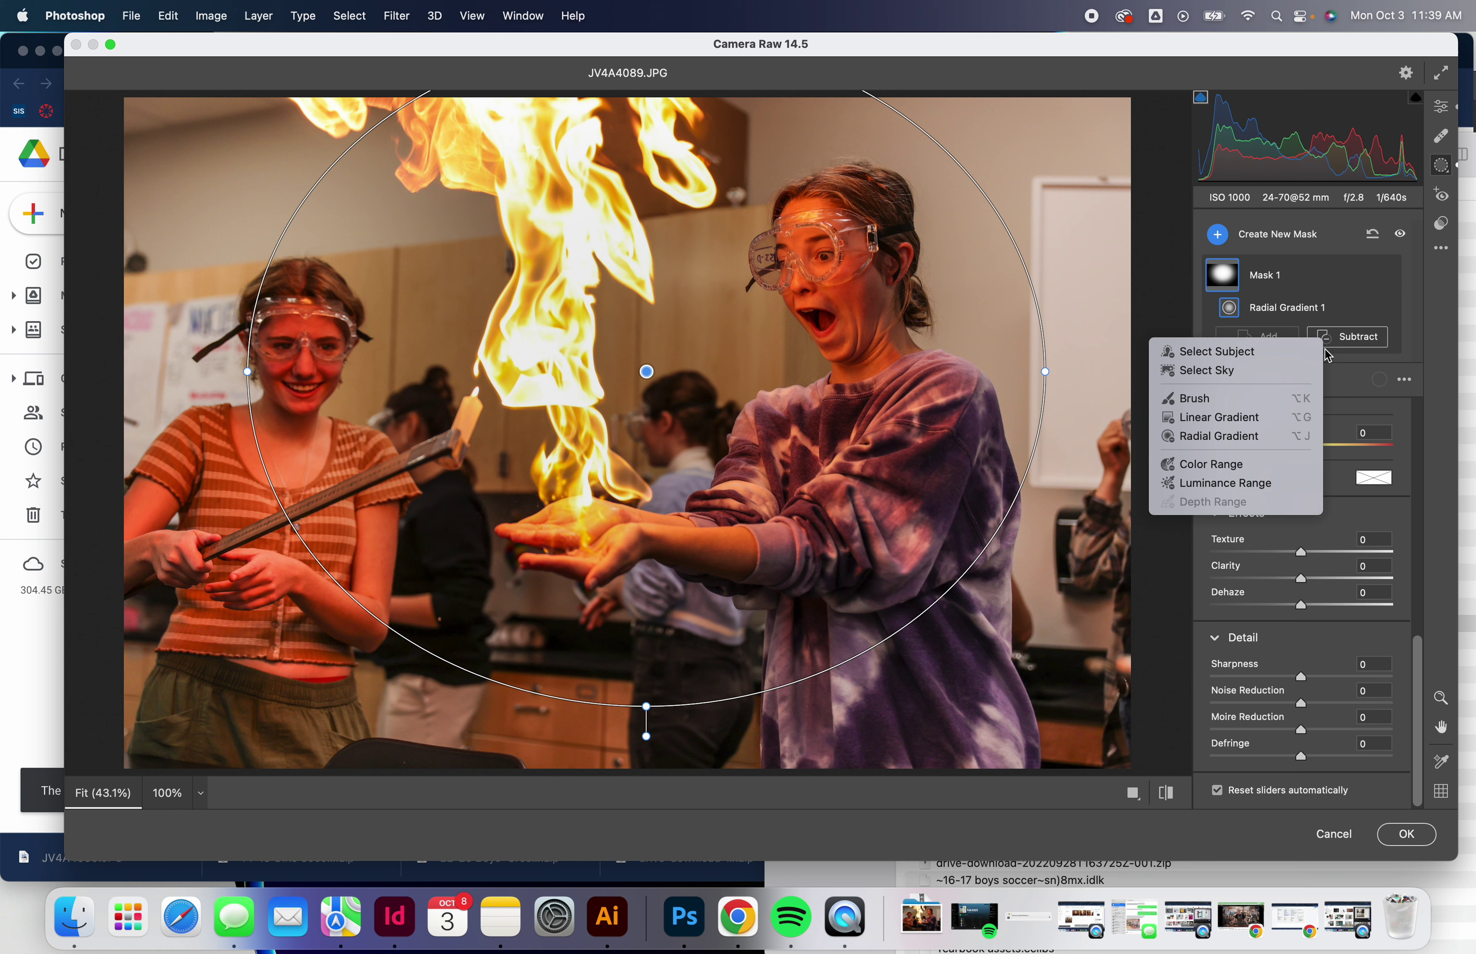
left_click(1350, 380)
left_click(1404, 379)
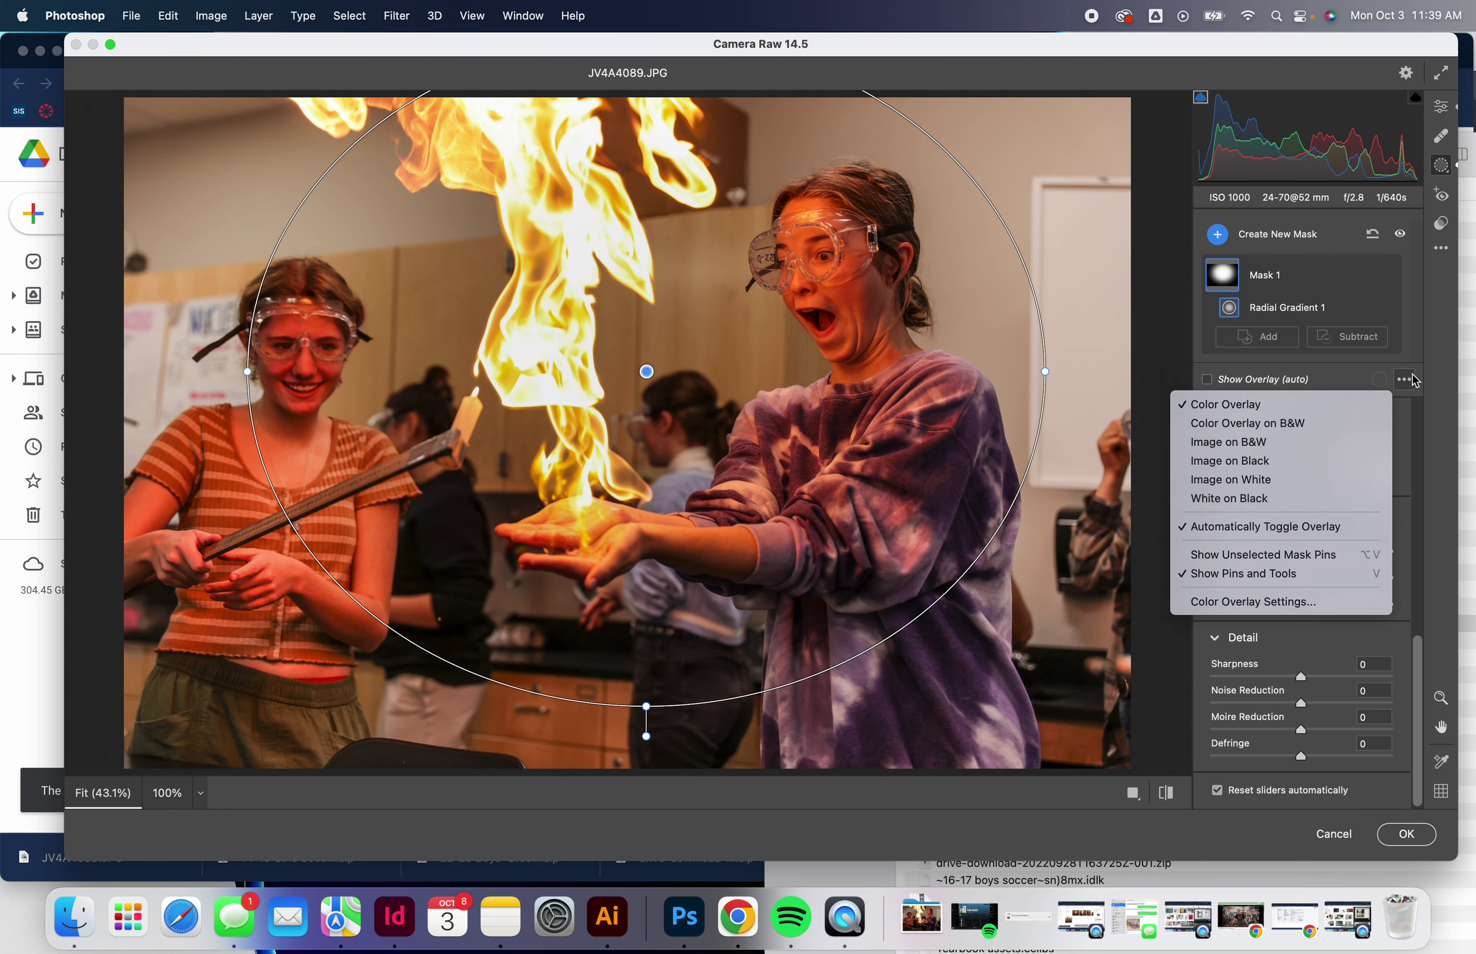
left_click(1340, 383)
scroll(1313, 505, "up", 5)
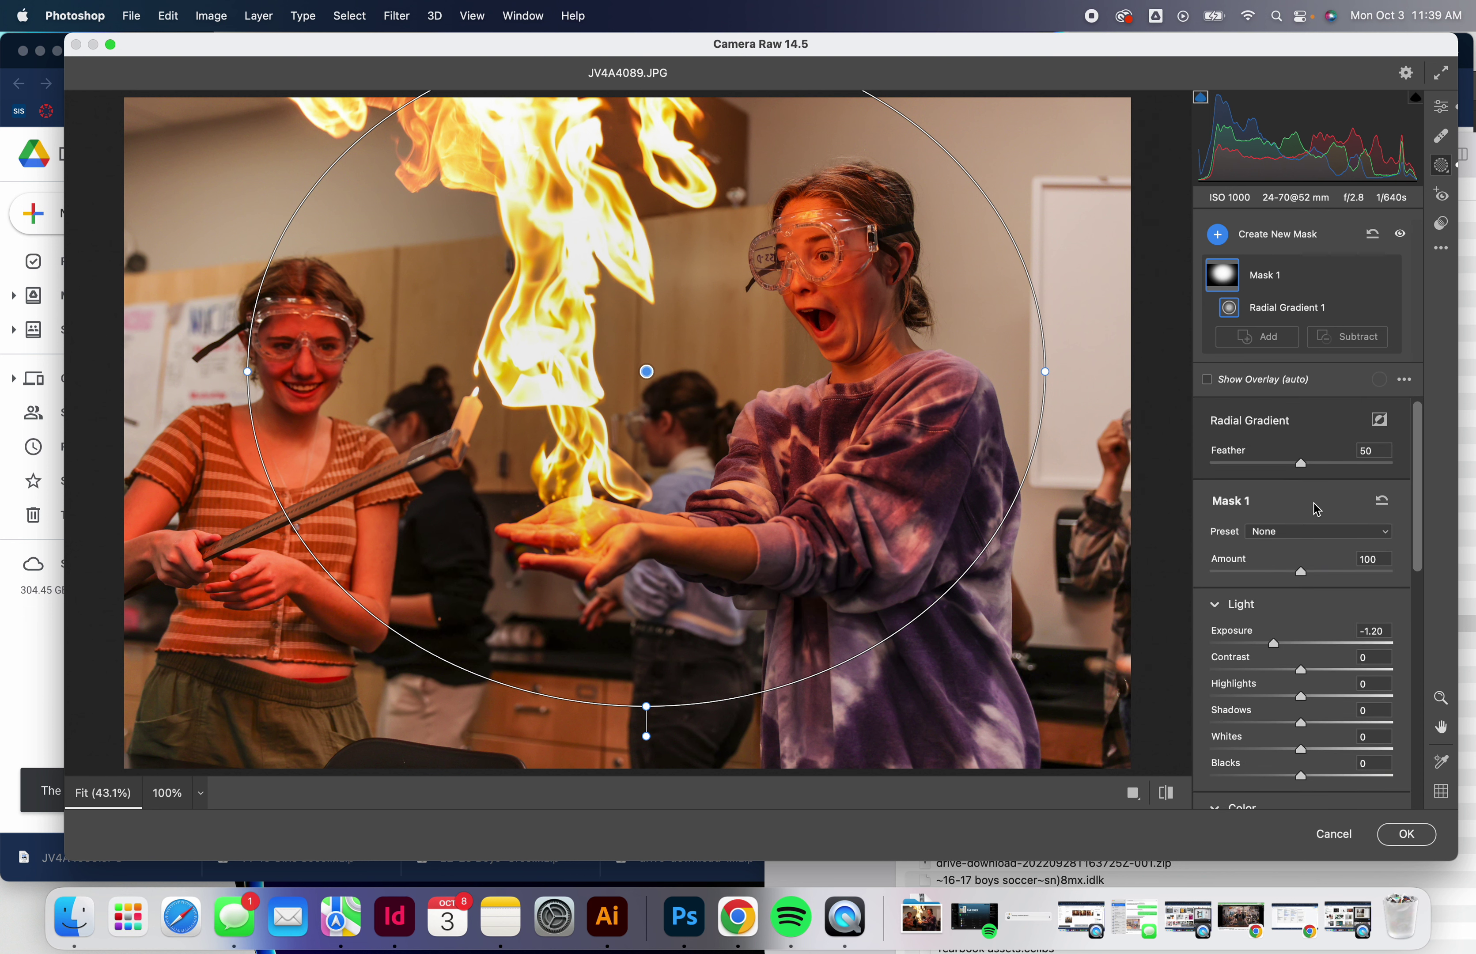
- Reset the radial gradient mask's adjustments, turn off its overlay and set the mask's Exposure to +1.15
left_click(1384, 506)
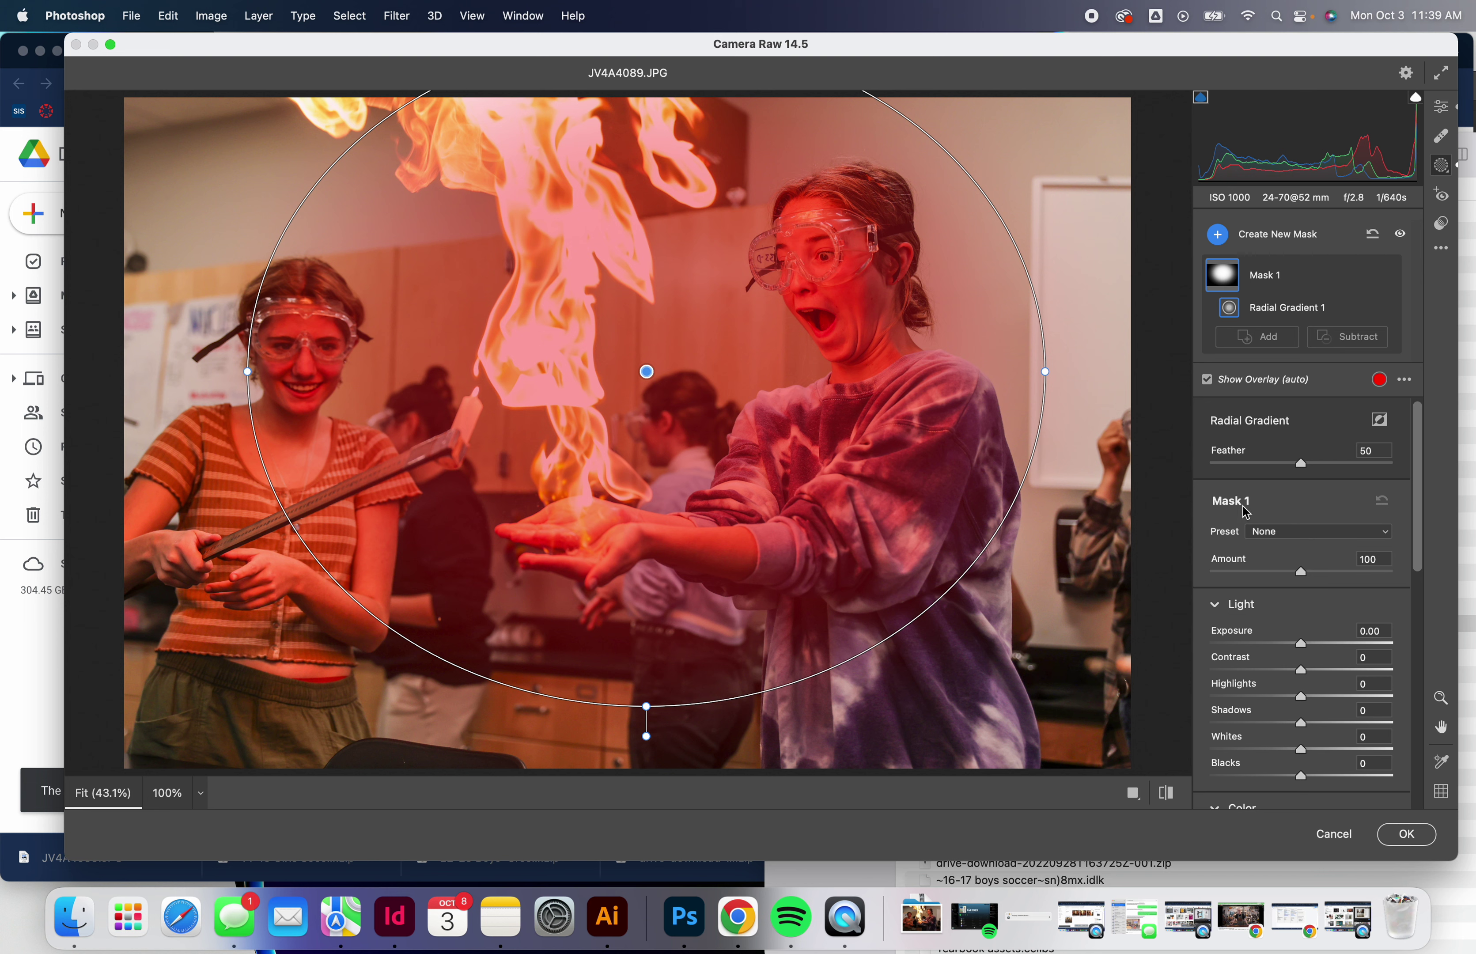
scroll(1310, 620, "down", 5)
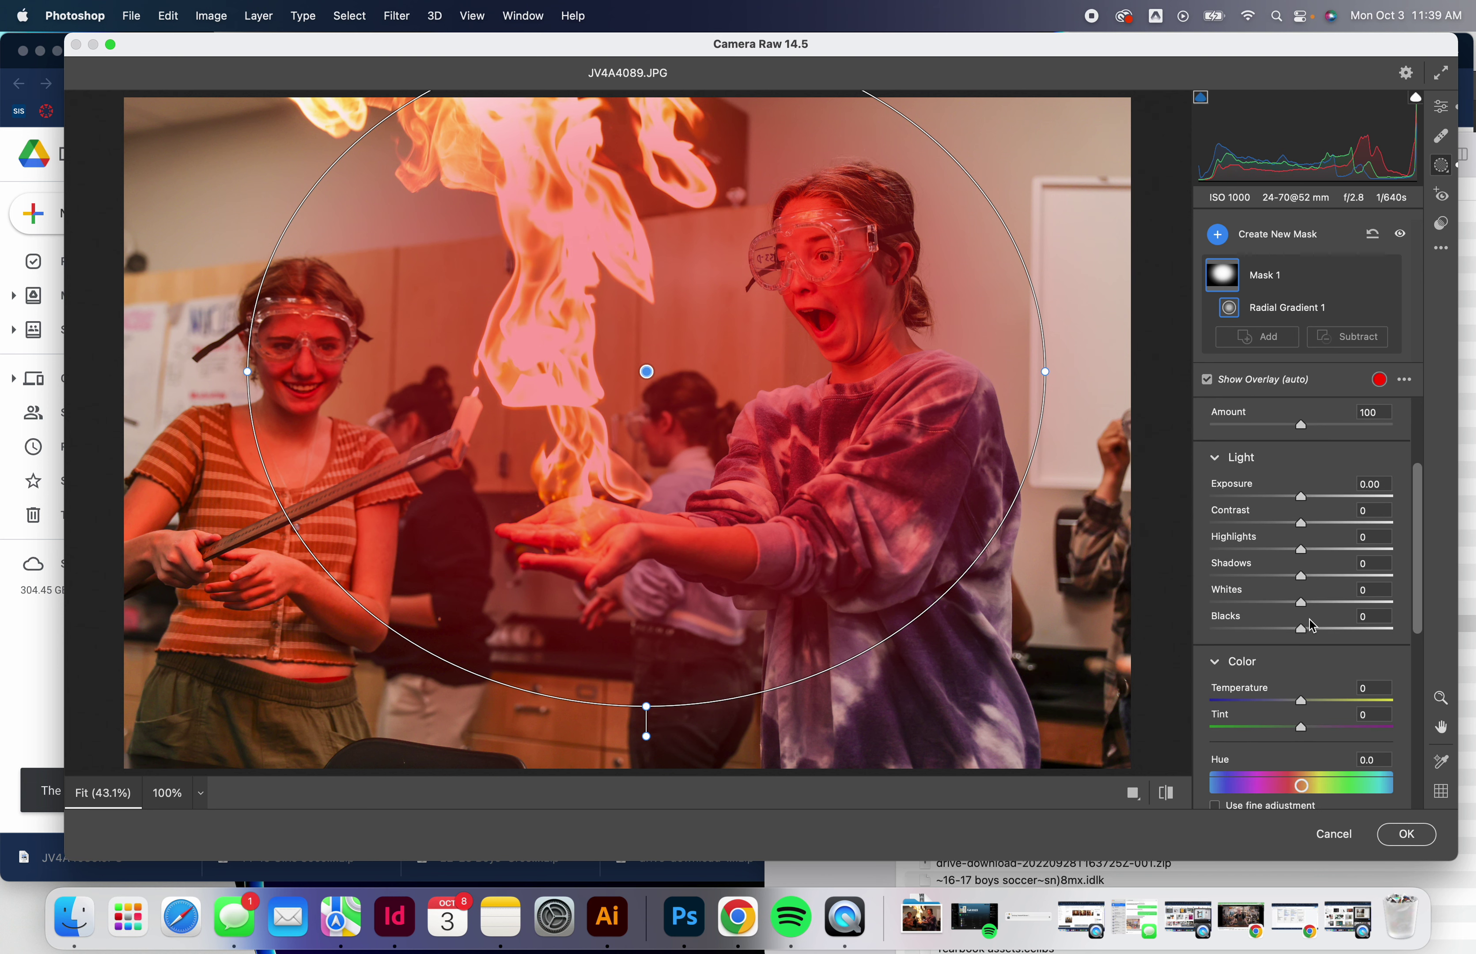
left_click(1379, 380)
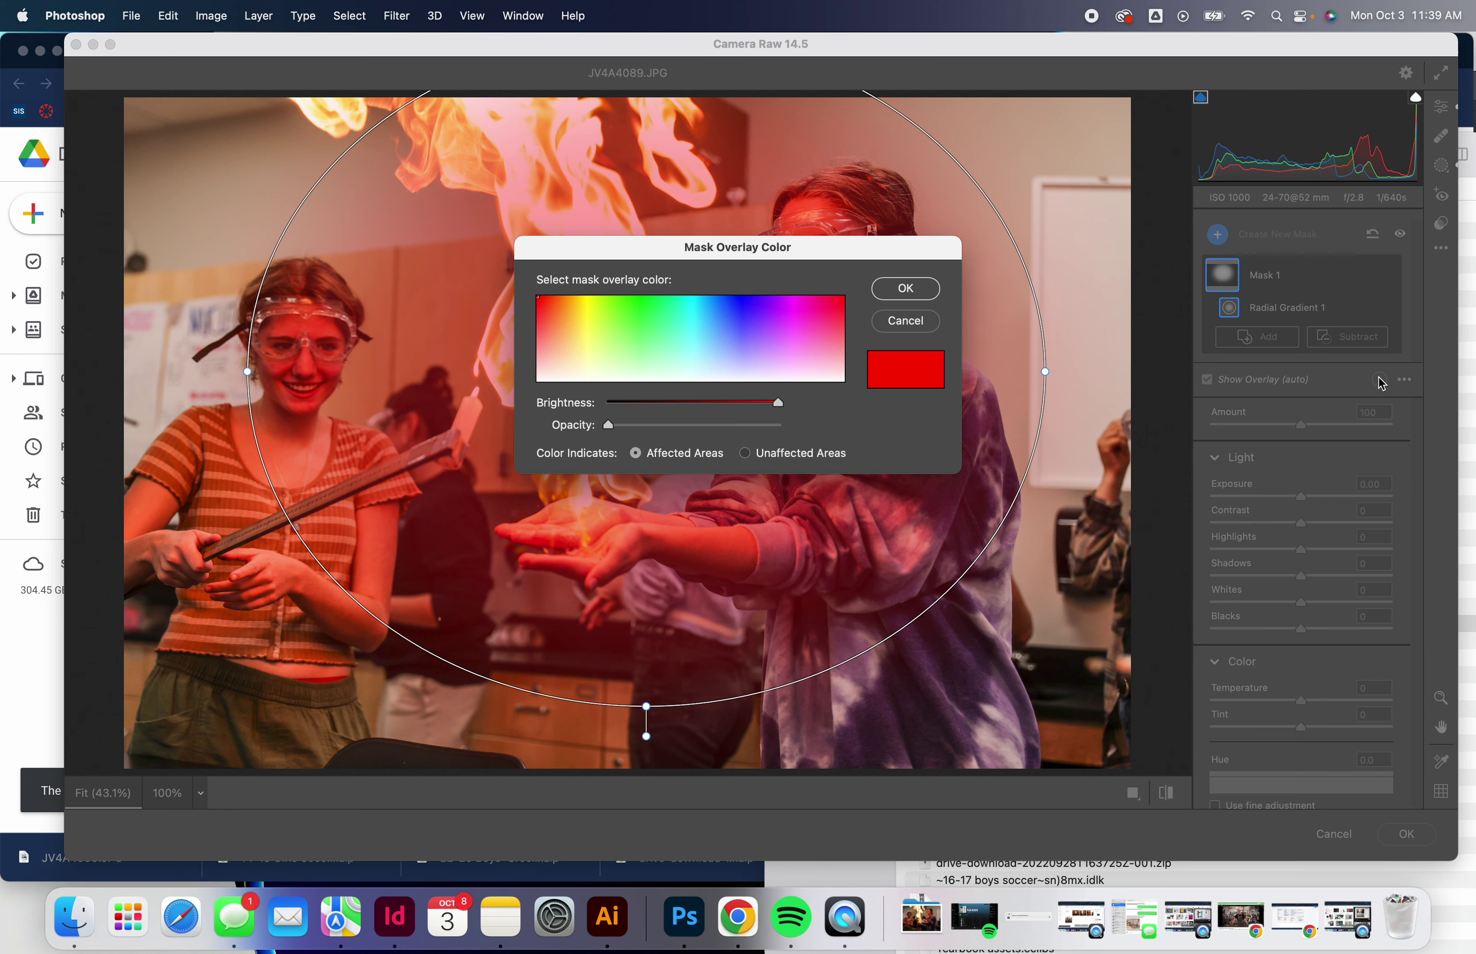
left_click(904, 321)
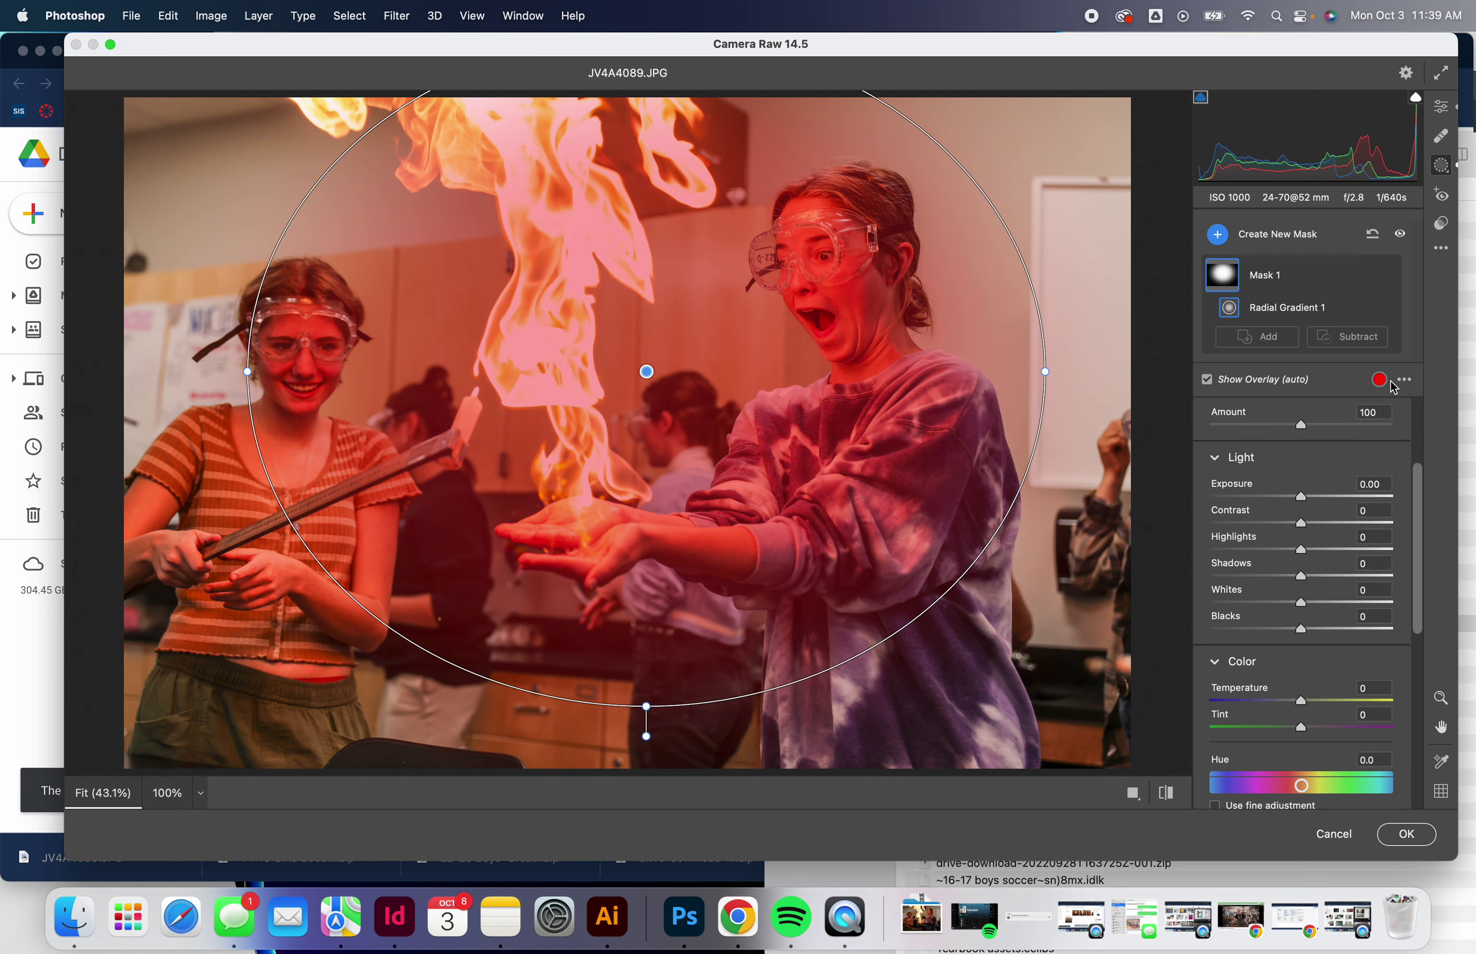
left_click(1208, 378)
left_click_drag(1306, 500, 1330, 502)
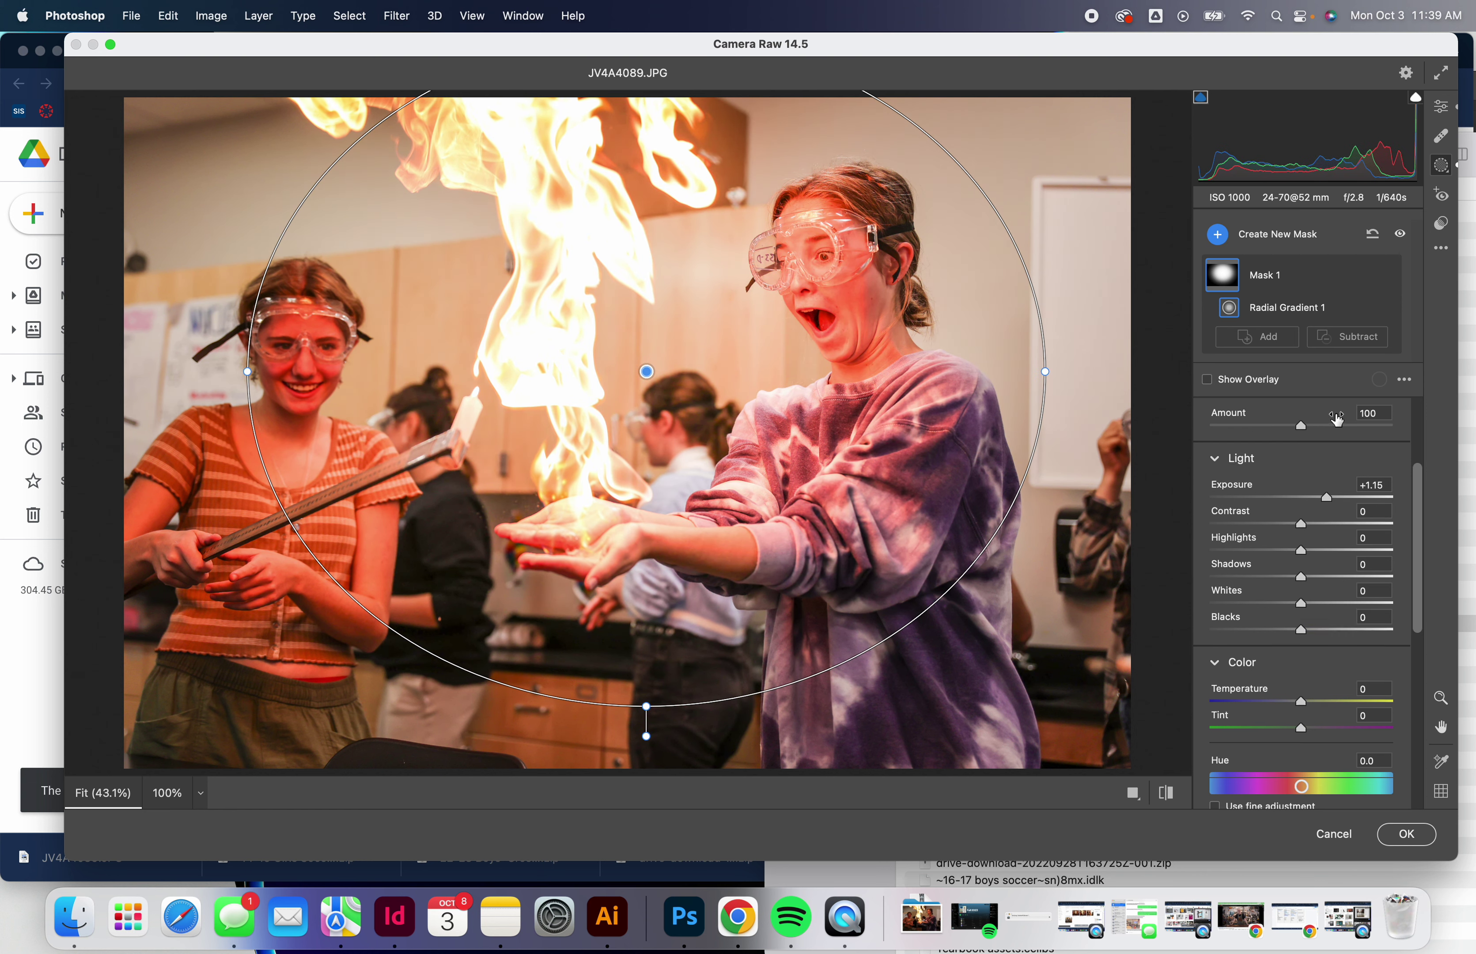
scroll(1336, 420, "up", 3)
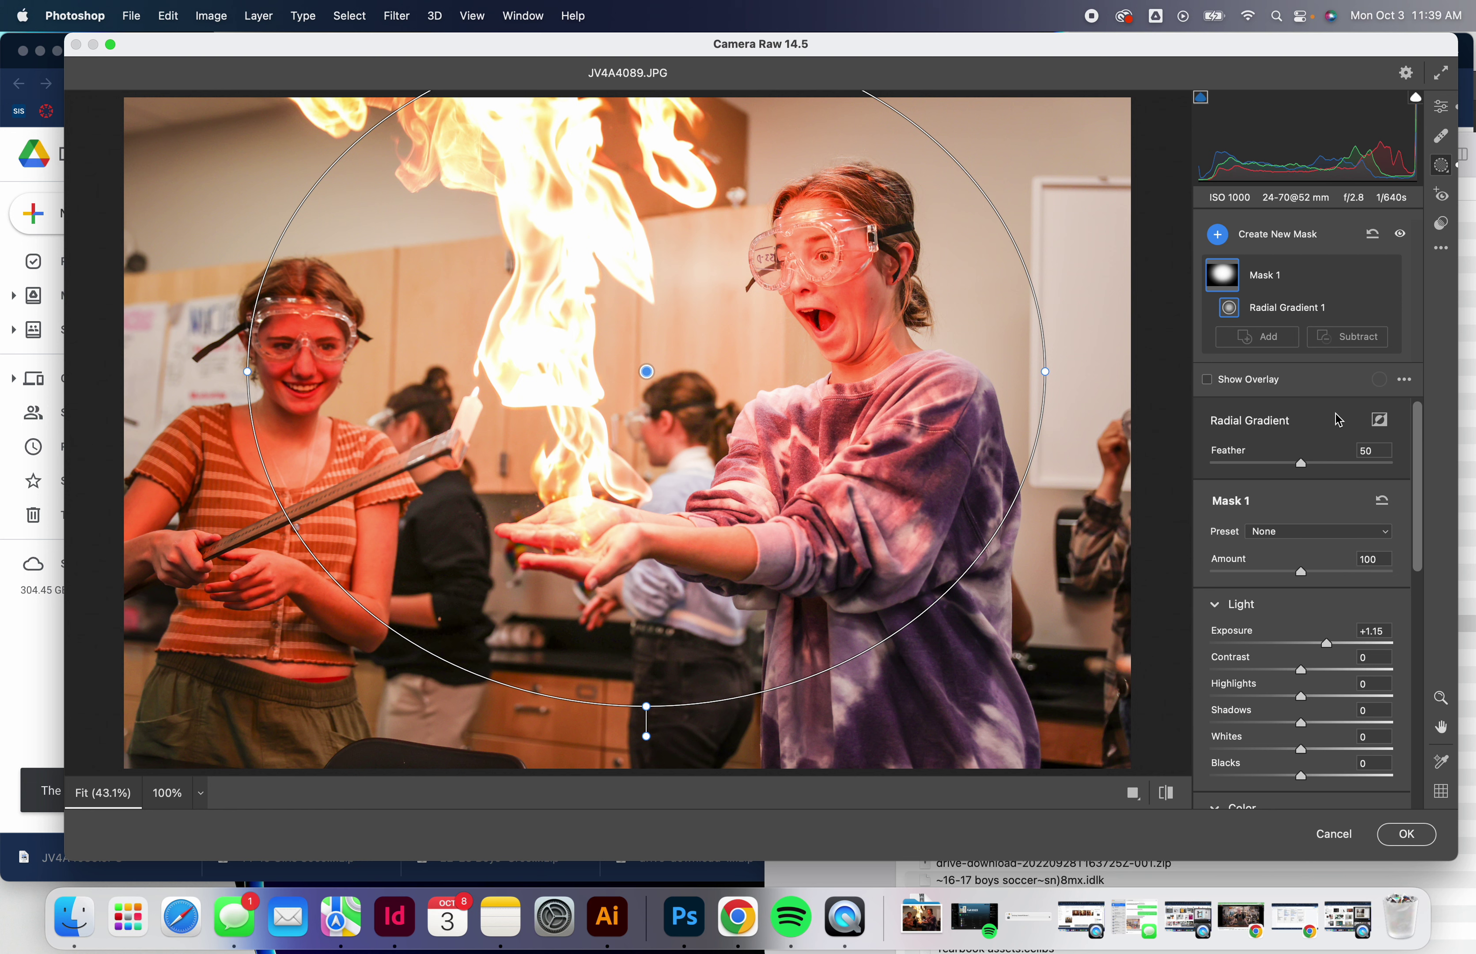
- Set the photo's global Exposure to +0.65 and Temperature to -9, and apply the Camera Raw Filter
left_click(1441, 109)
left_click_drag(1322, 294, 1315, 297)
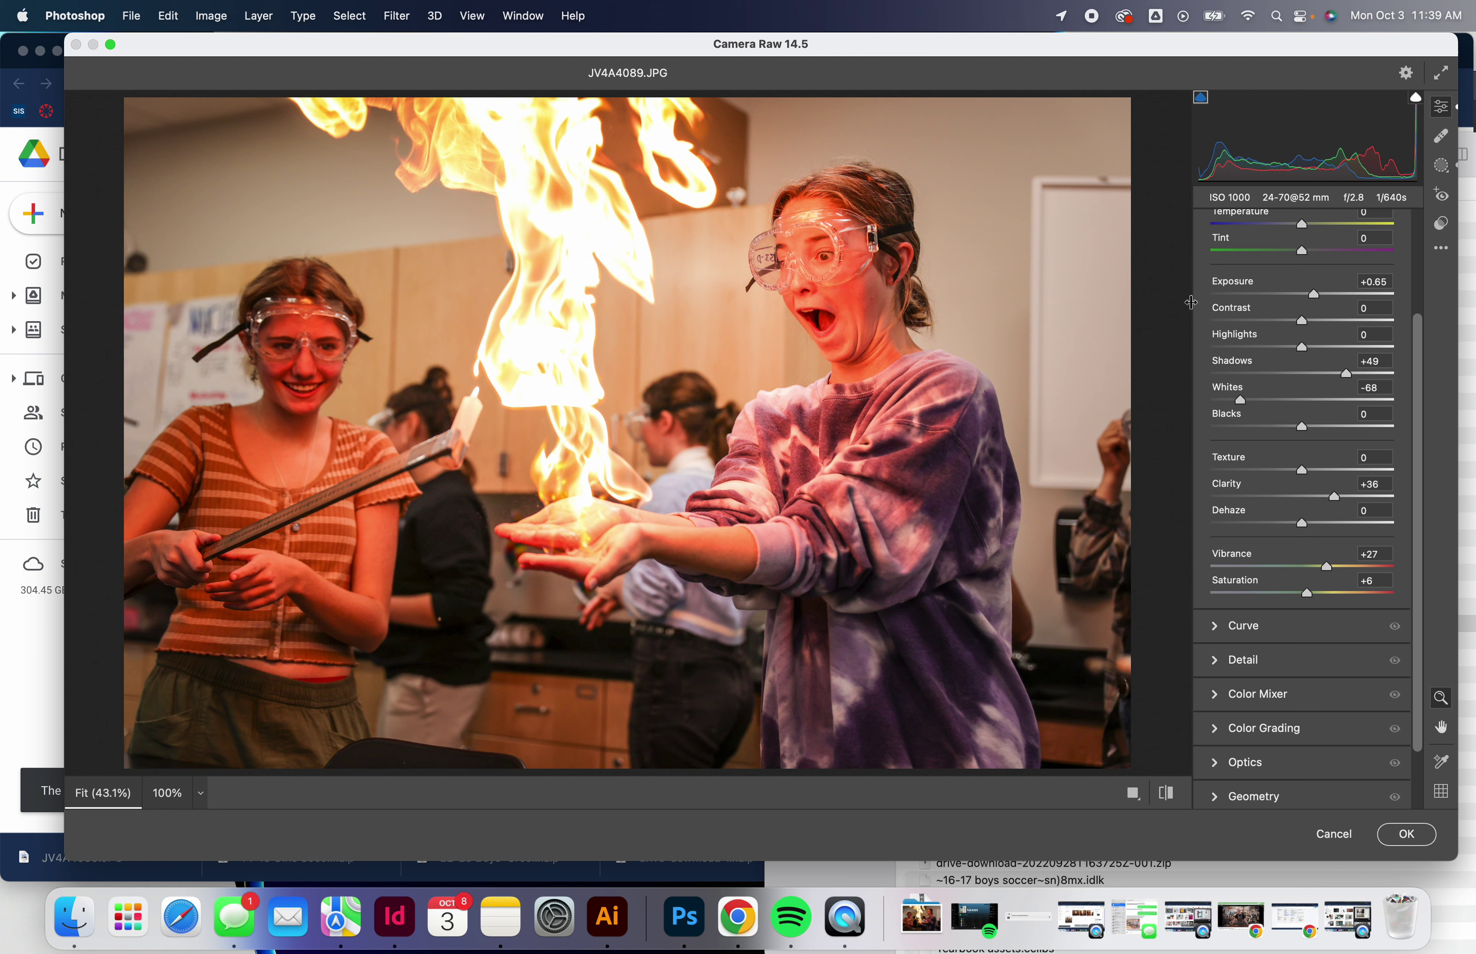
left_click_drag(1300, 232, 1292, 233)
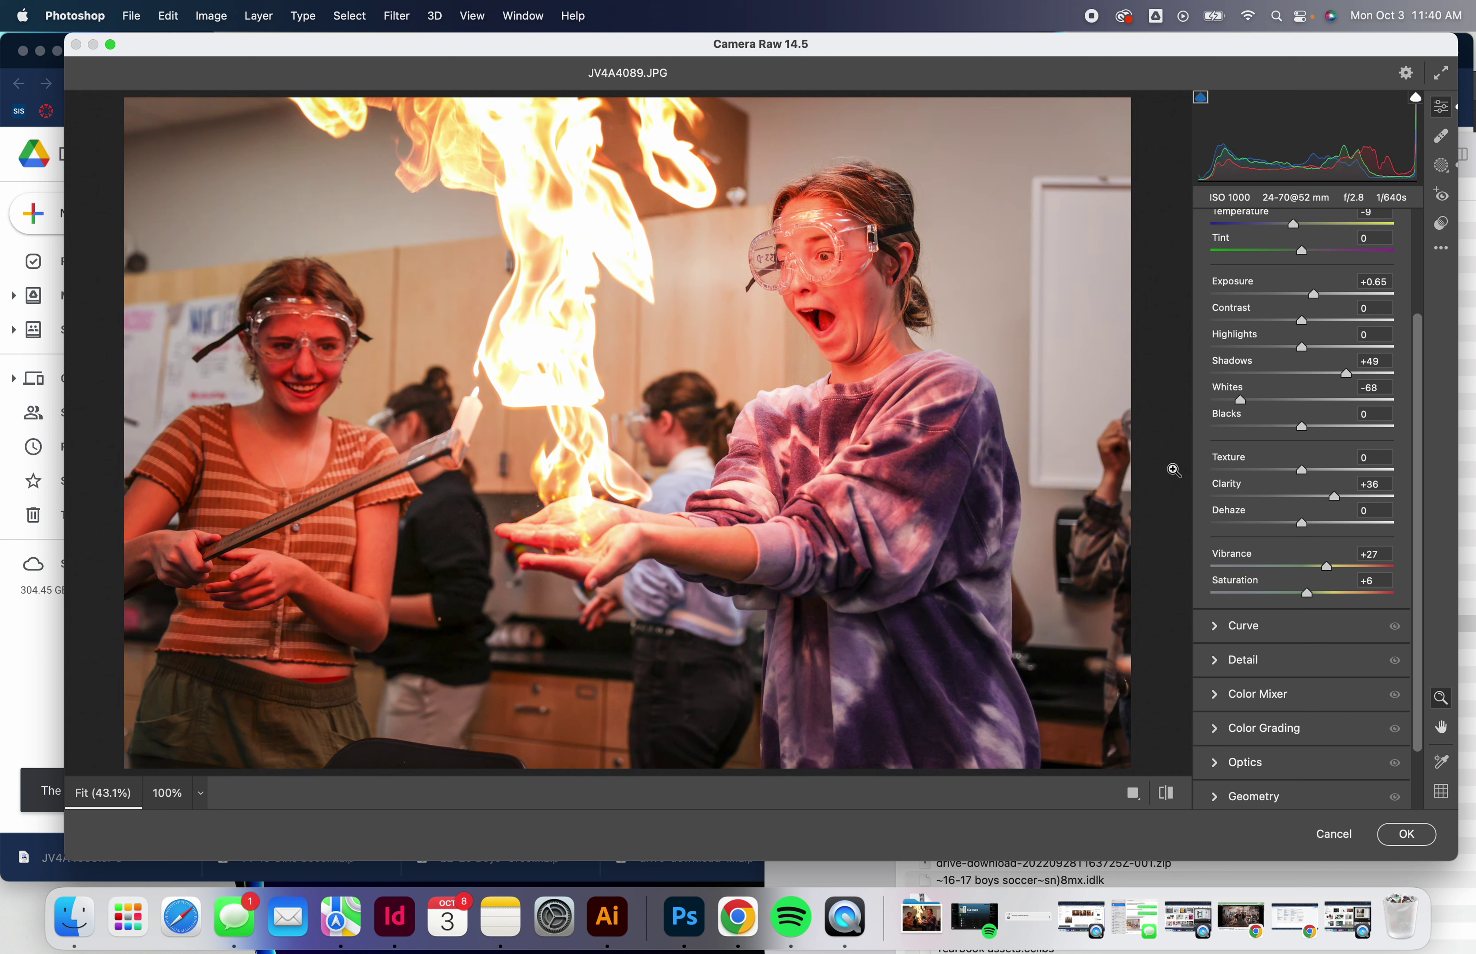
left_click(1406, 833)
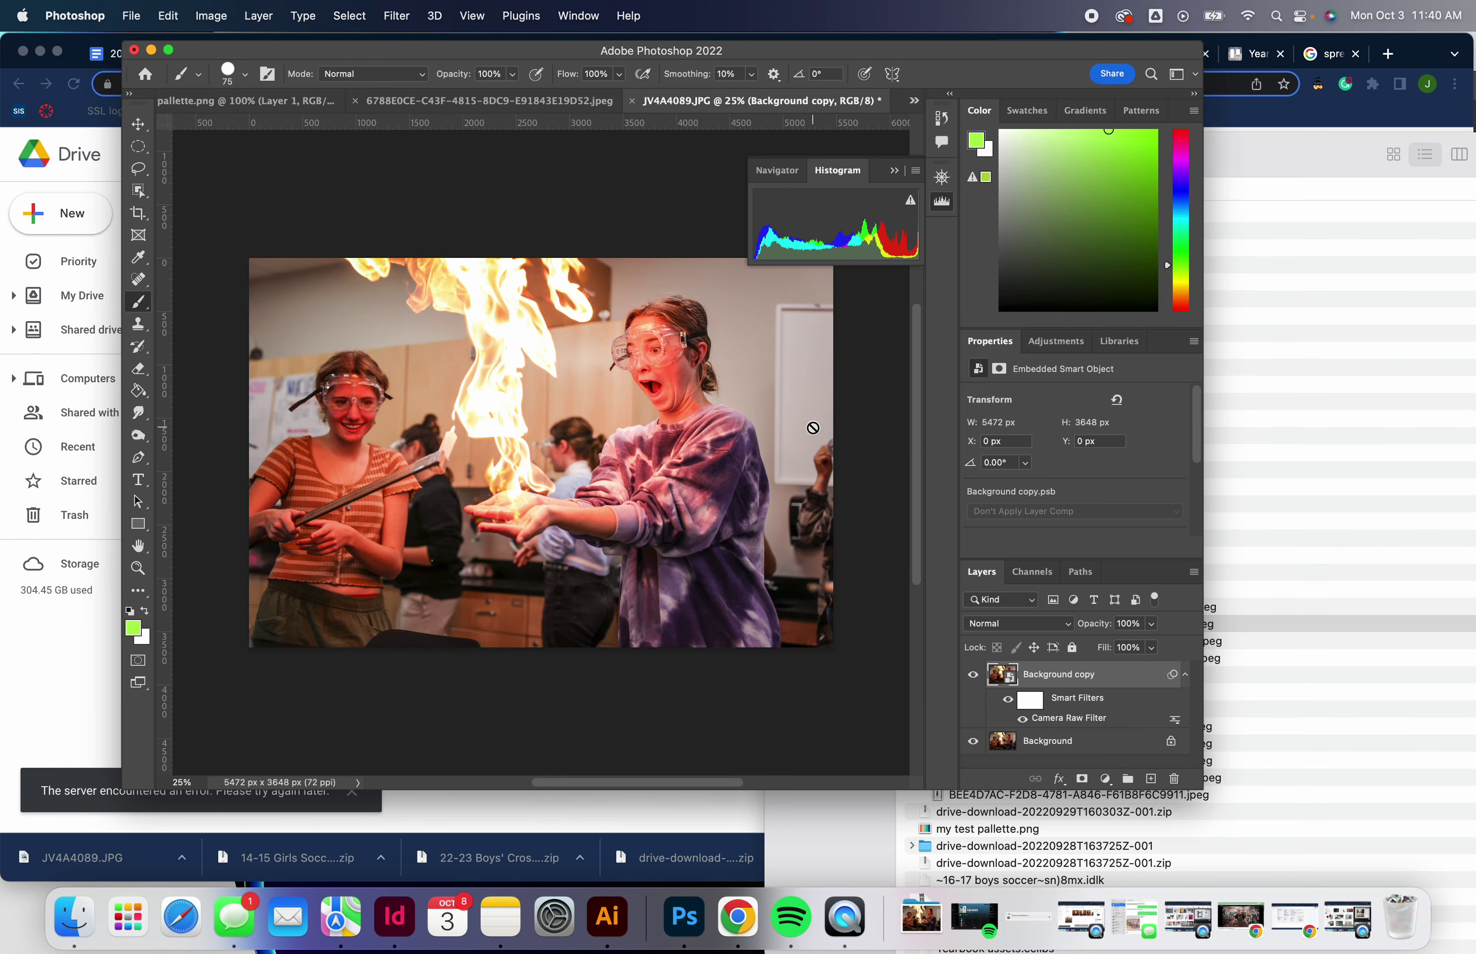
- Collapse the Histogram panel and bring up the Save a Copy dialog for the edited photo
left_click(896, 170)
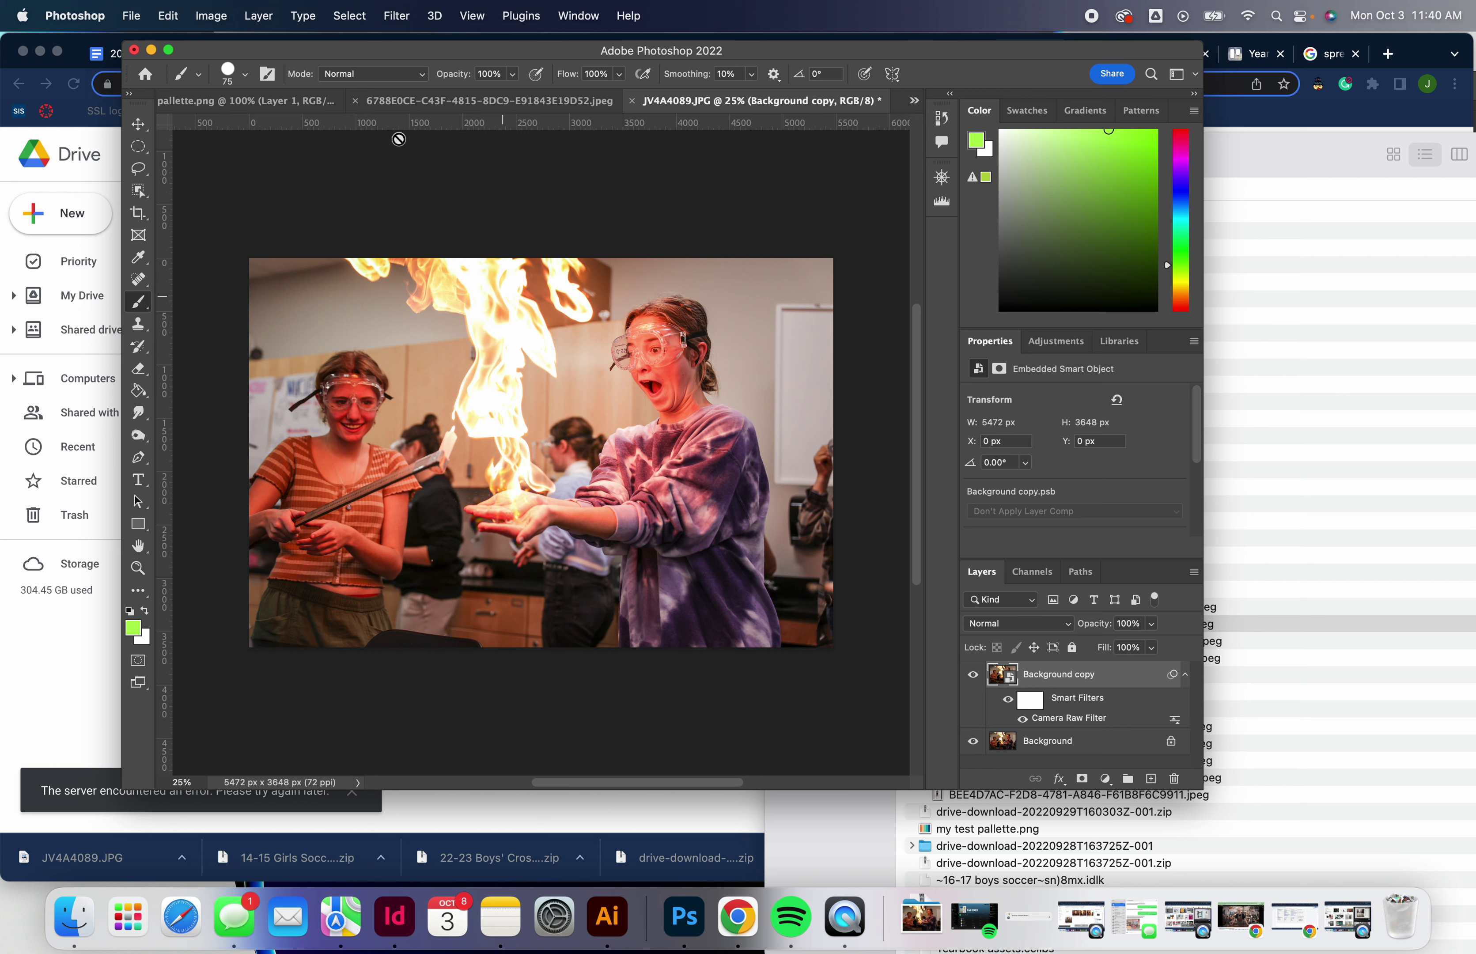
left_click(132, 19)
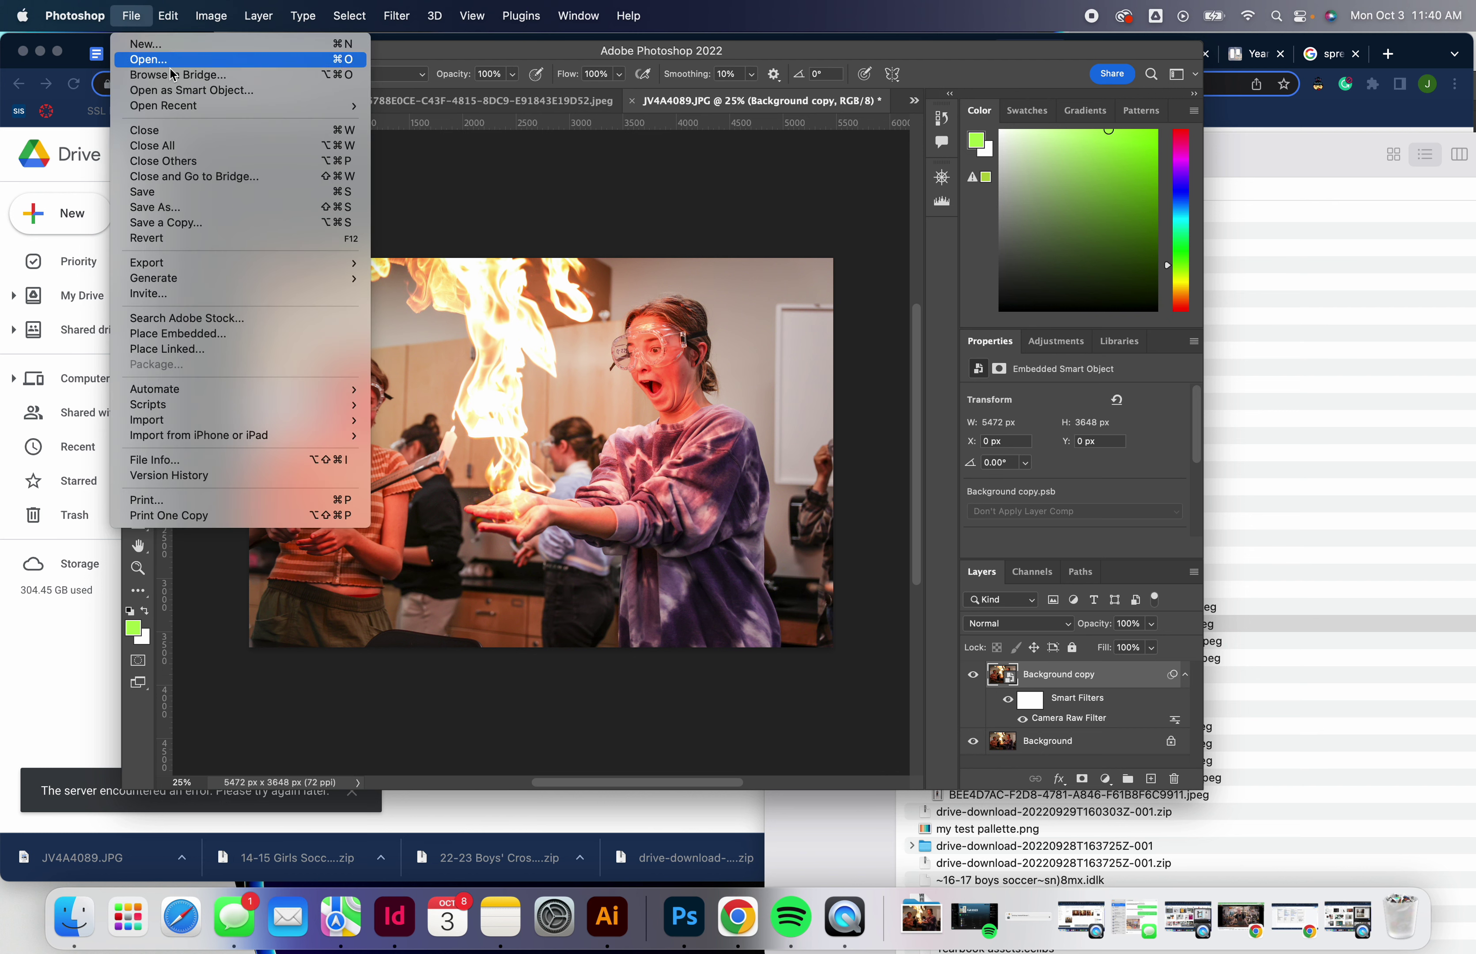
left_click(480, 57)
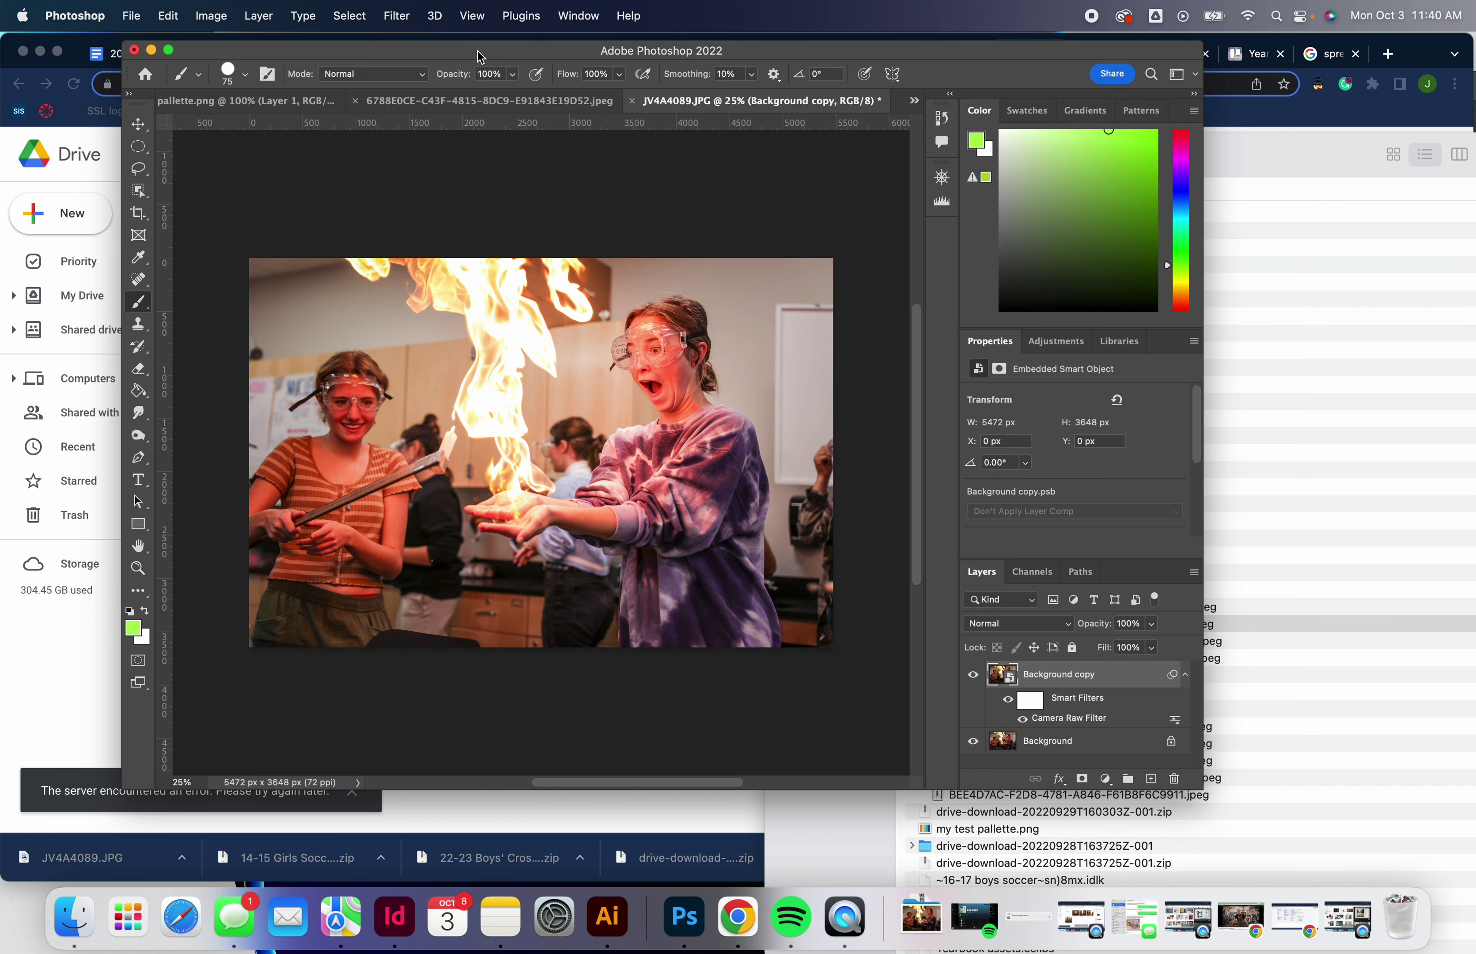
key("super+shift+s")
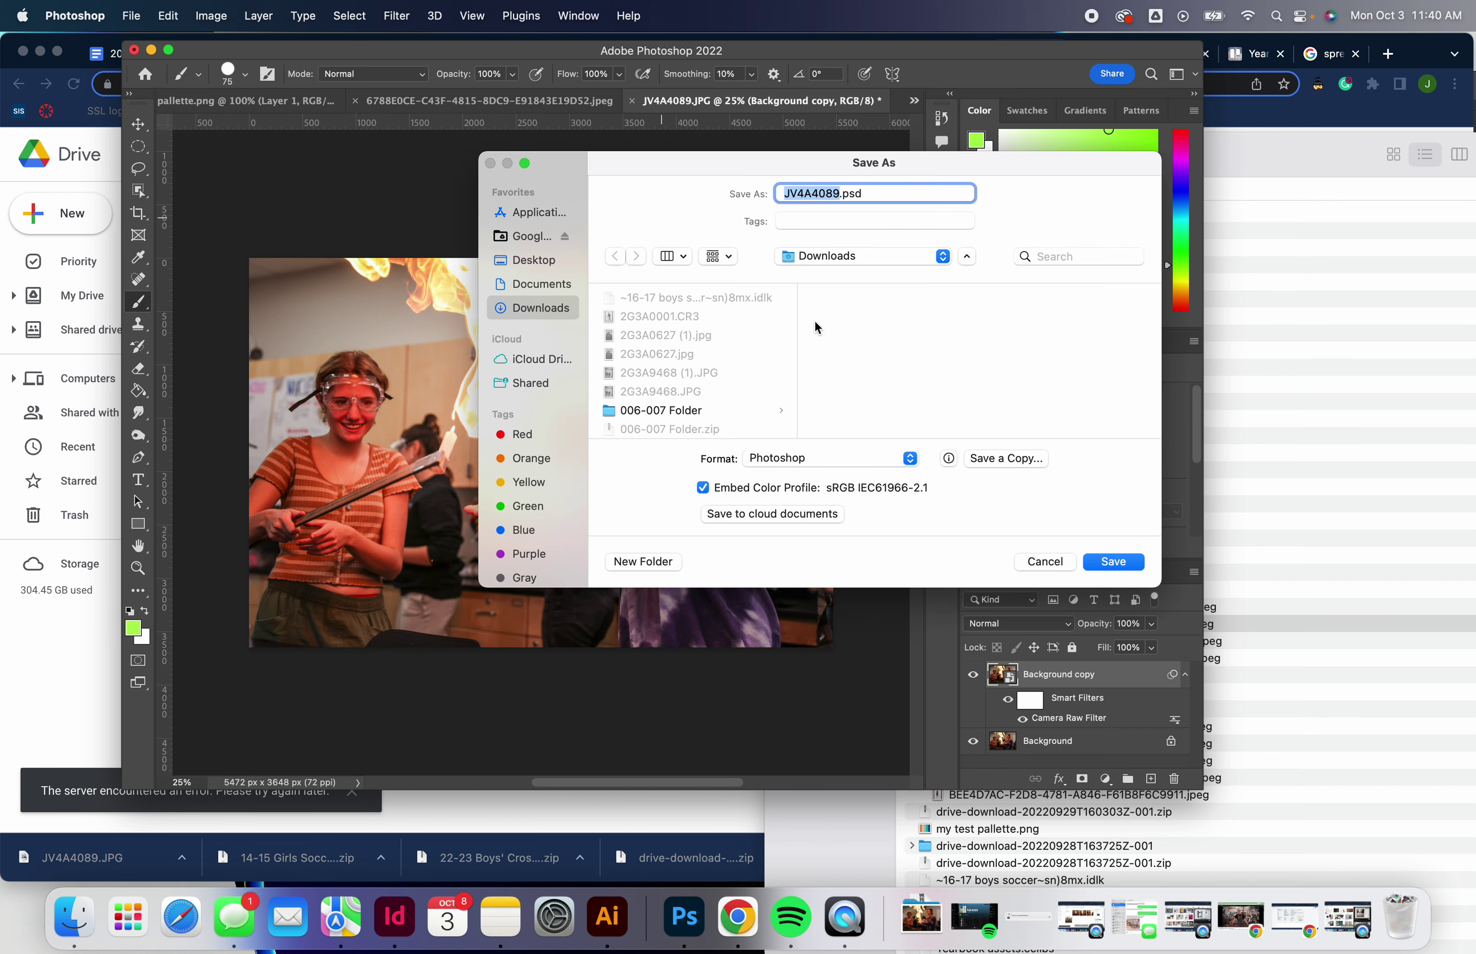
left_click(909, 459)
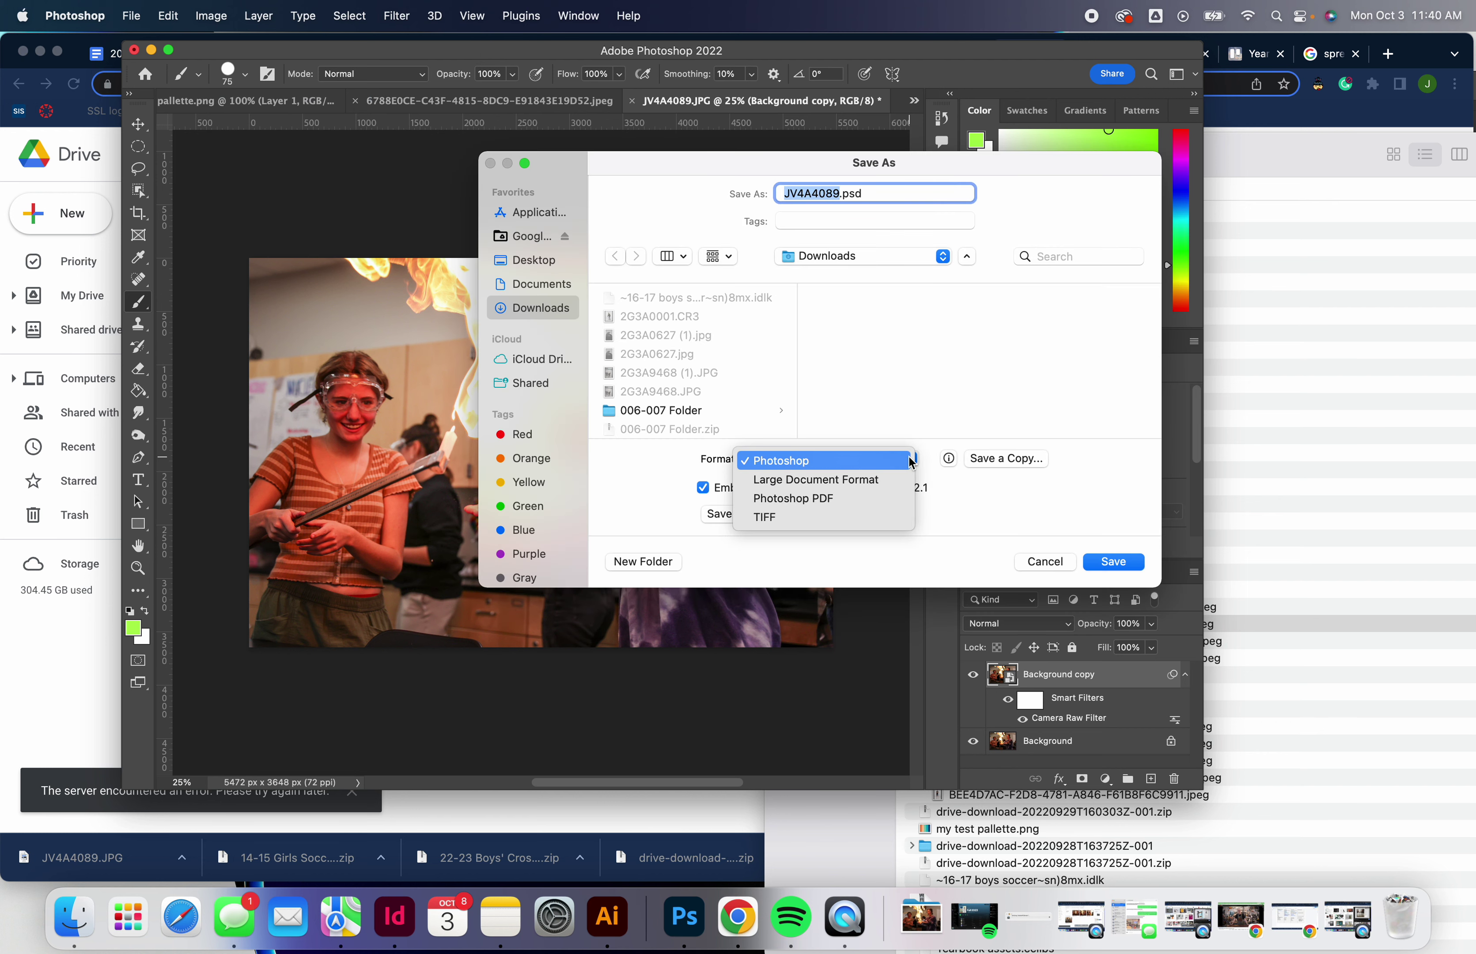
left_click(1082, 486)
left_click(1040, 465)
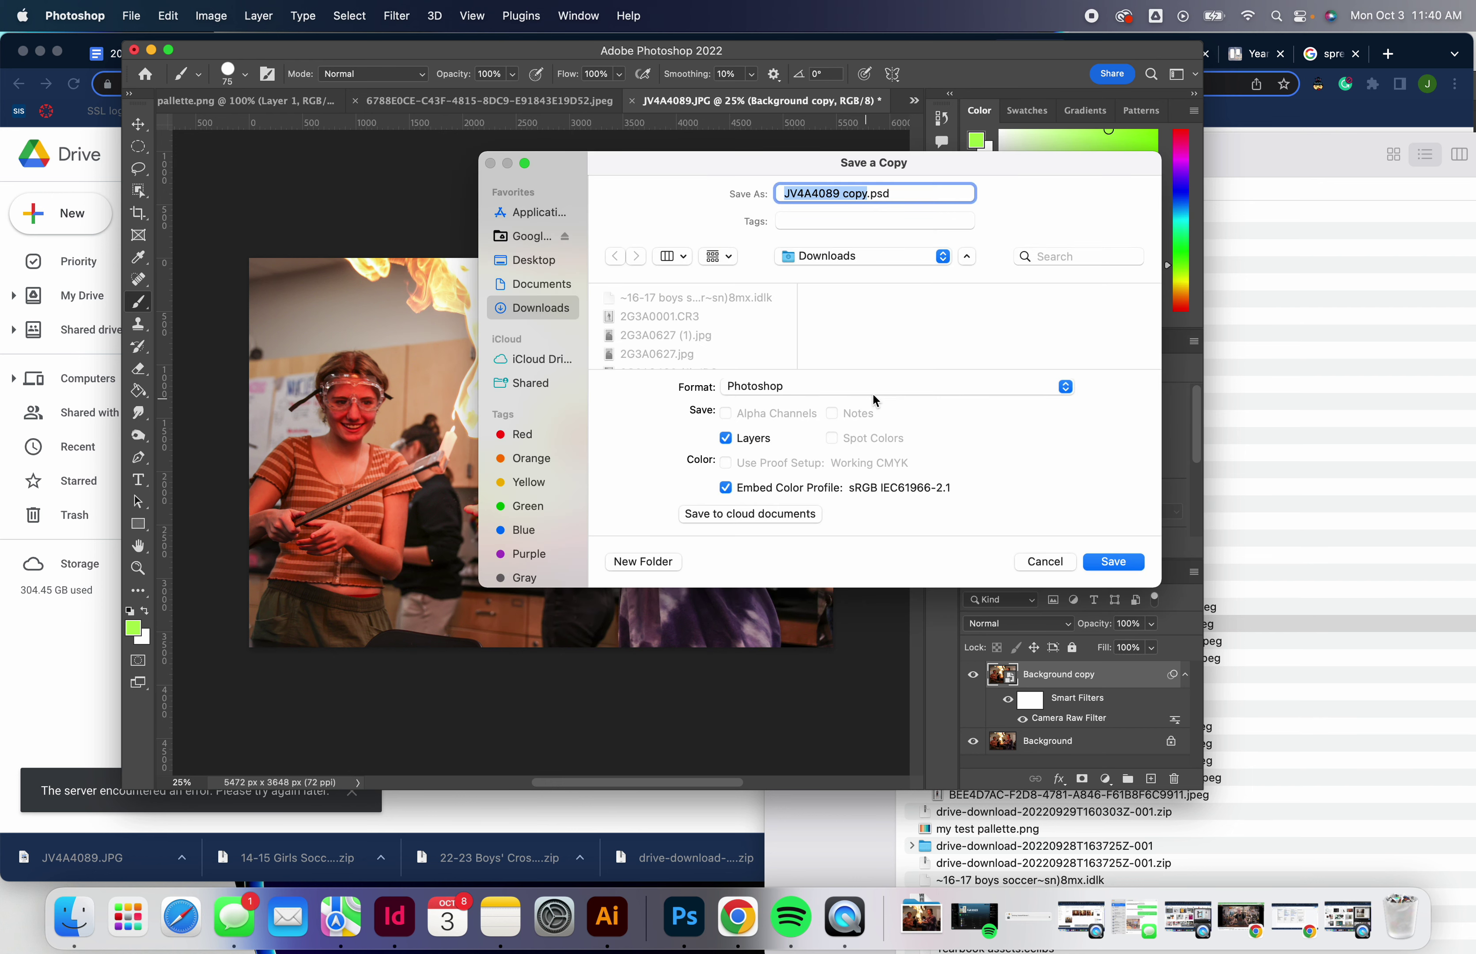
- Save the copy in Downloads as the JPEG dom1.jpg with Medium quality 6 and Baseline ("Standard") format
left_click(876, 395)
left_click(839, 521)
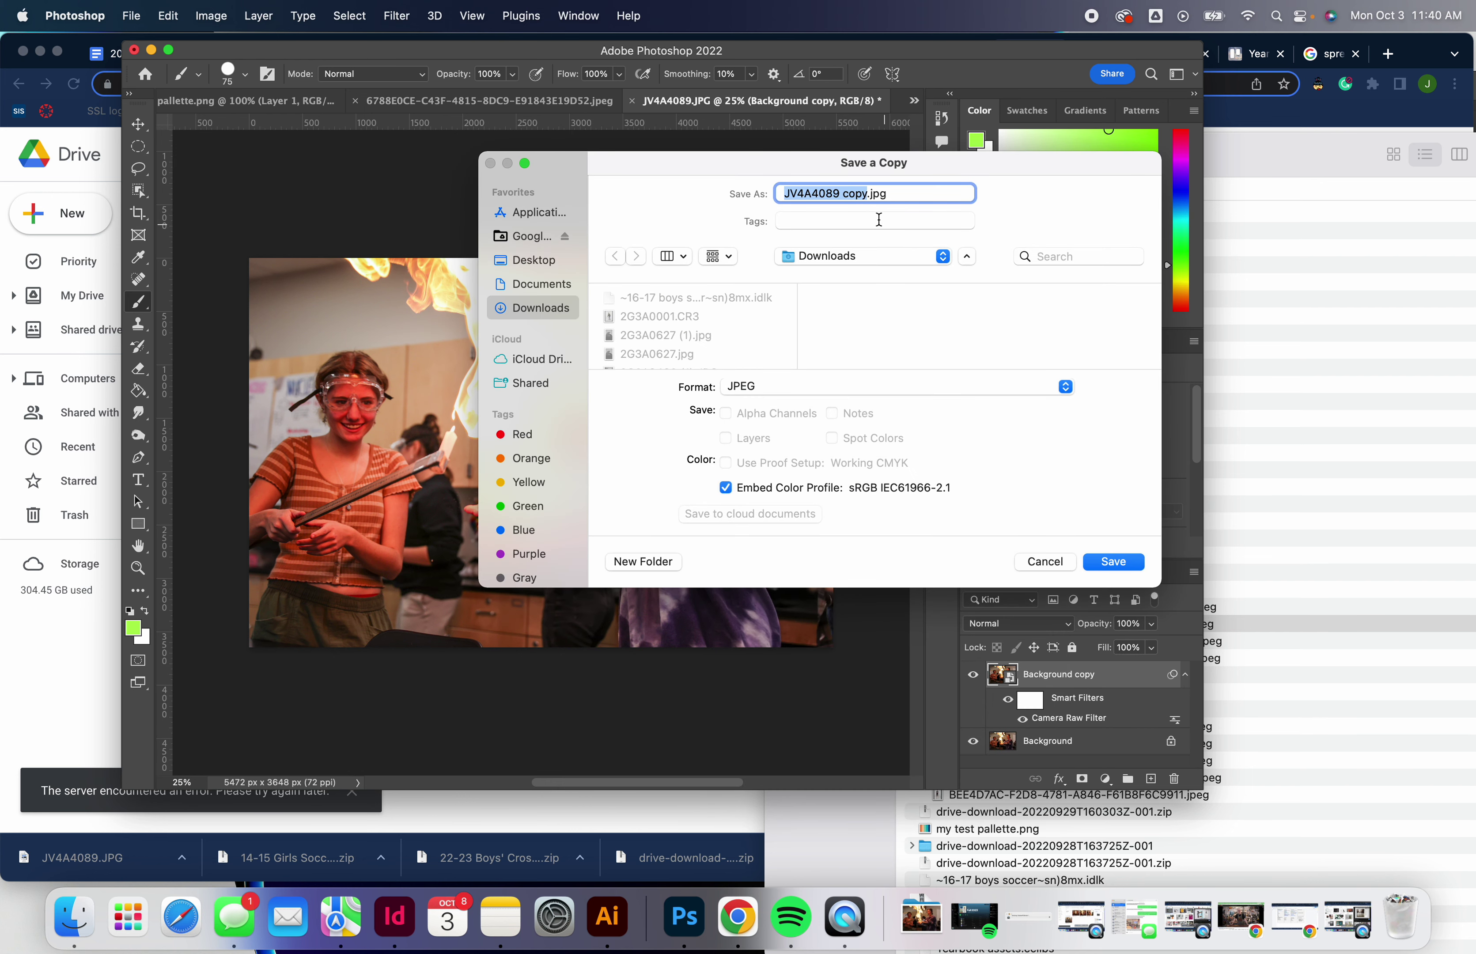
type("do")
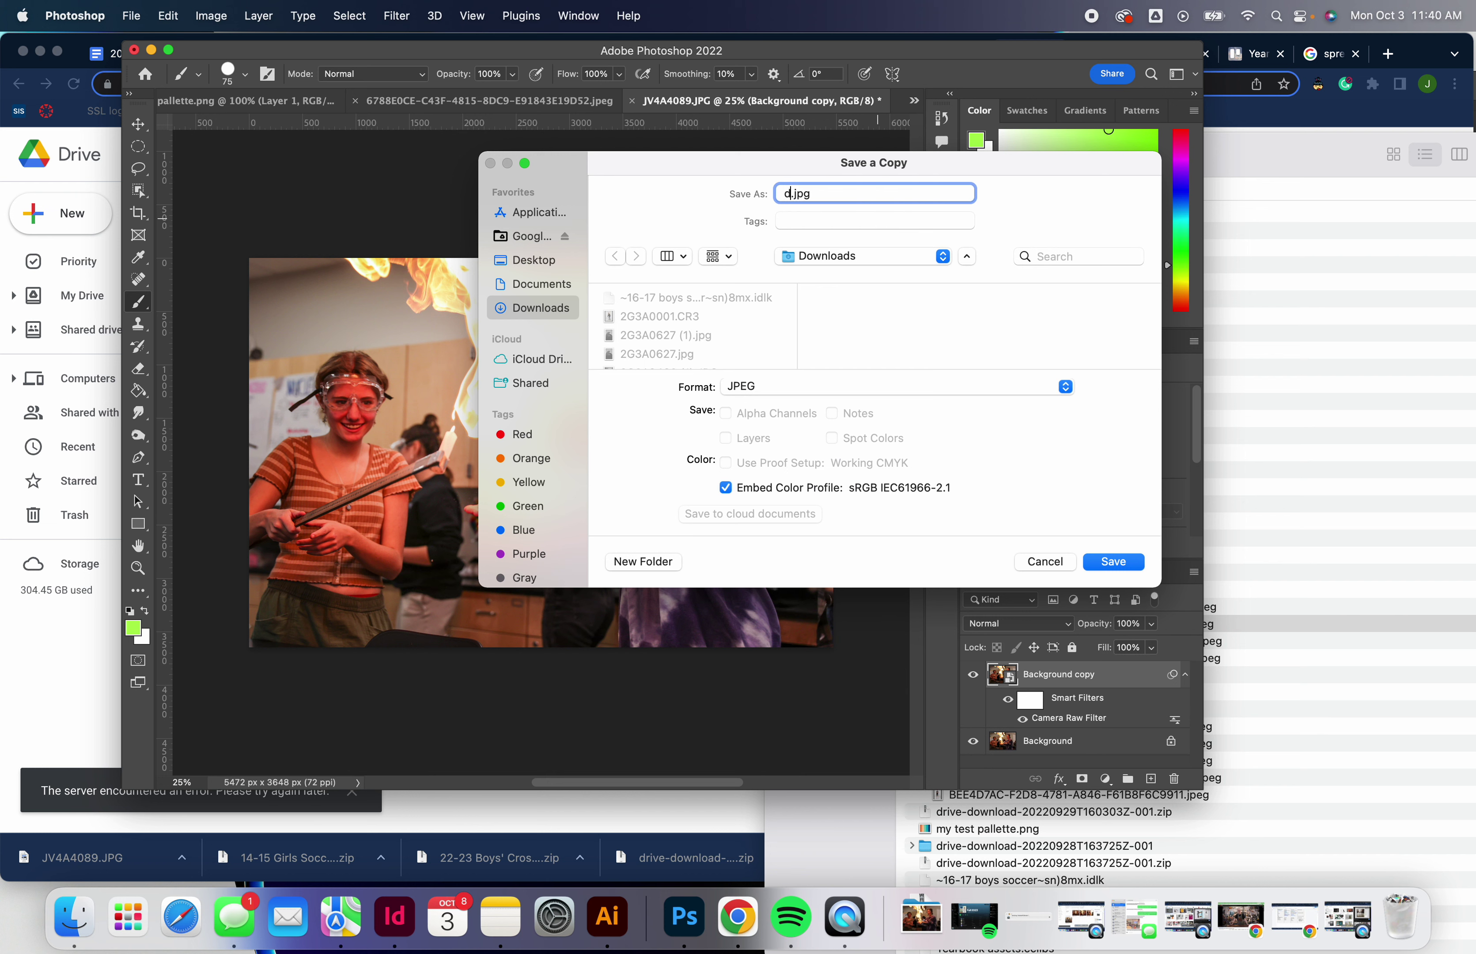
type("m1")
left_click(1112, 563)
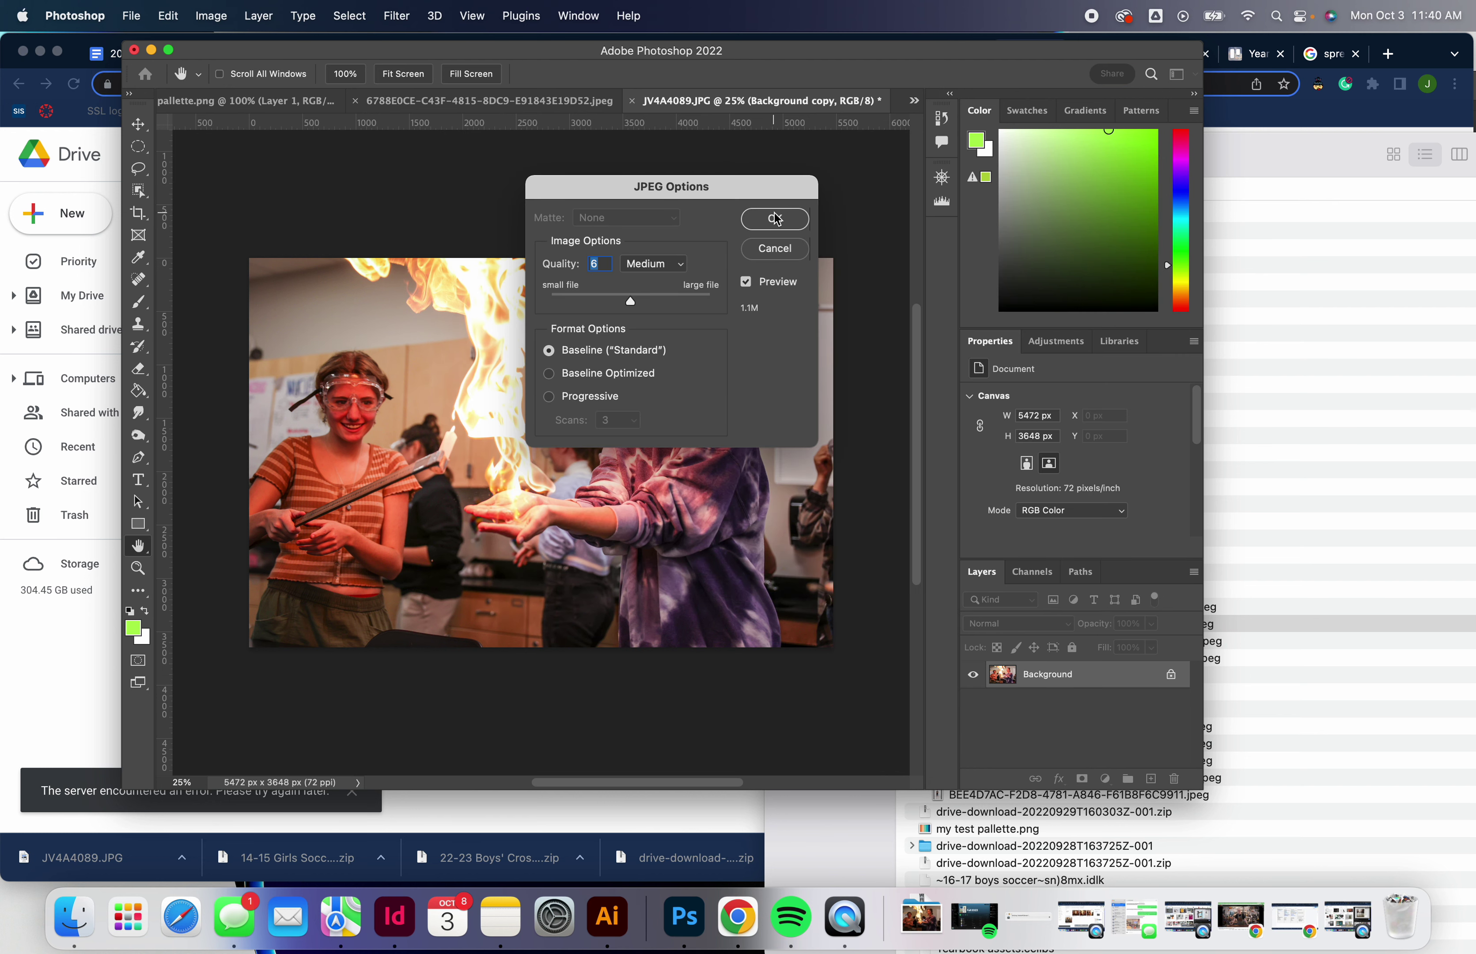
left_click(775, 219)
- Minimize Photoshop, switch to InDesign and place dom1.jpg from the Downloads folder into the large frame on the right-hand page
left_click_drag(372, 55, 537, 157)
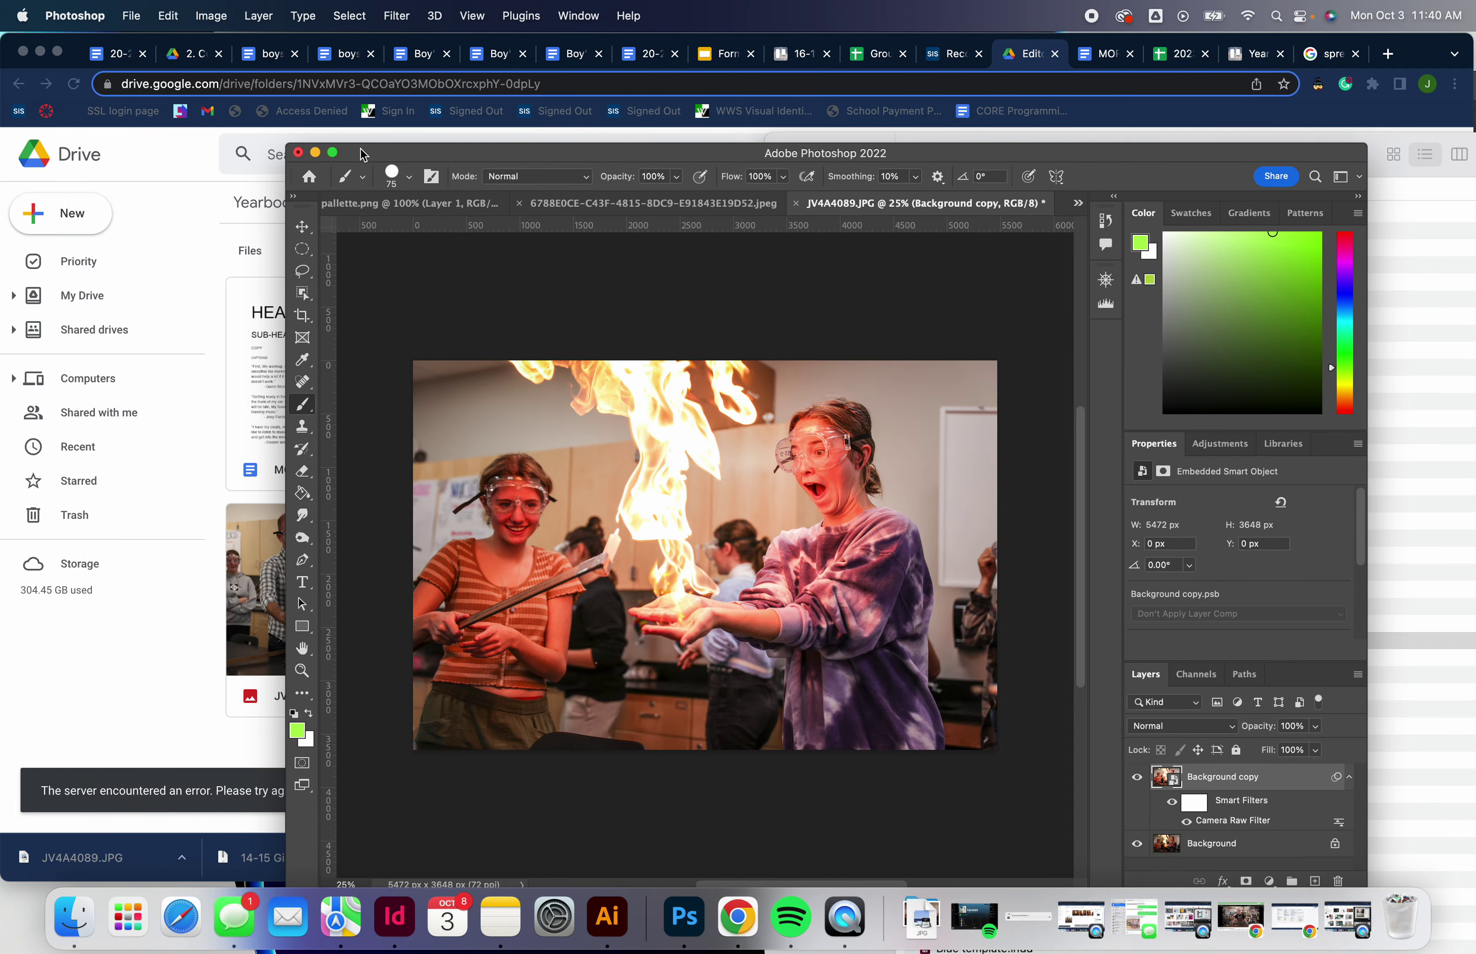
left_click(317, 155)
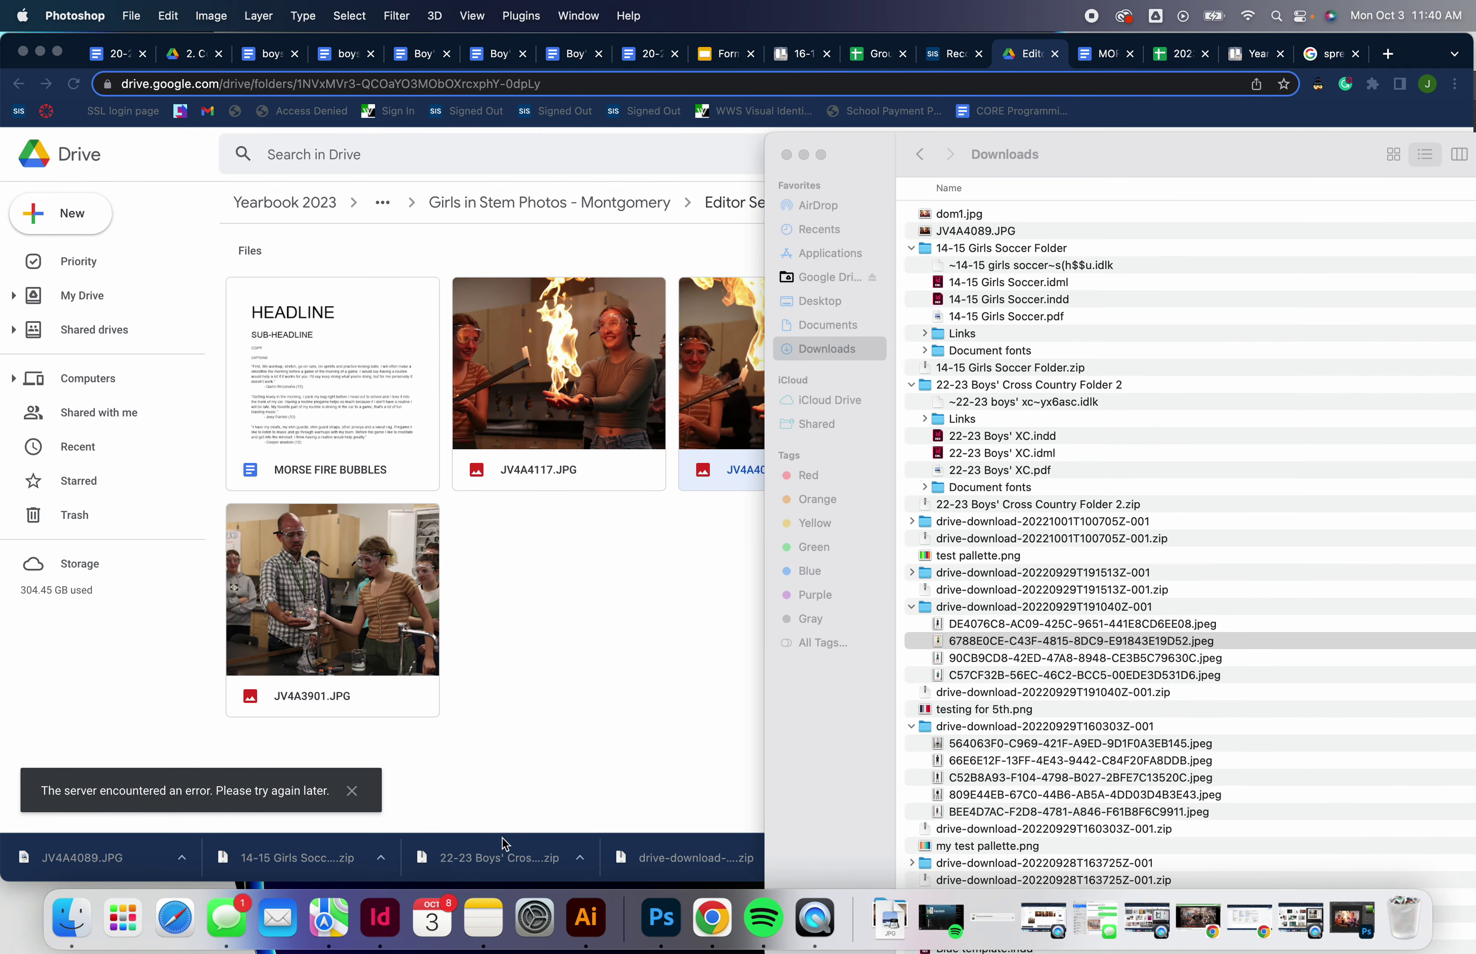
left_click(382, 919)
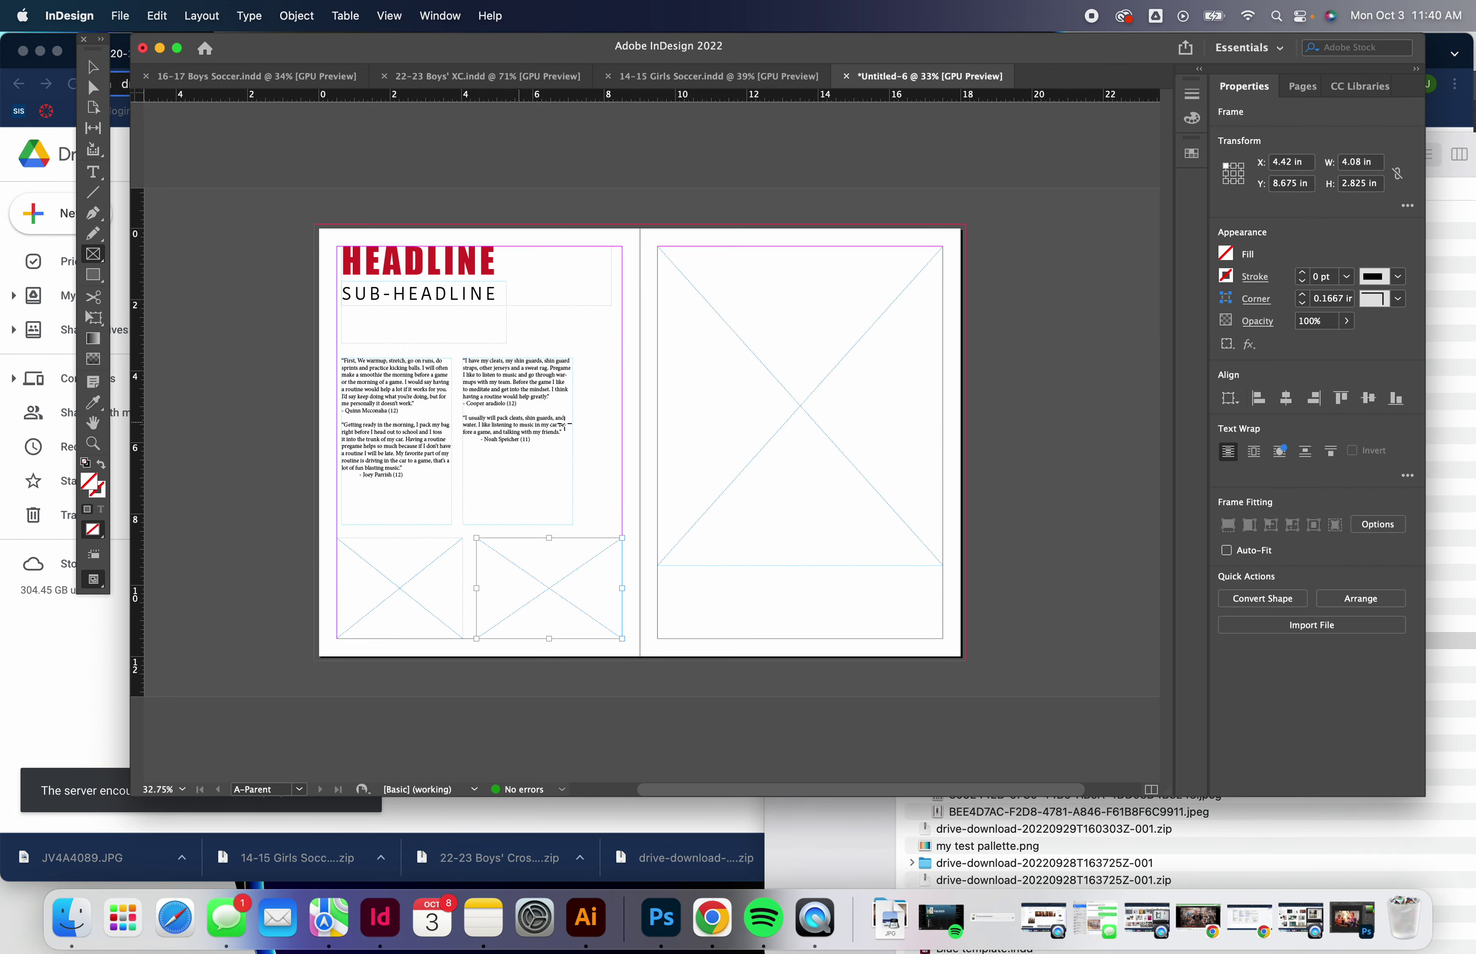
left_click(885, 840)
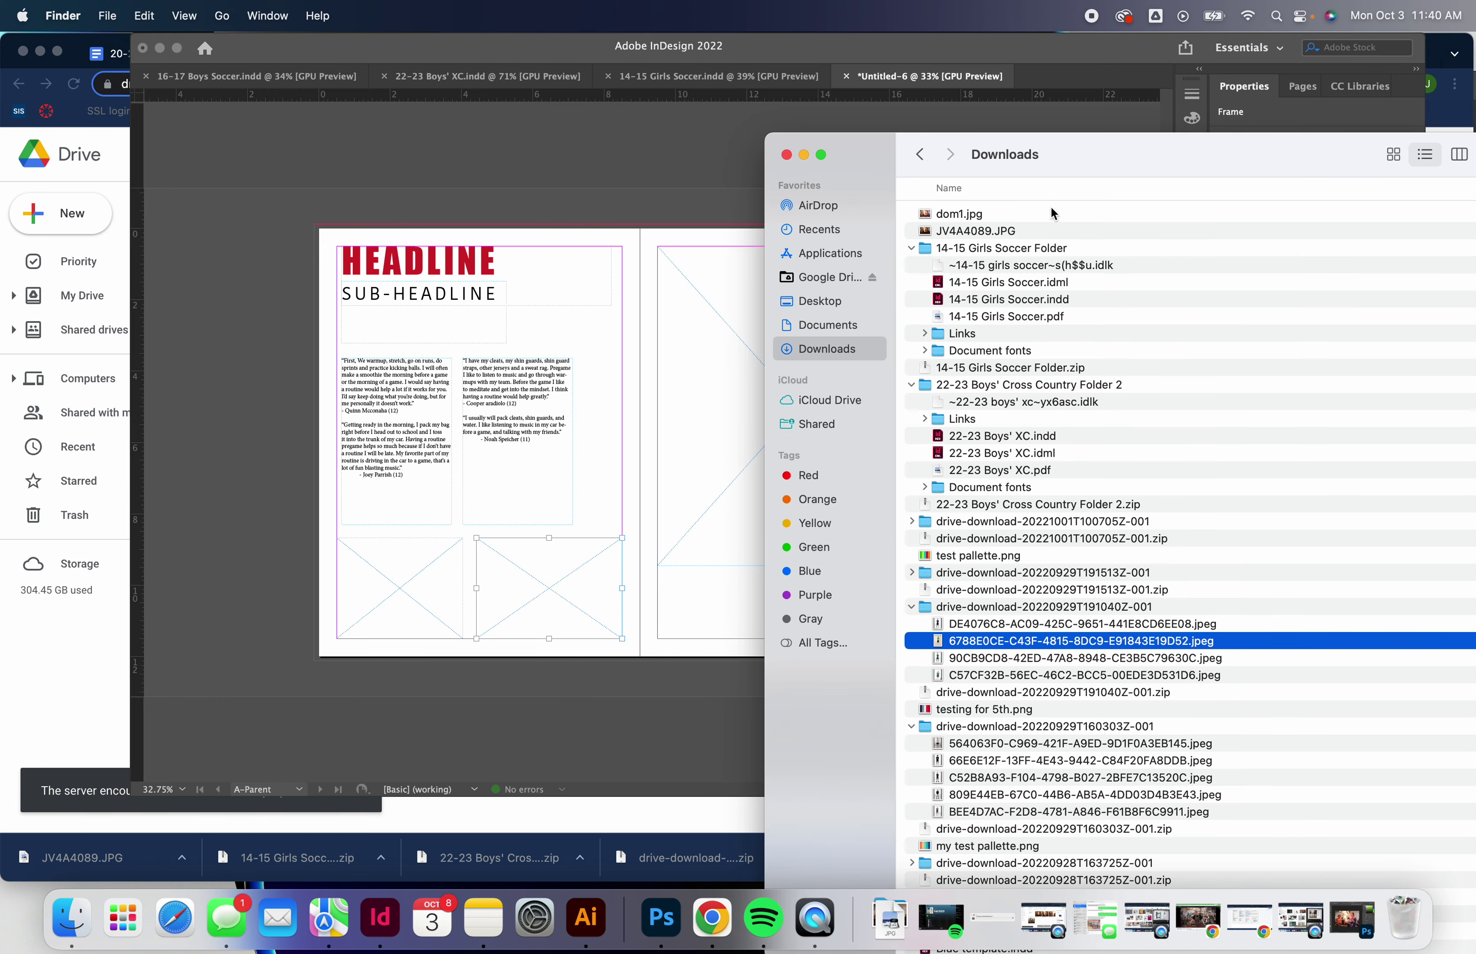
left_click_drag(1024, 177, 812, 367)
left_click(1259, 271)
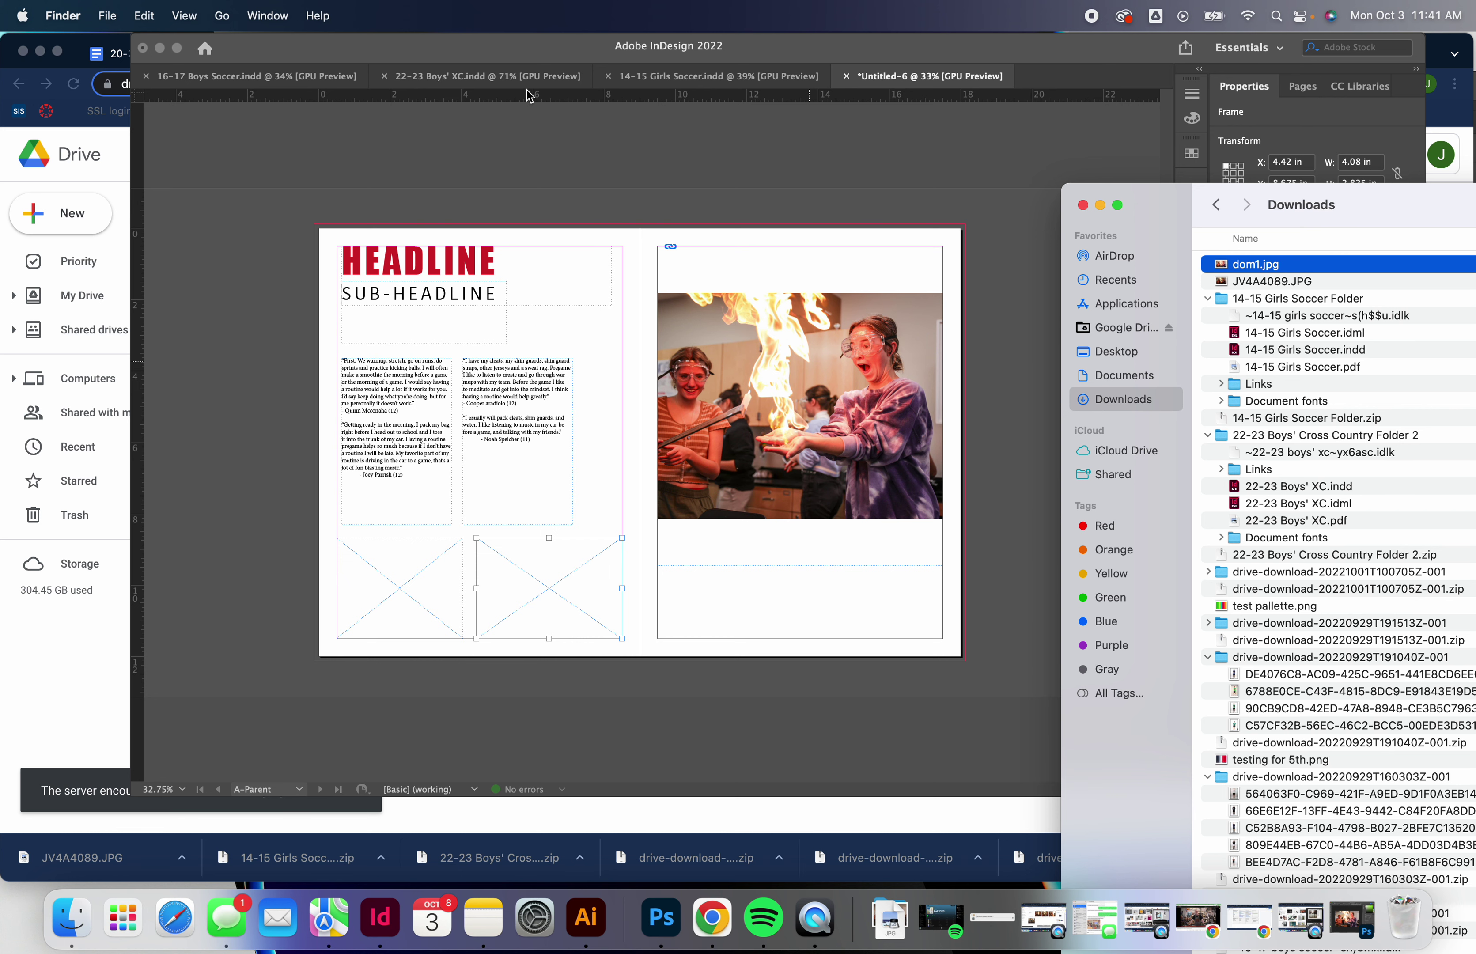
- Select the placed photo inside its frame and enlarge it proportionally to about 11.24 x 7.49 in, undoing a distorted first attempt
left_click(525, 62)
key("v")
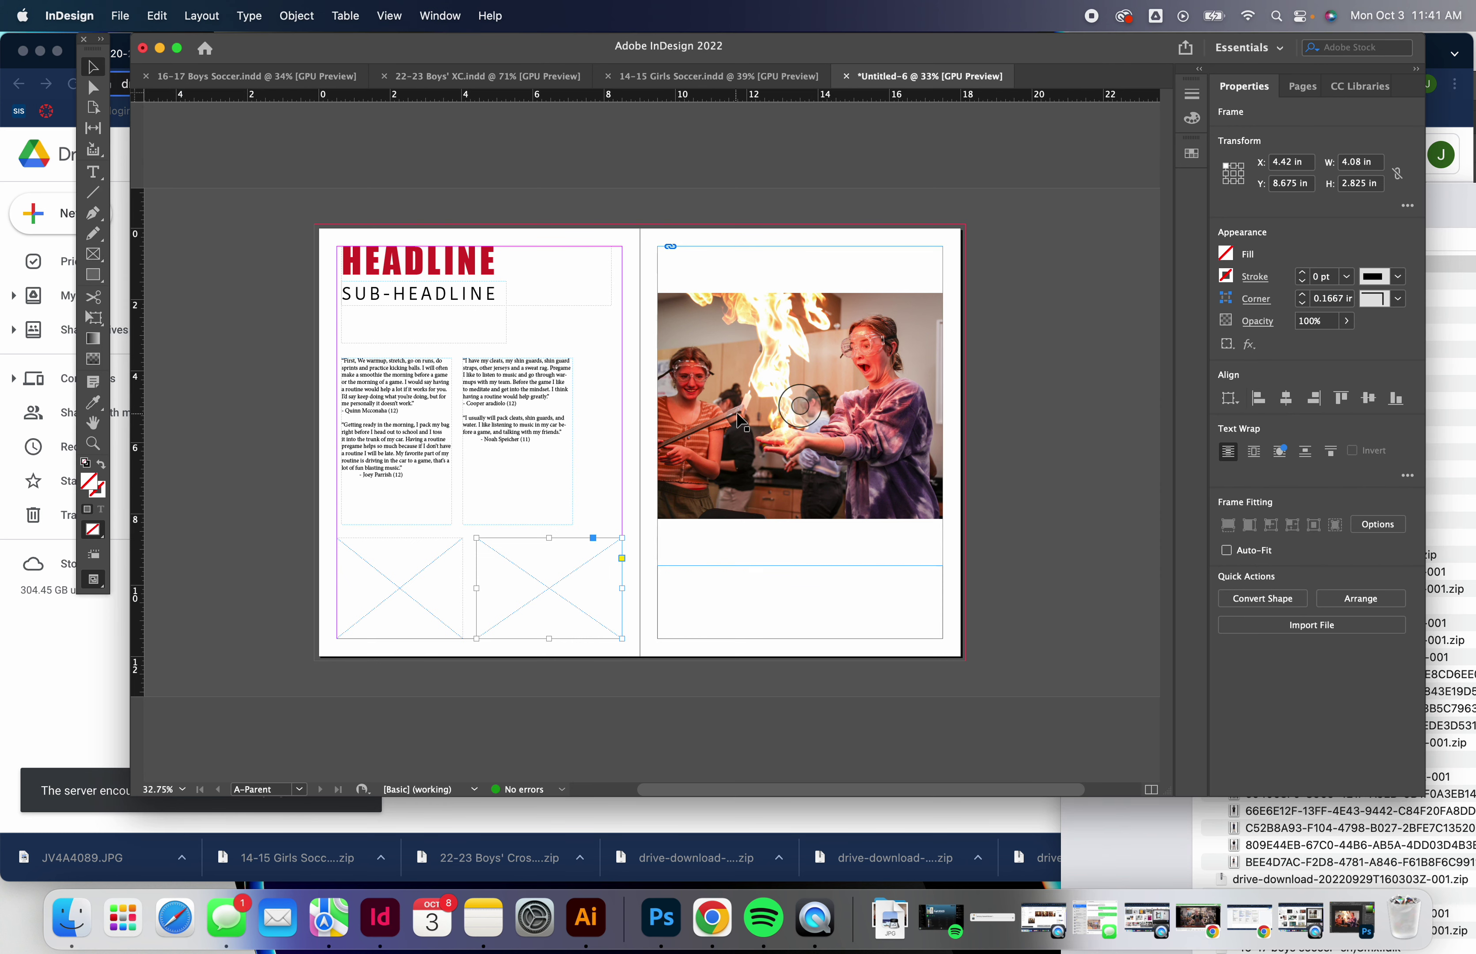
mouse_move(802, 409)
left_mouse_down()
mouse_move(782, 423)
mouse_move(811, 403)
mouse_move(795, 402)
mouse_move(804, 419)
left_mouse_up()
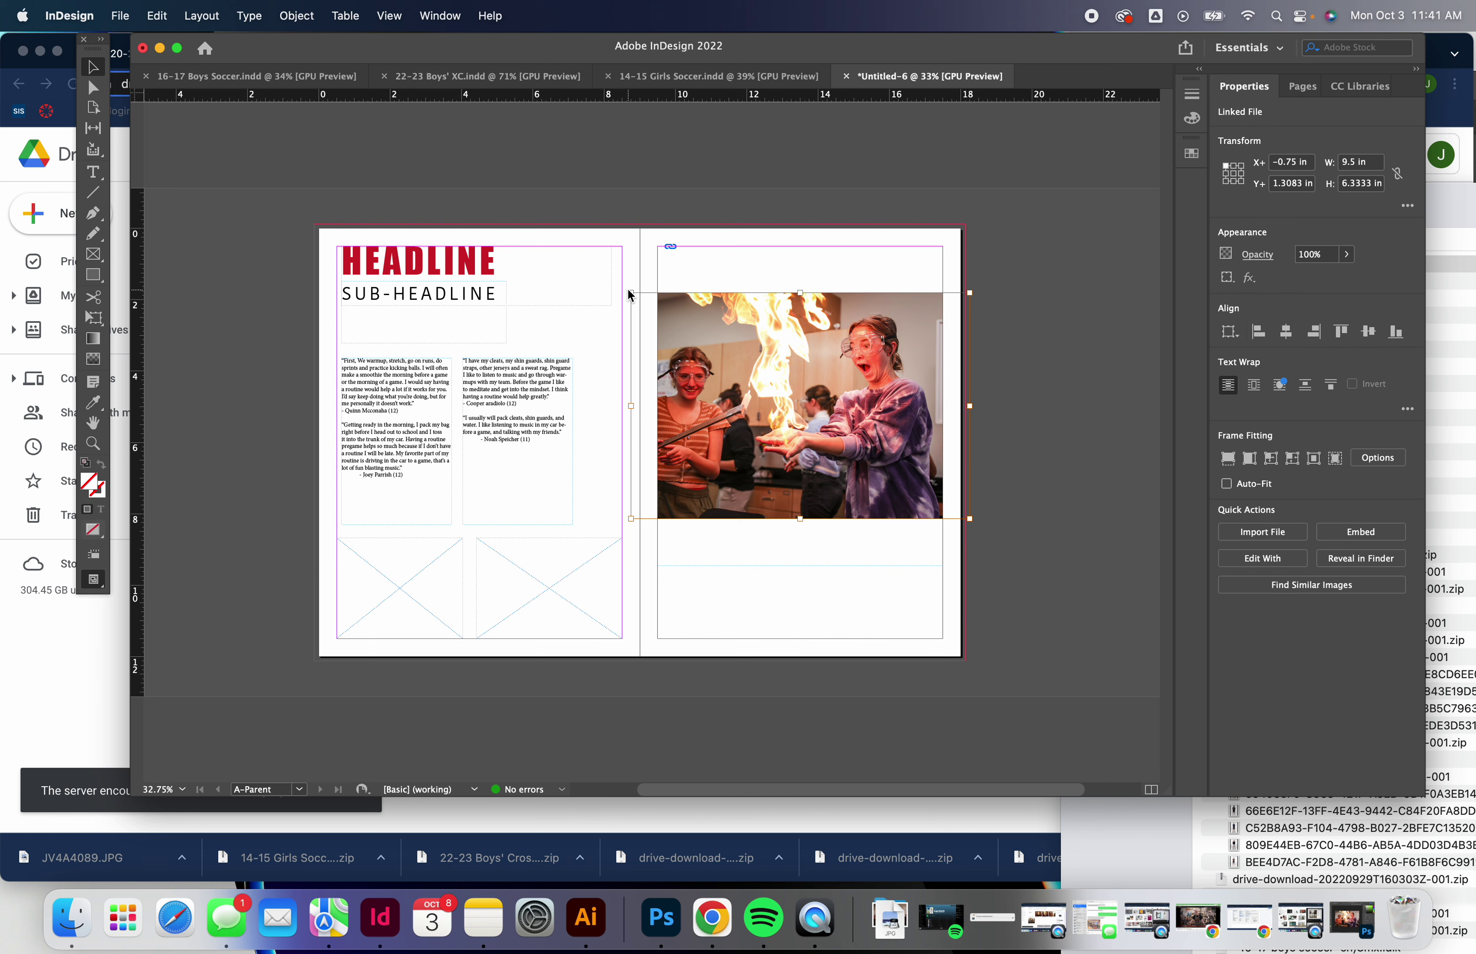
left_click_drag(628, 290, 570, 370)
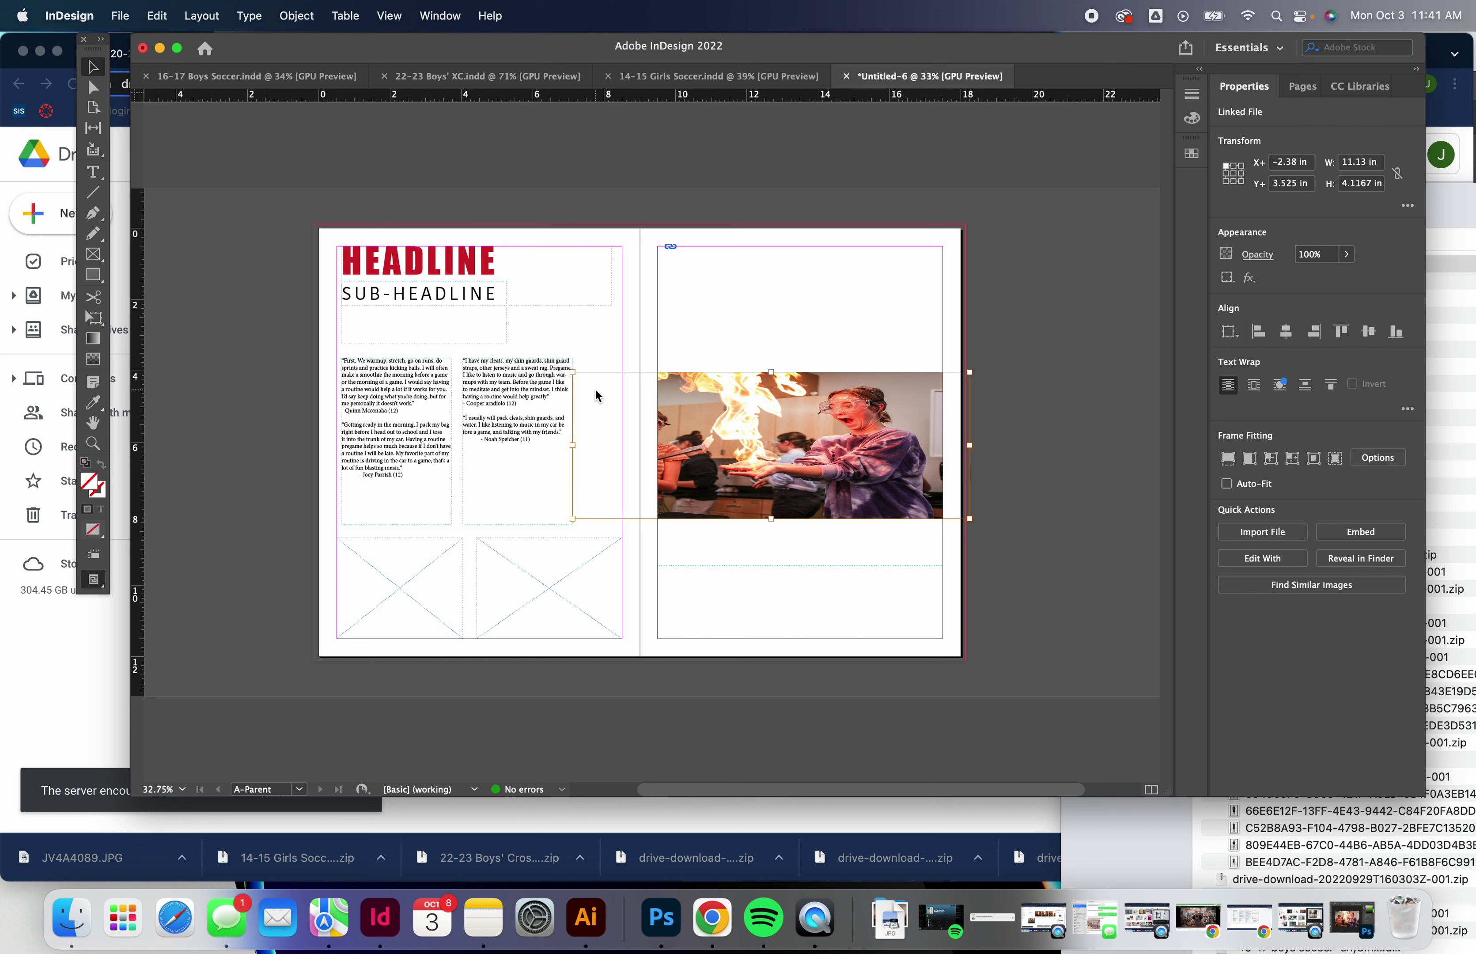
key("cmd+z")
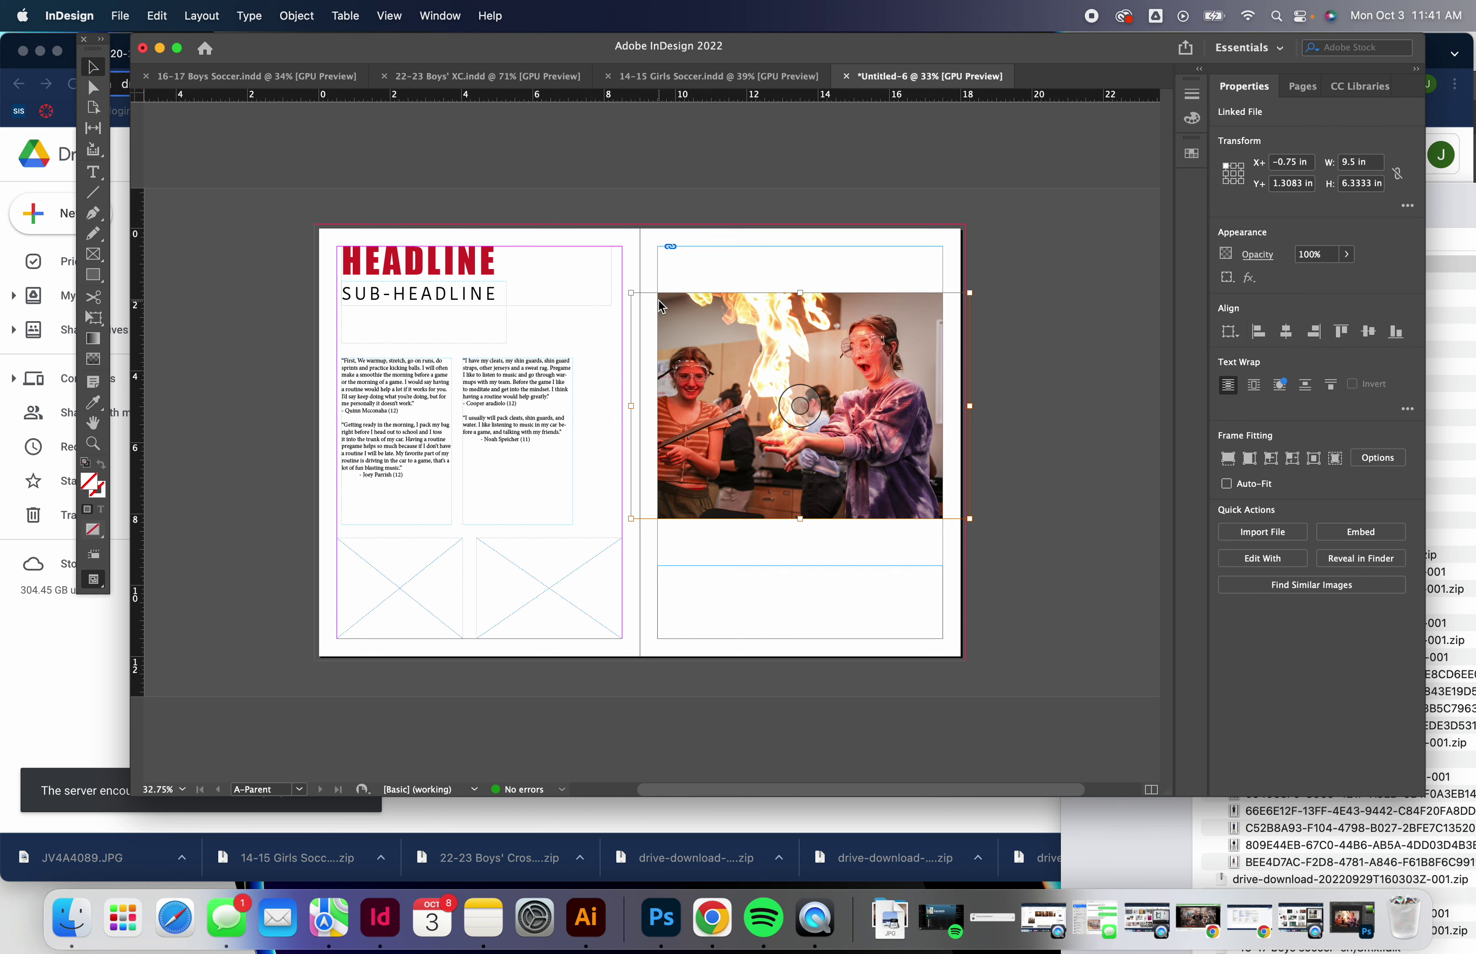
left_click_drag(630, 295, 569, 251)
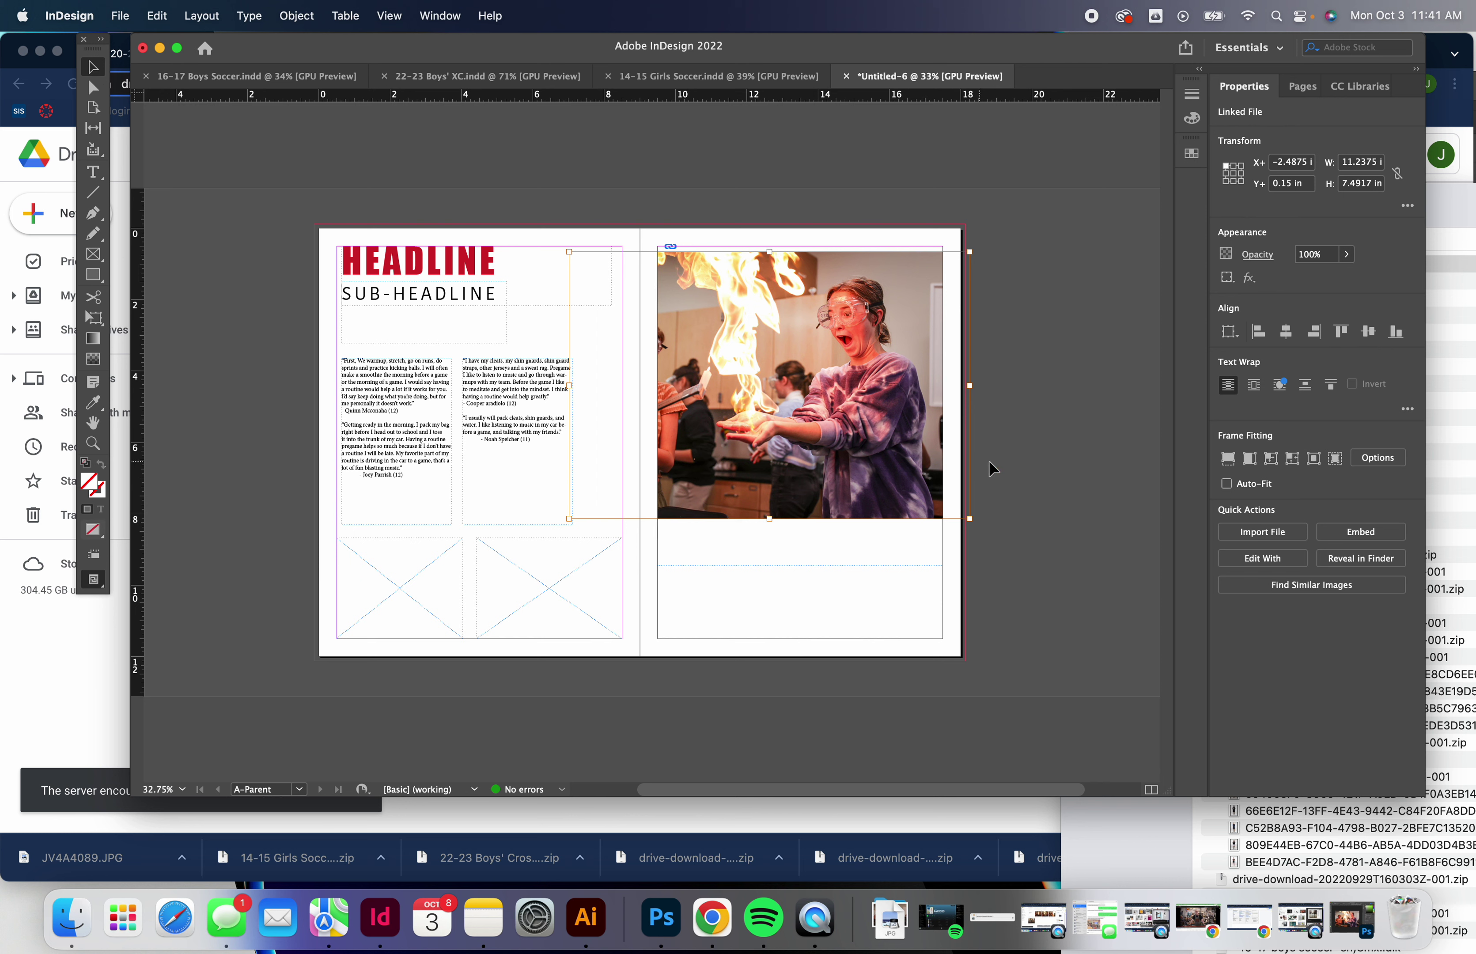
- Reposition the photo within its frame to about X -1.2 in, Y 0.425 in, bringing both students into the crop
left_click(1044, 458)
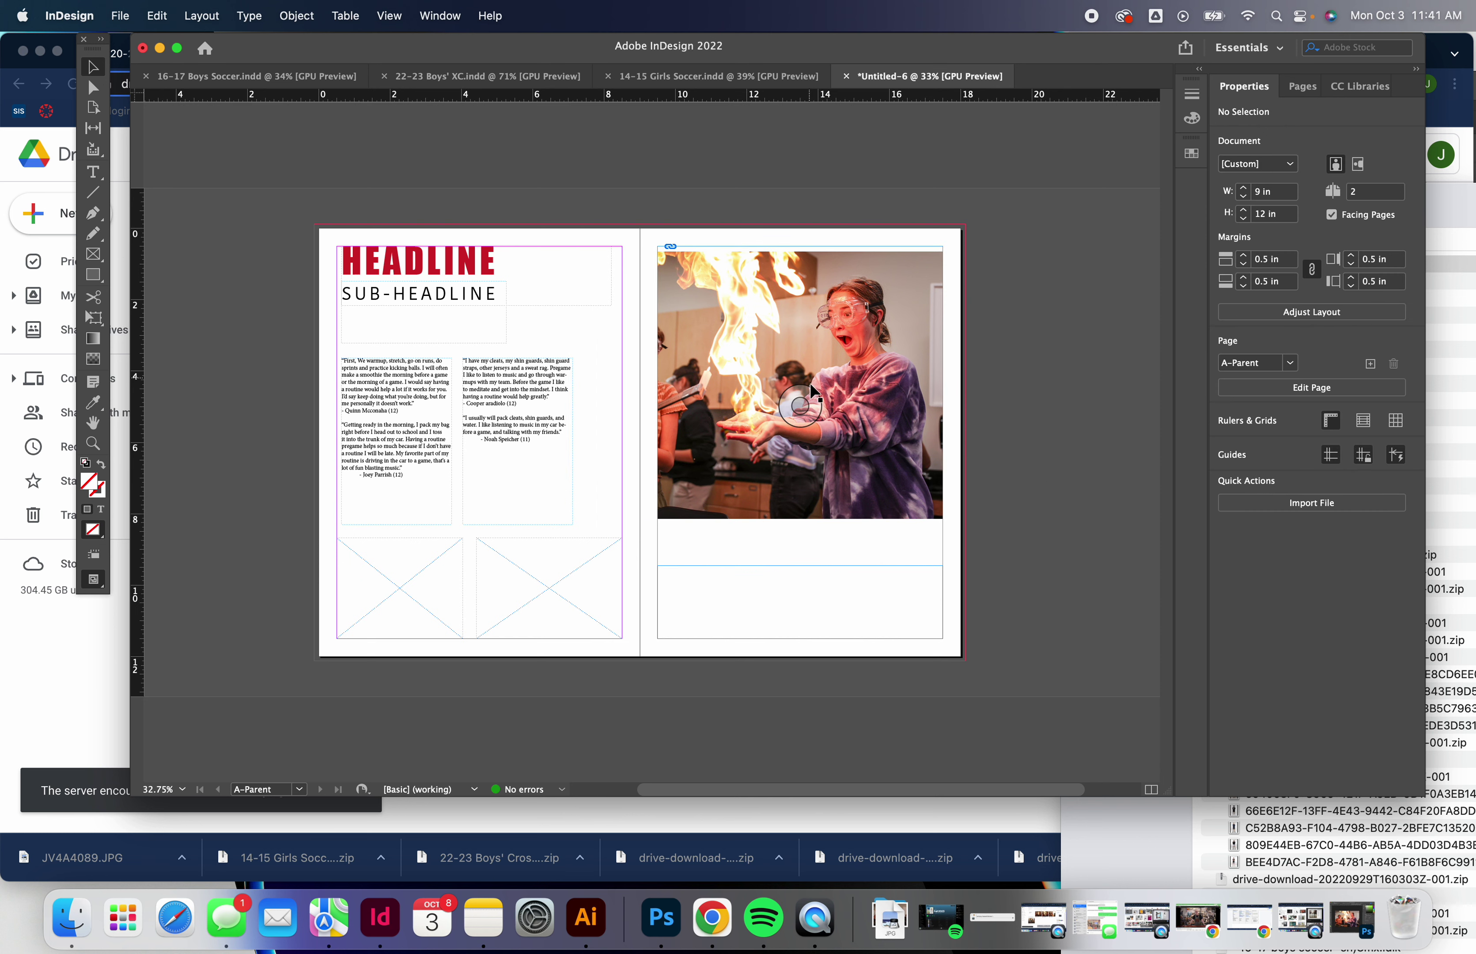
left_click(803, 412)
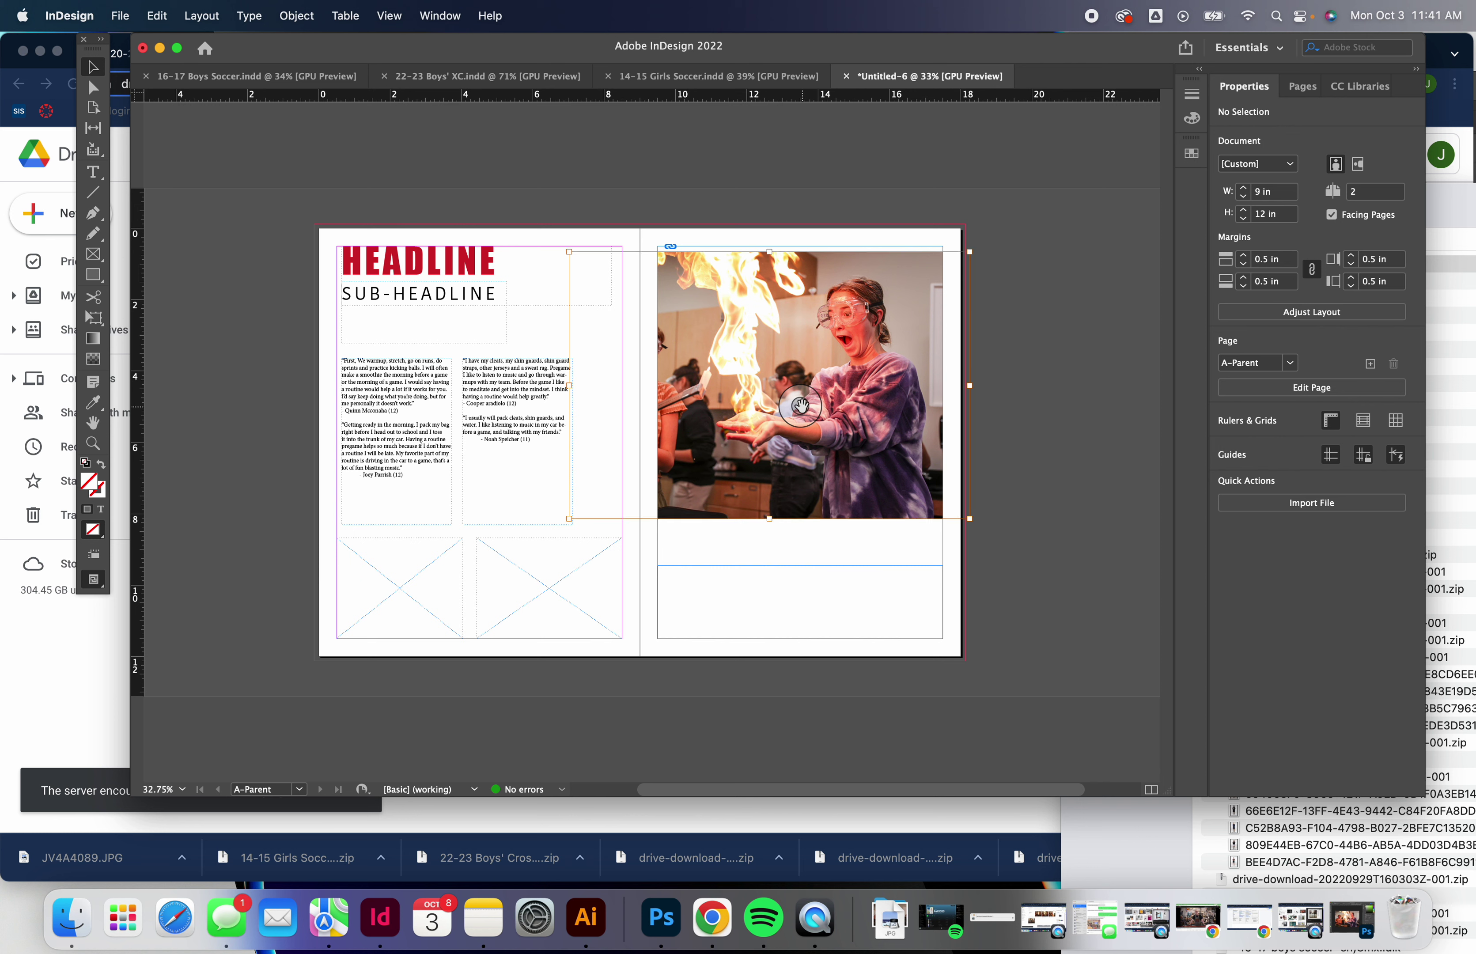
mouse_move(804, 412)
left_mouse_down()
mouse_move(828, 396)
mouse_move(819, 421)
left_mouse_up()
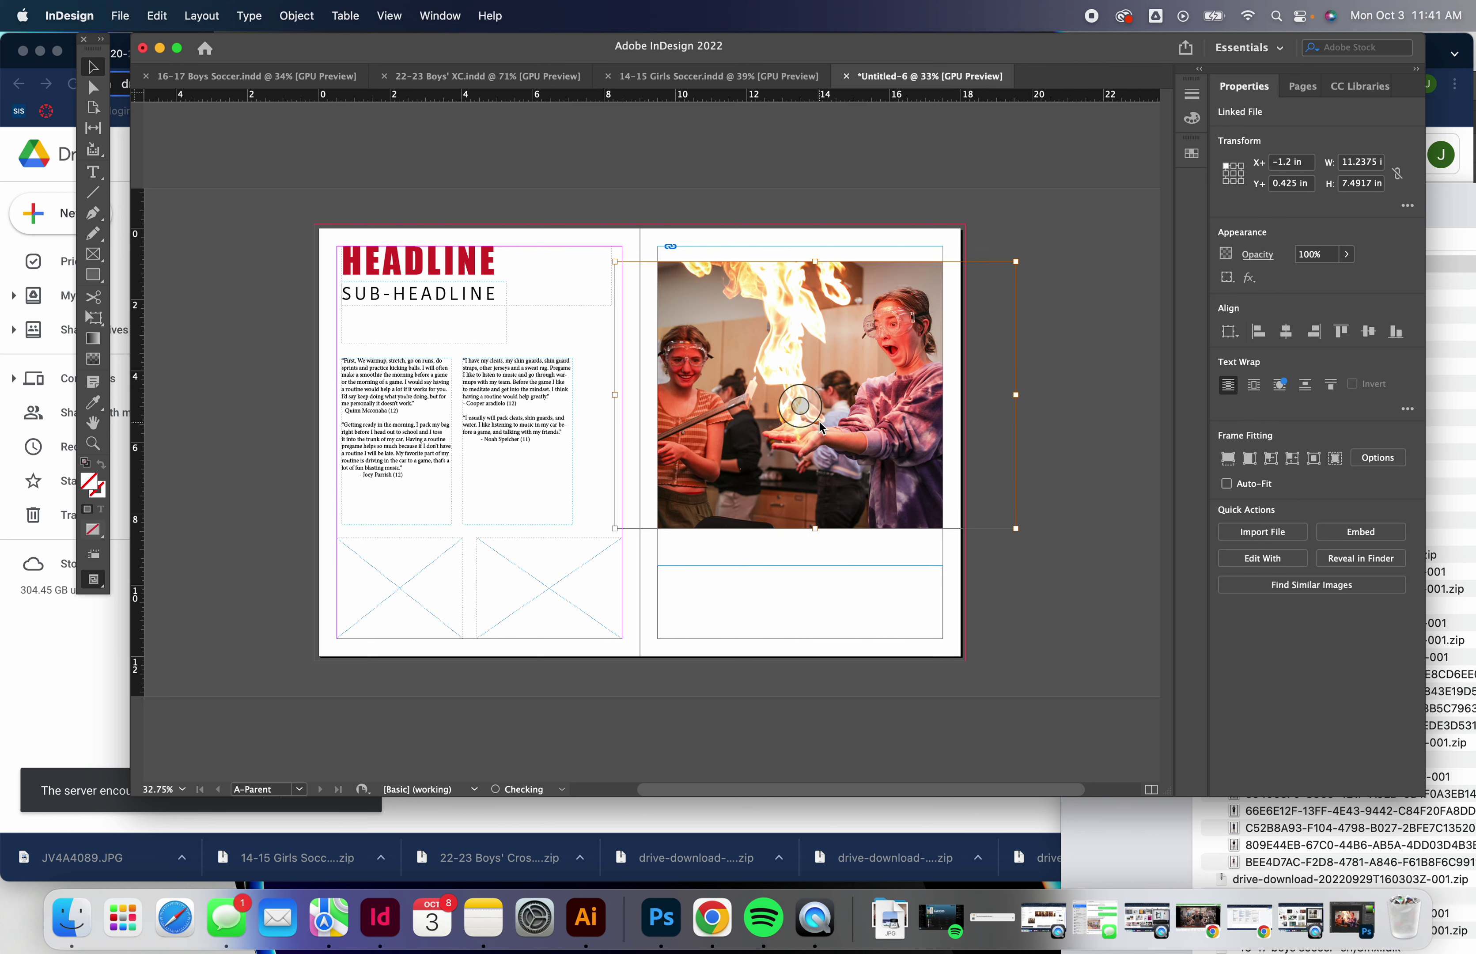
- Shorten the large photo frame to 7.925 in high and extend it leftward across the gutter to 9.925 in wide
left_click(1077, 432)
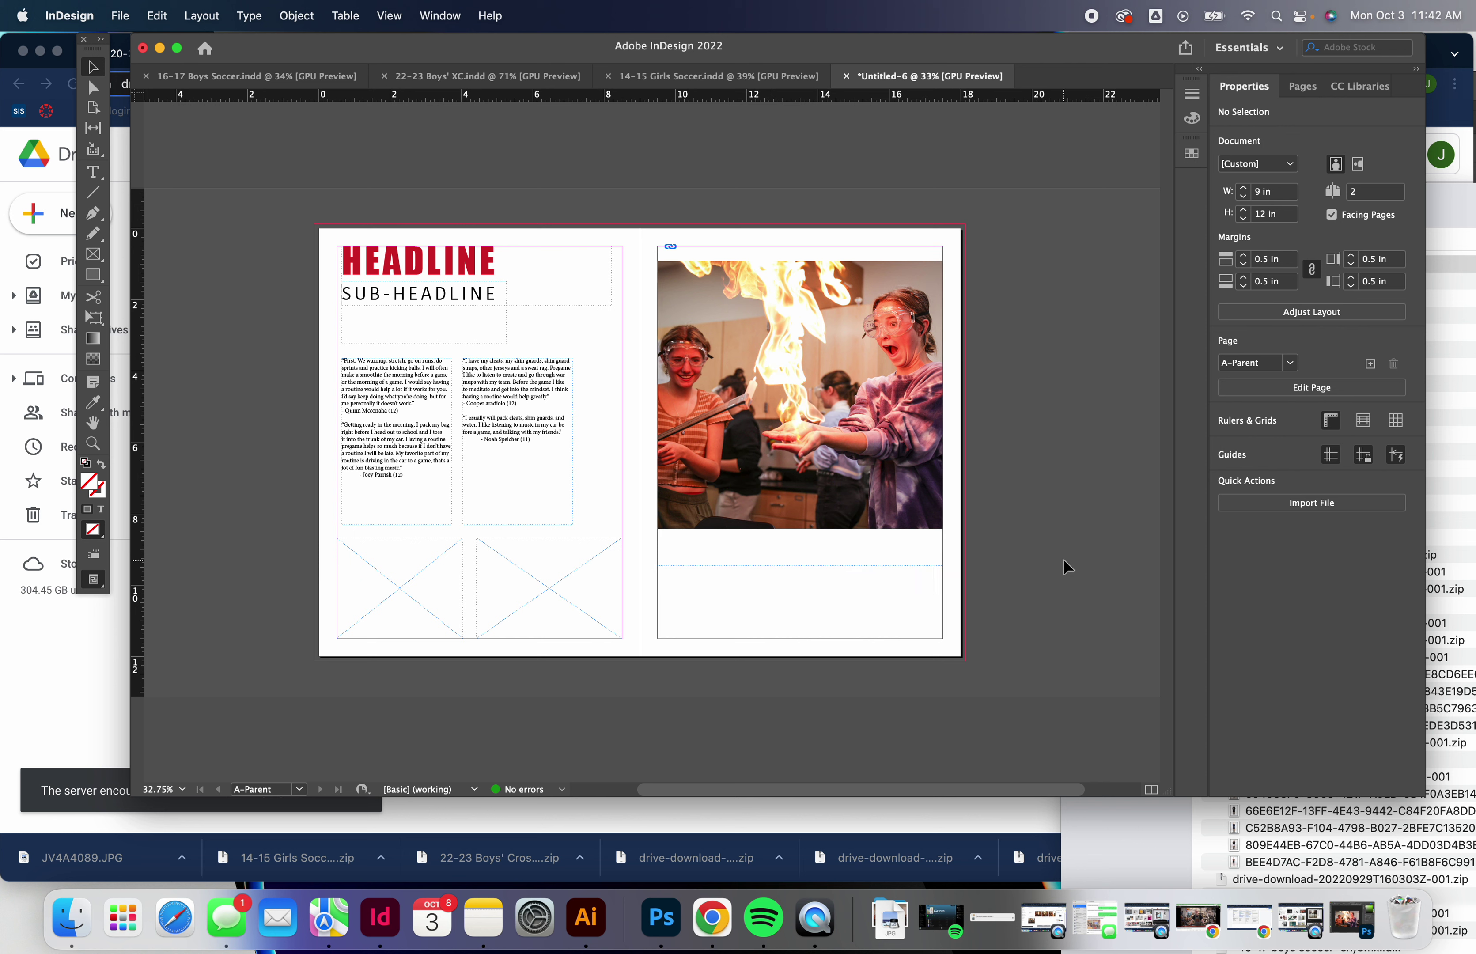
left_click(899, 564)
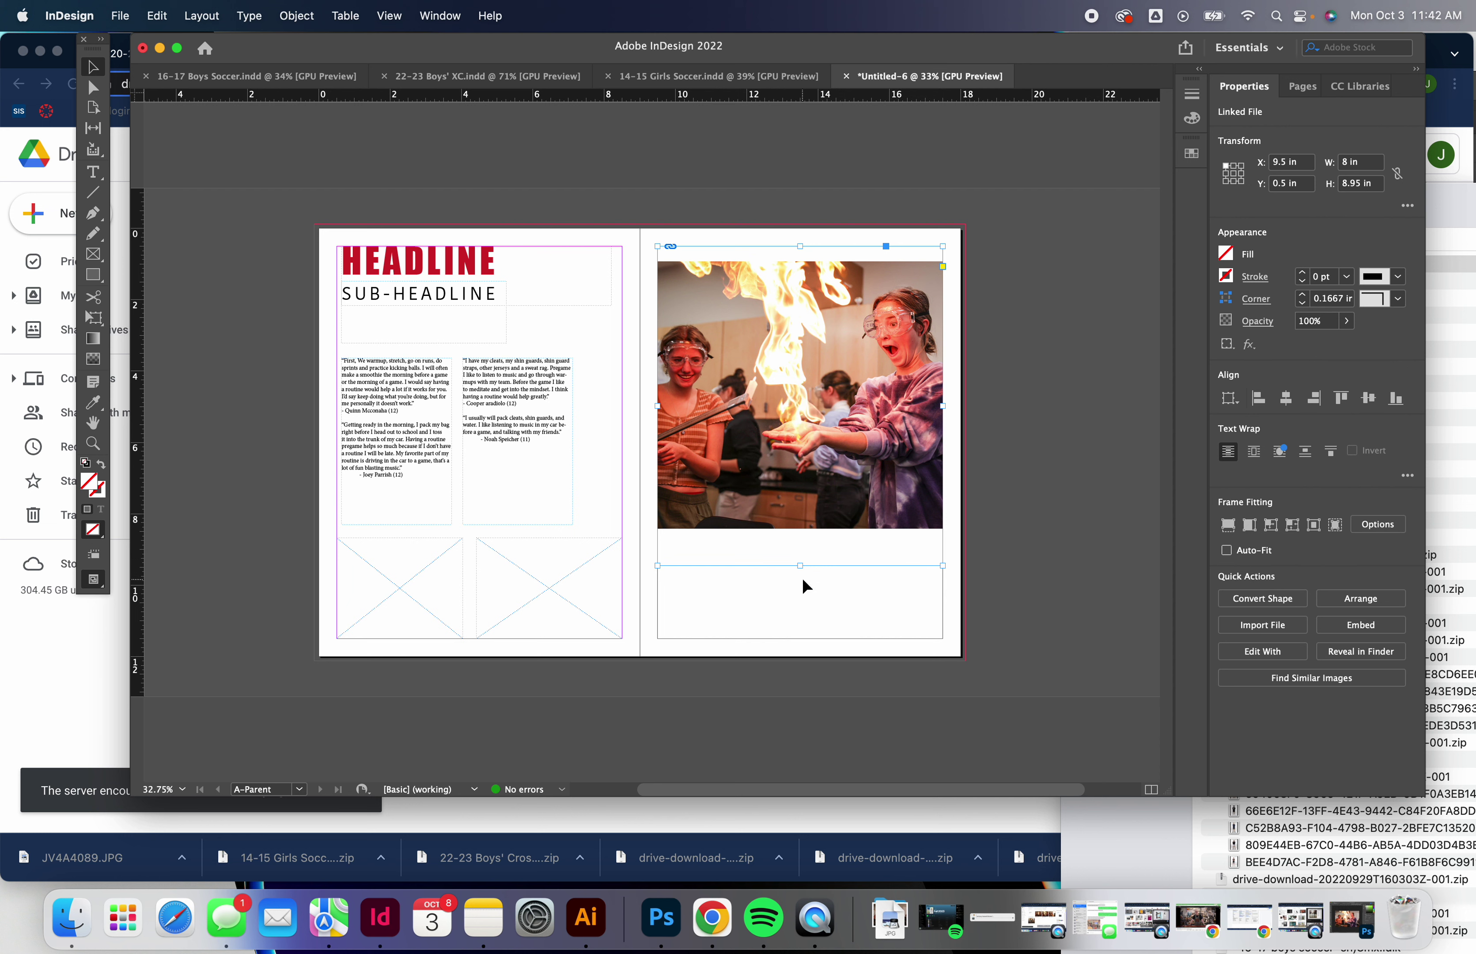
left_click_drag(800, 565, 801, 528)
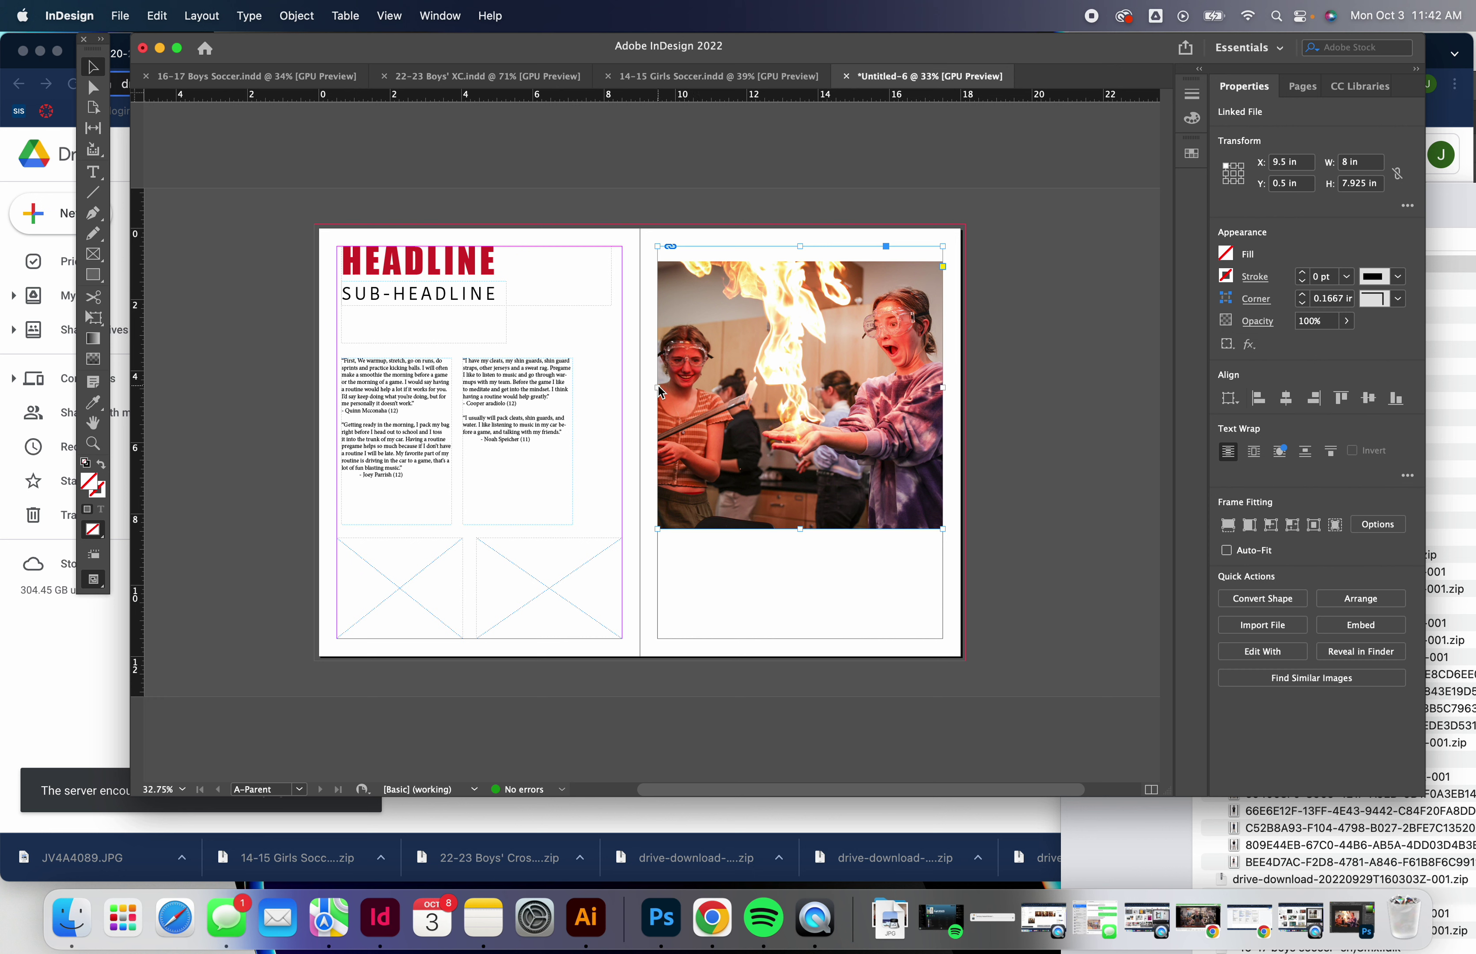
left_click_drag(661, 386, 588, 383)
left_click(997, 408)
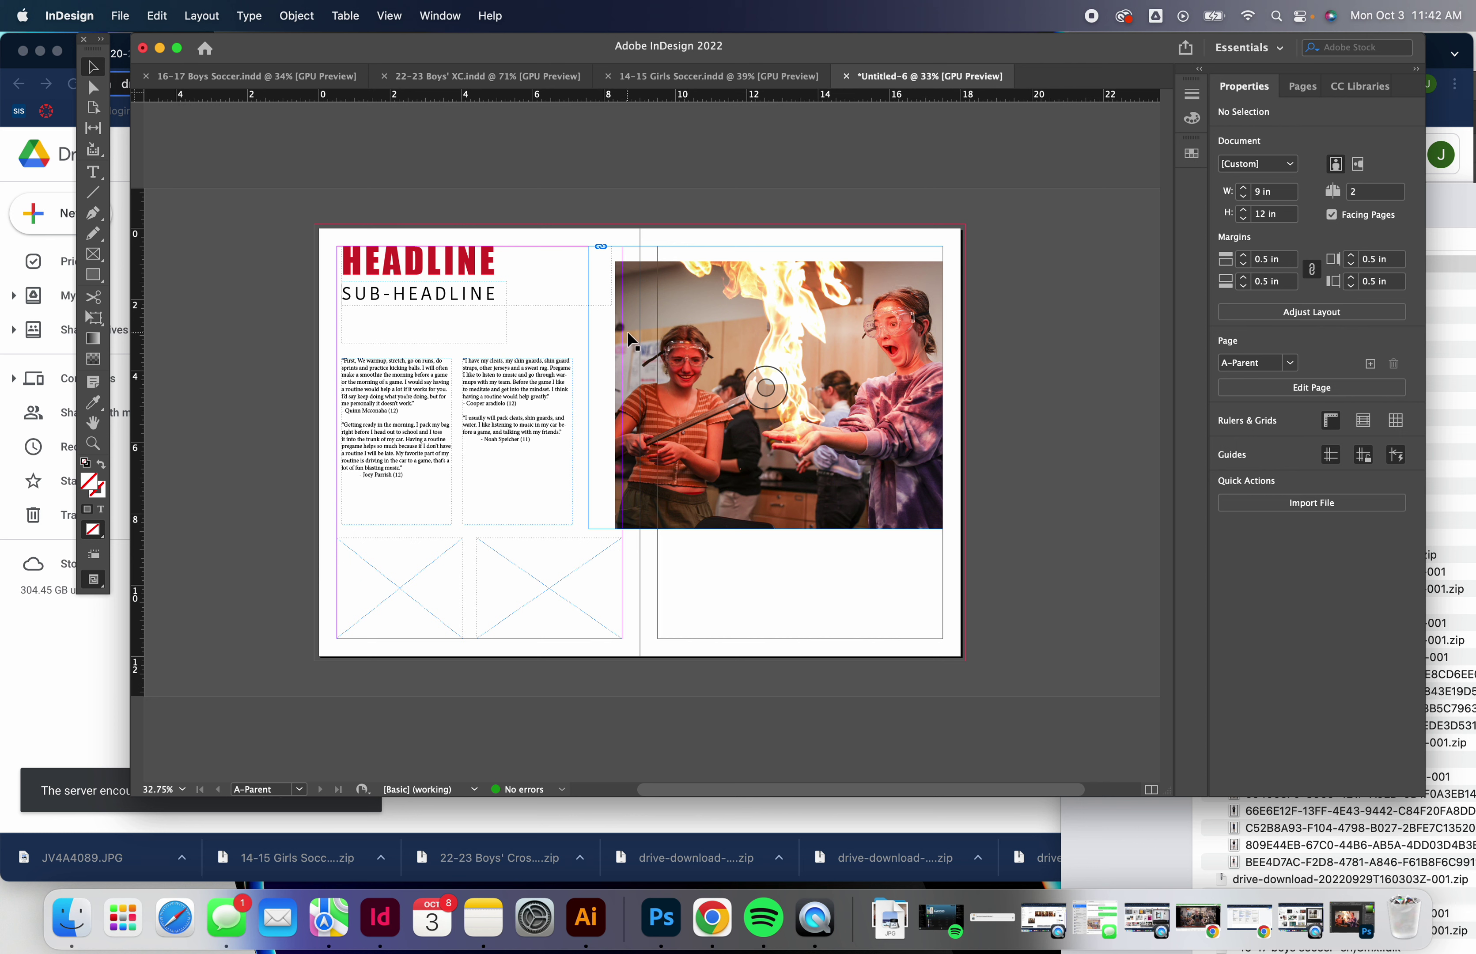
- Reposition the photo within its frame to X 0.825 in, Y 0.83 in, and lower the frame's upper edge to meet the photo
left_click_drag(770, 389, 775, 403)
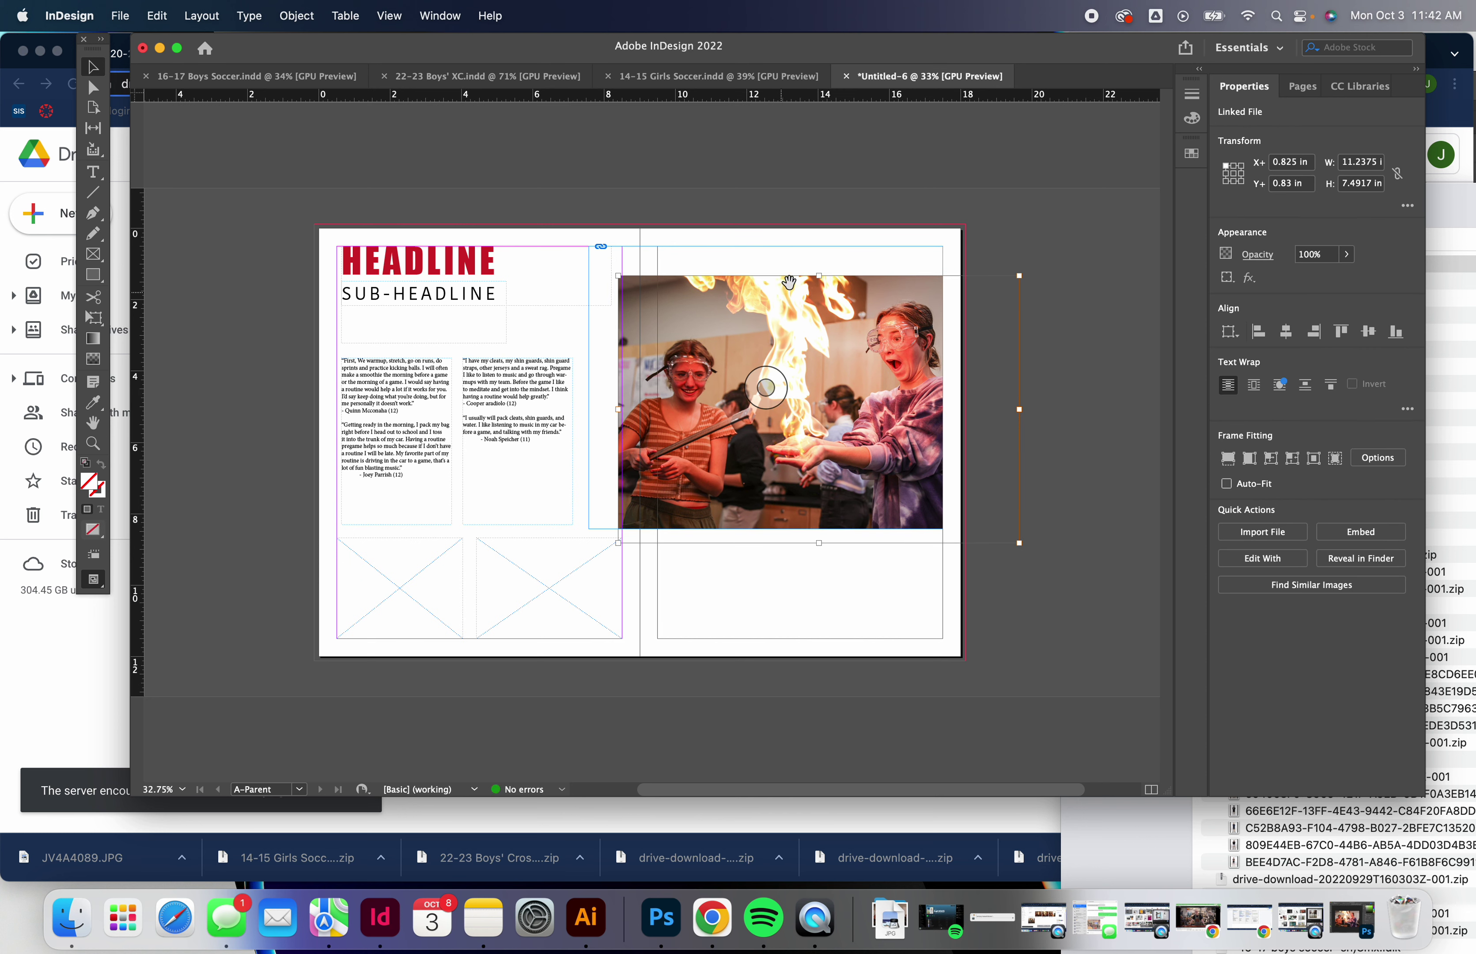
left_click(821, 255)
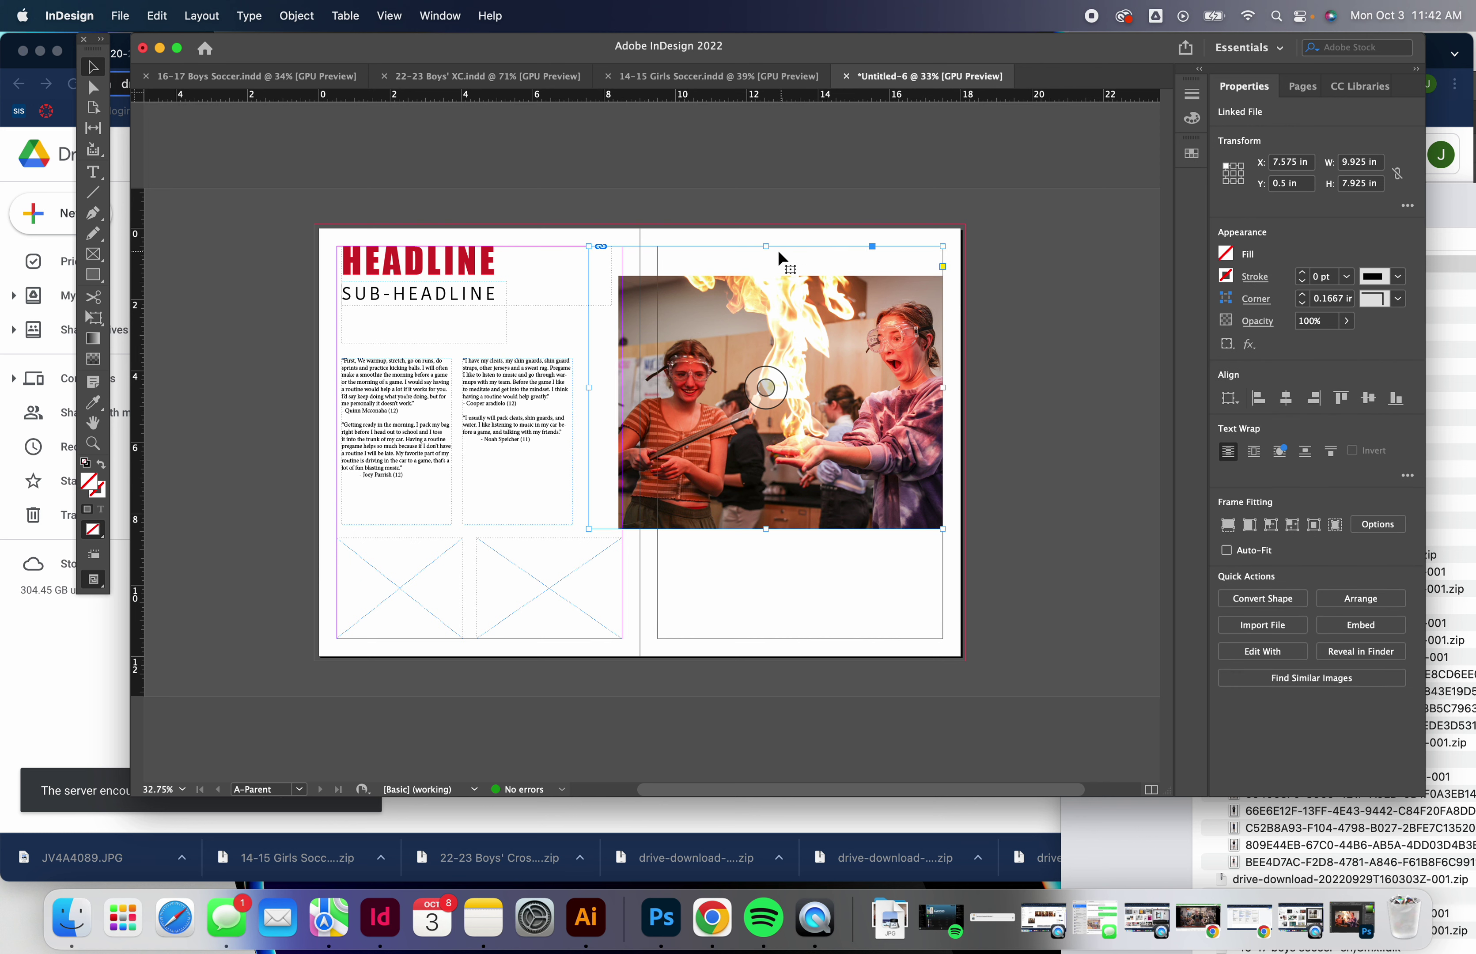
left_click_drag(767, 247, 761, 279)
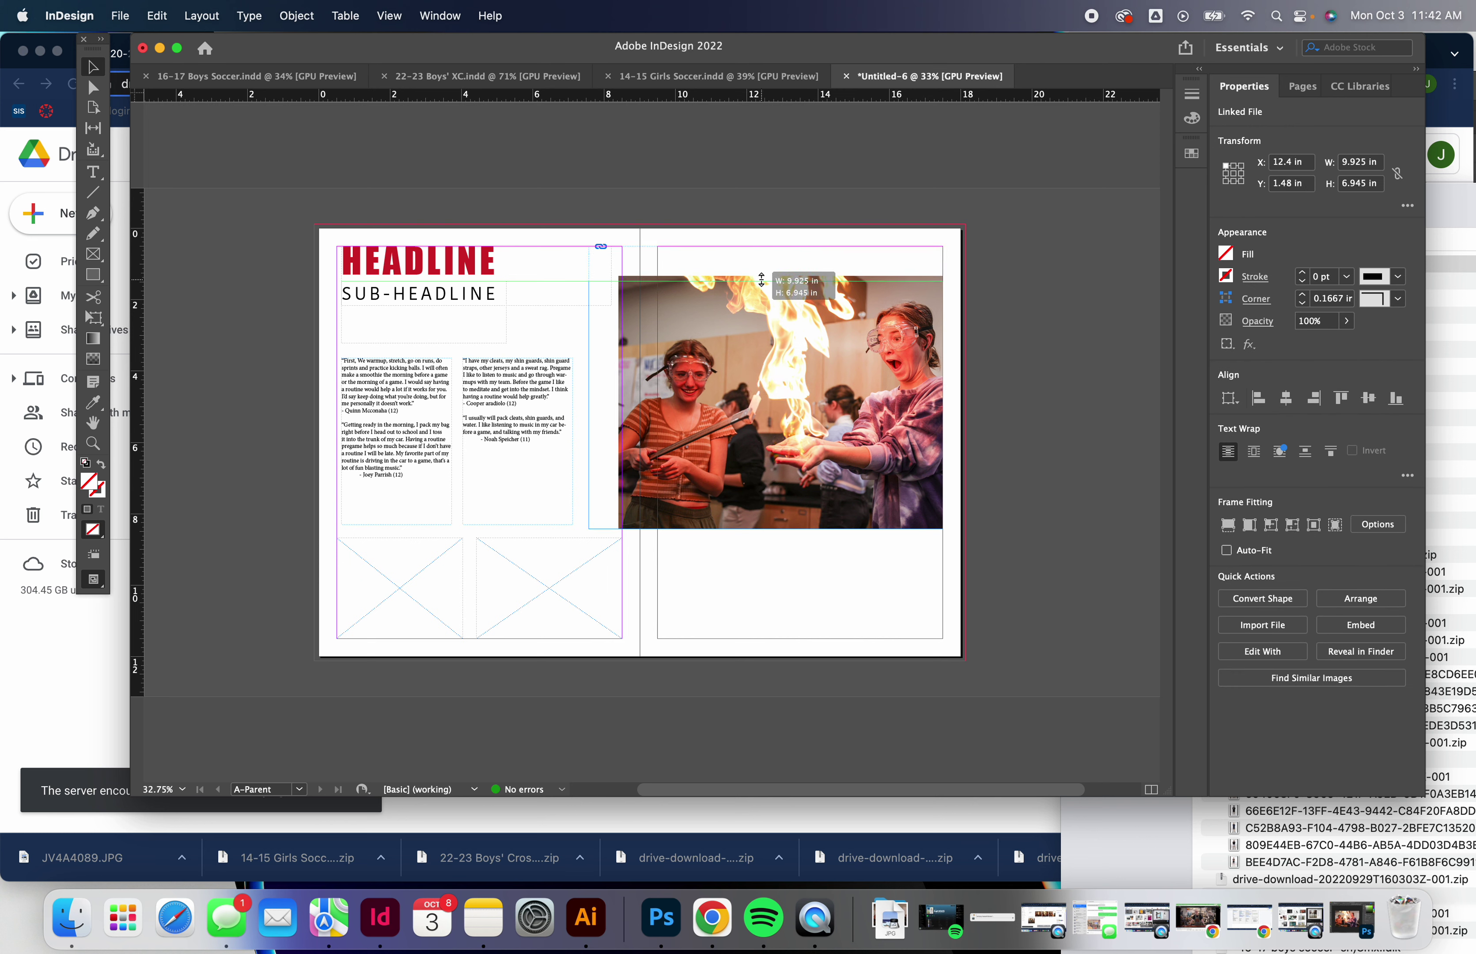
left_click(1026, 299)
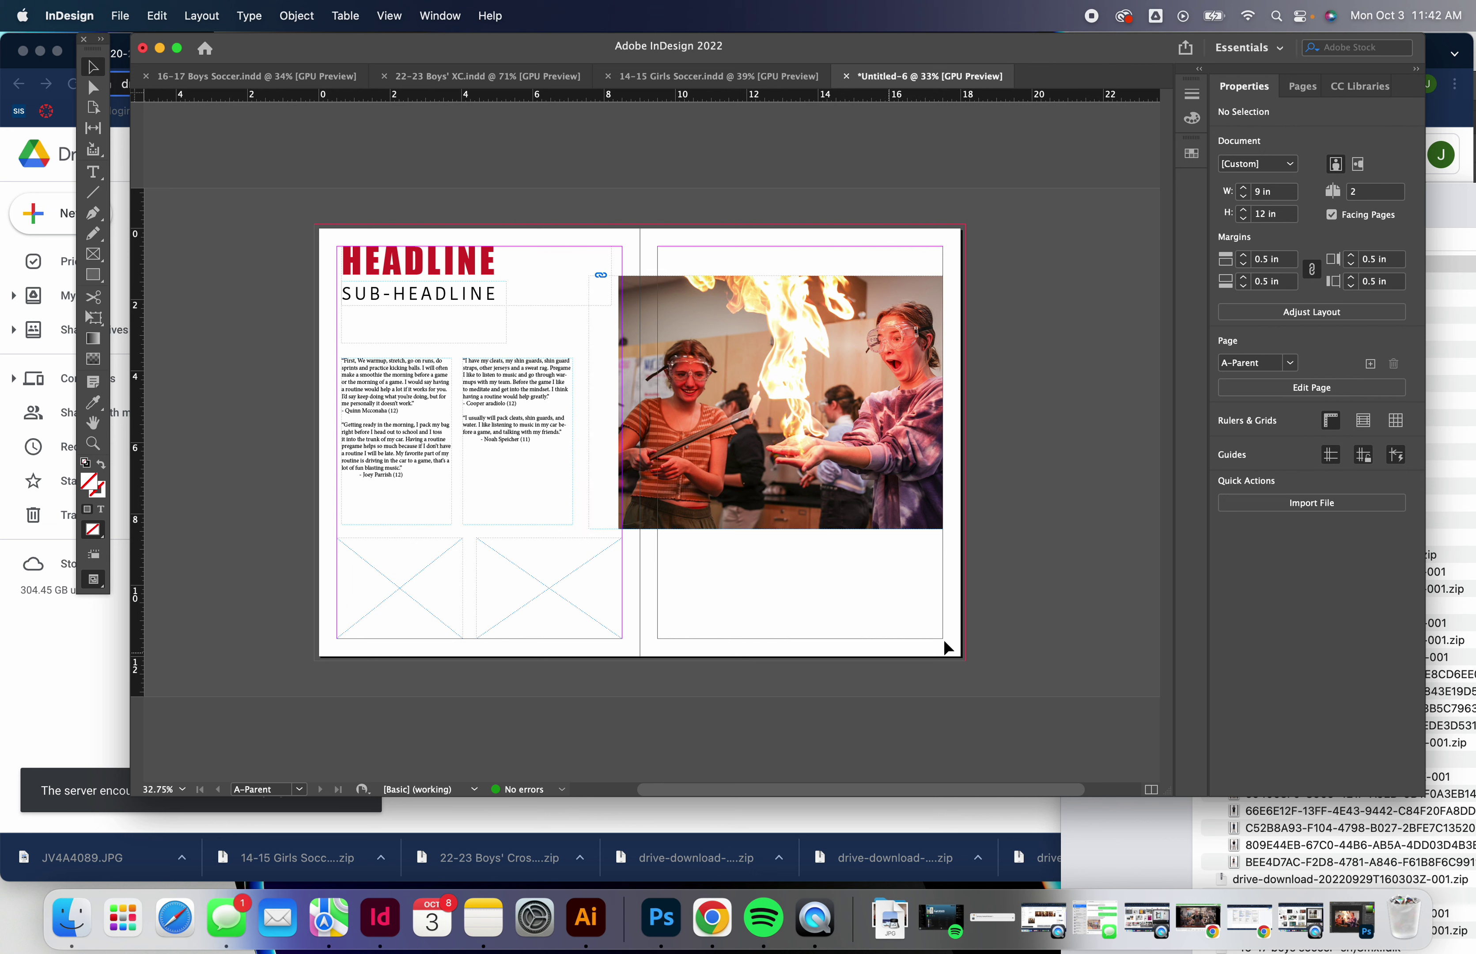
- Lower the upper edges of both empty frames on the left-hand page to Y 8.95 in, making them 2.55 in high
left_click(512, 562)
left_click_drag(549, 538, 552, 548)
left_click(409, 549)
left_click_drag(399, 537, 399, 547)
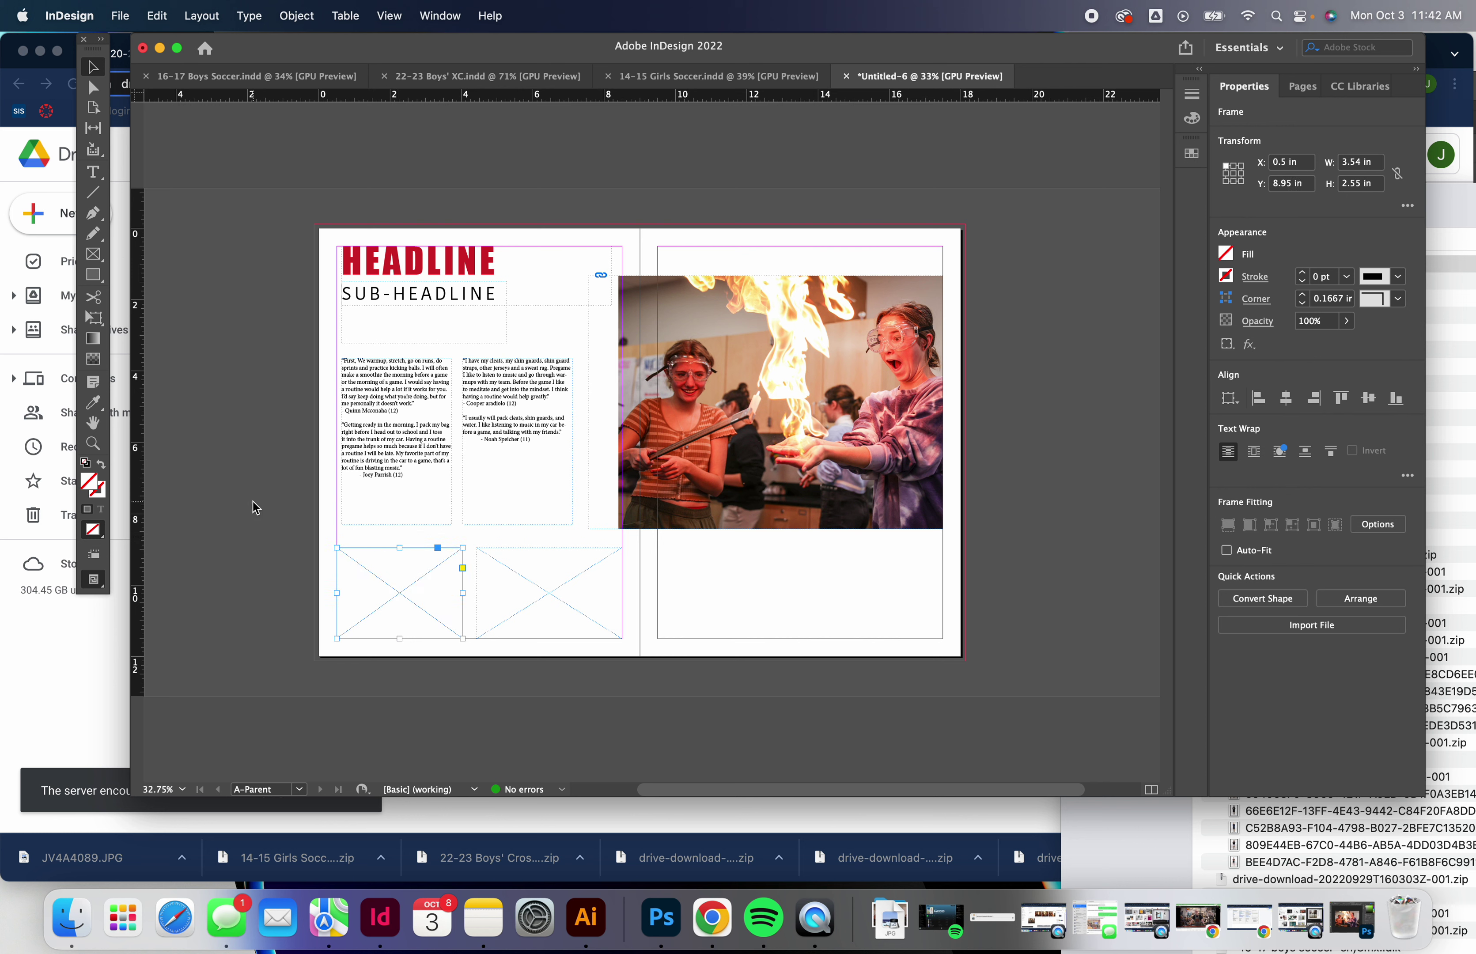
- Try raising the first empty frame's upper edge to Y 8.65 in, and return it to Y 8.95 in
left_click(277, 494)
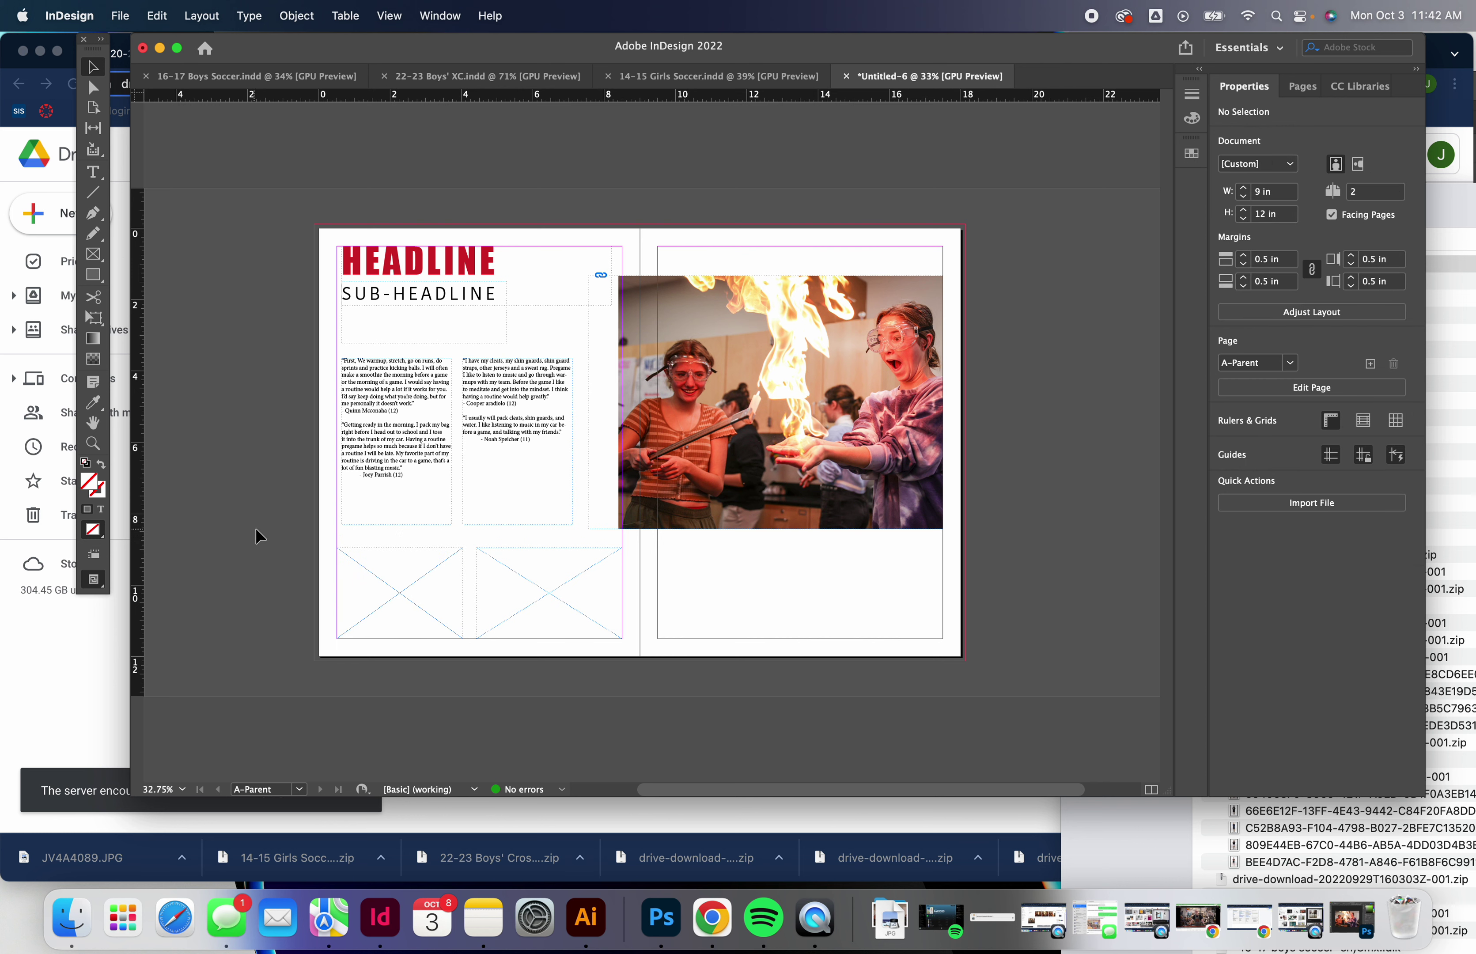
left_click(412, 549)
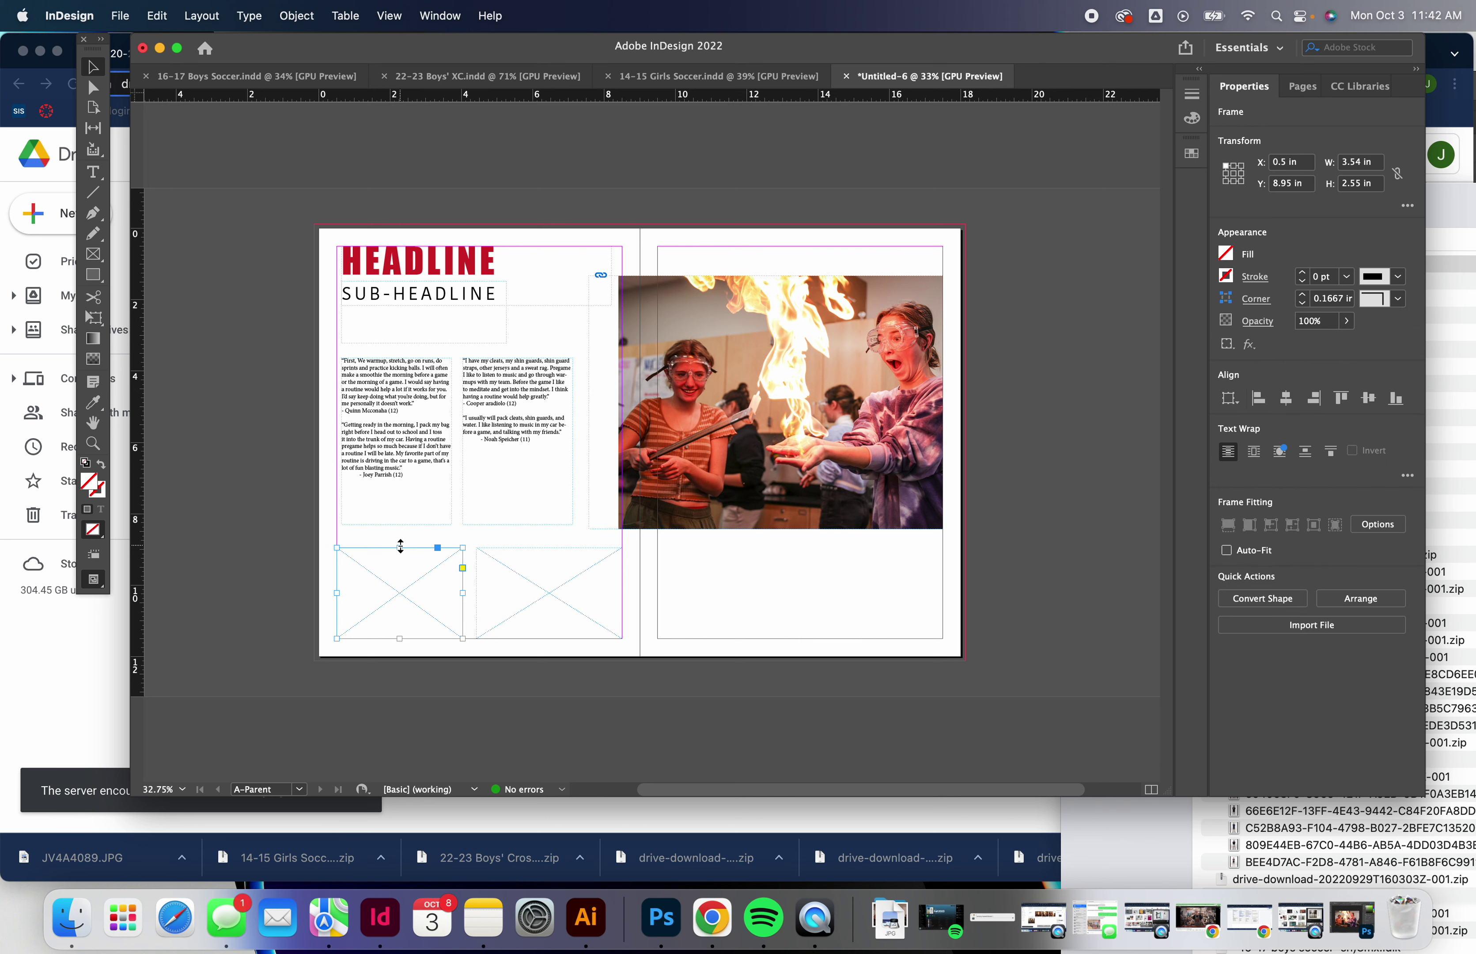
left_click_drag(402, 551, 401, 537)
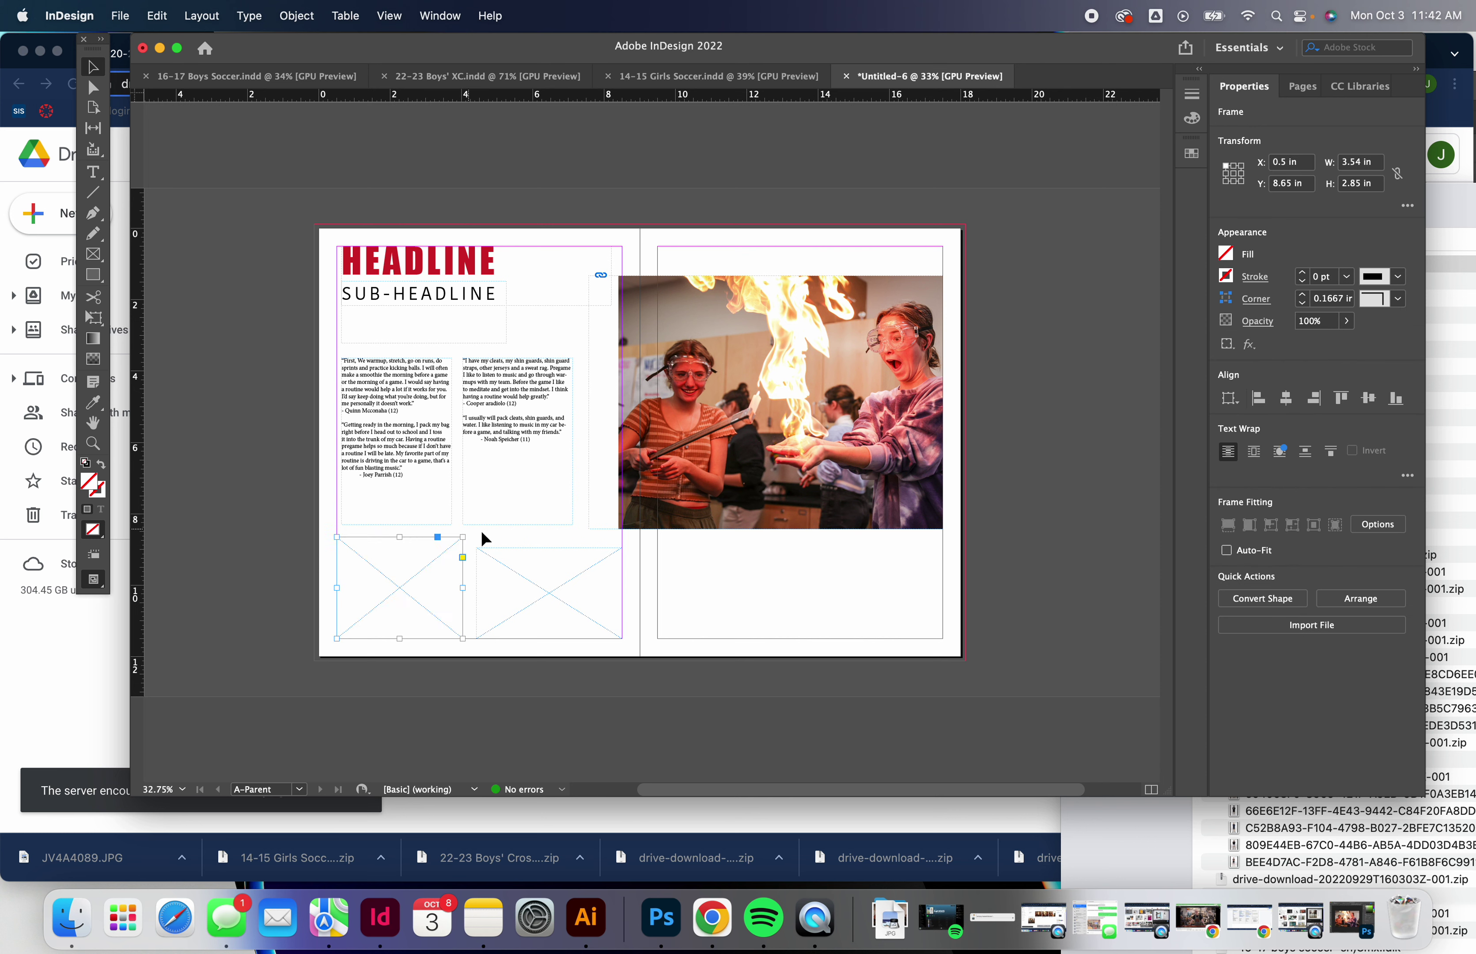
left_click_drag(399, 537, 397, 545)
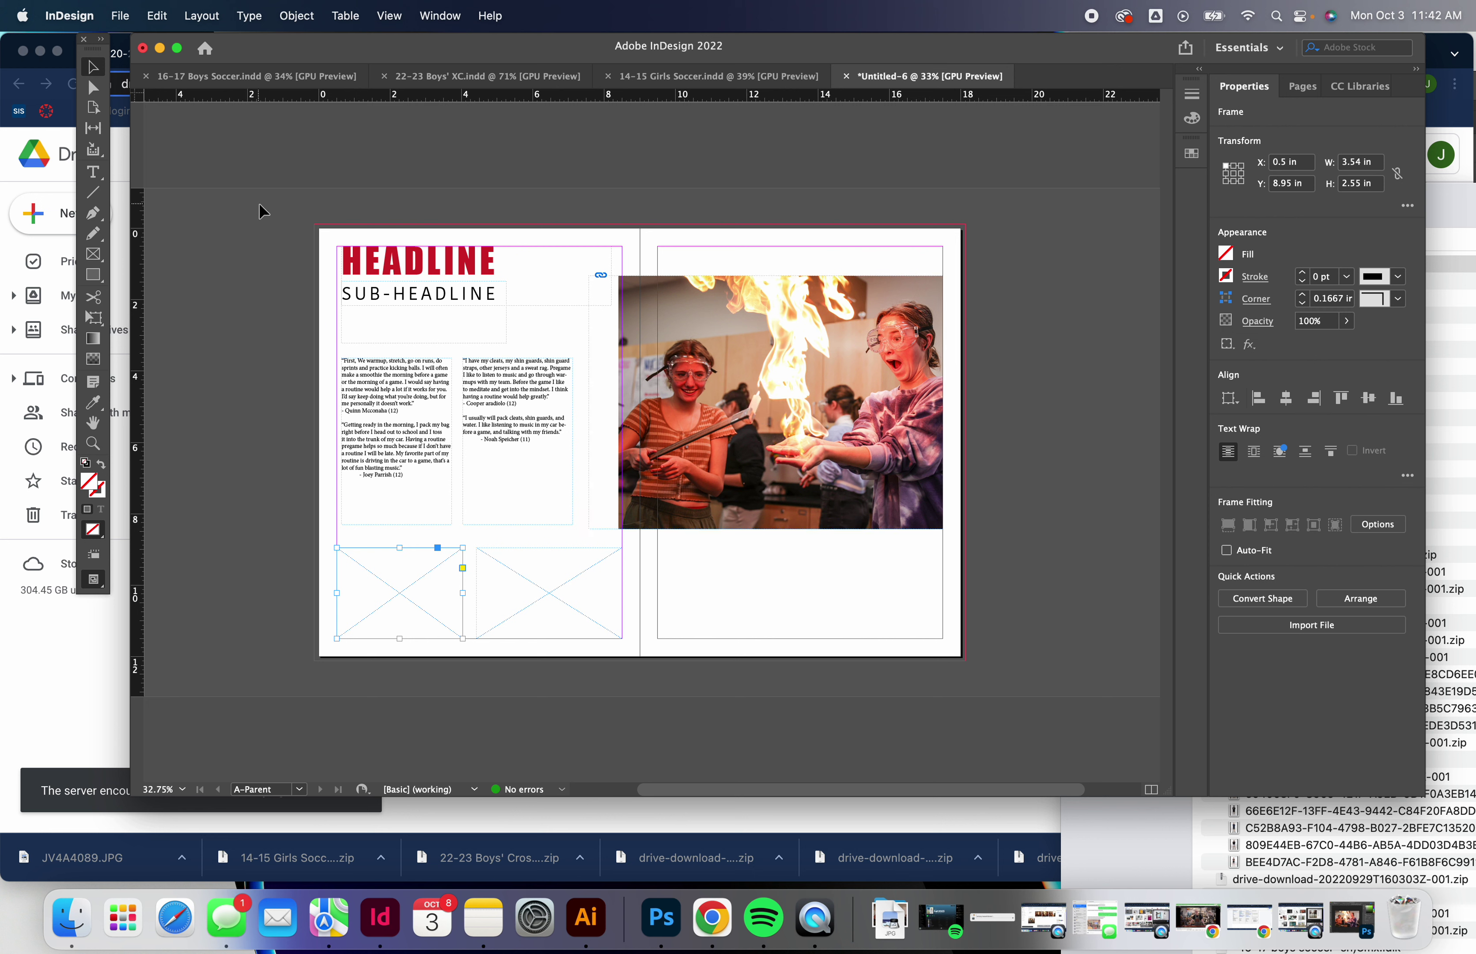
- Move the headline and sub-headline together down near the photo's upper edge and inward to X 0.7789 in
mouse_move(396, 289)
left_mouse_down()
mouse_move(384, 278)
mouse_move(383, 290)
left_mouse_up()
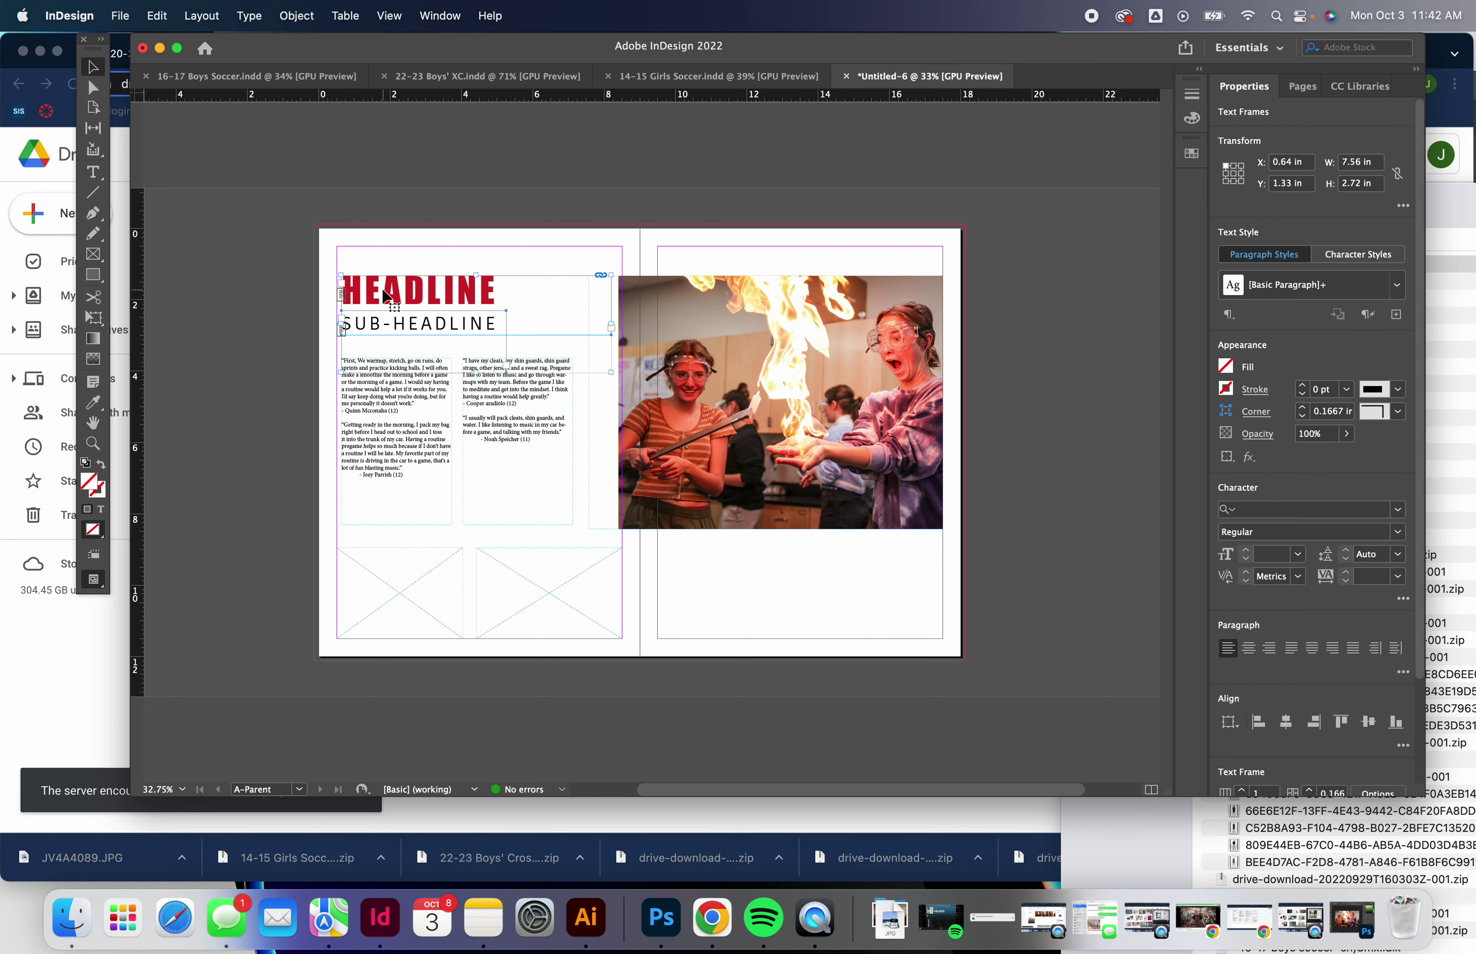
key("Right")
key("Right")
key("Right")
key("Right")
key("Right")
key("Right")
key("Right")
key("Right")
key("Right")
key("Right")
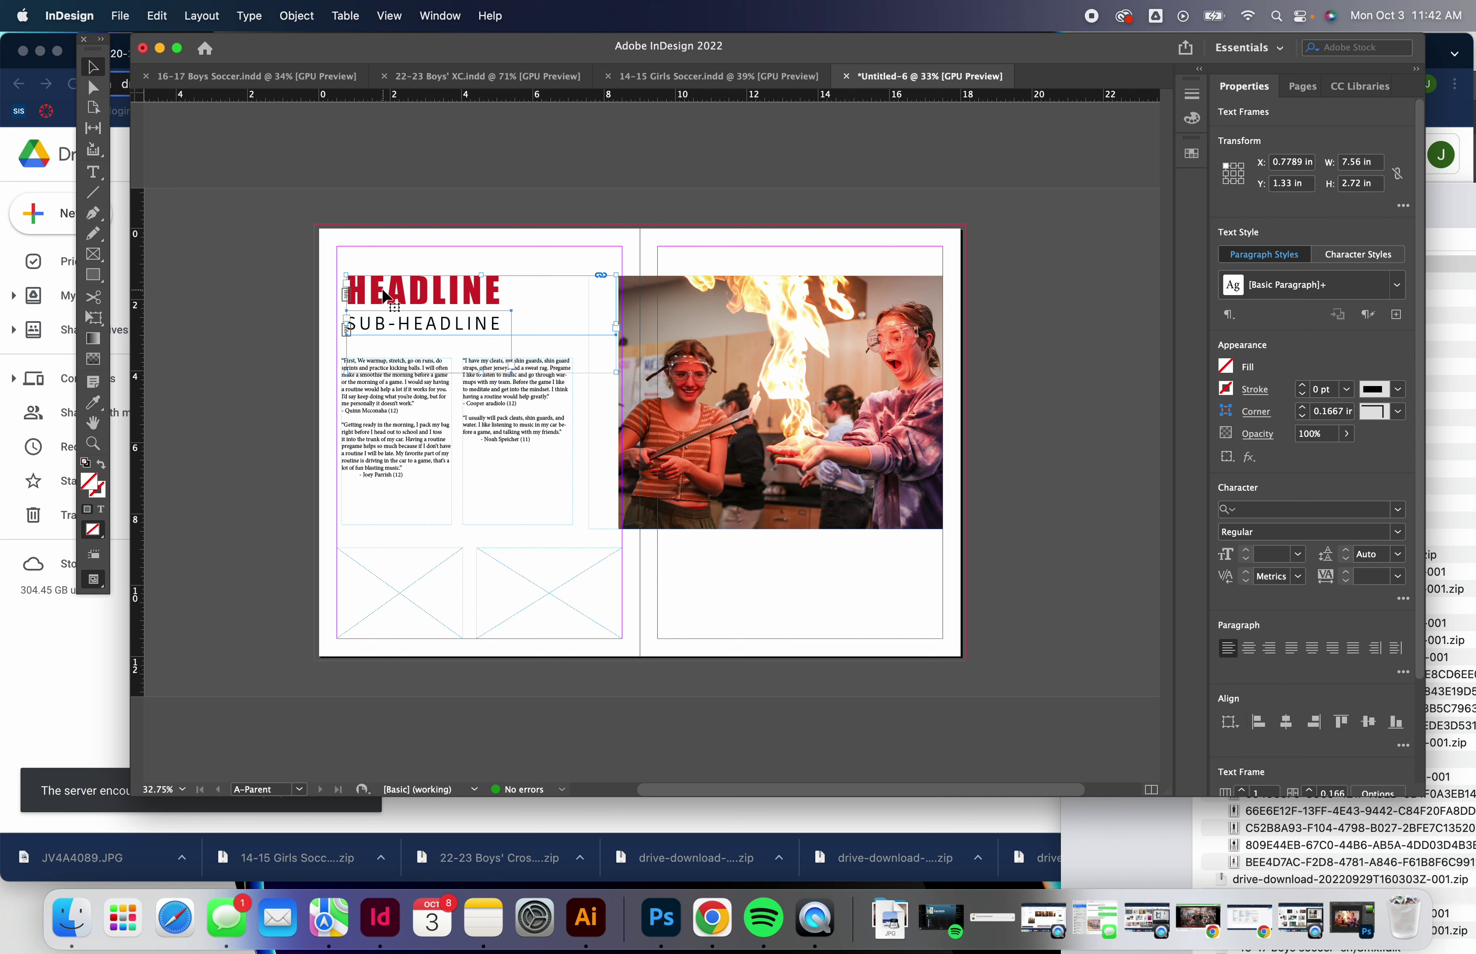
mouse_move(425, 294)
left_mouse_down()
mouse_move(419, 279)
mouse_move(425, 290)
left_mouse_up()
left_click(1032, 349)
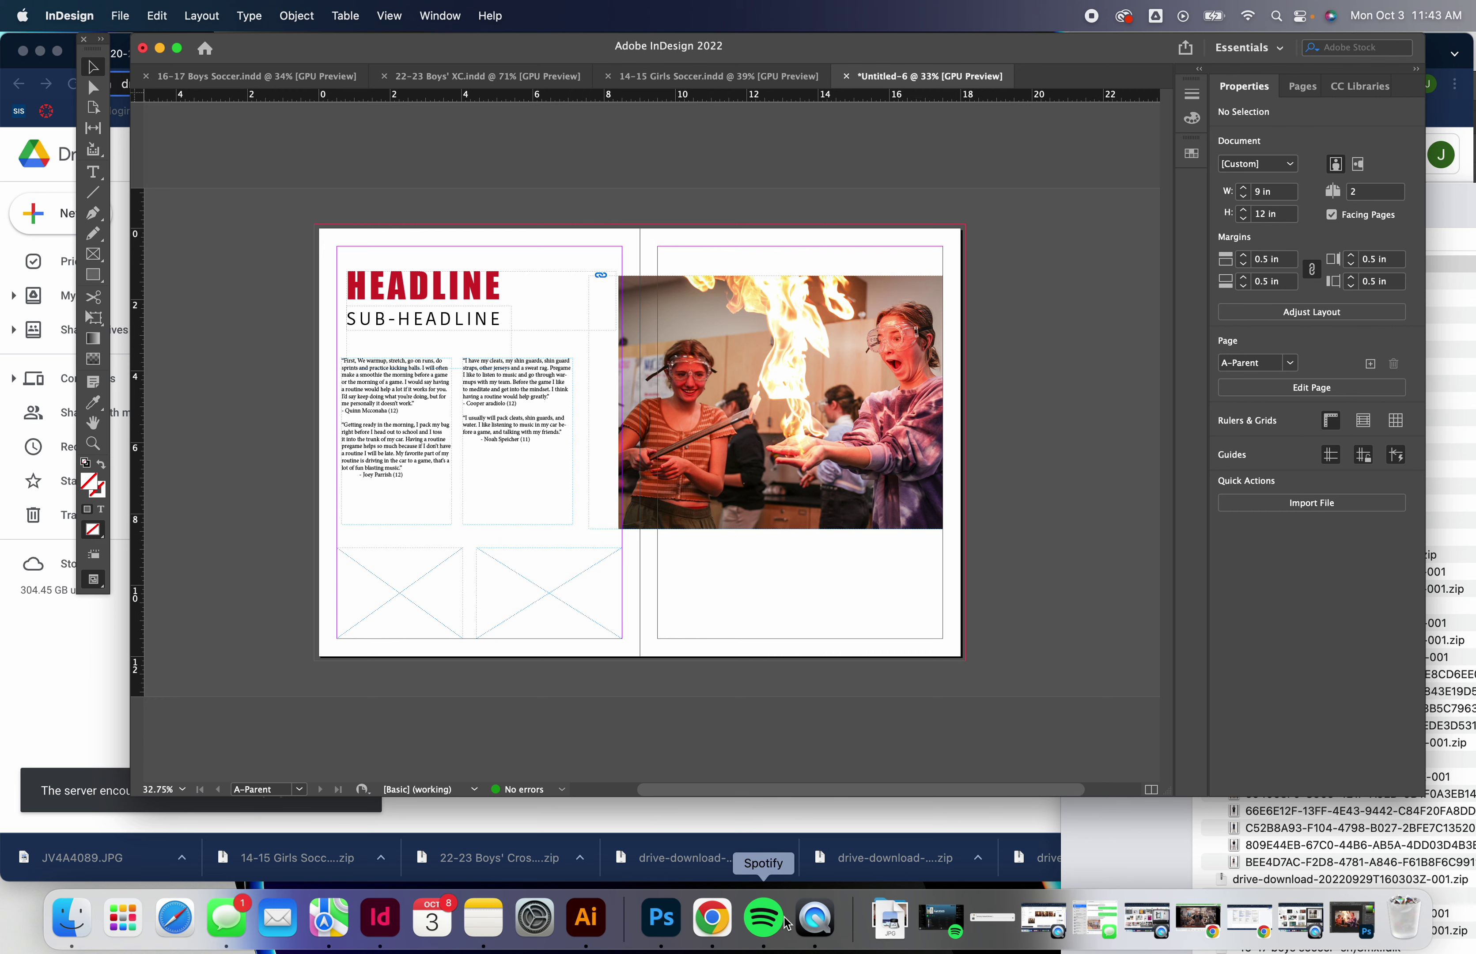
- Switch to Illustrator, copy the red gear group, and return to InDesign to paste it into the spread
left_click(586, 918)
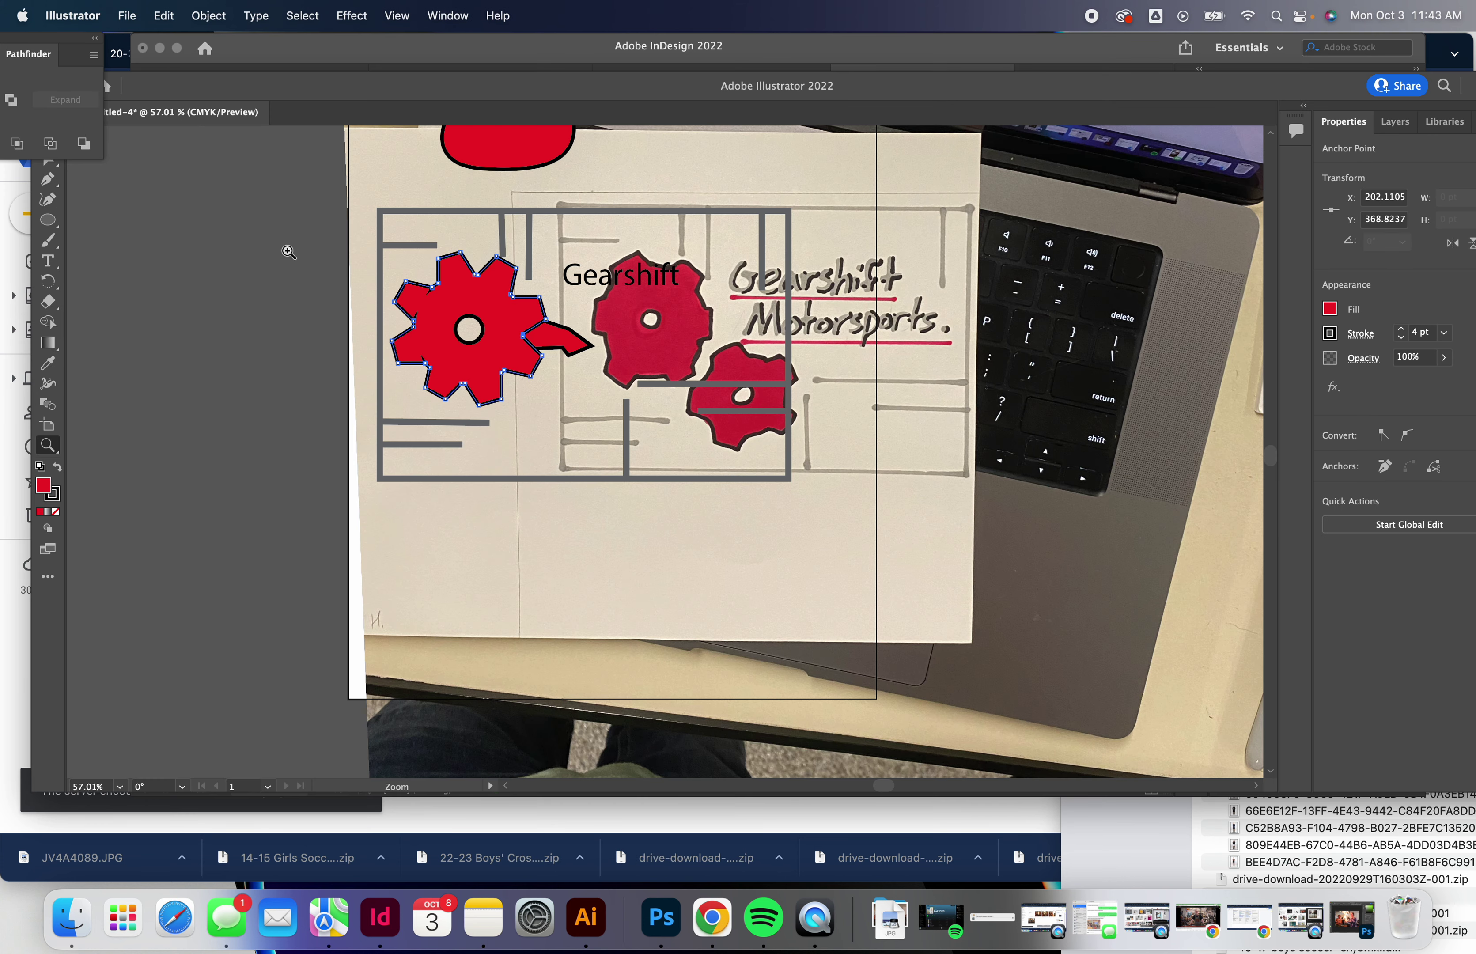
double_click(211, 89)
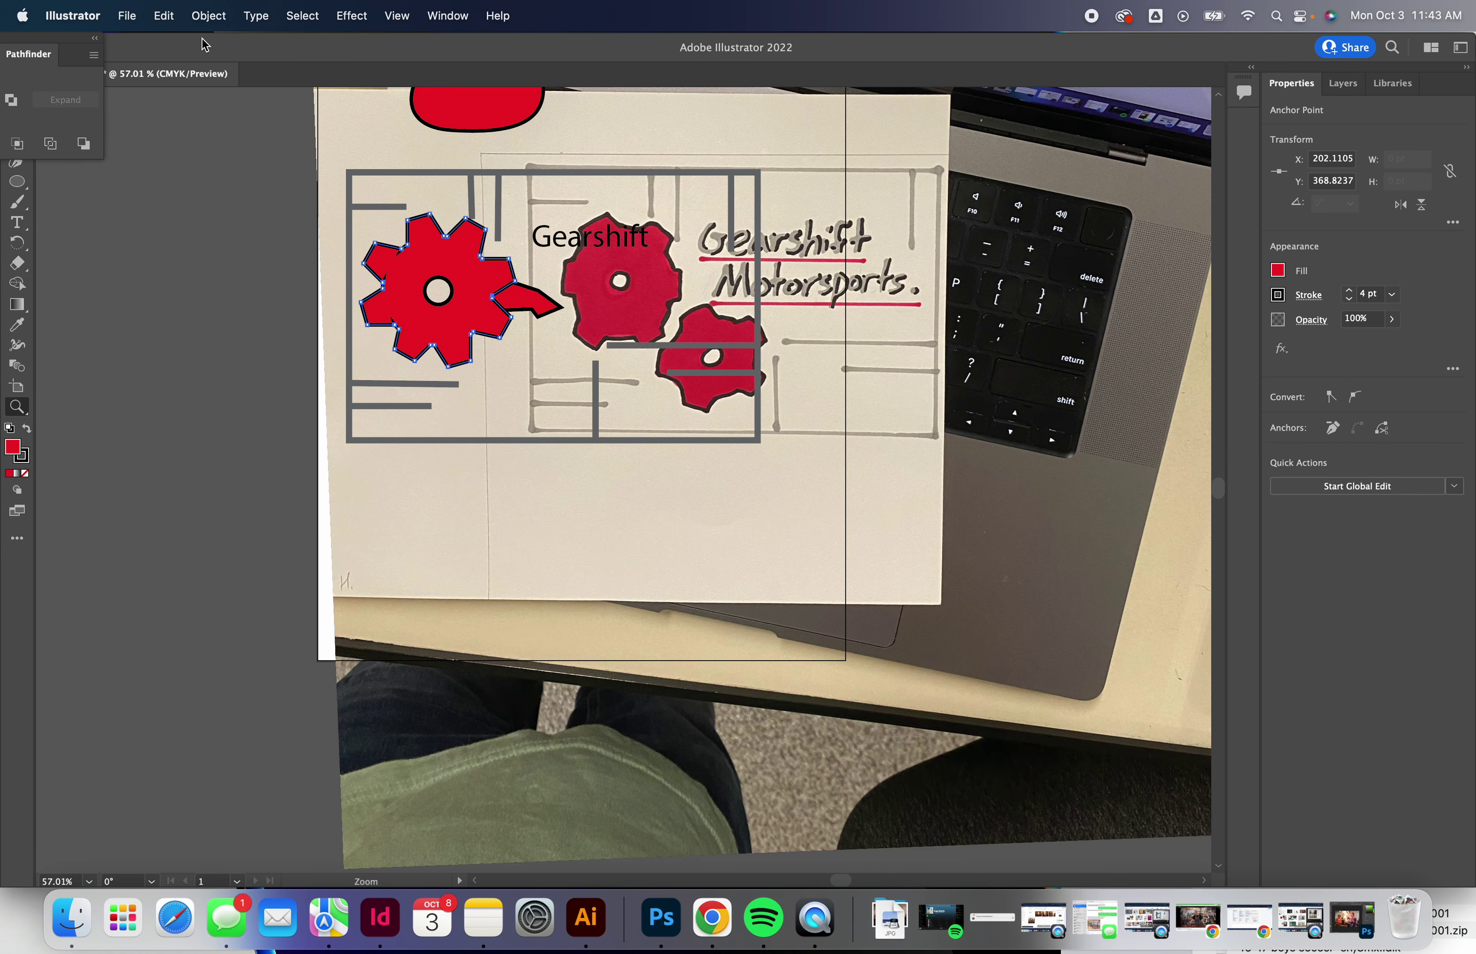
double_click(204, 44)
left_click(99, 233)
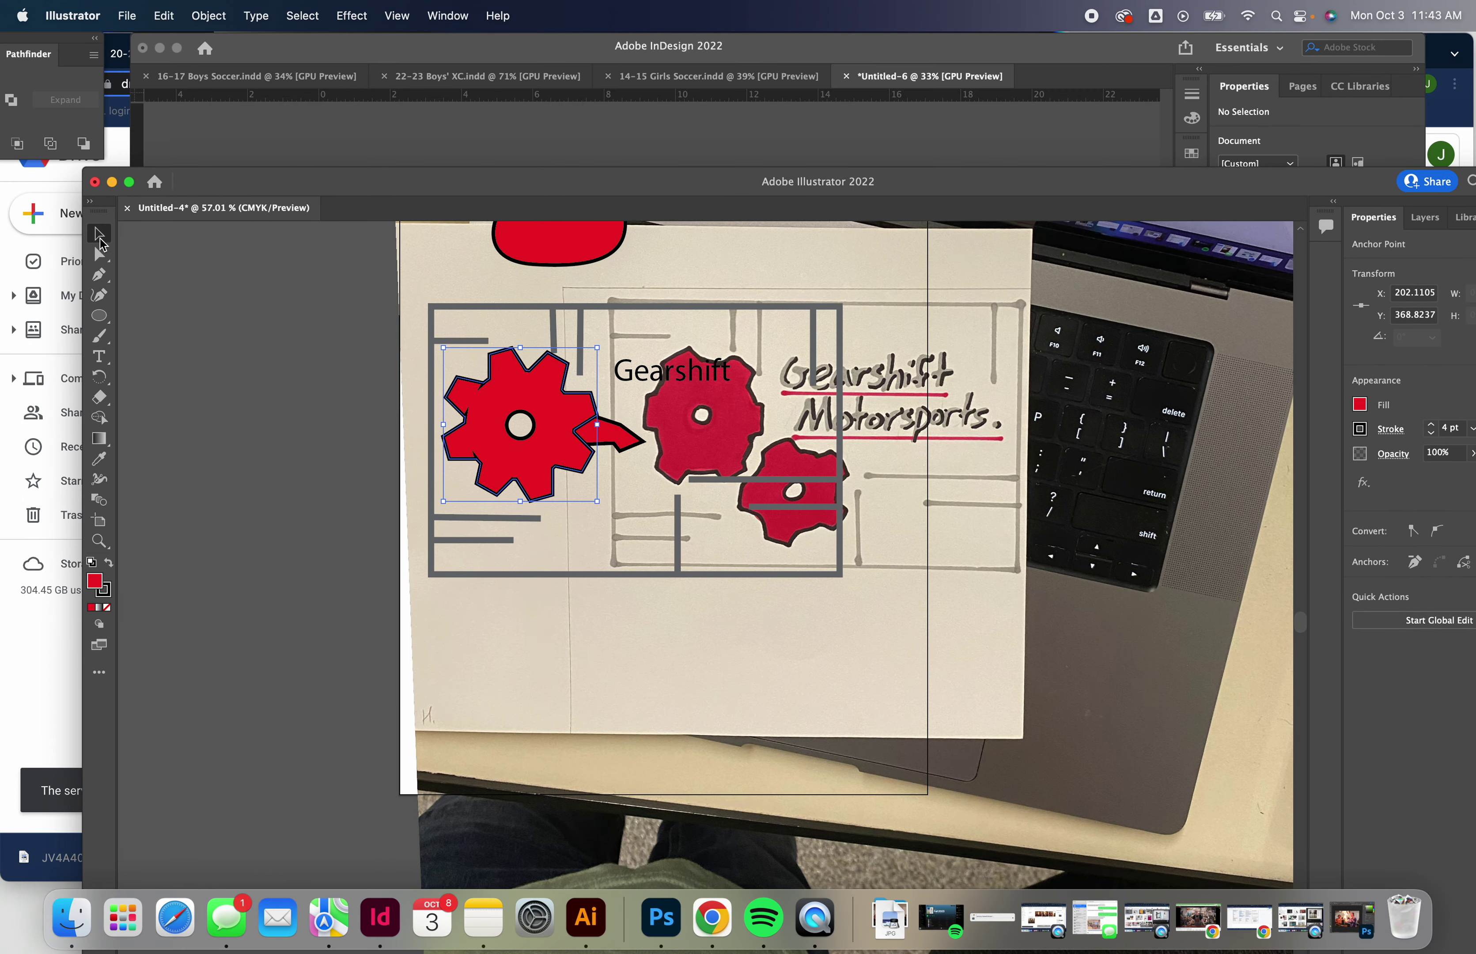
left_click(554, 436)
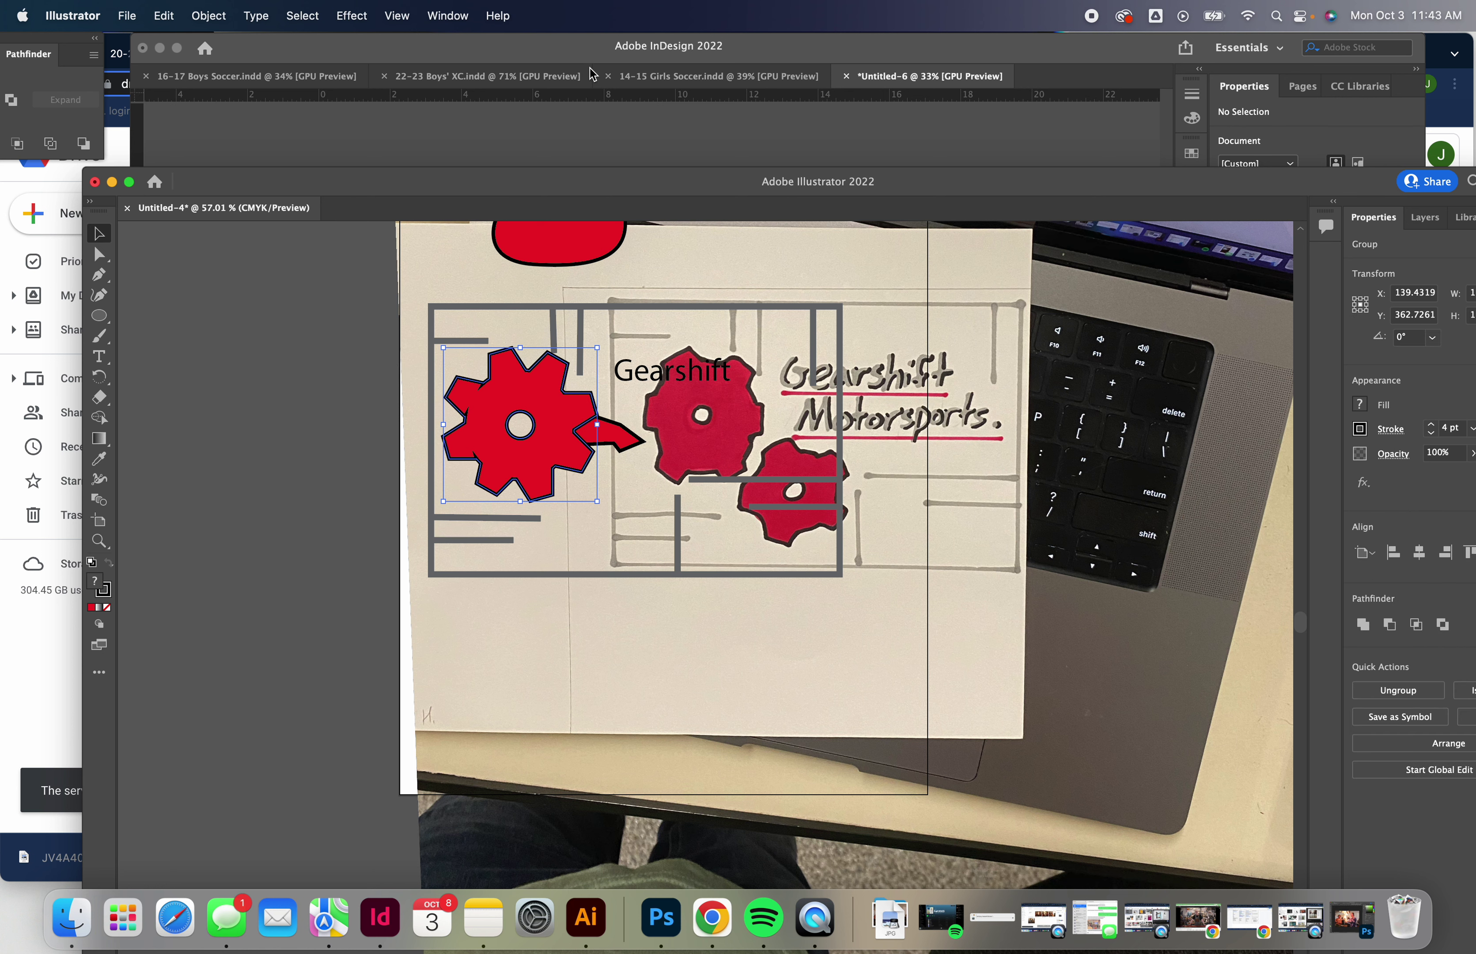
left_click(584, 59)
key("super+v")
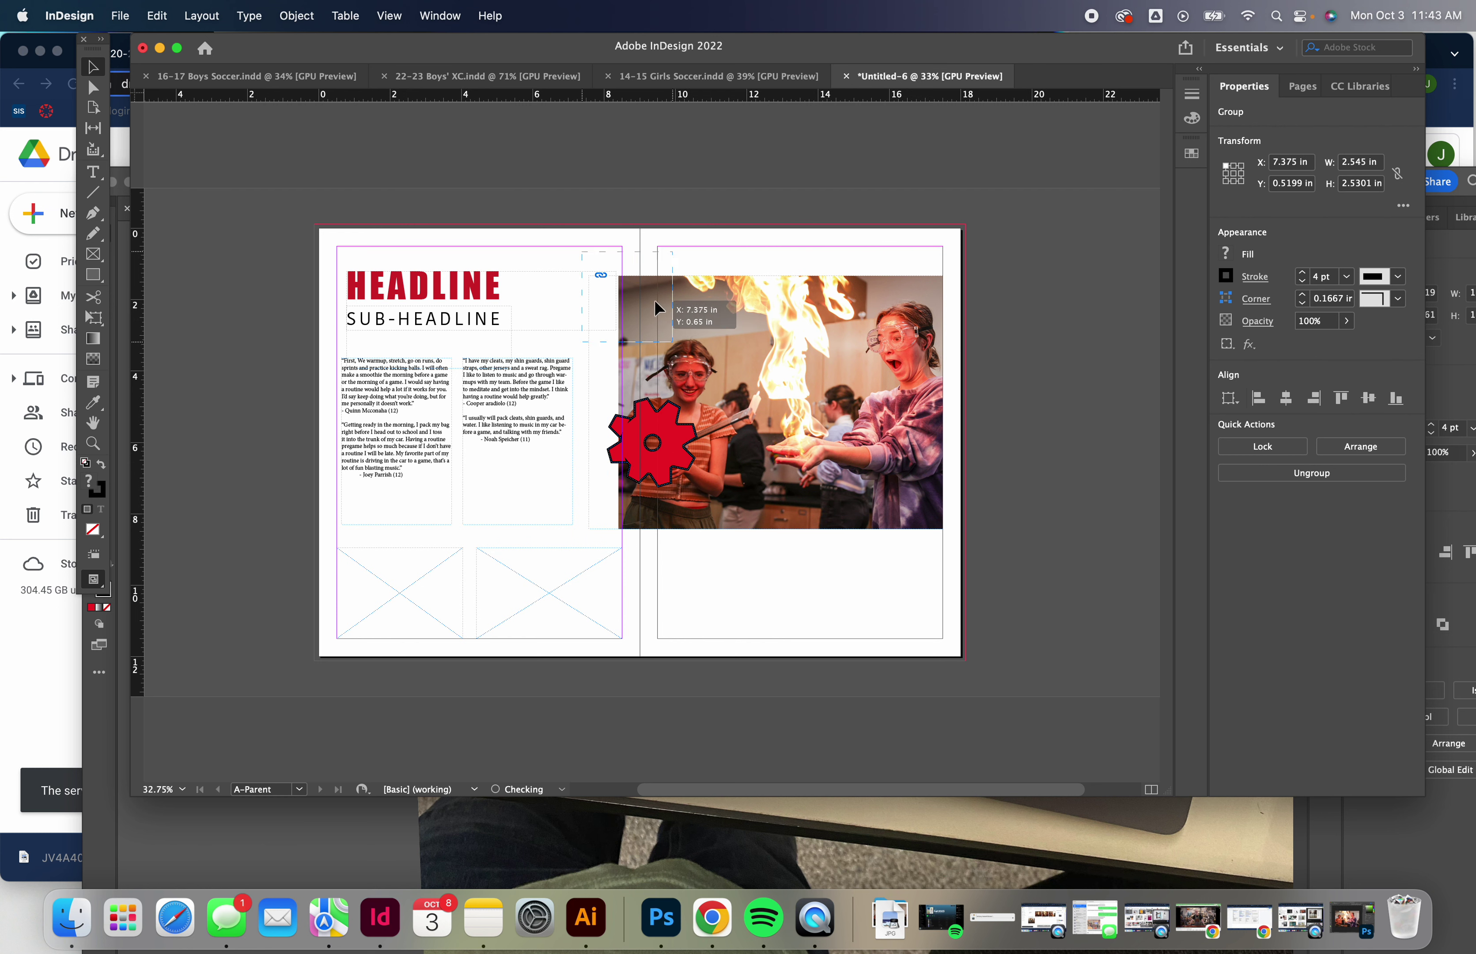
- Place the gear above the photo's upper-left corner at X 7.2275 in, Y 0.065 in, and send it to the back
left_click_drag(644, 427, 646, 300)
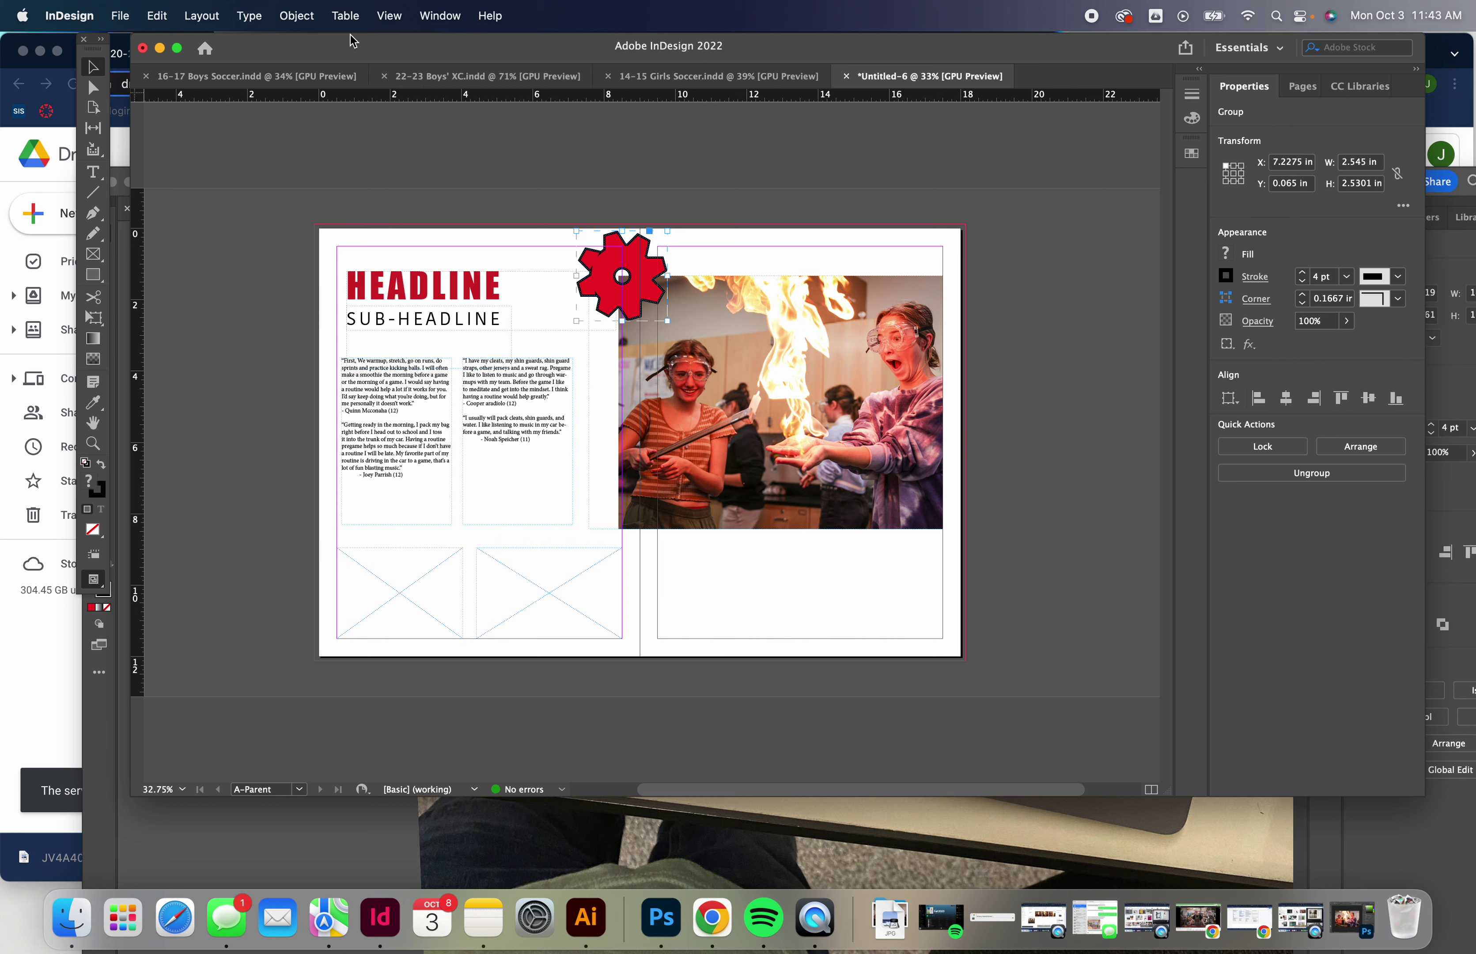
left_click(291, 17)
mouse_move(434, 94)
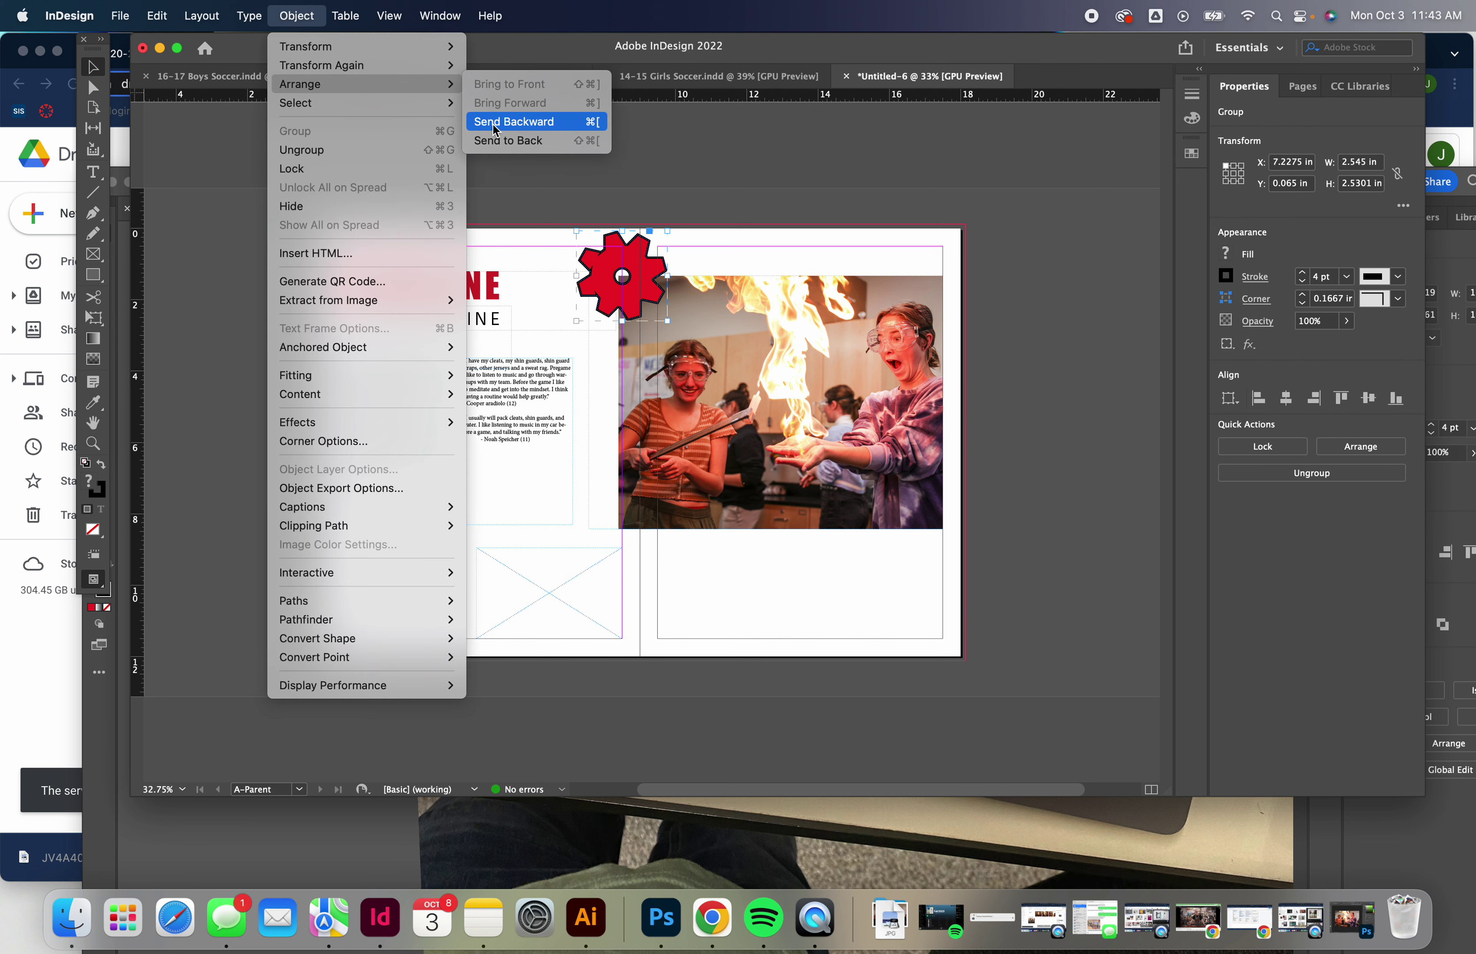
left_click(495, 141)
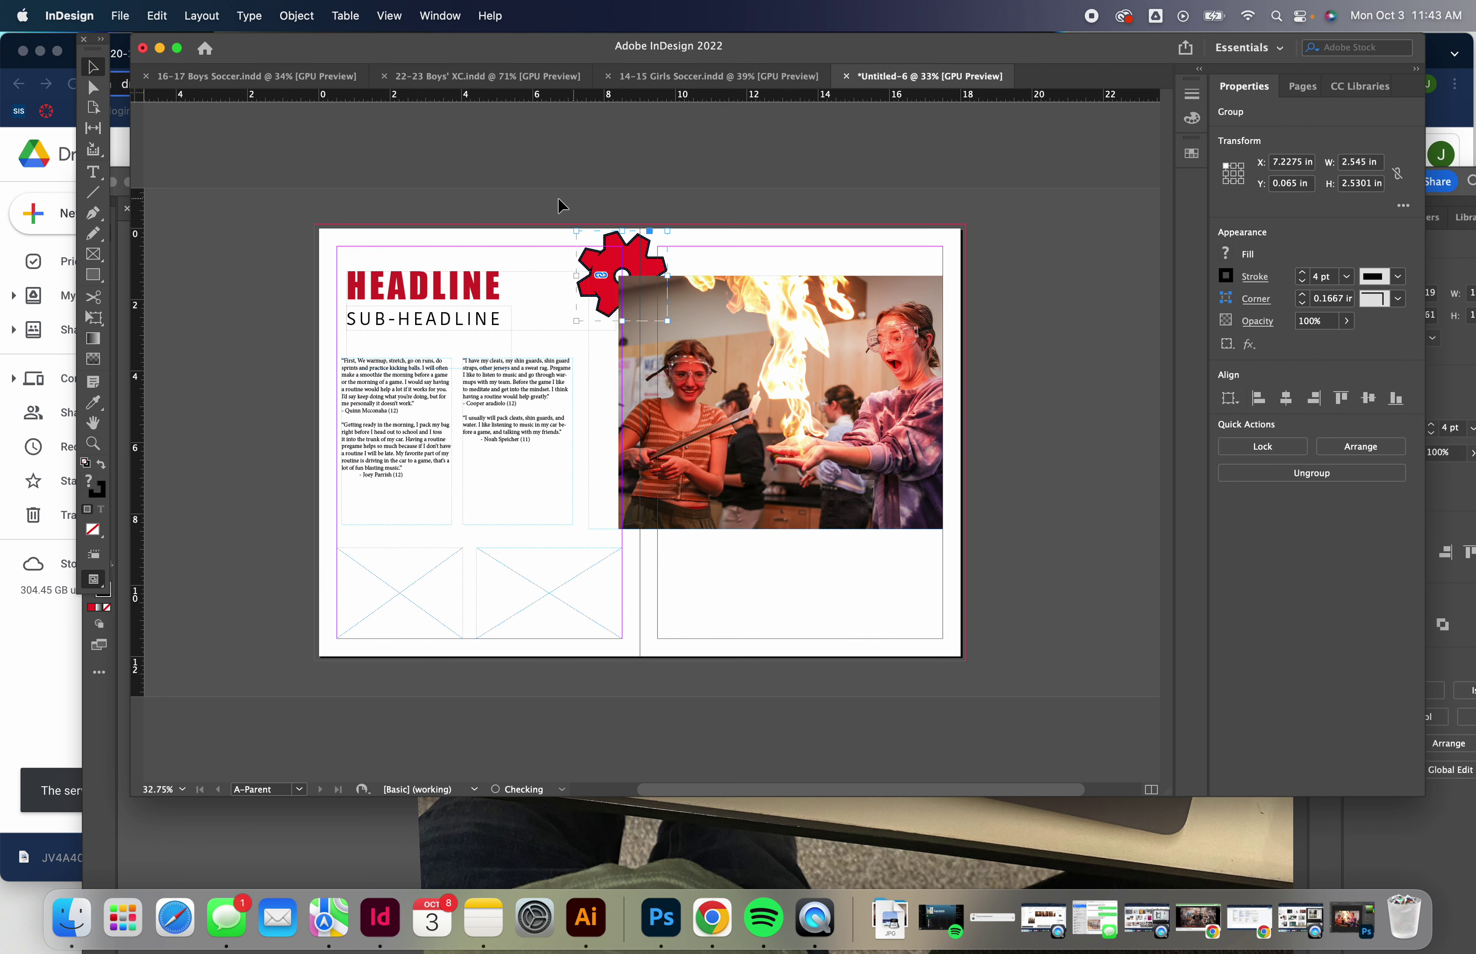
left_click(487, 197)
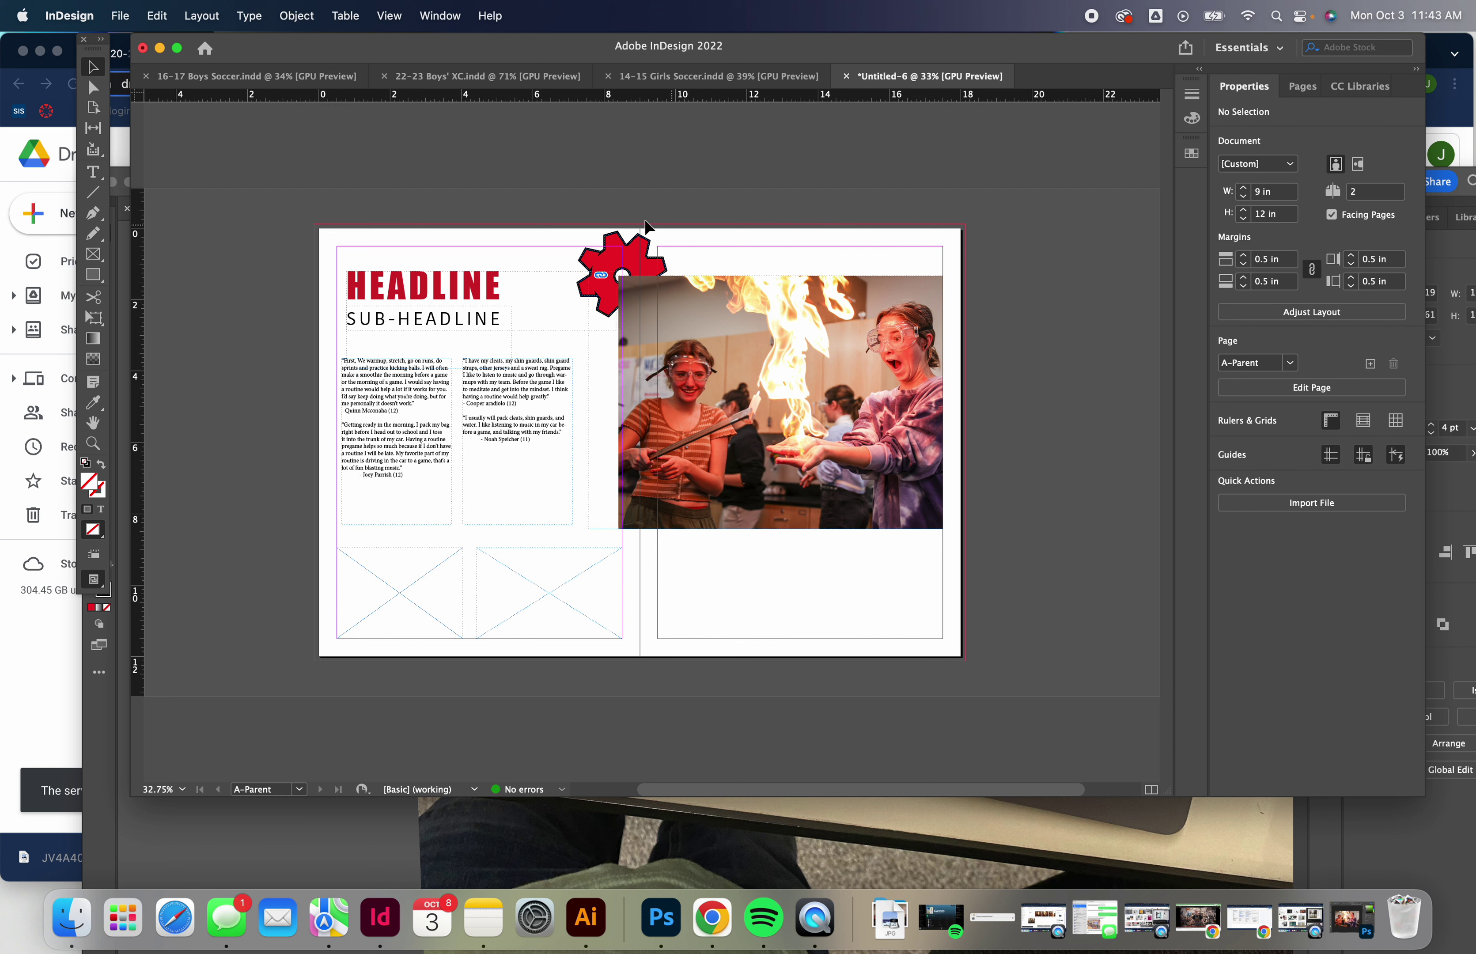
left_click(120, 16)
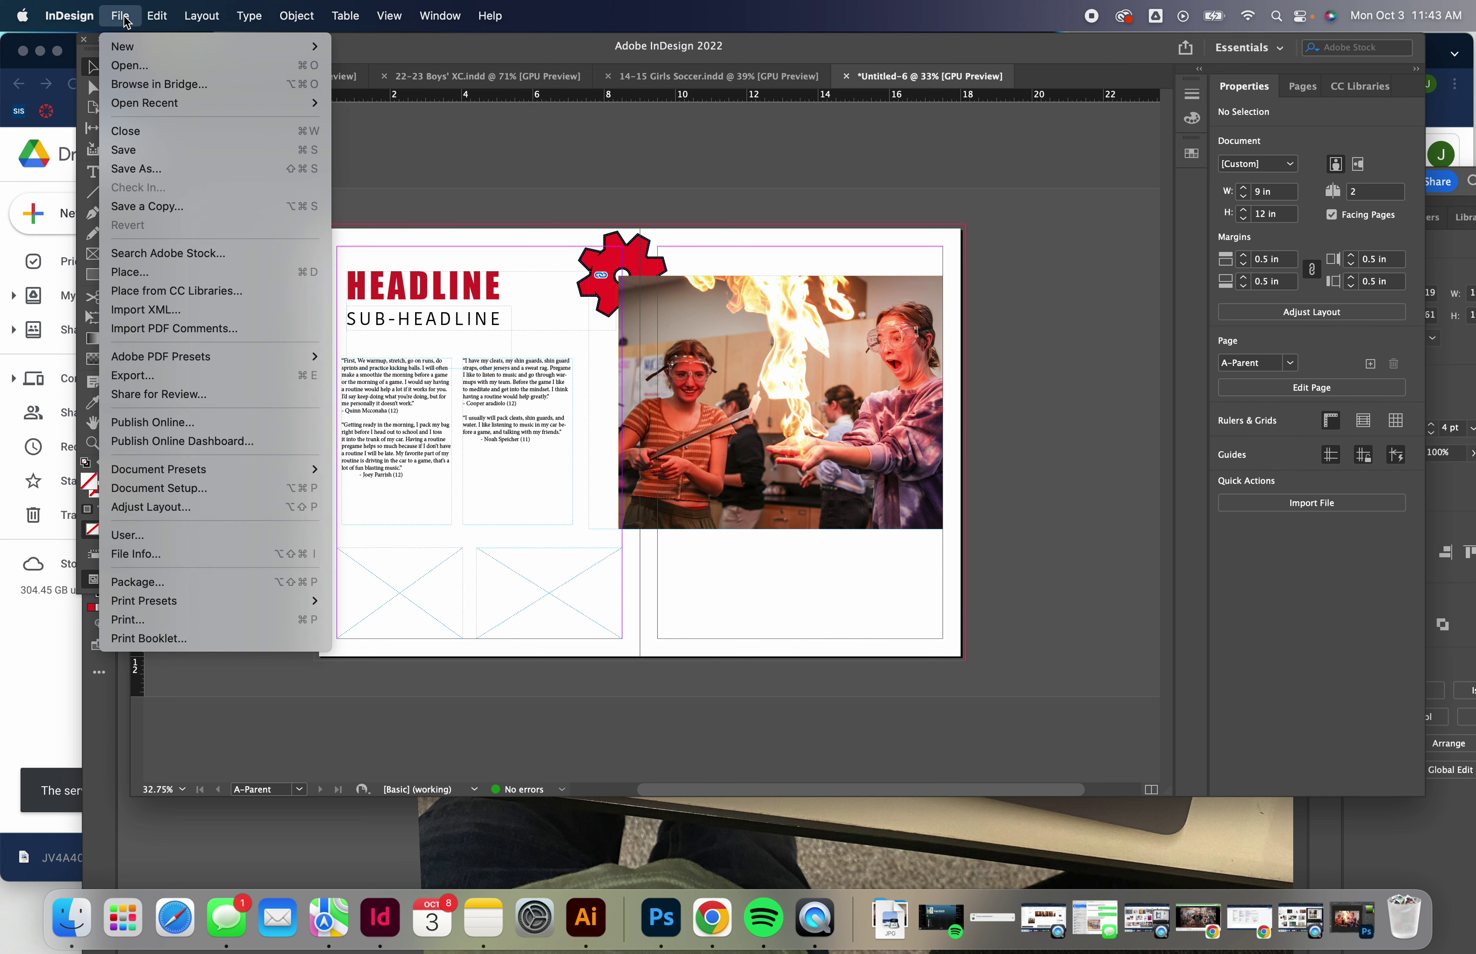
left_click(446, 160)
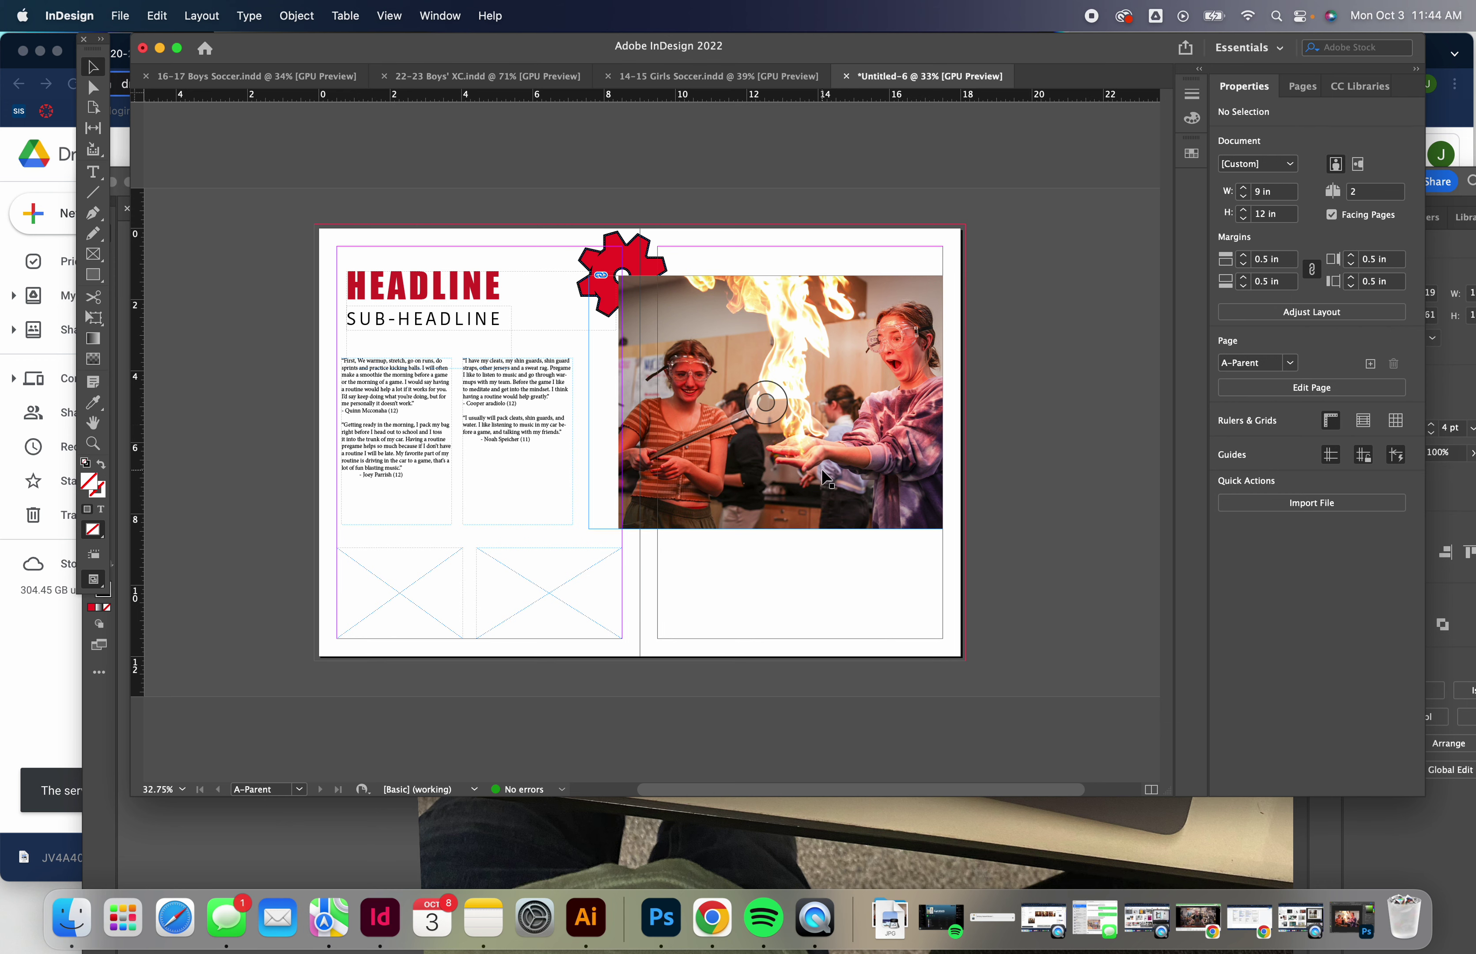
- Switch to Photoshop and rasterize the Background copy layer of JV4A4089.JPG
left_click(668, 915)
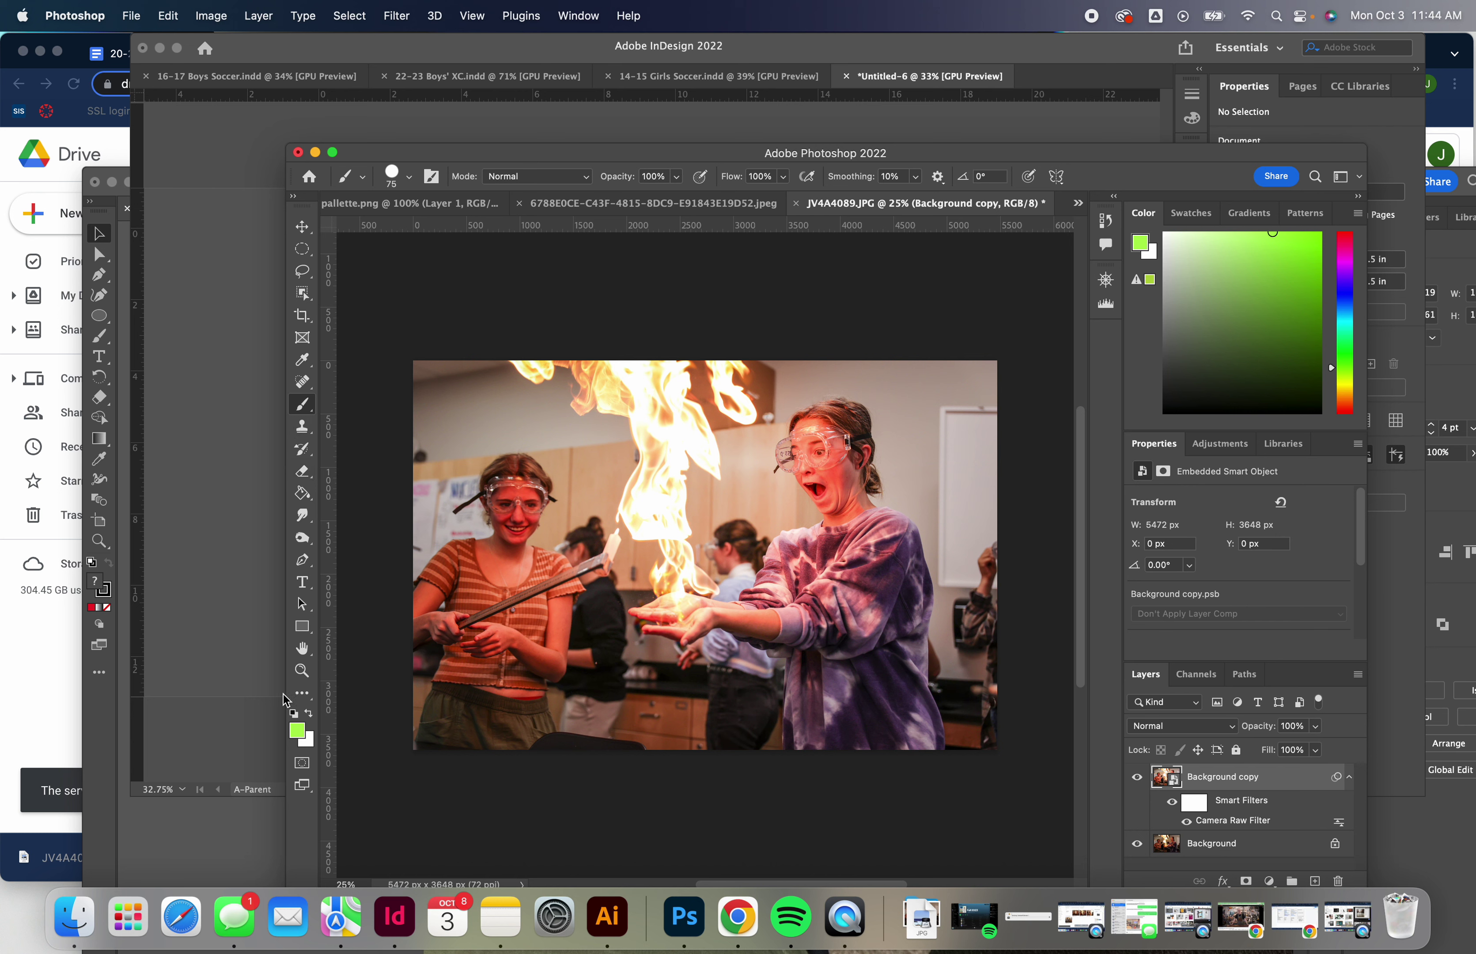
right_click(1215, 779)
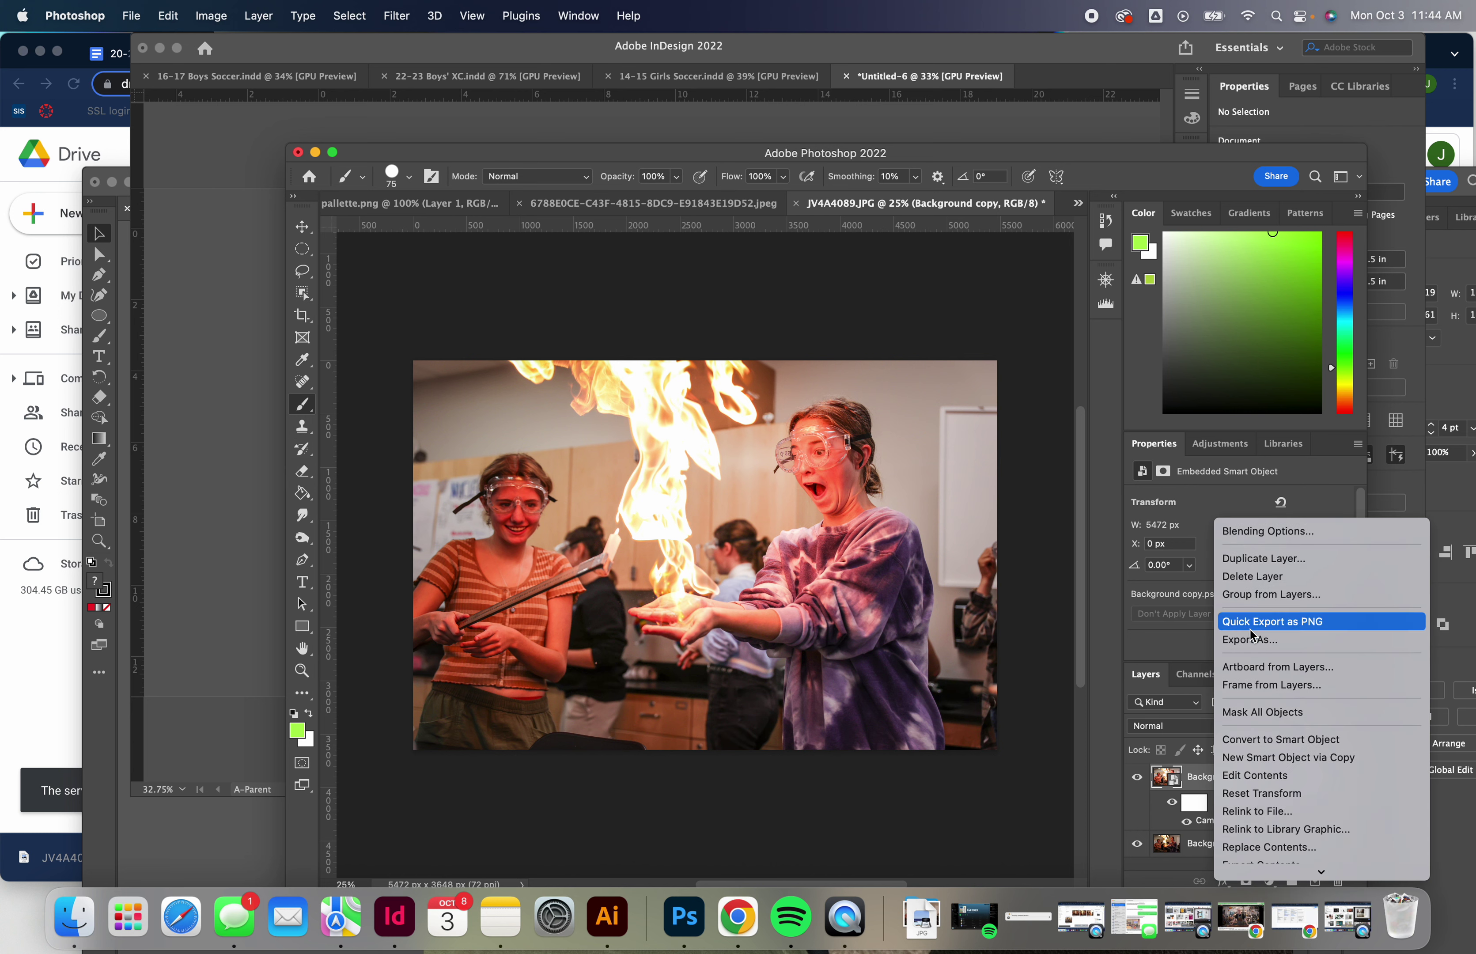
scroll(1262, 806, "down", 5)
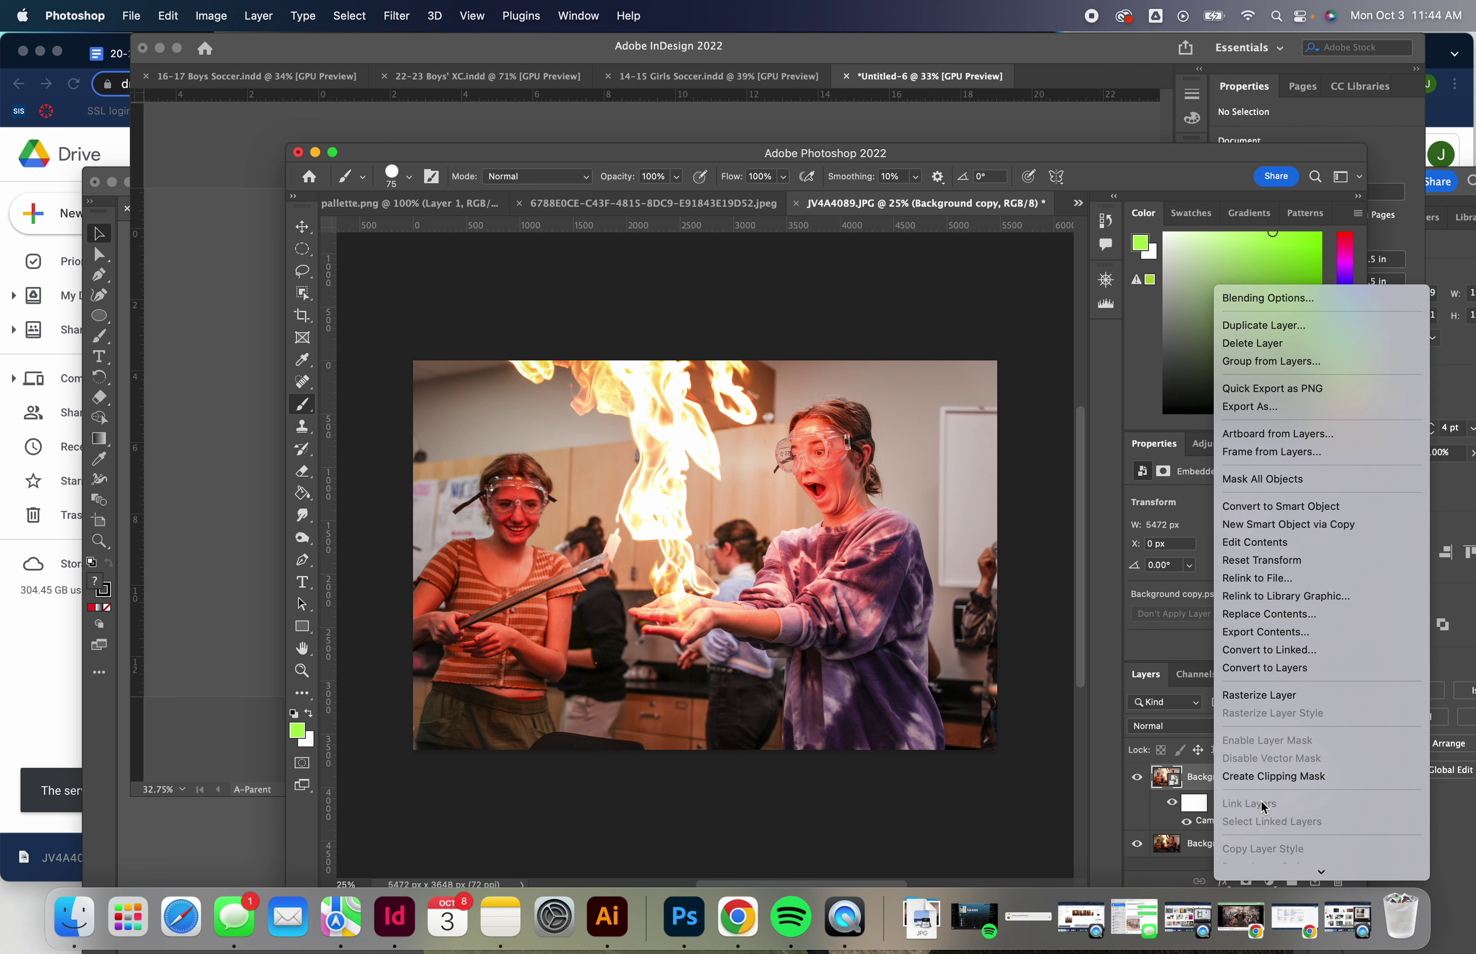
left_click(1259, 695)
- Paint a green smiley over the photo with the 75 px brush: two vertical strokes for eyes and a wide curved mouth
left_click_drag(612, 422, 622, 555)
left_click_drag(698, 438, 710, 564)
mouse_move(549, 572)
left_mouse_down()
mouse_move(573, 623)
mouse_move(740, 681)
mouse_move(783, 564)
left_mouse_up()
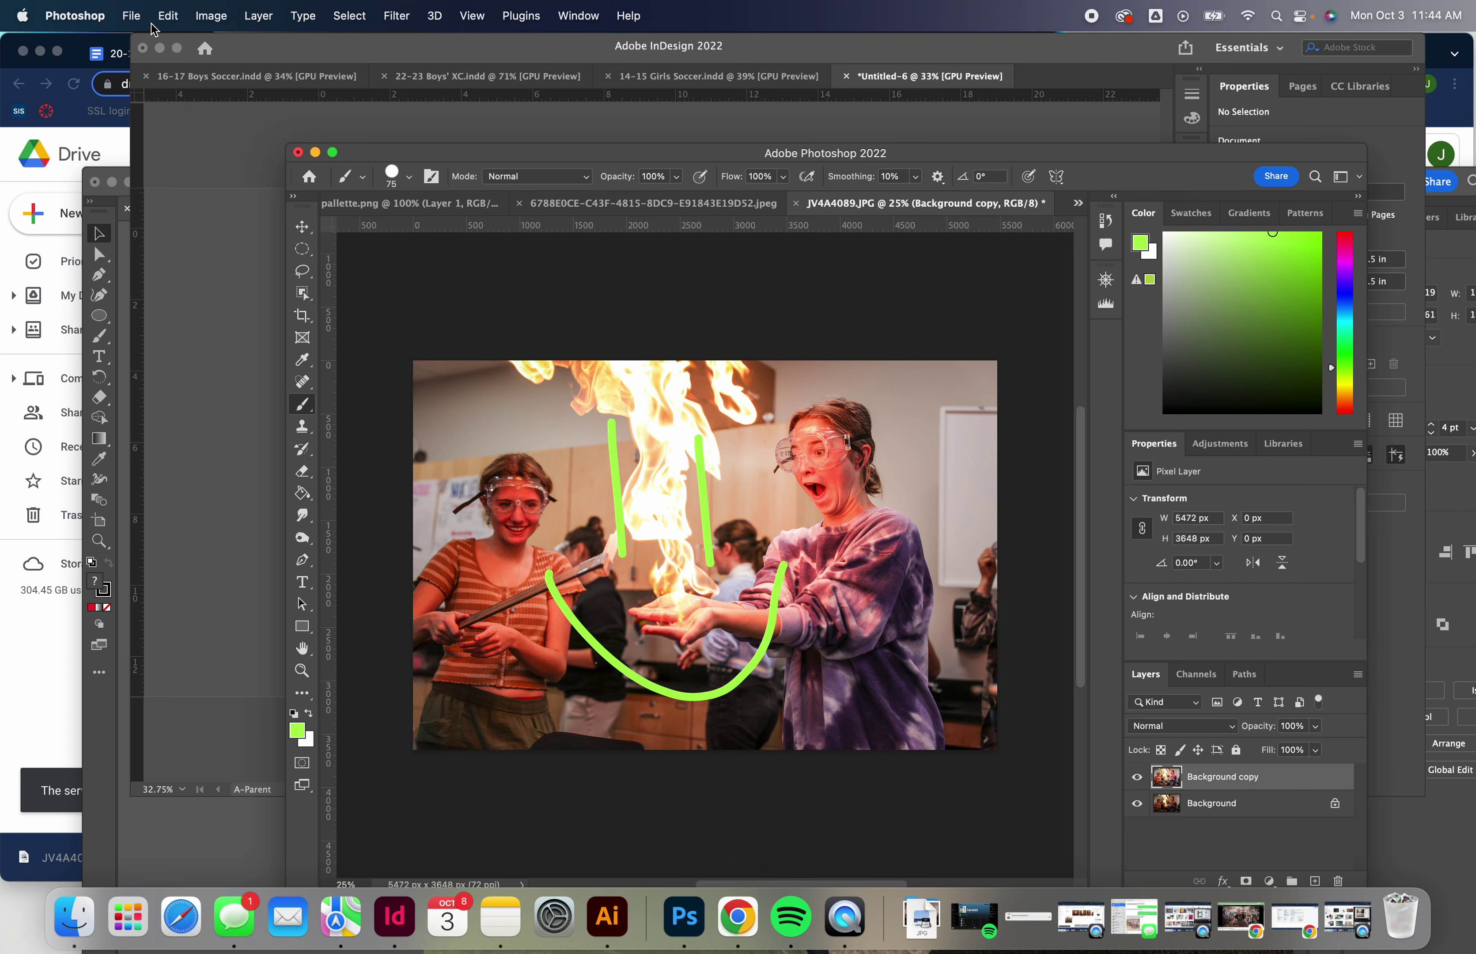
- Save a copy of the painted photo in JPEG format as dom1.2.jpg in the Downloads folder
key("super+shift+s")
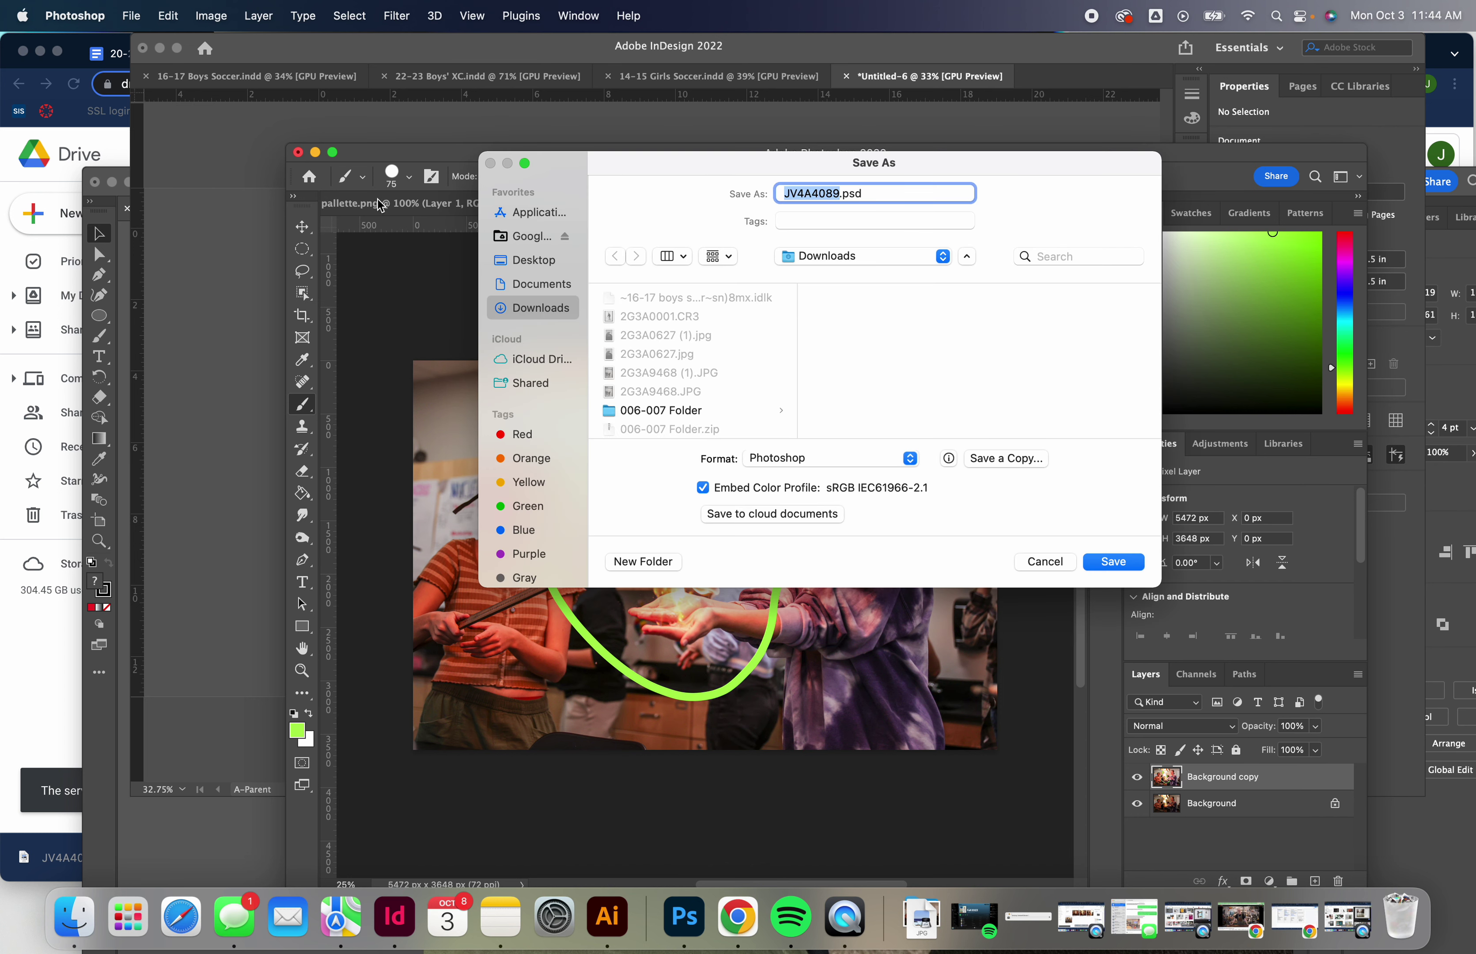
left_click(1044, 561)
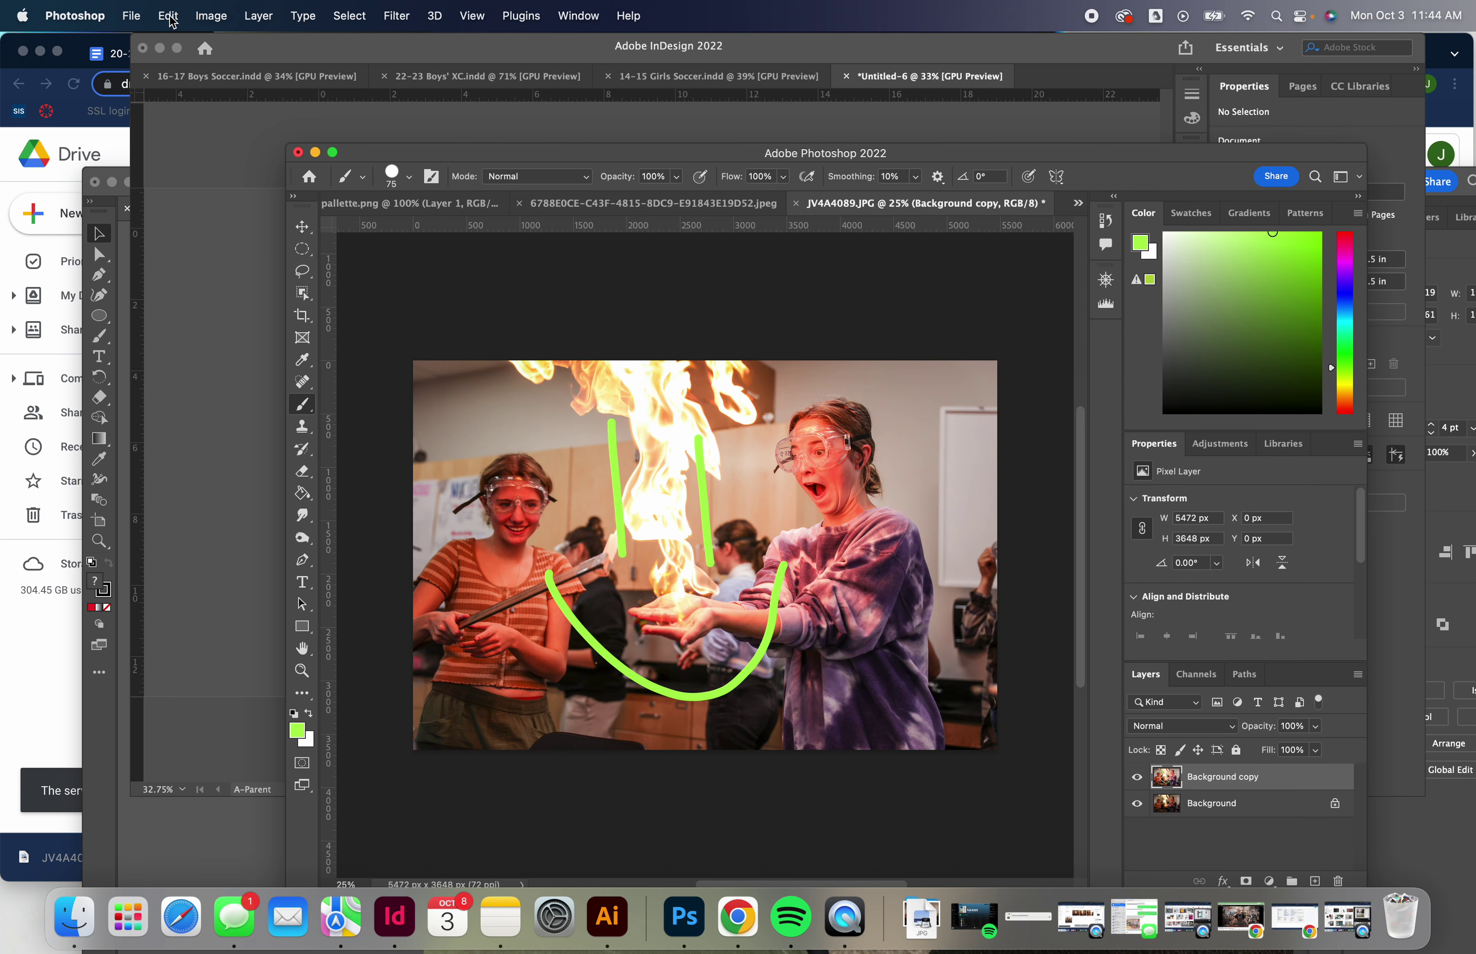
left_click(132, 17)
left_click(151, 192)
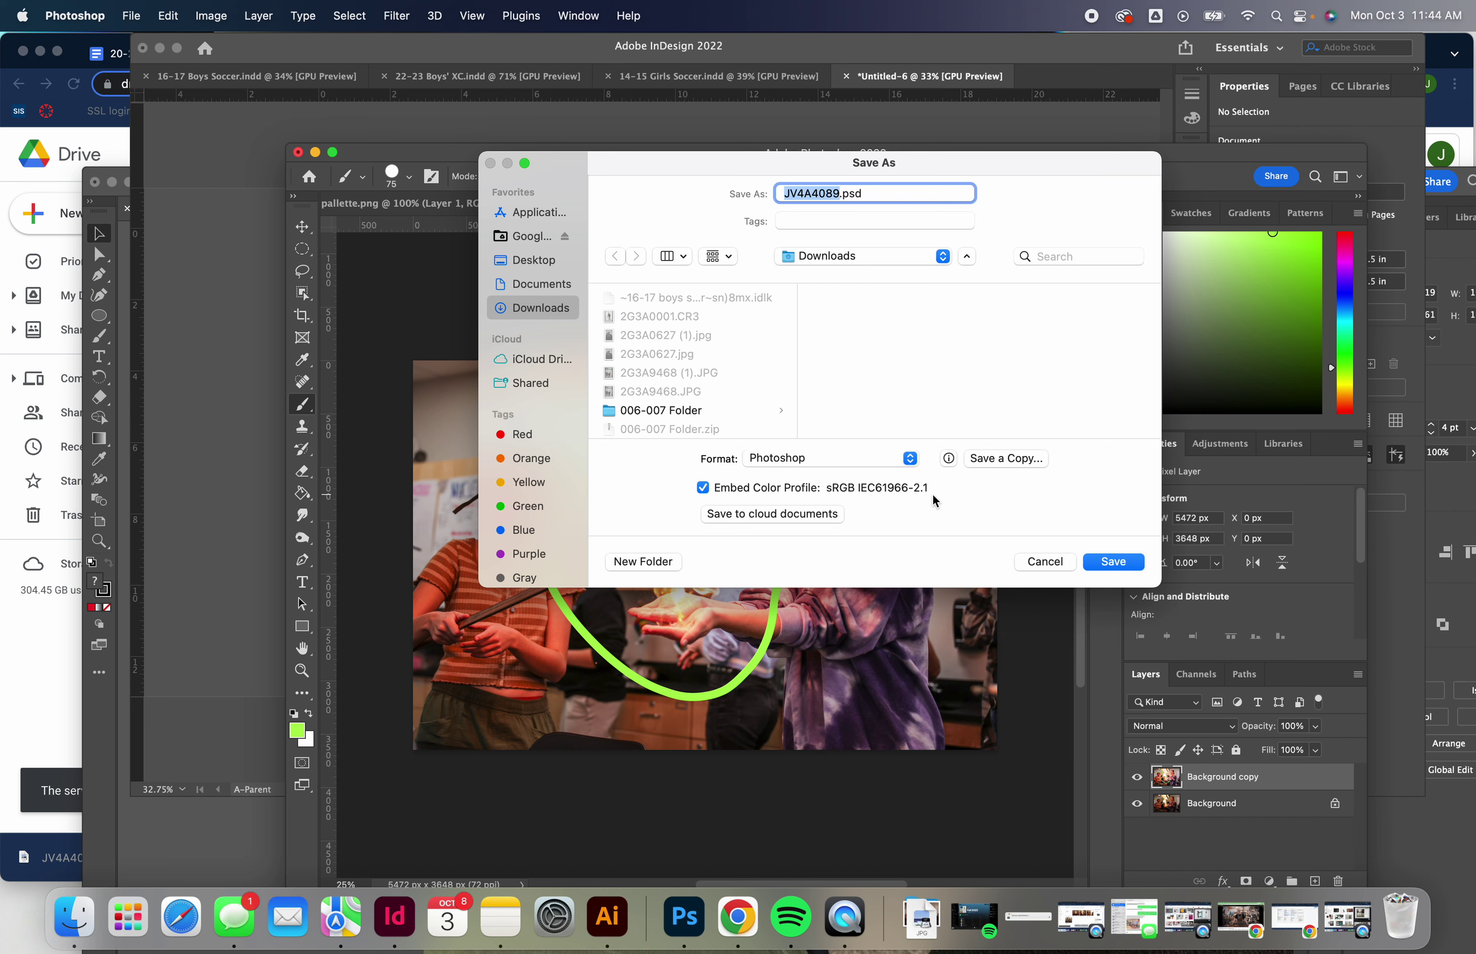
left_click(991, 460)
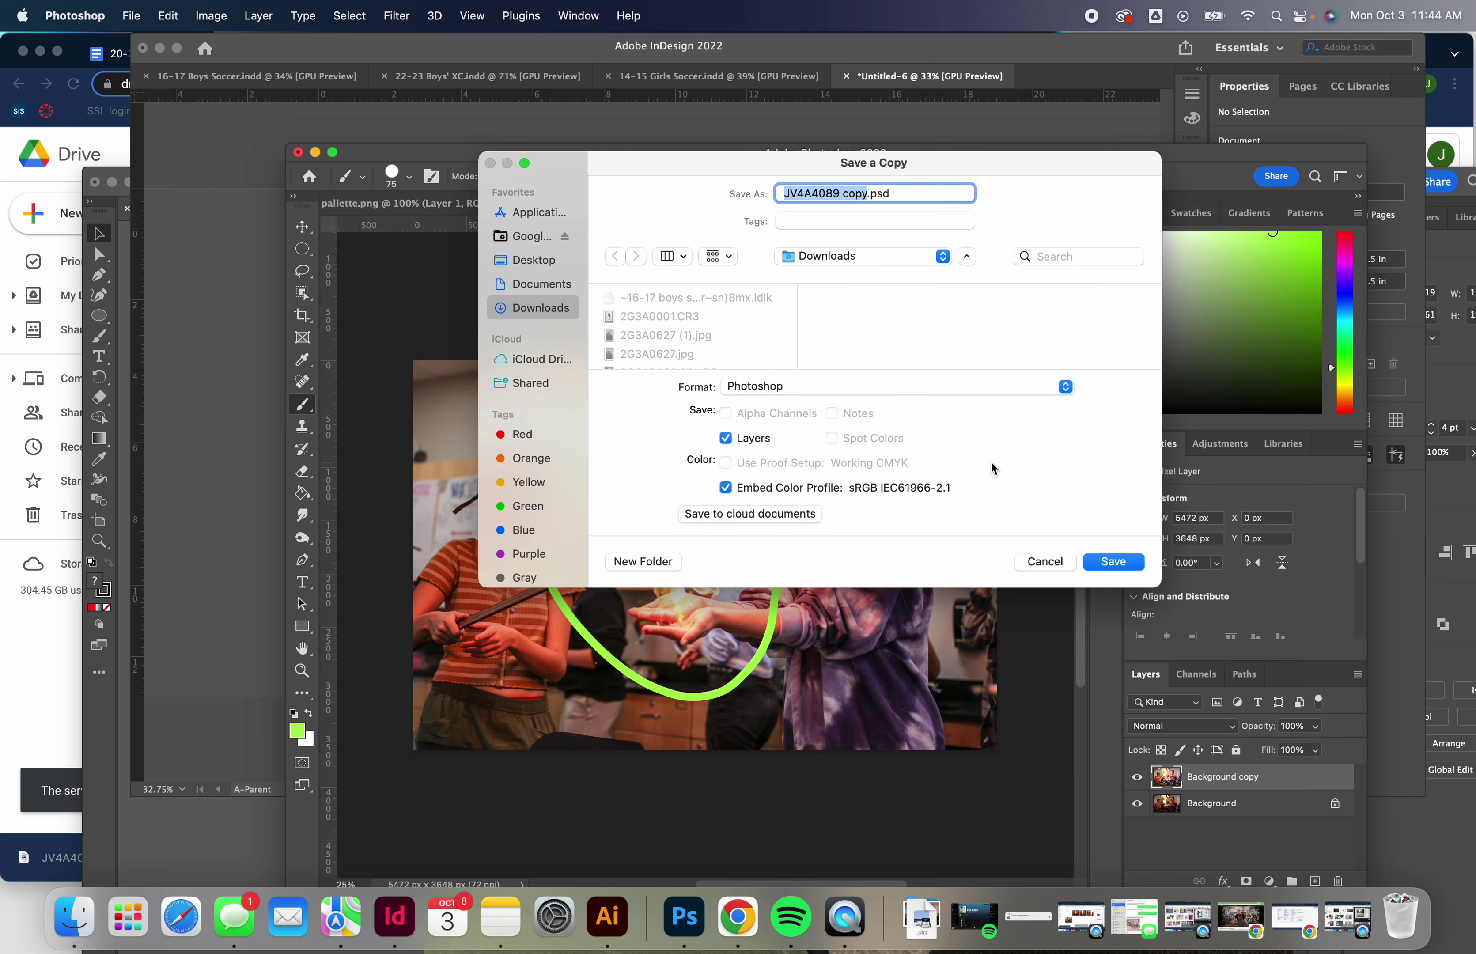
left_click(1065, 395)
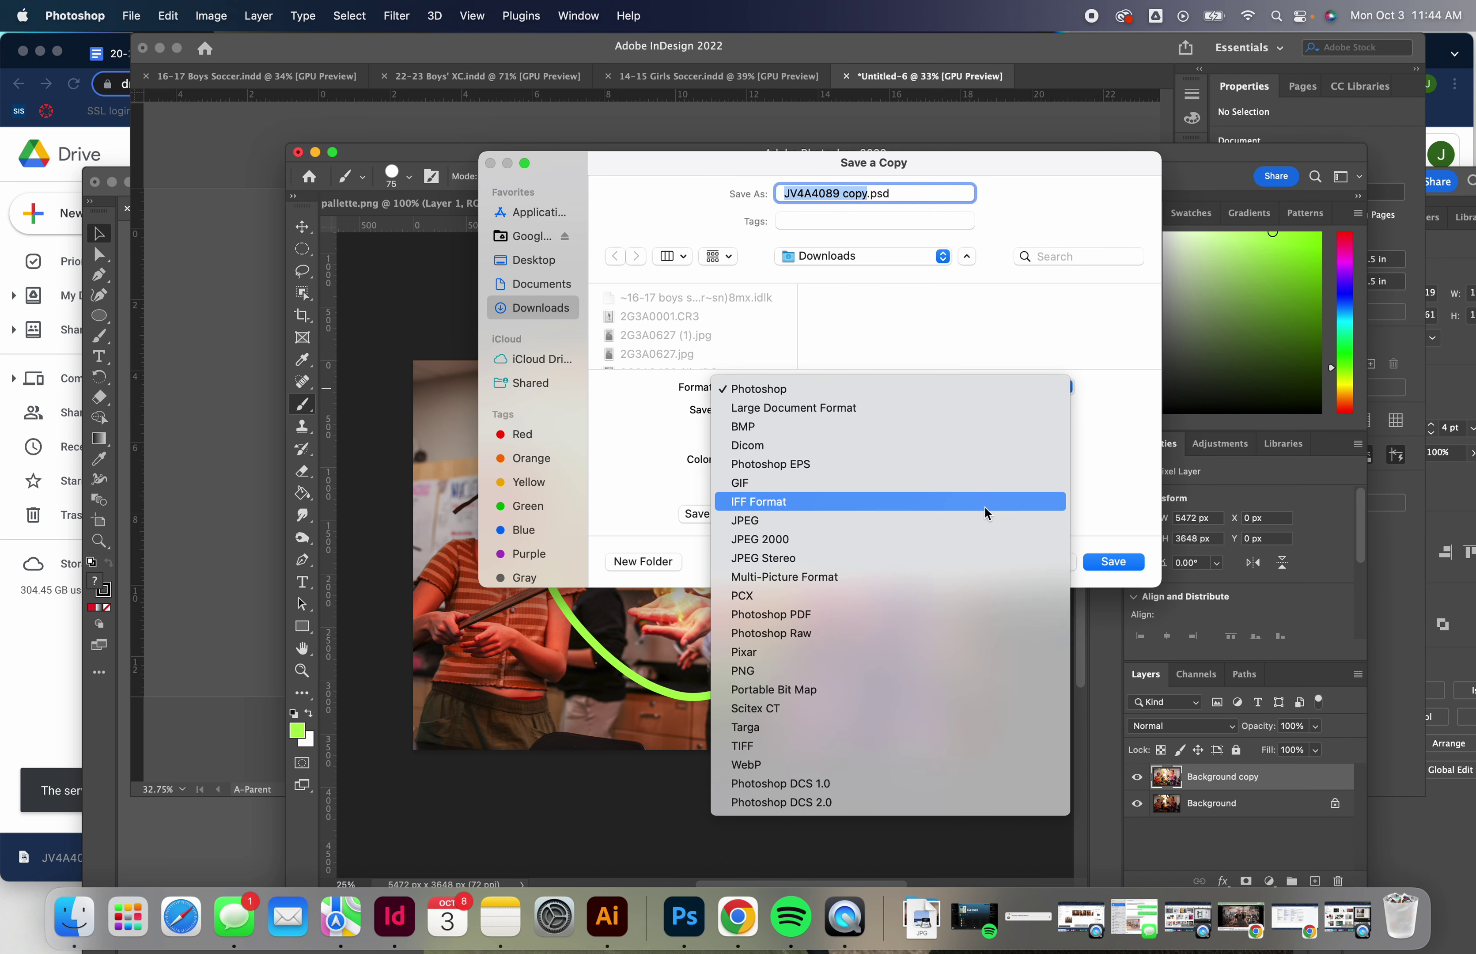
left_click(983, 530)
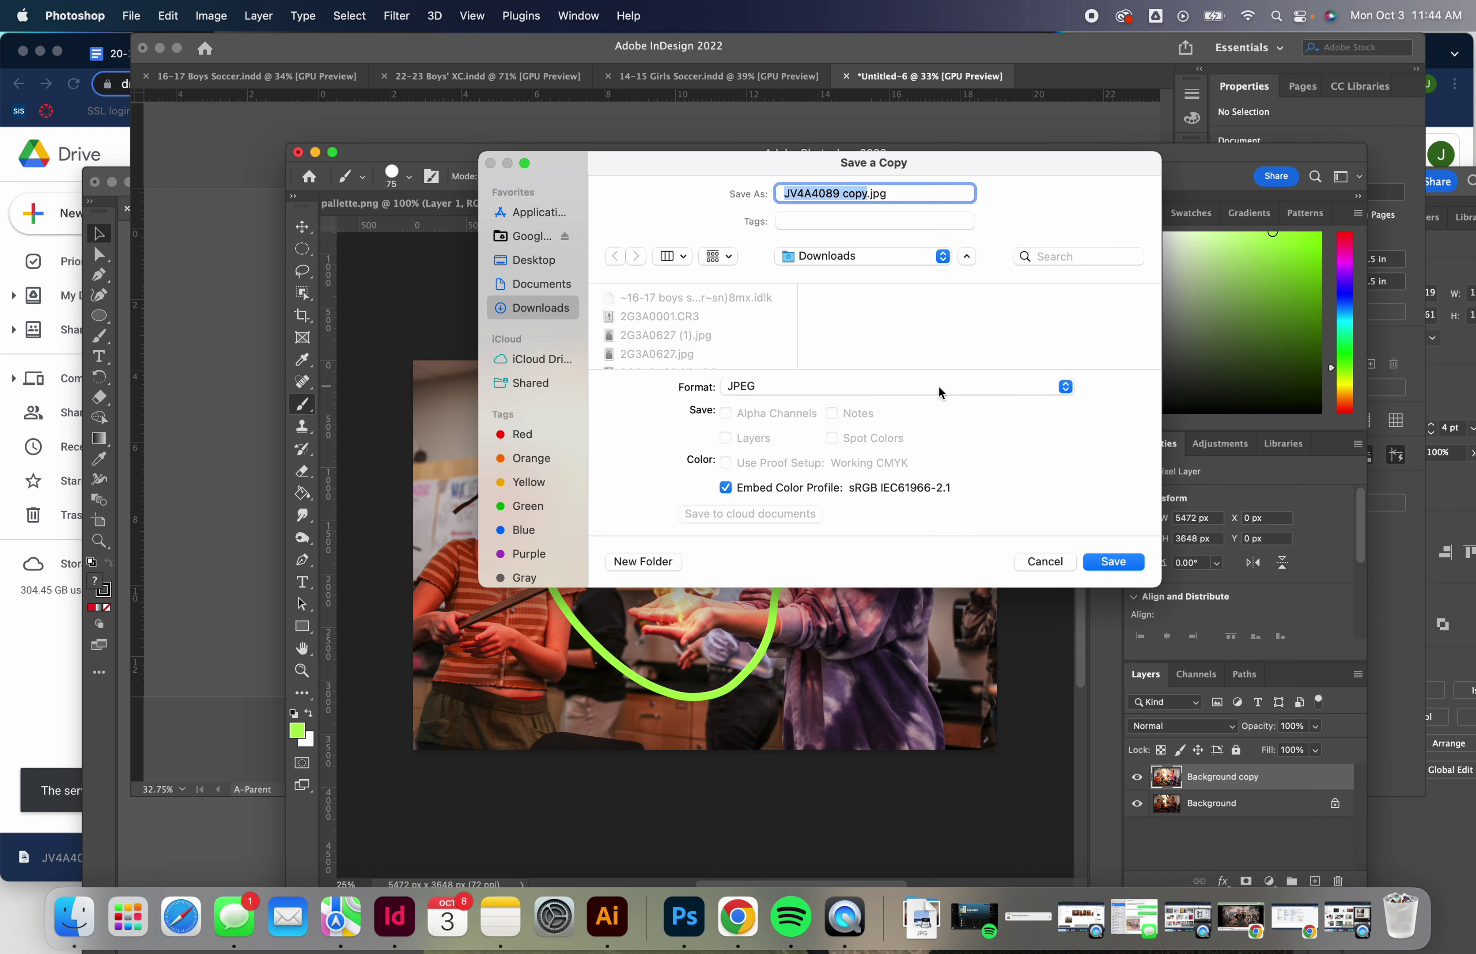
type("dom1")
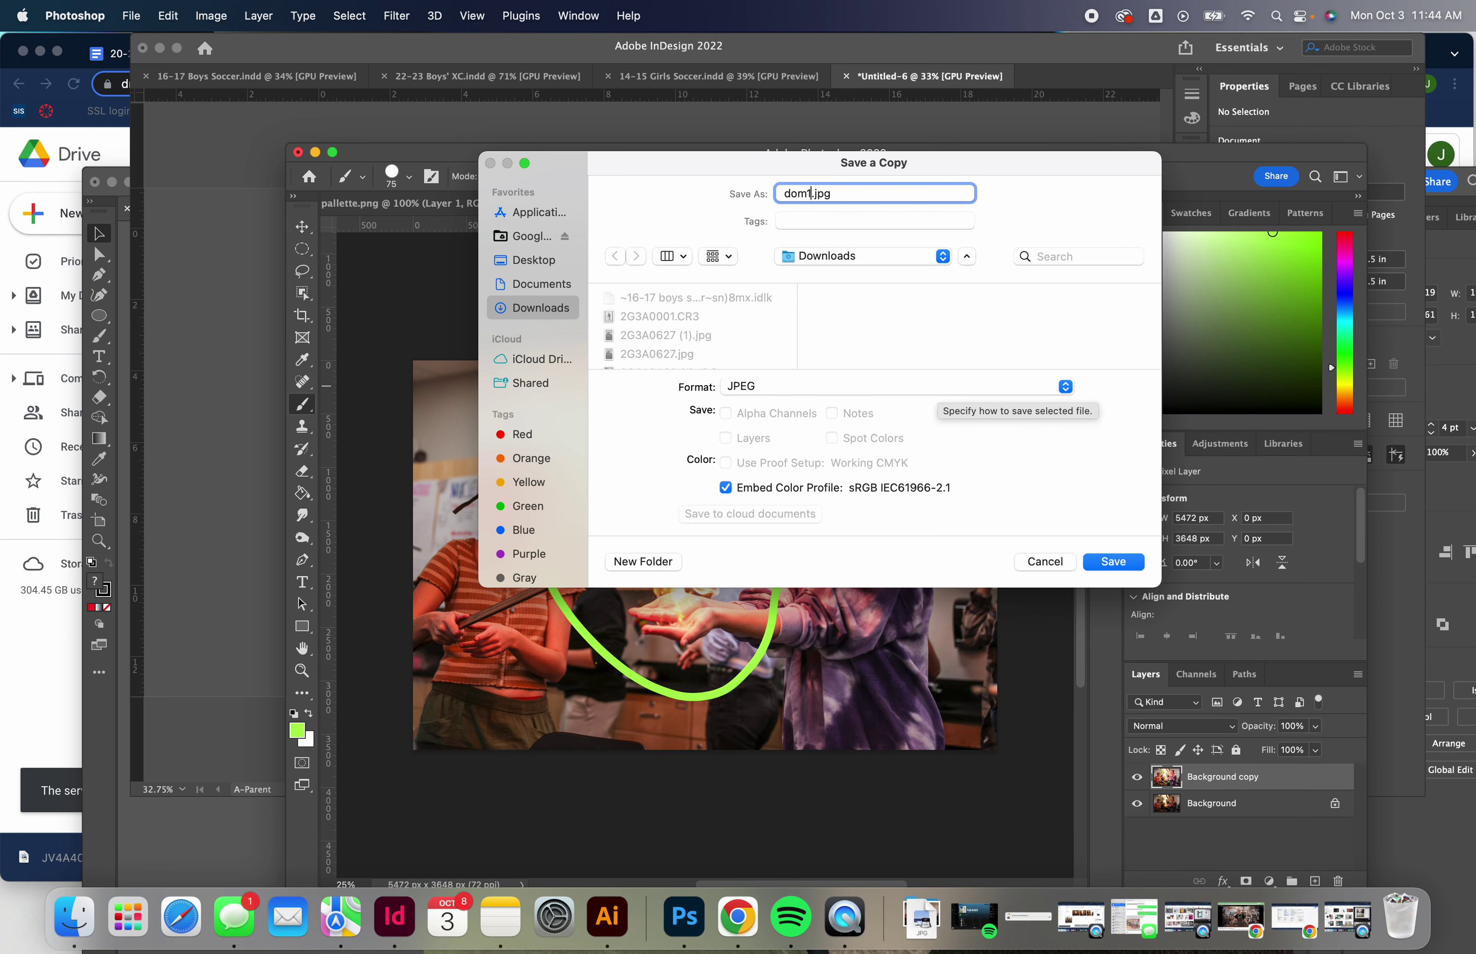
type(".2.")
left_click(1097, 562)
left_click(805, 224)
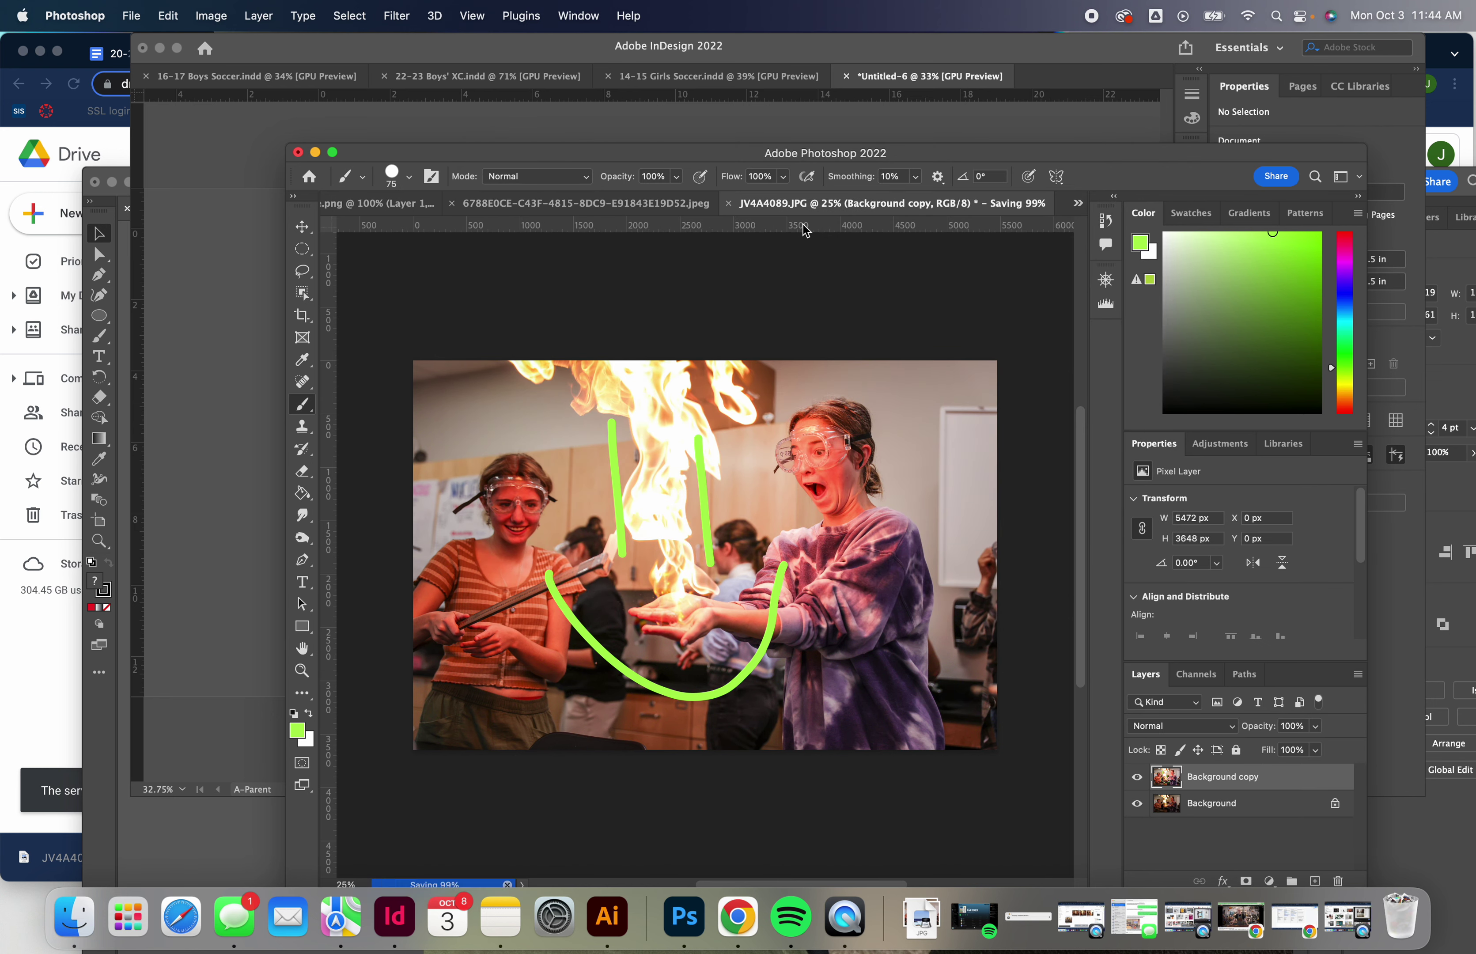
- Move and enlarge the Photoshop window, minimize it, and switch to the InDesign spread
left_click_drag(650, 155, 414, 46)
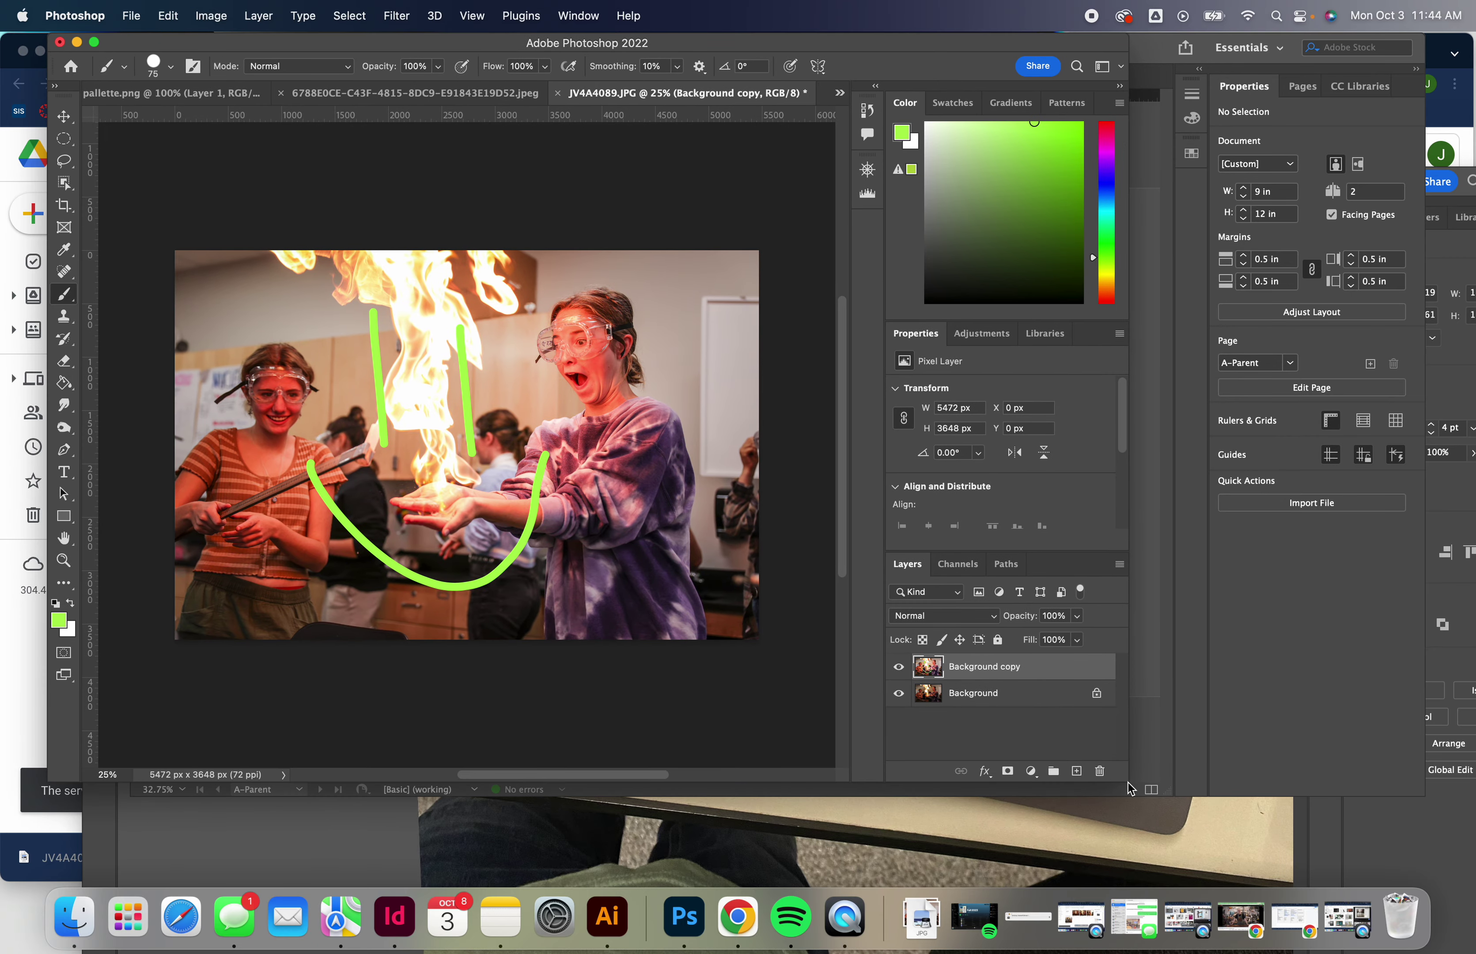
left_click_drag(1129, 788, 1419, 885)
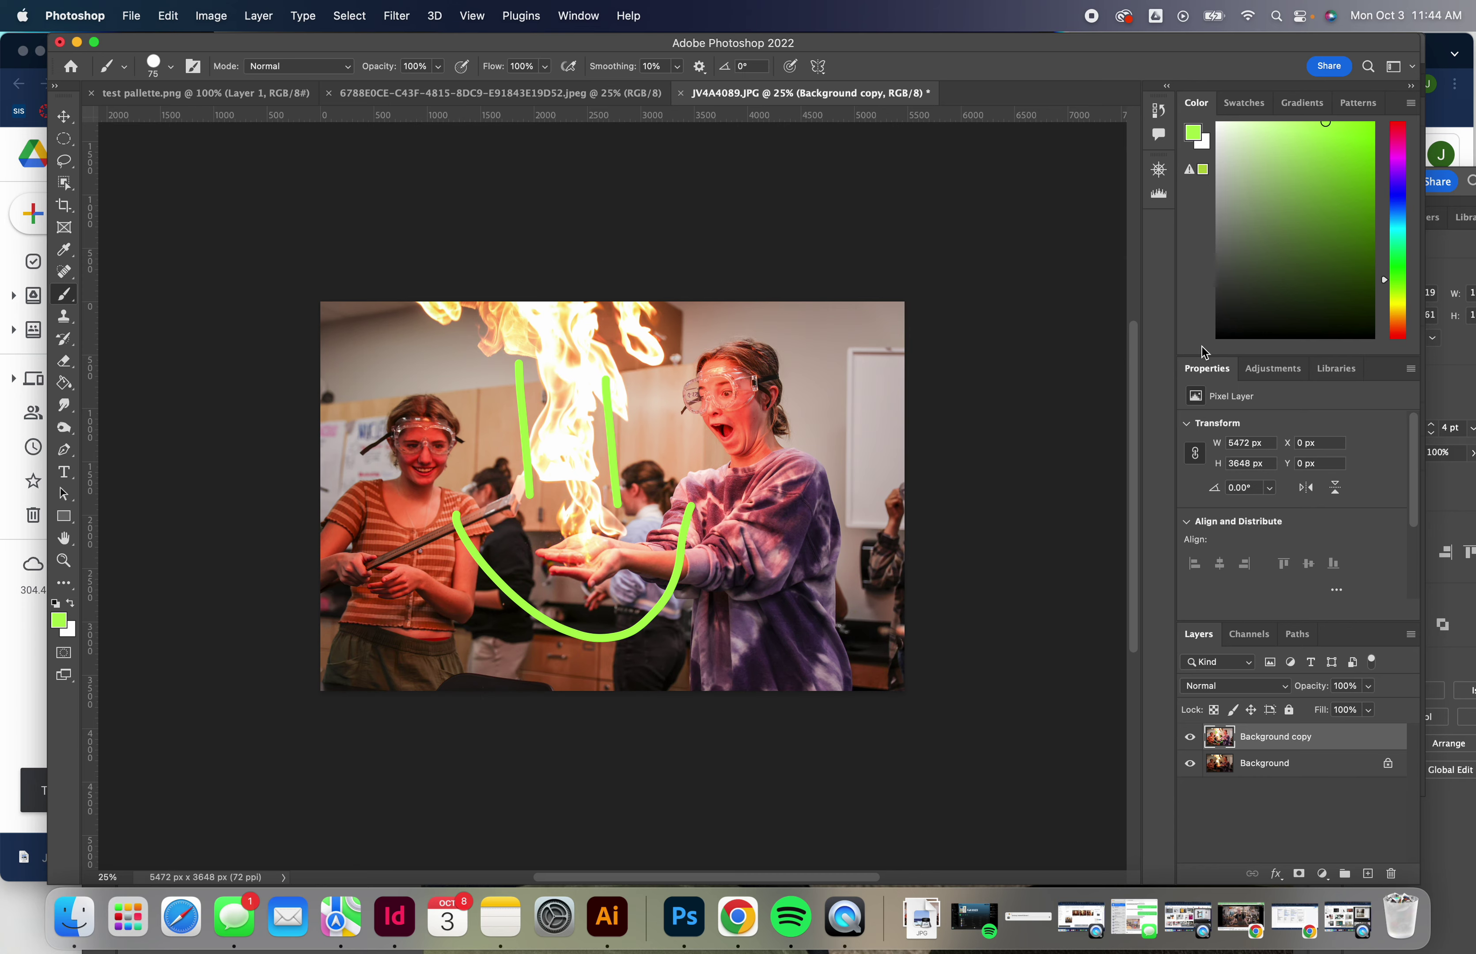
left_click(77, 42)
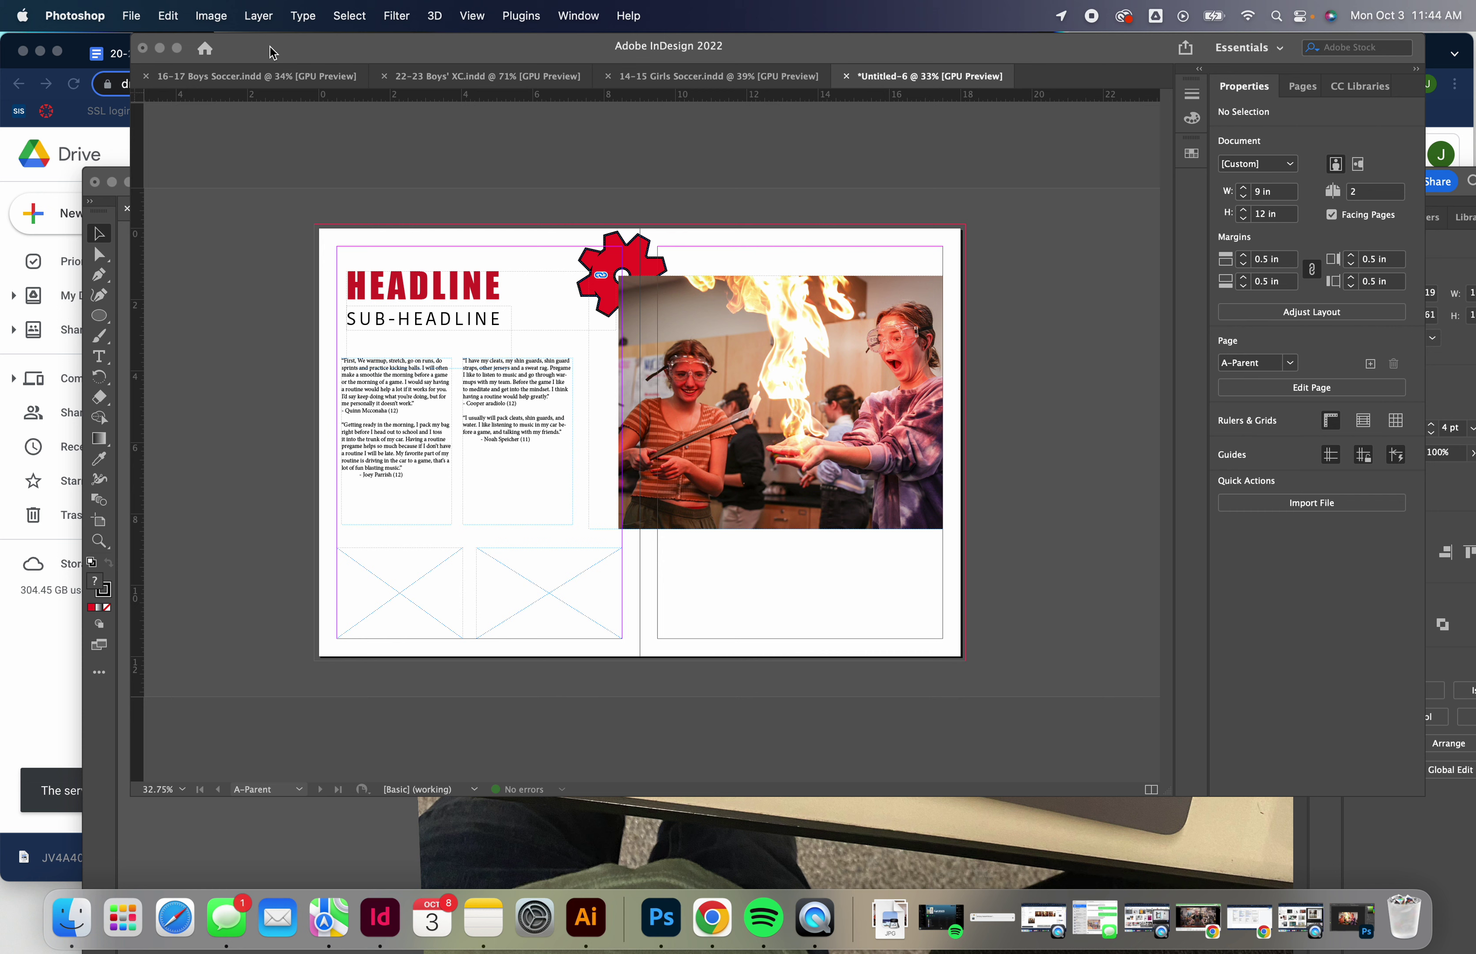
left_click(269, 47)
mouse_move(282, 50)
left_mouse_down()
mouse_move(168, 51)
mouse_move(290, 52)
mouse_move(264, 50)
left_mouse_up()
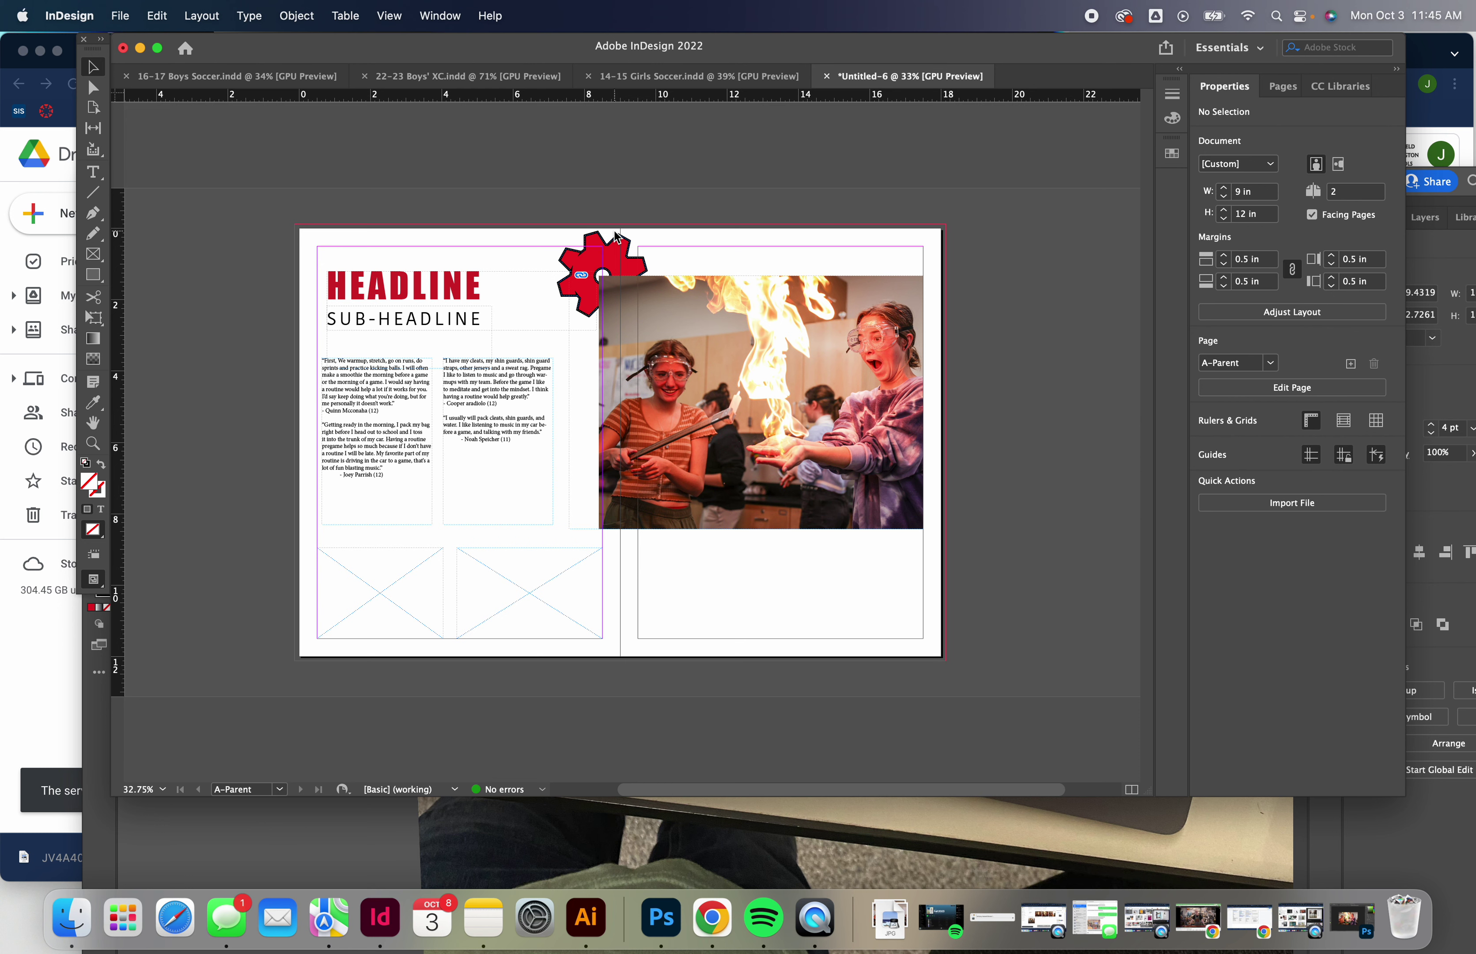
- Show the document's links beside the spread and relink dom1.jpg to dom1.2.jpg from the Downloads folder
left_click(437, 16)
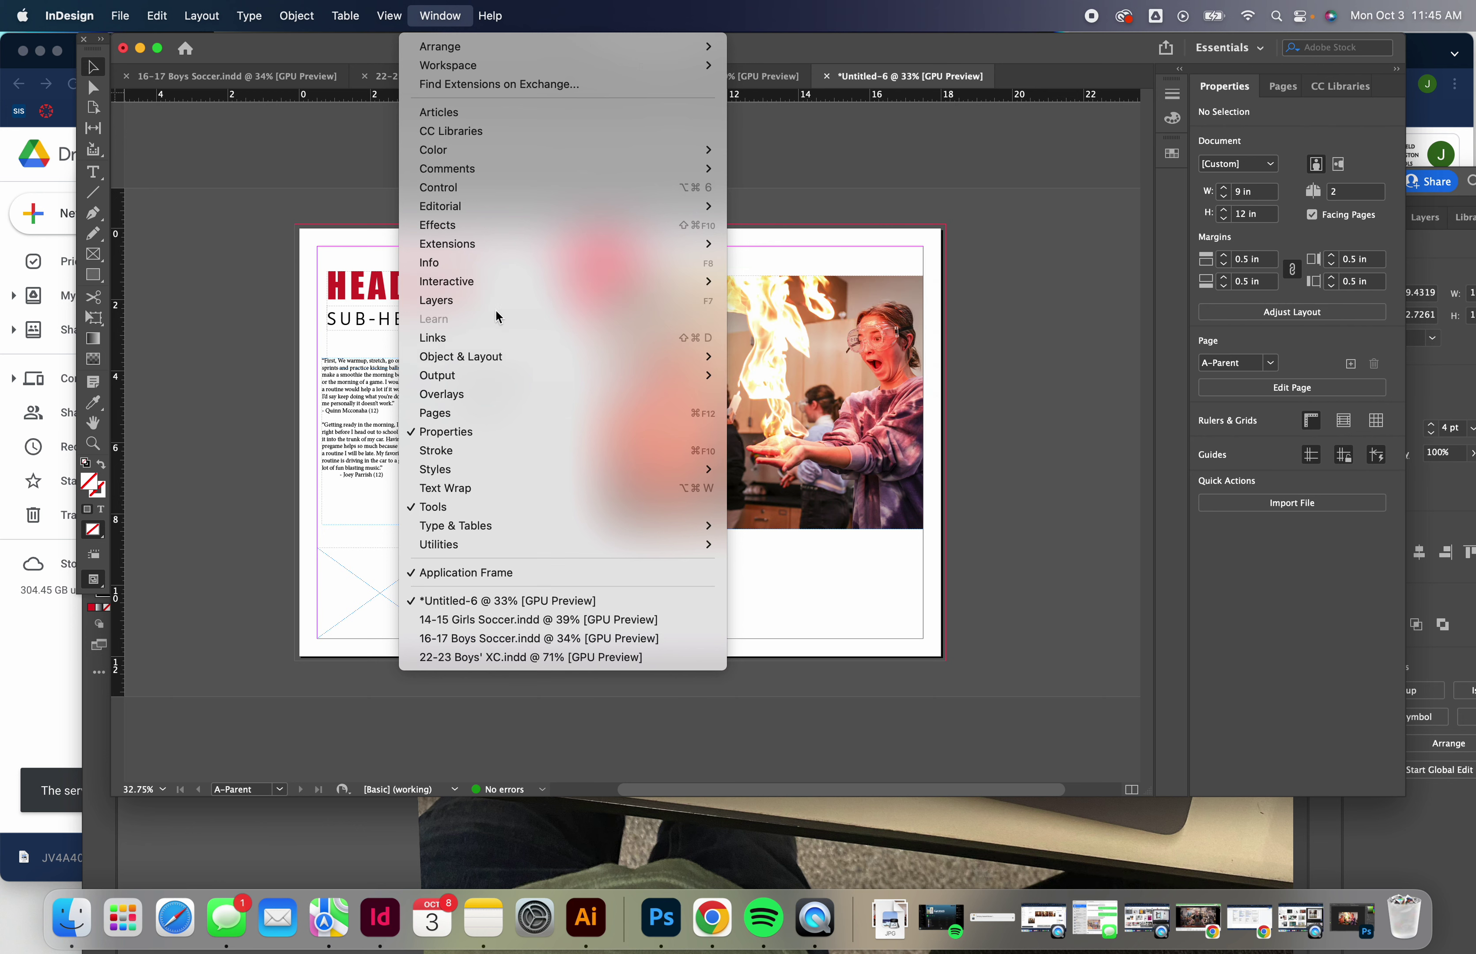
left_click(494, 337)
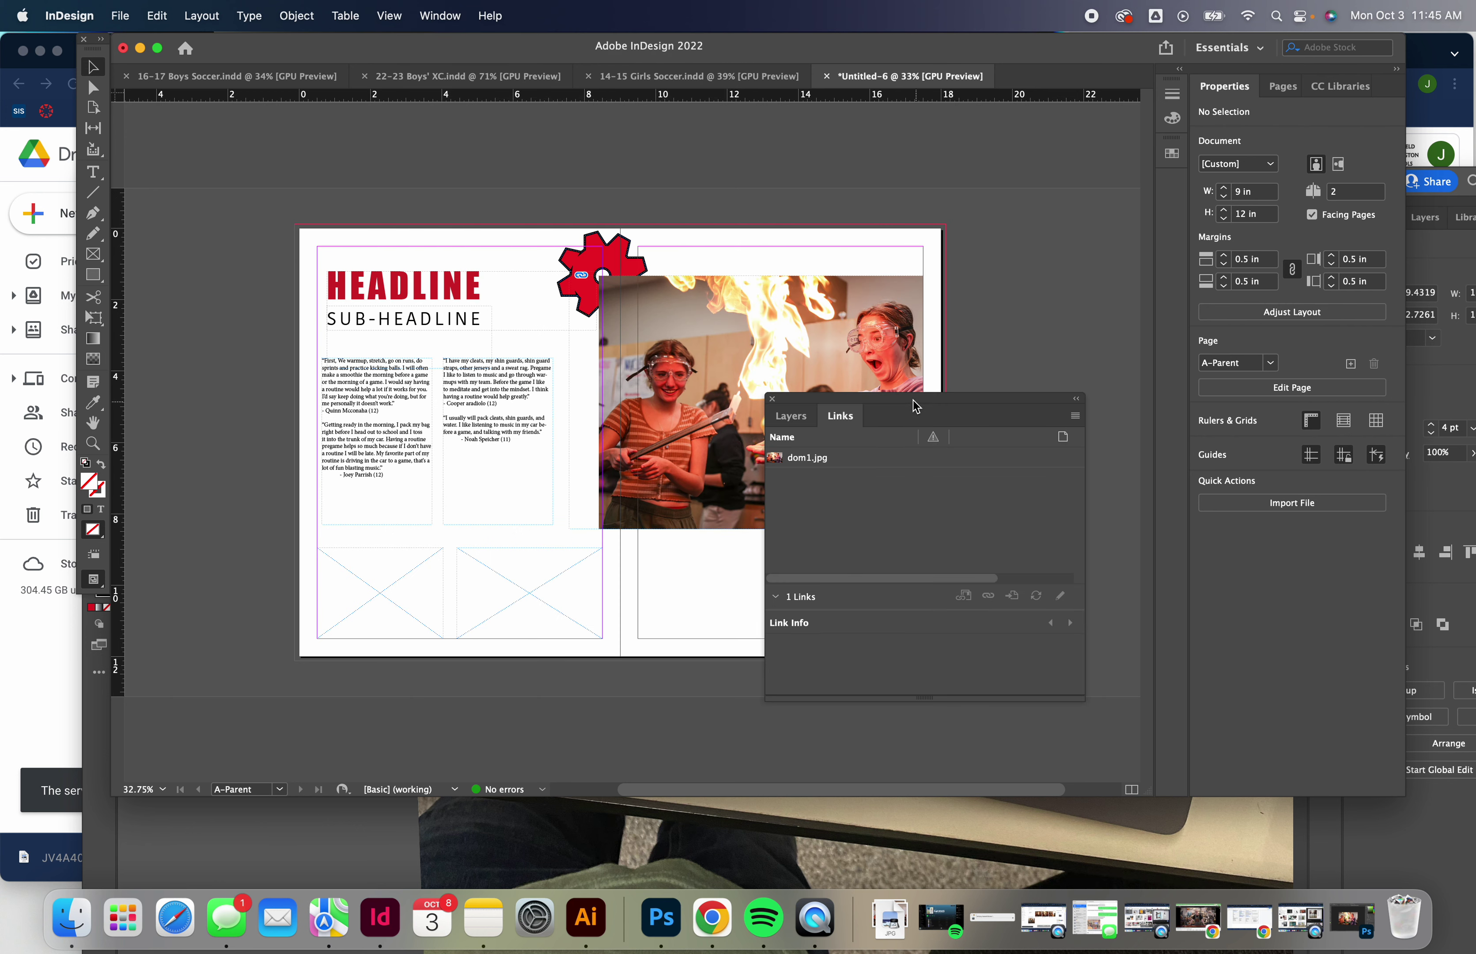
left_click_drag(913, 399, 1158, 366)
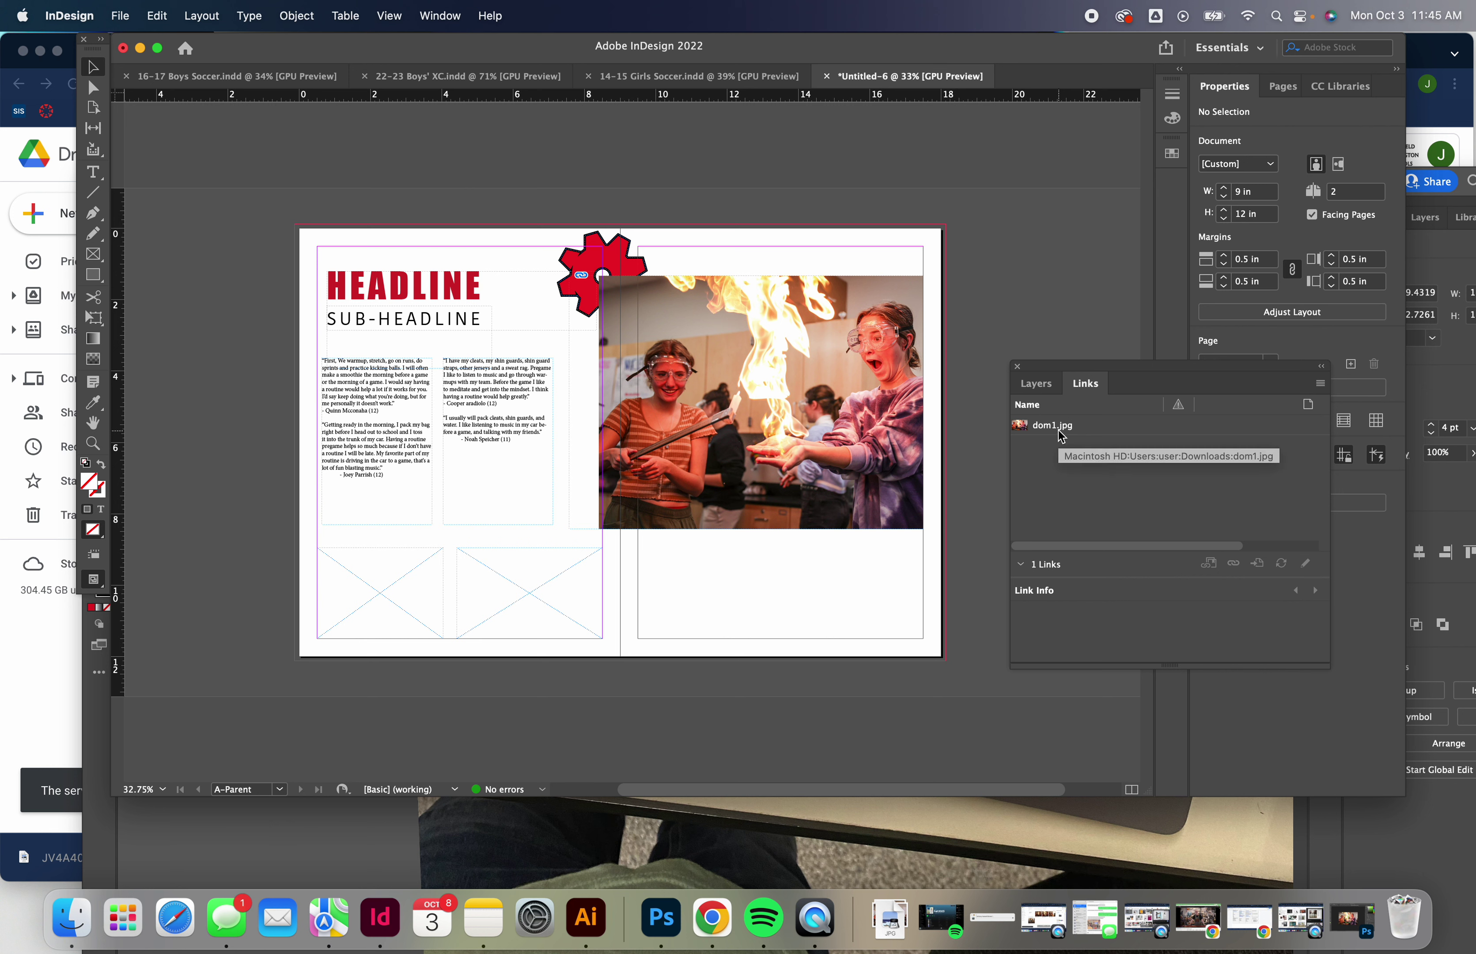
left_click(1094, 430)
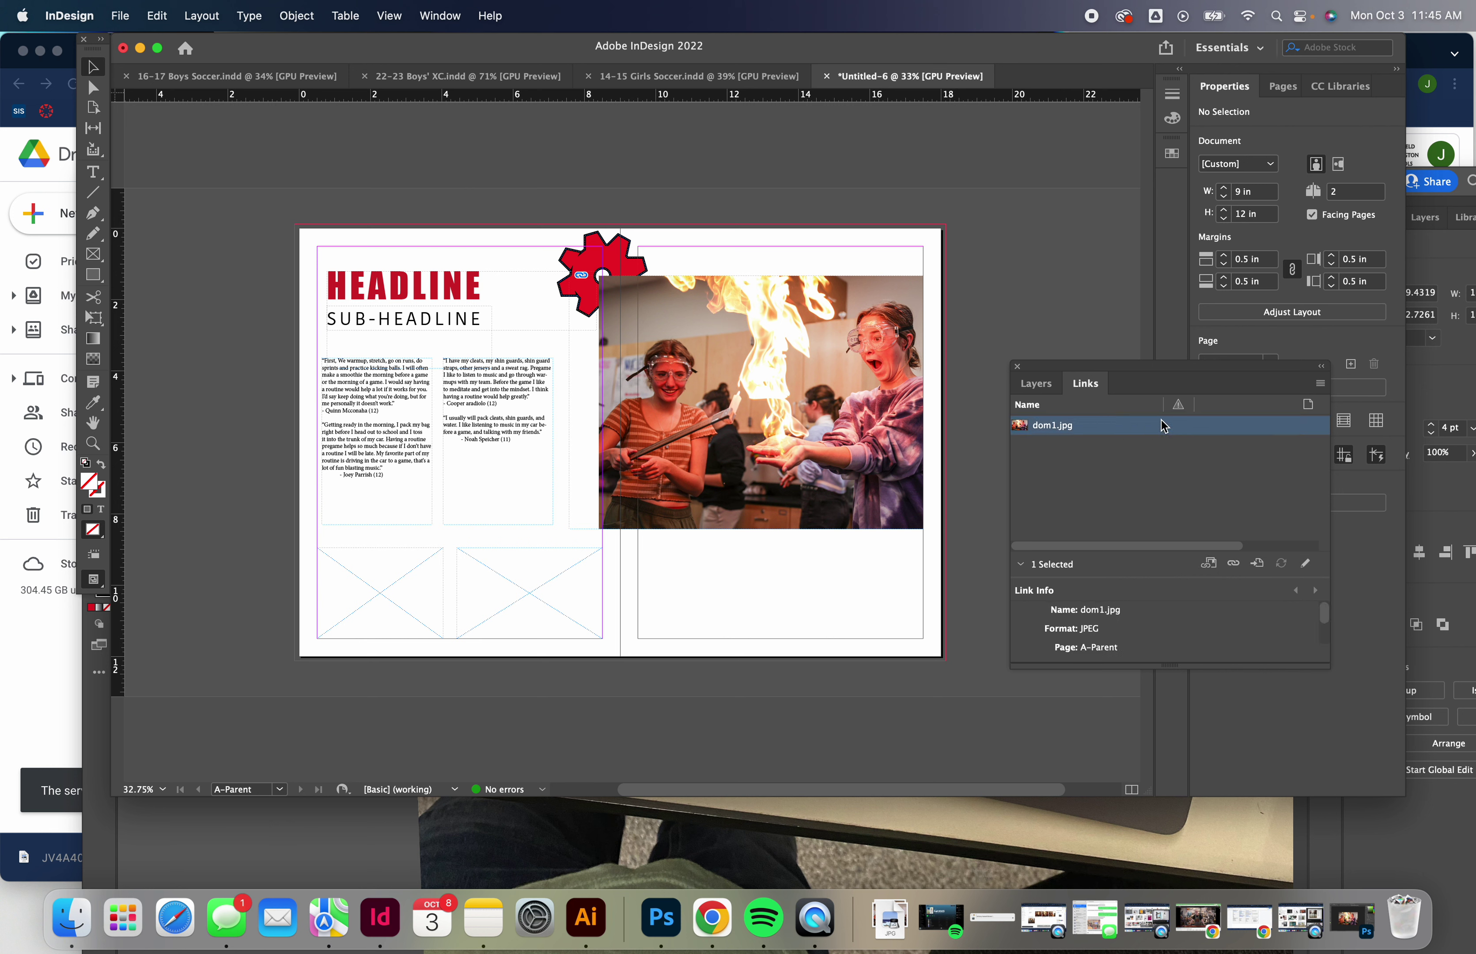
right_click(1119, 432)
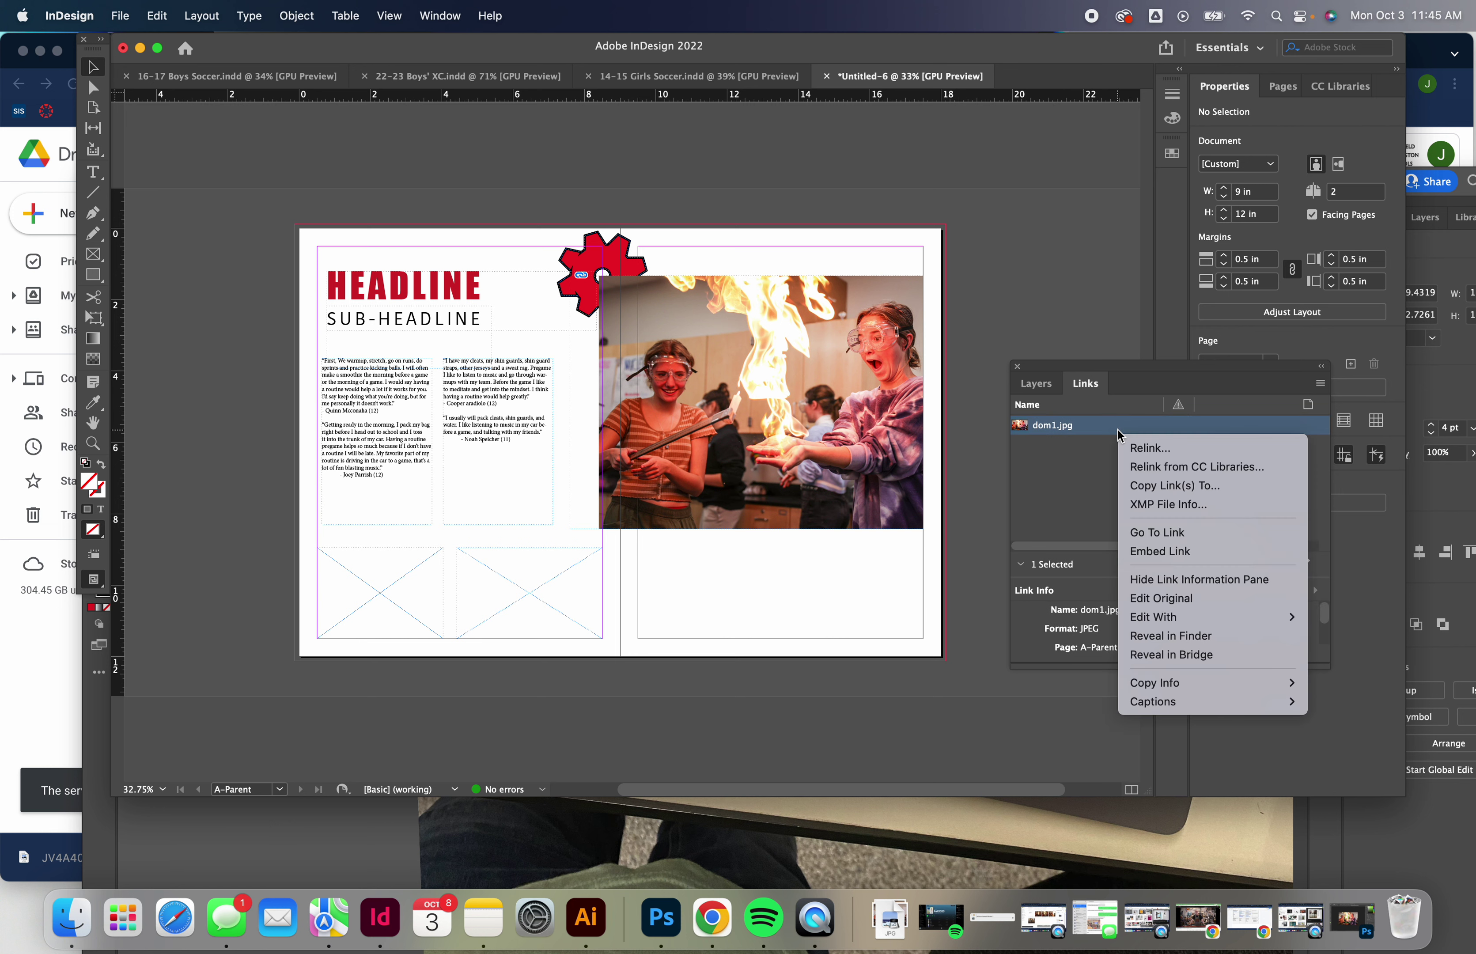
left_click(1147, 447)
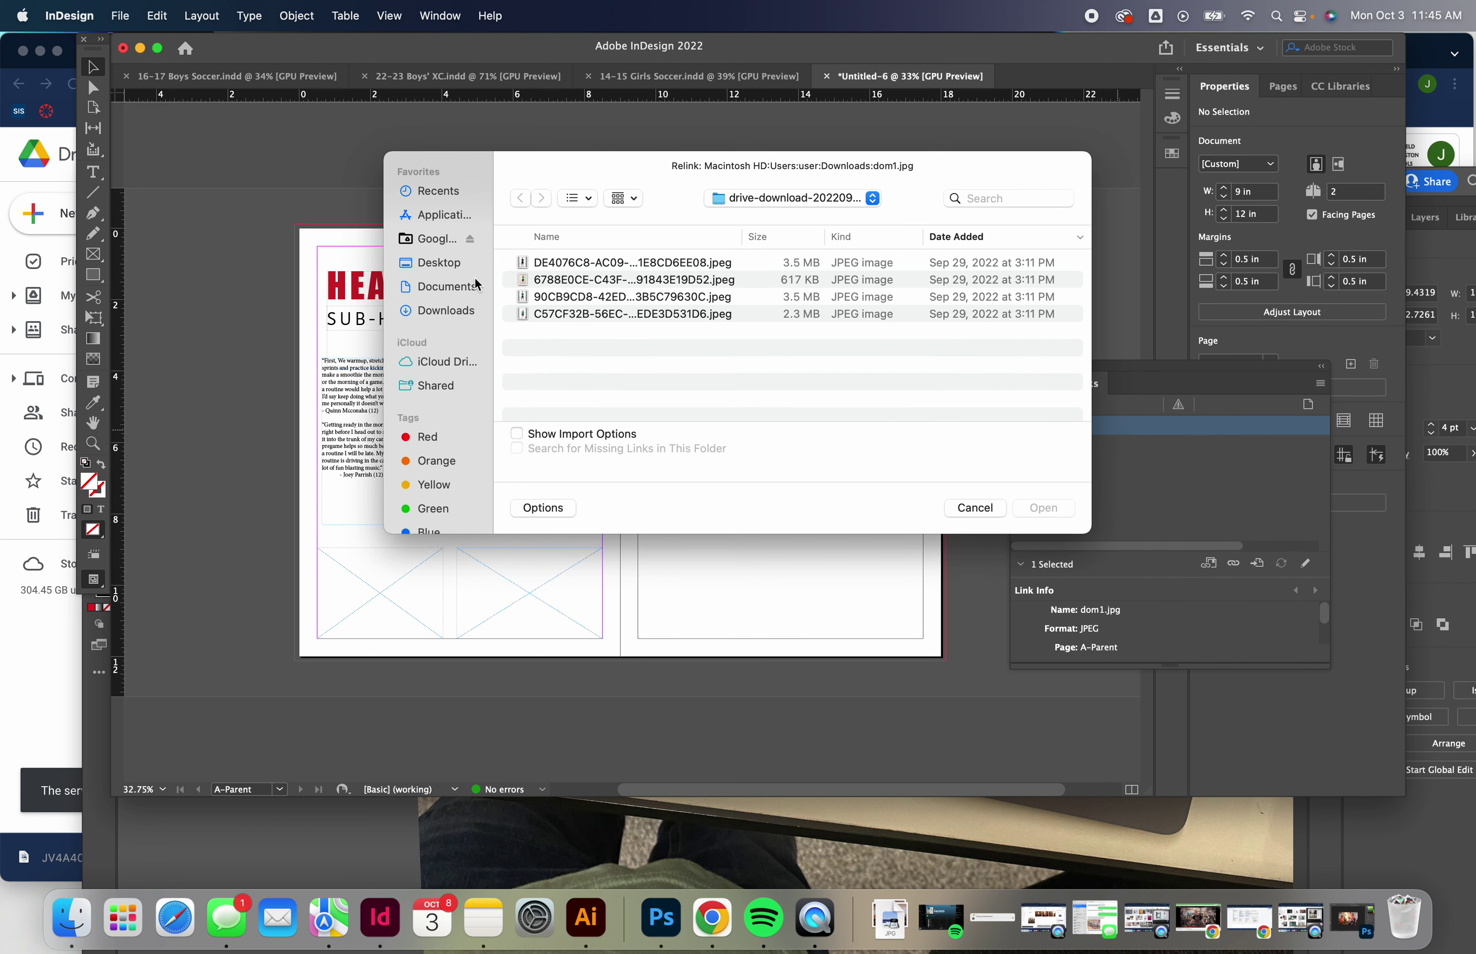
left_click(442, 310)
left_click(548, 263)
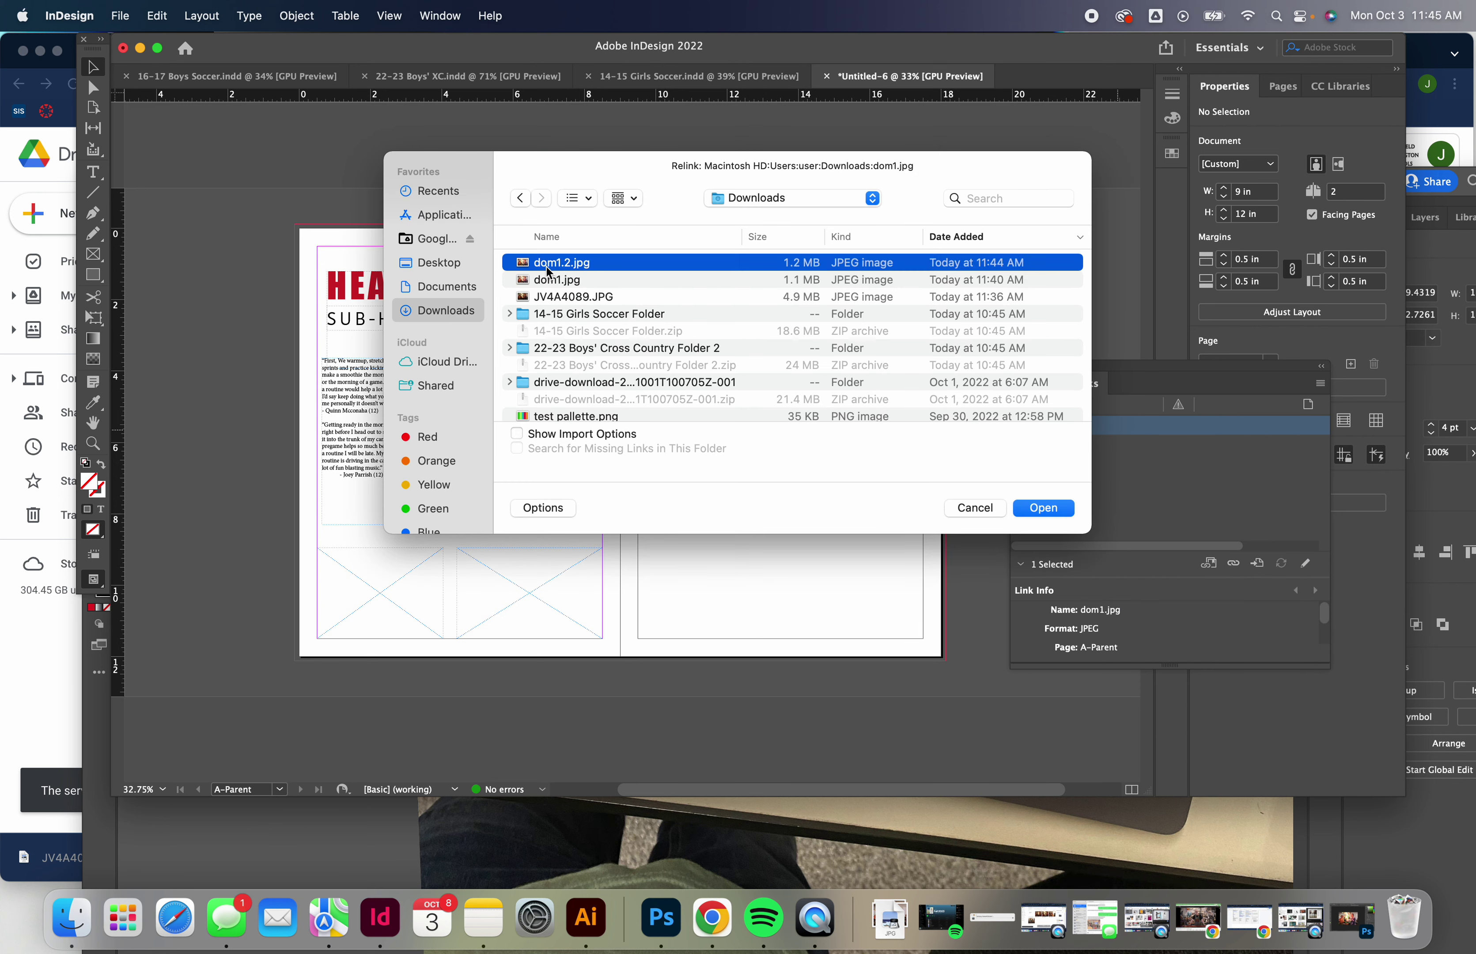
left_click(1043, 507)
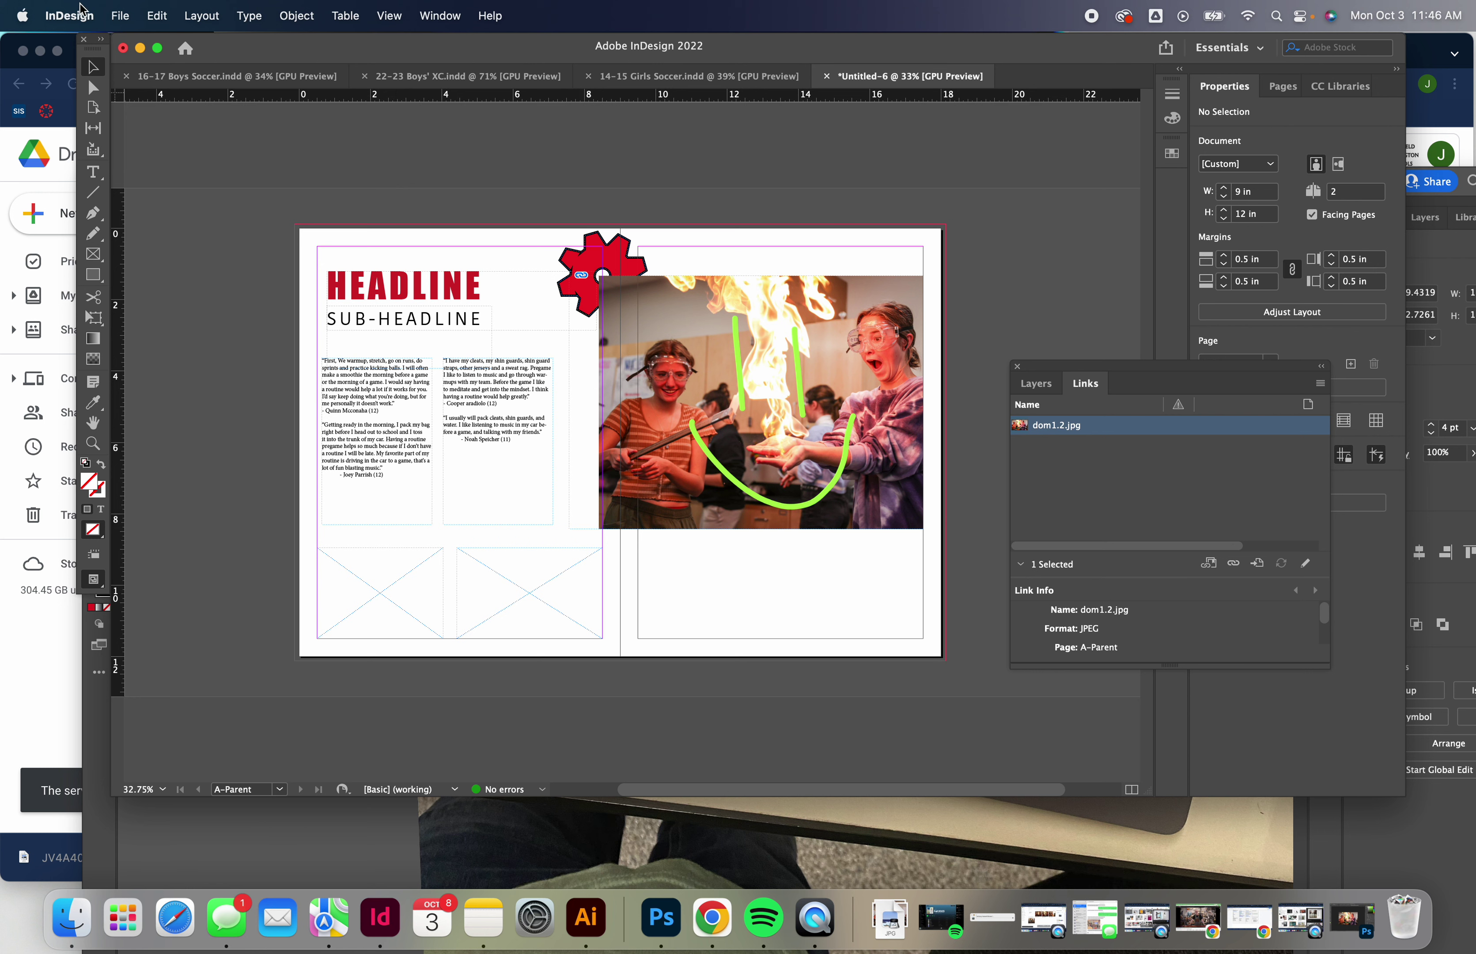
- Review the Save As and Export options for the spread, closing both dialogs without saving
left_click(123, 17)
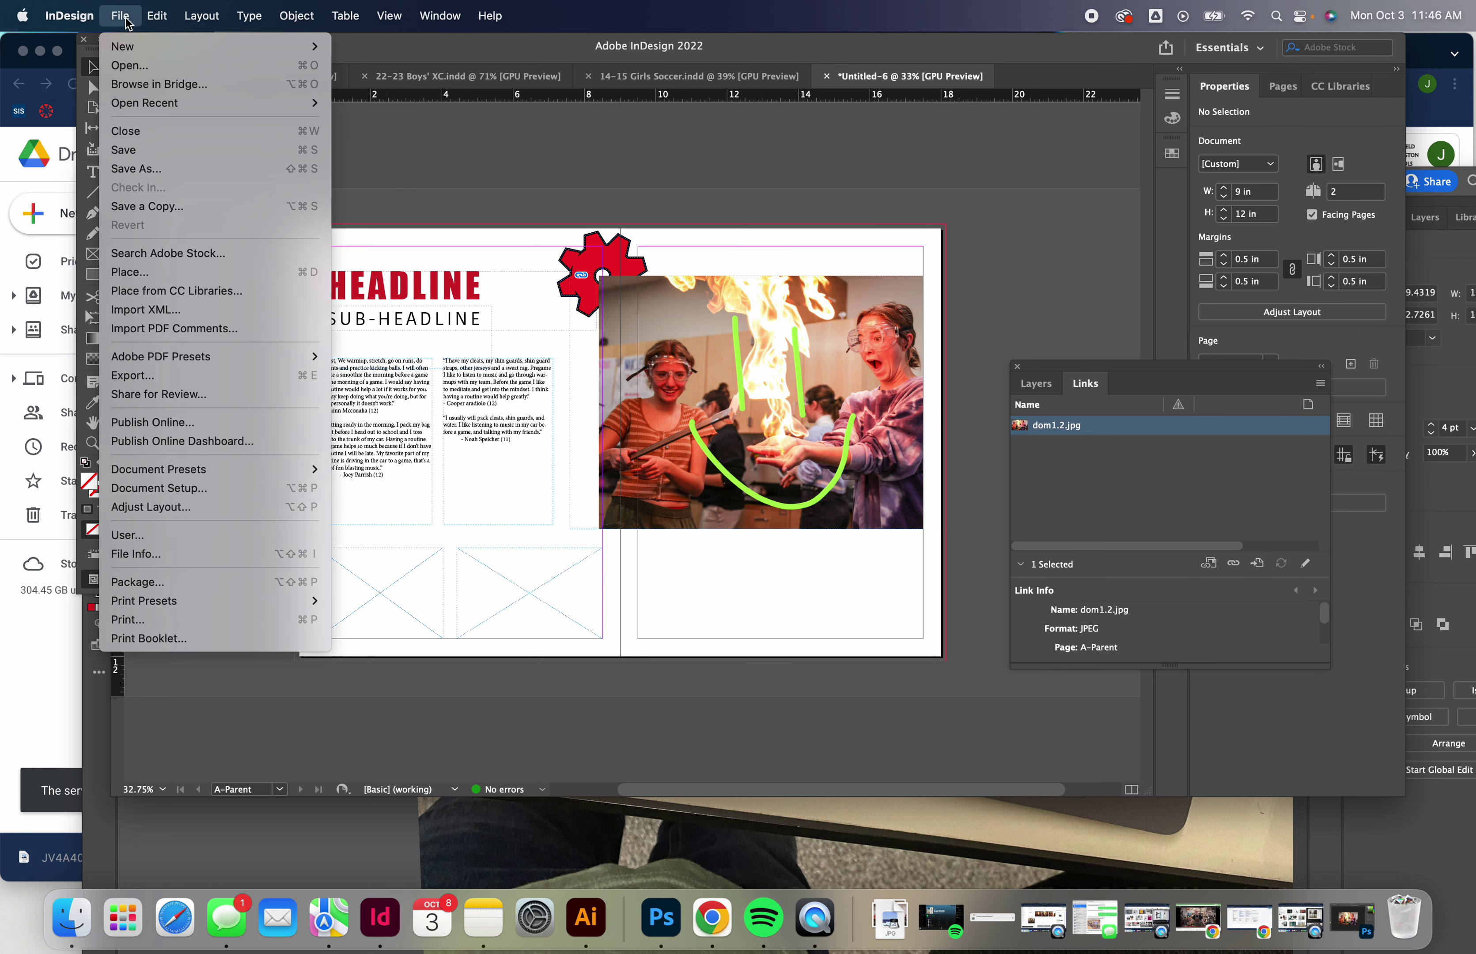
left_click(171, 170)
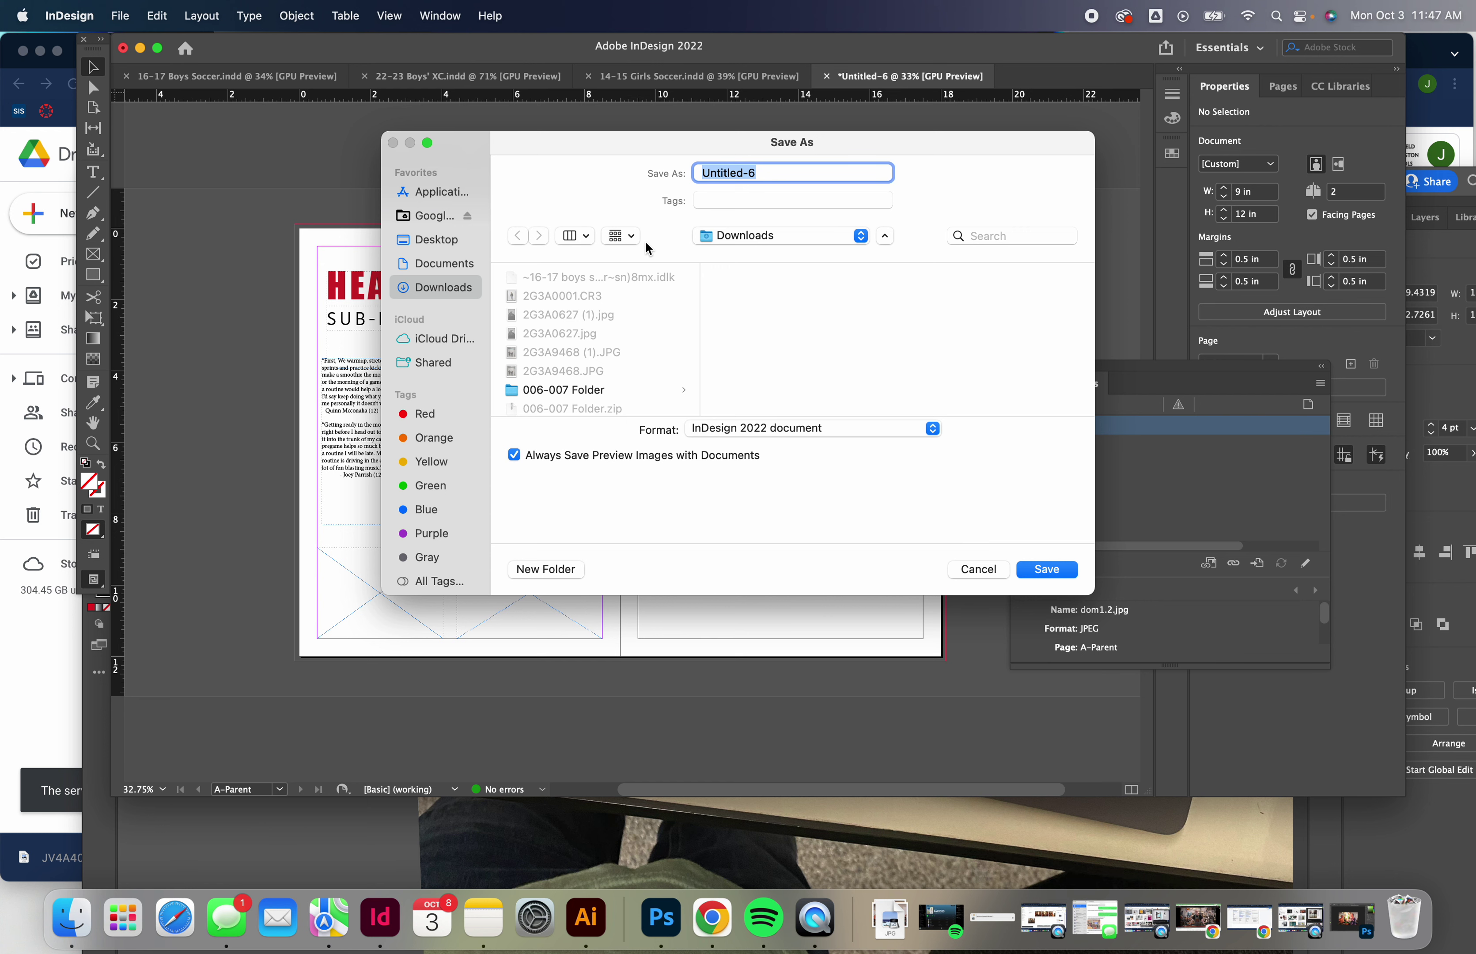
left_click(978, 569)
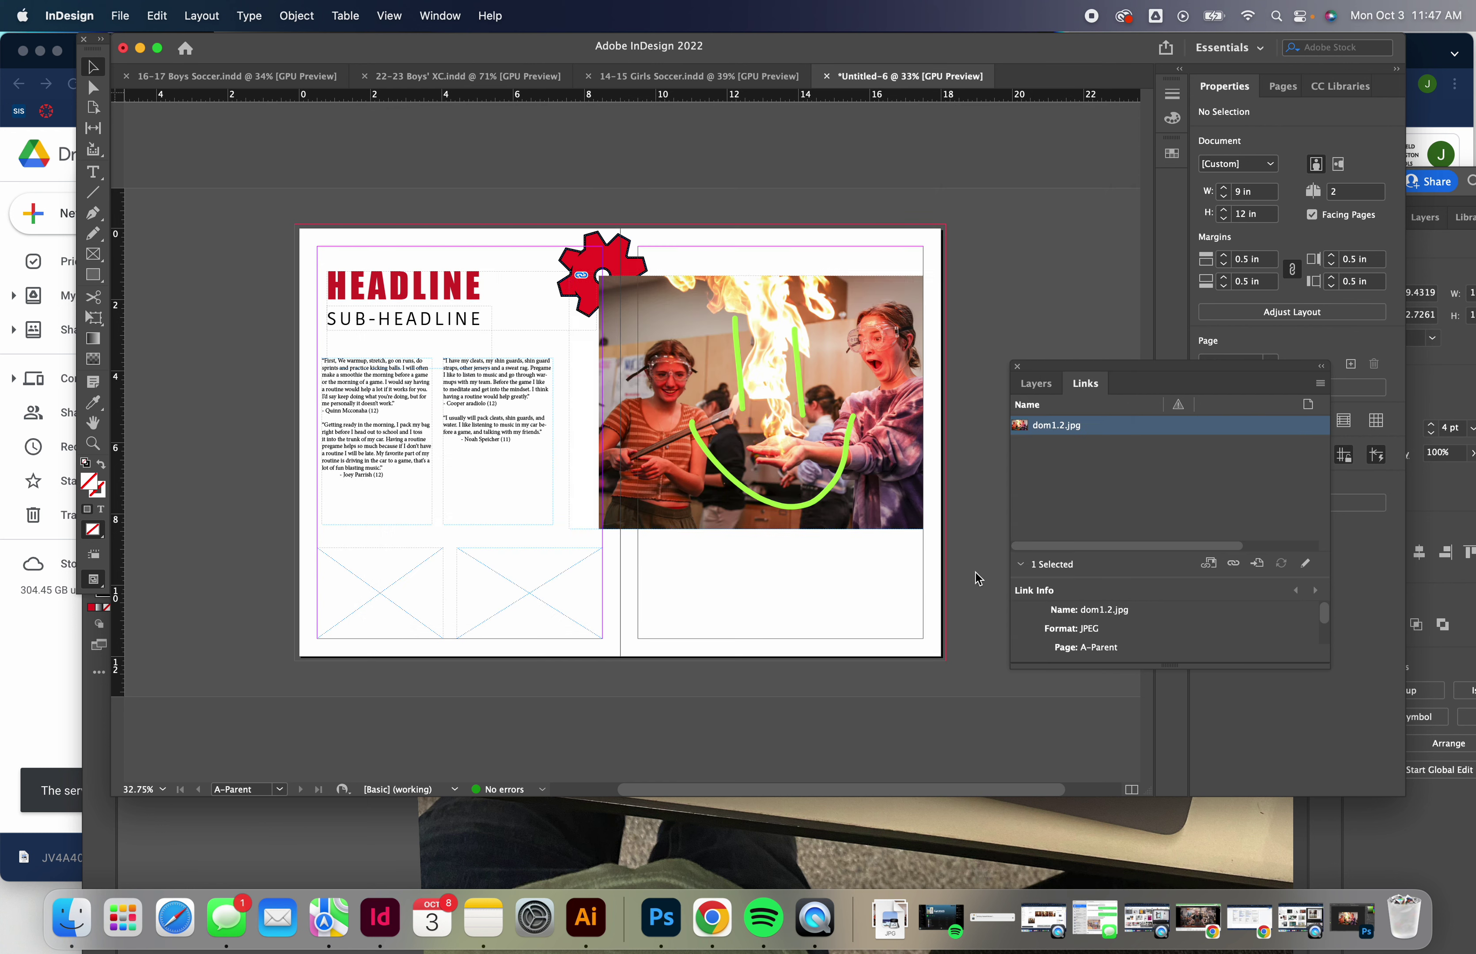
left_click(119, 17)
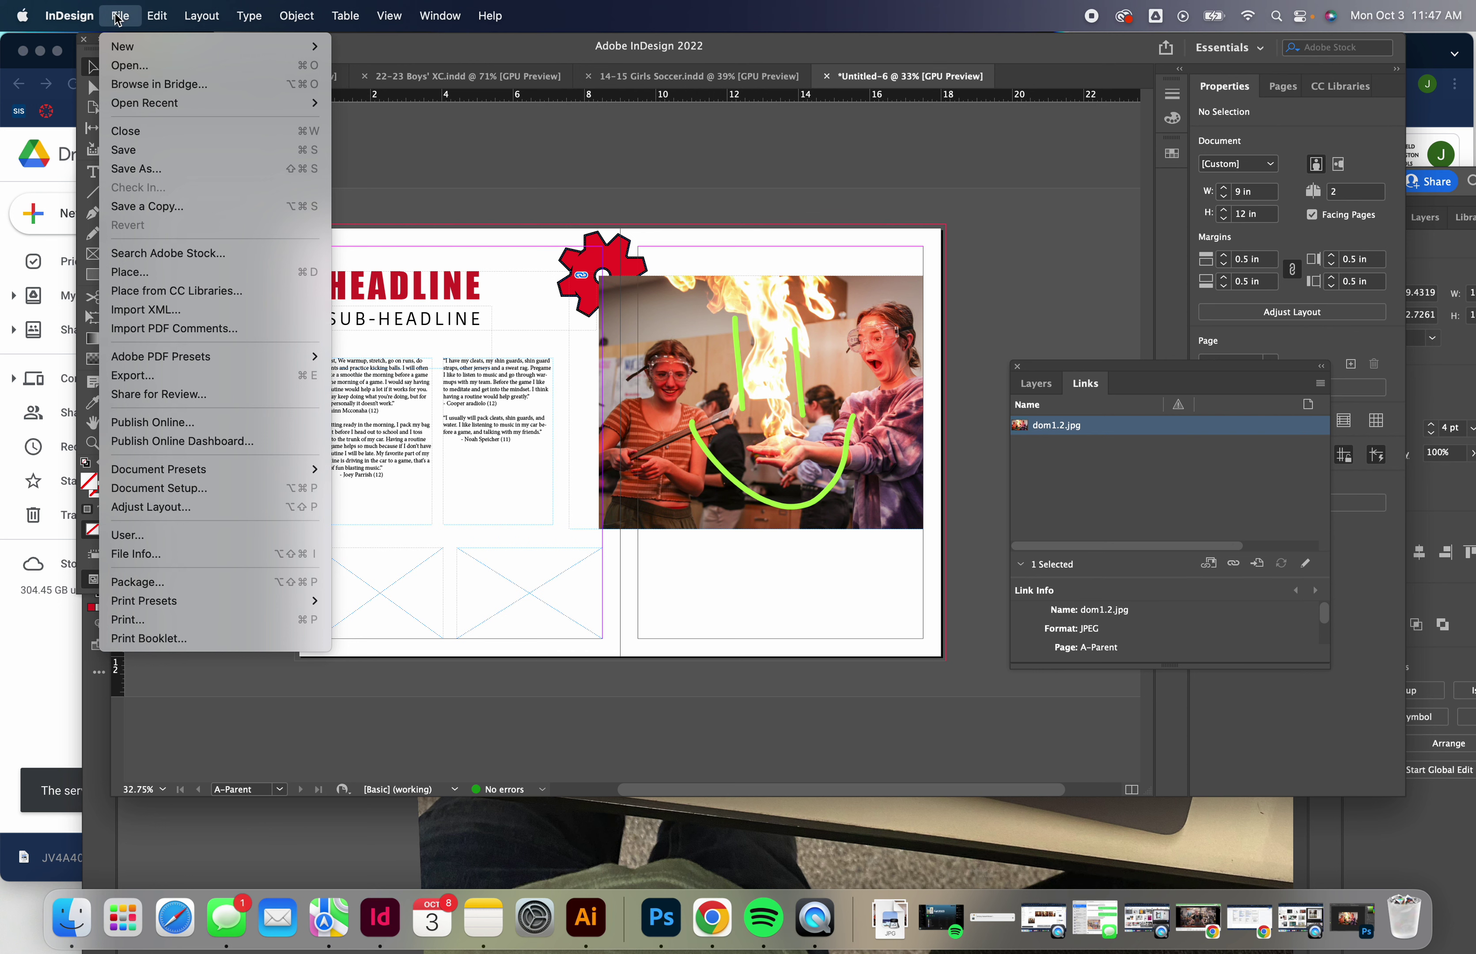
left_click(201, 375)
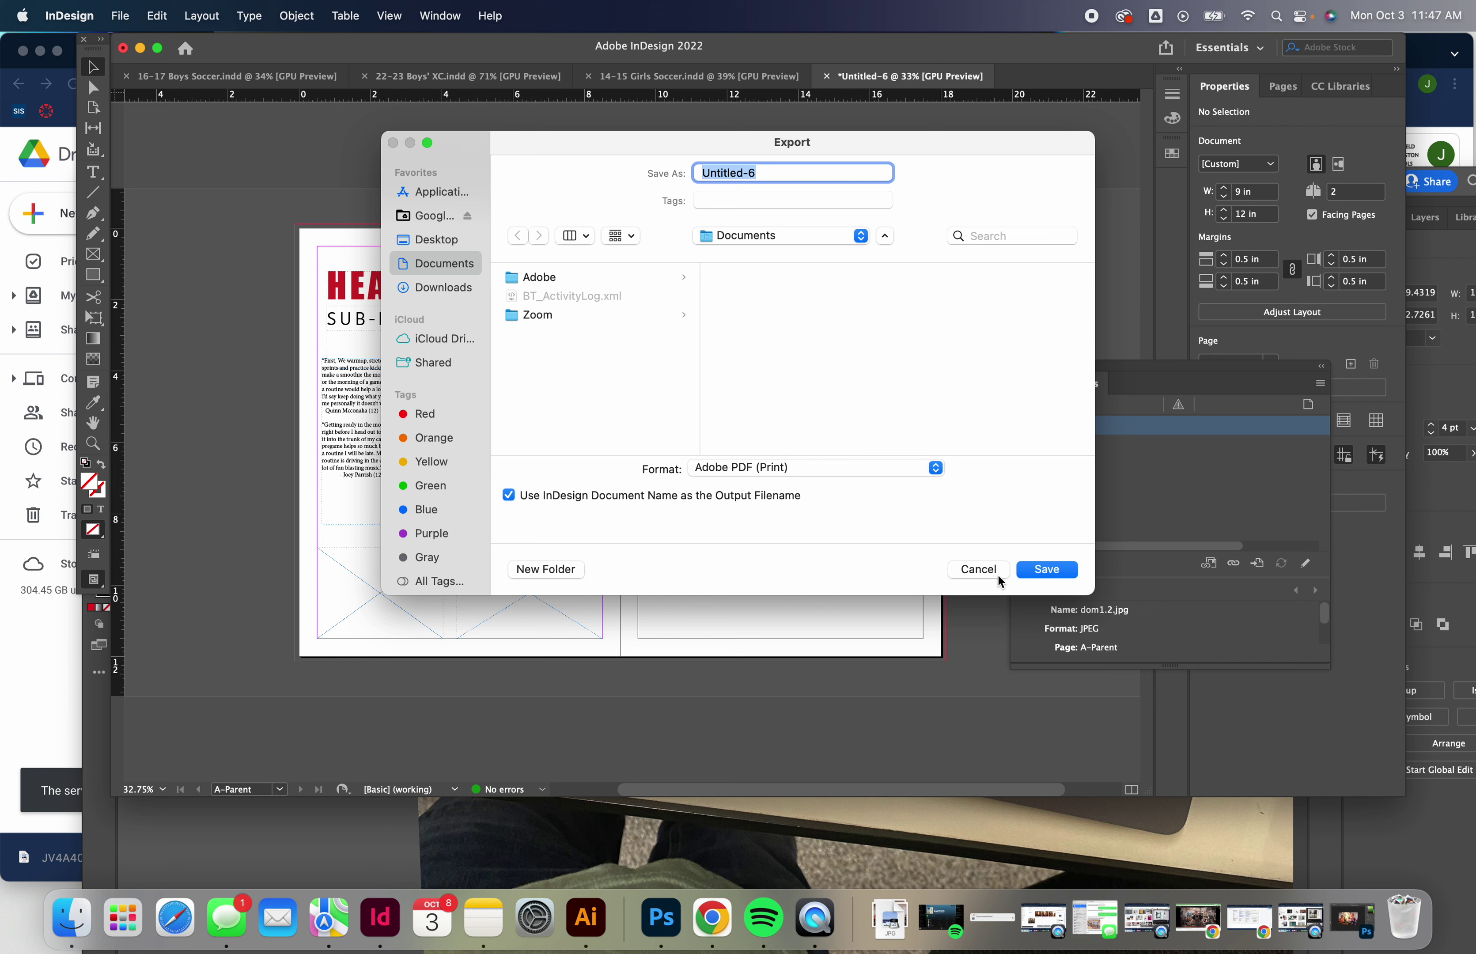
left_click(984, 570)
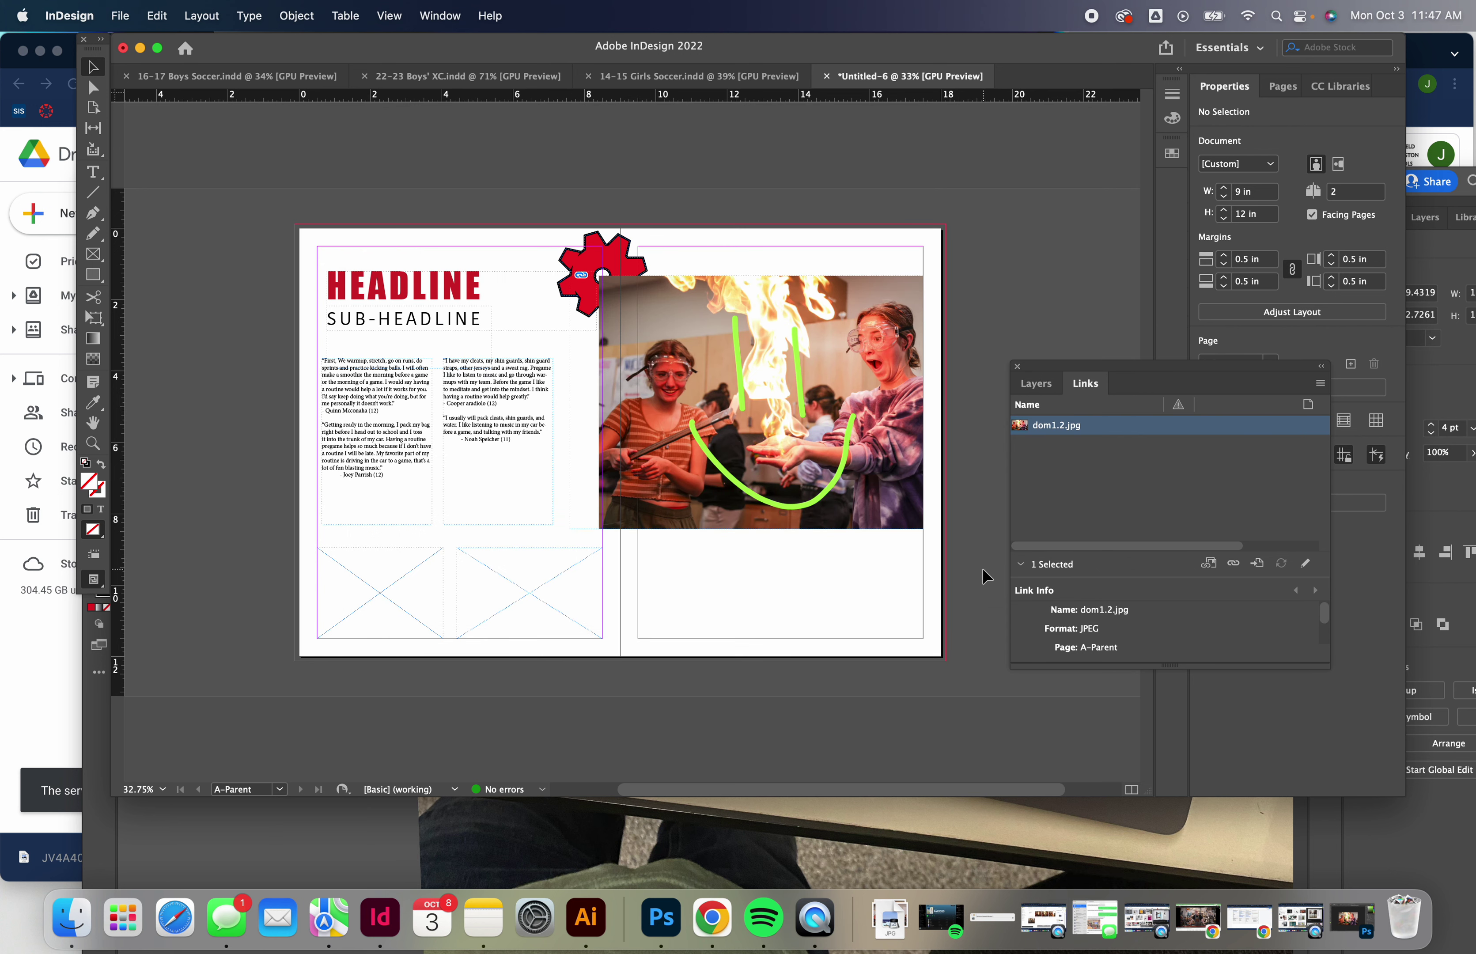